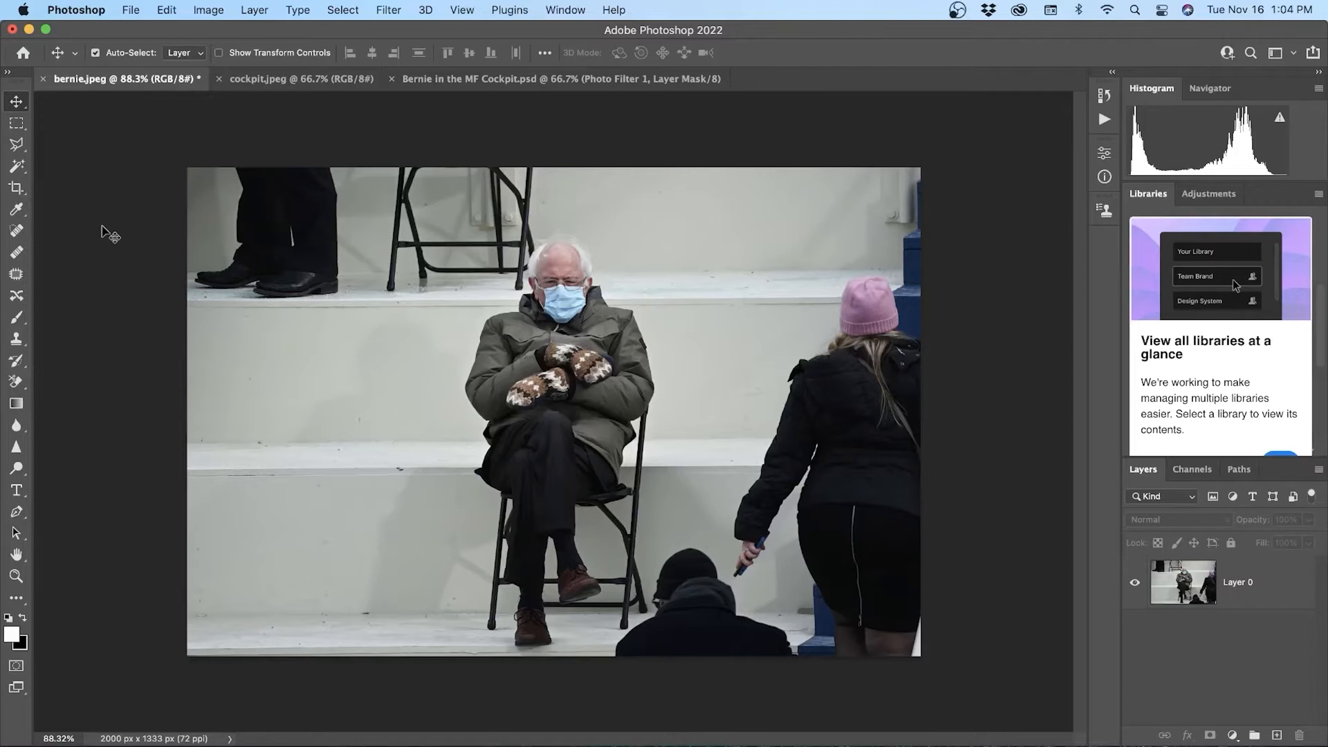
Step: View the cockpit.jpeg source photo and the finished Bernie in the MF Cockpit.psd composite, then return to bernie.jpeg
left_click(278, 83)
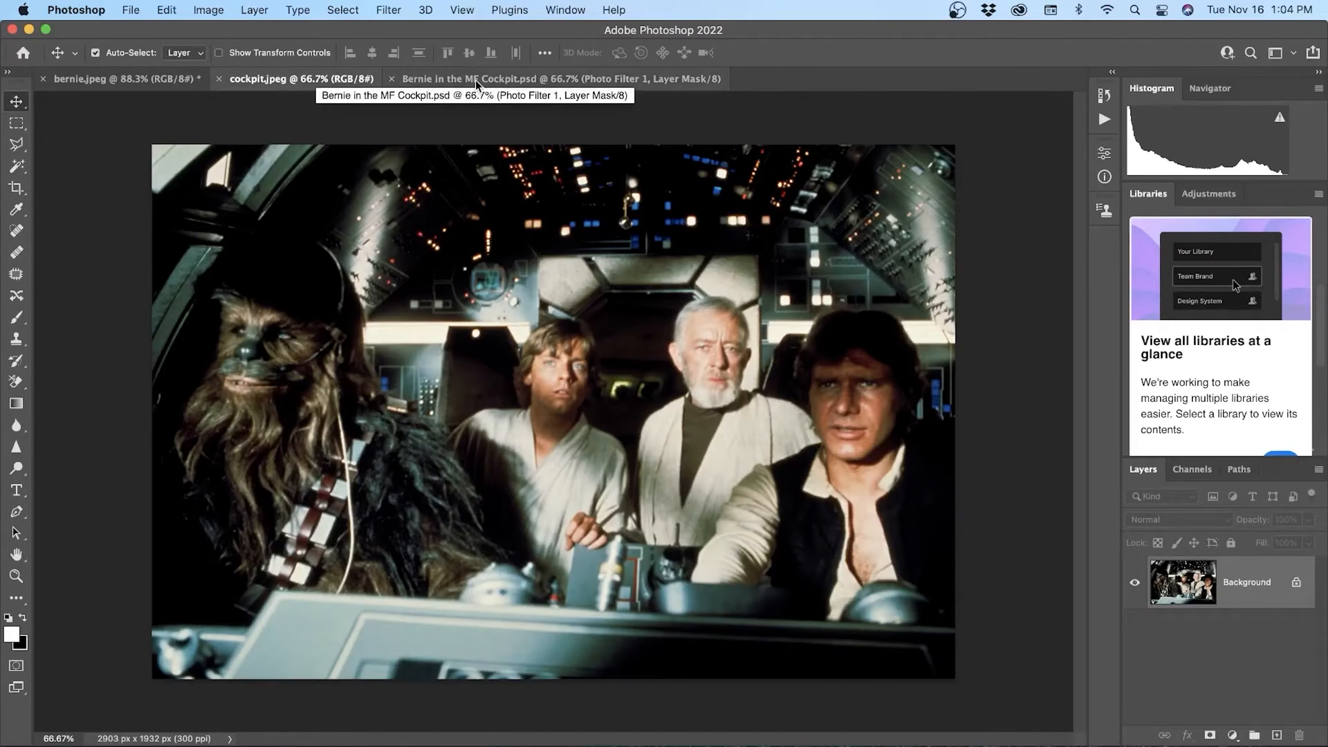
left_click(475, 80)
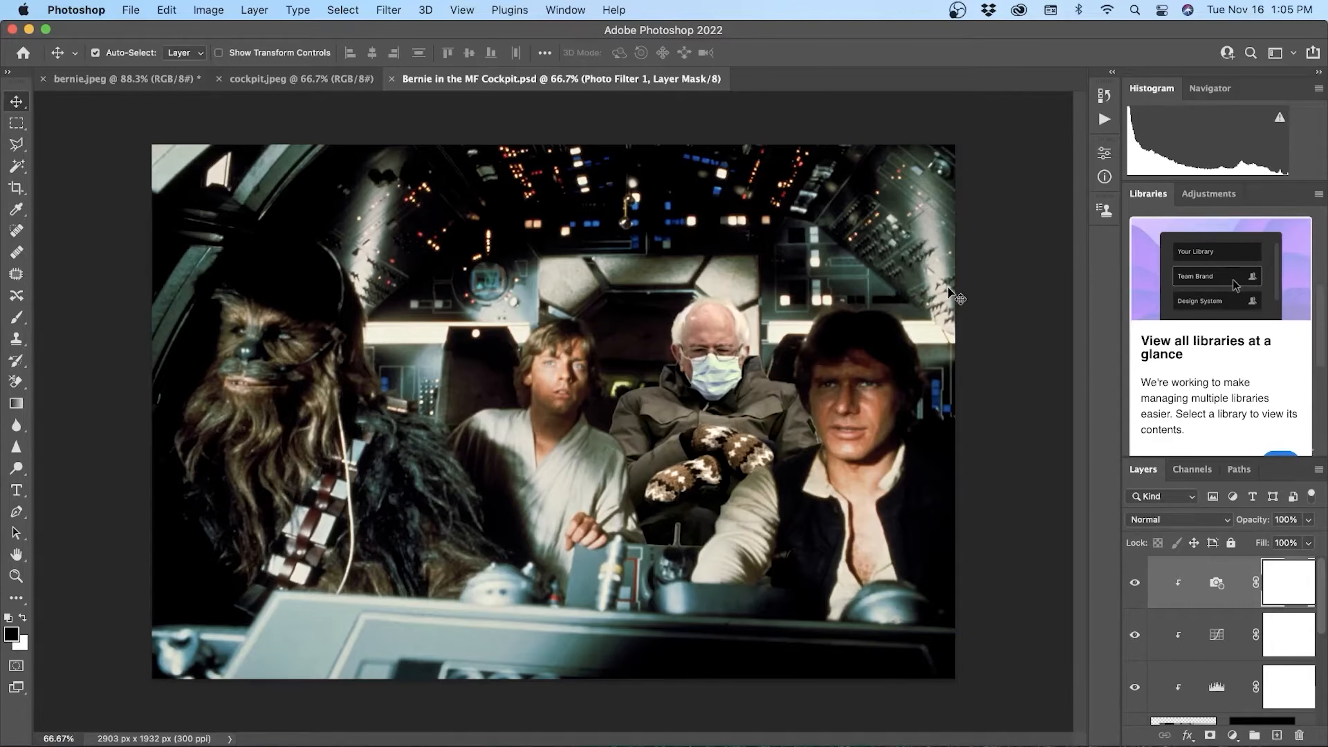
left_click(157, 81)
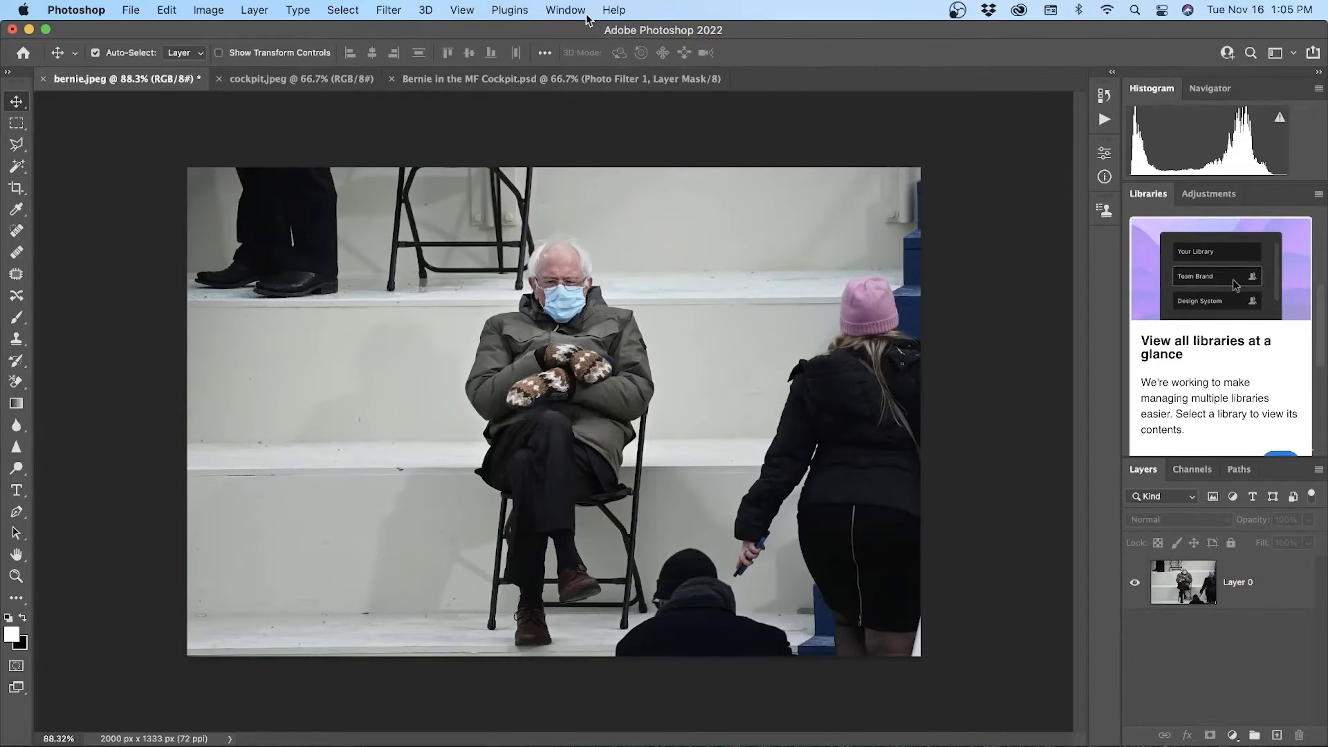
Step: Dock the Layers panel in its own full-height column beside the image
left_click(560, 12)
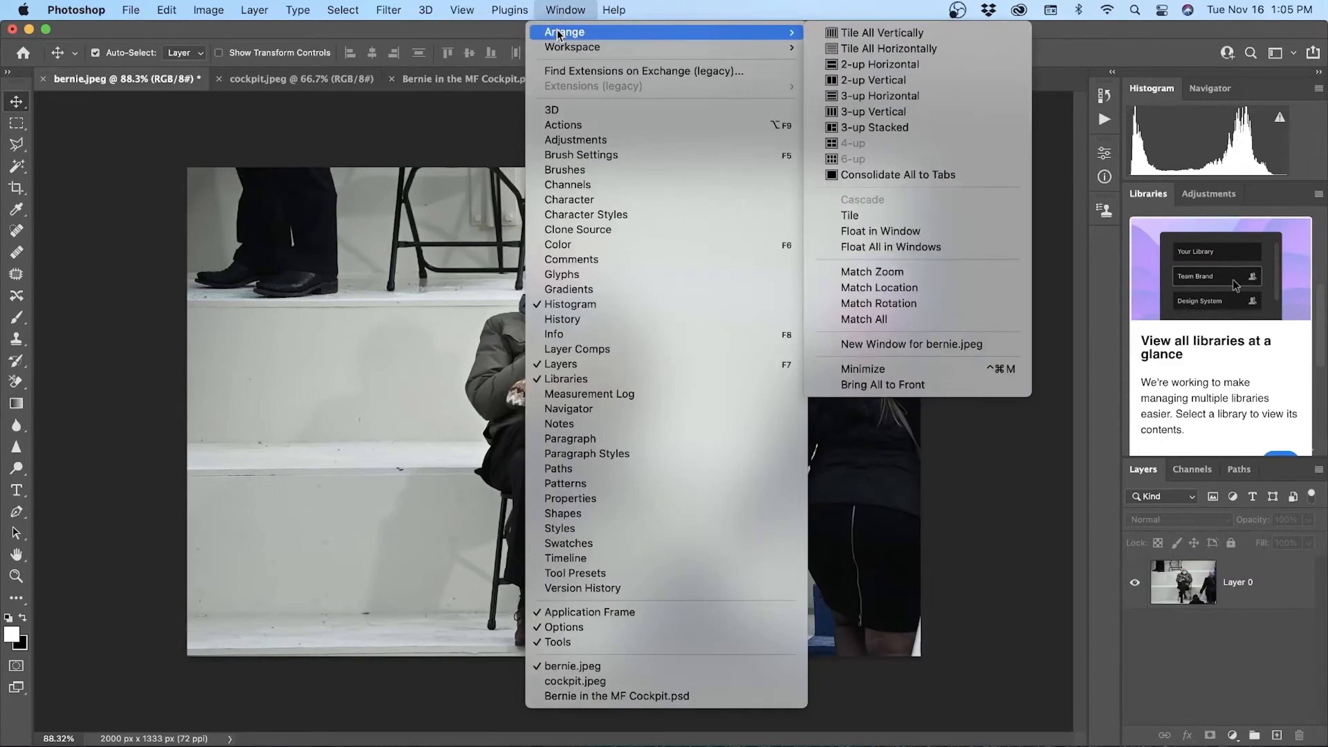
mouse_move(566, 48)
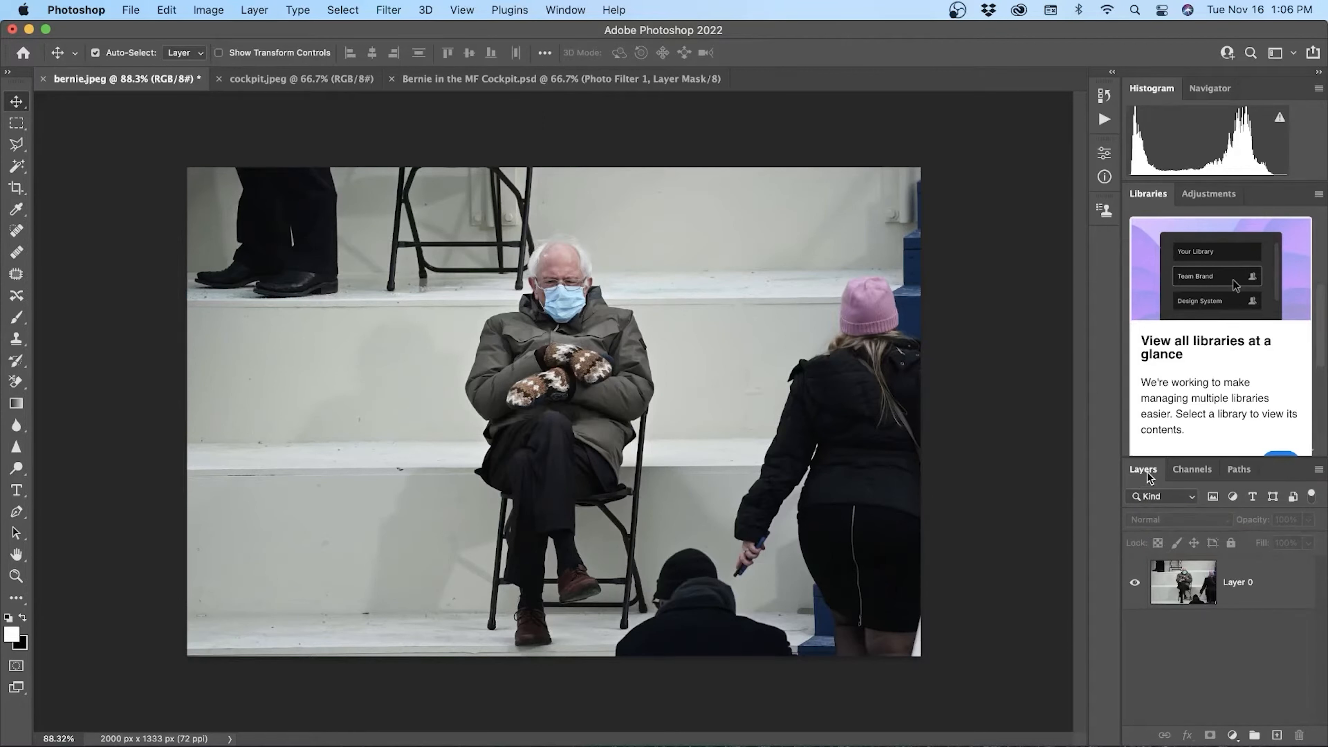
left_click_drag(1144, 473, 1075, 475)
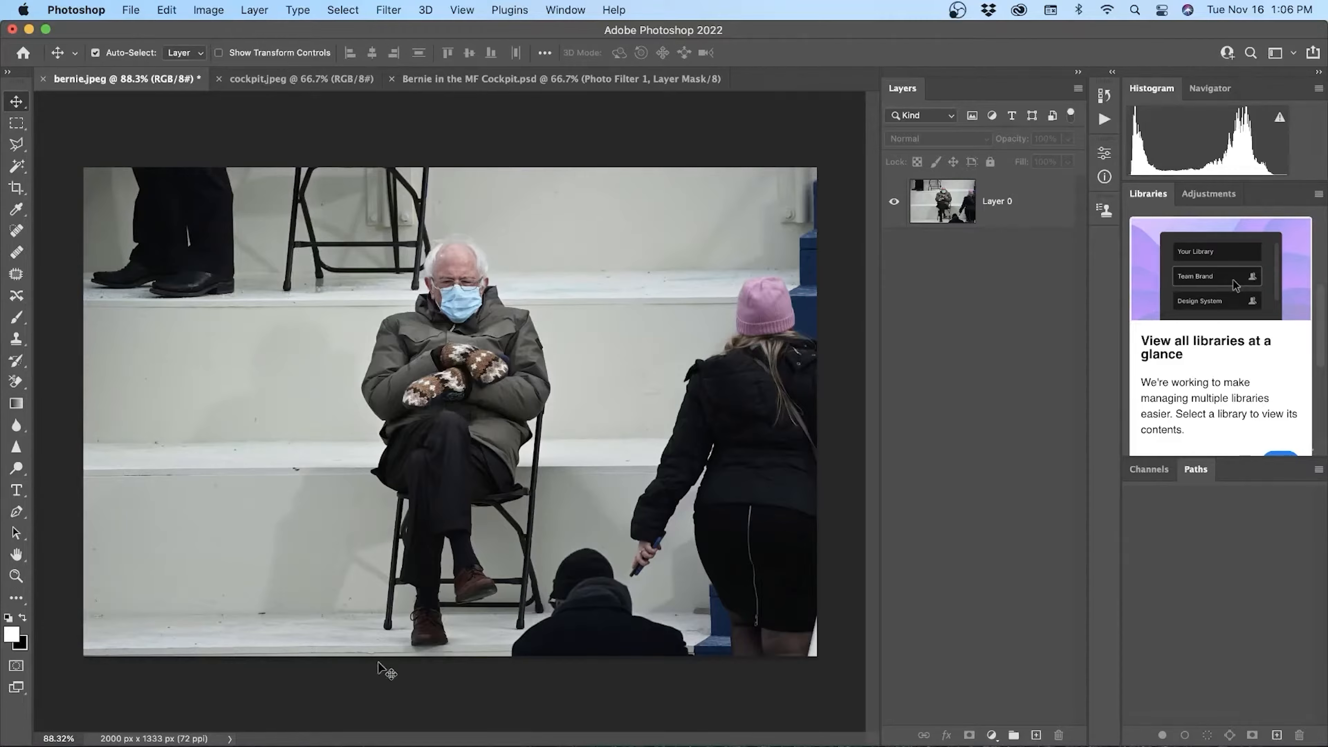
Step: Crop bernie.jpeg tightly around the seated man and his chair, to about 581 x 1170 px
left_click(16, 190)
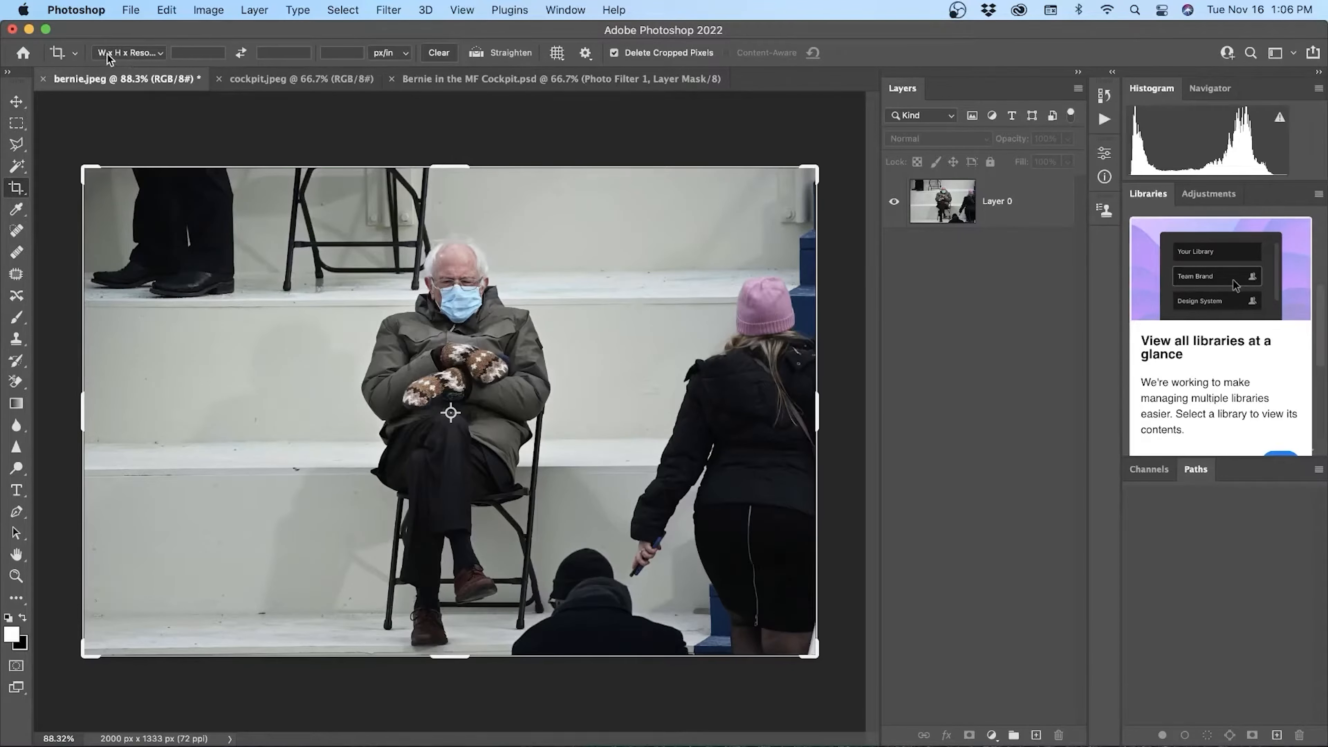
left_click(145, 54)
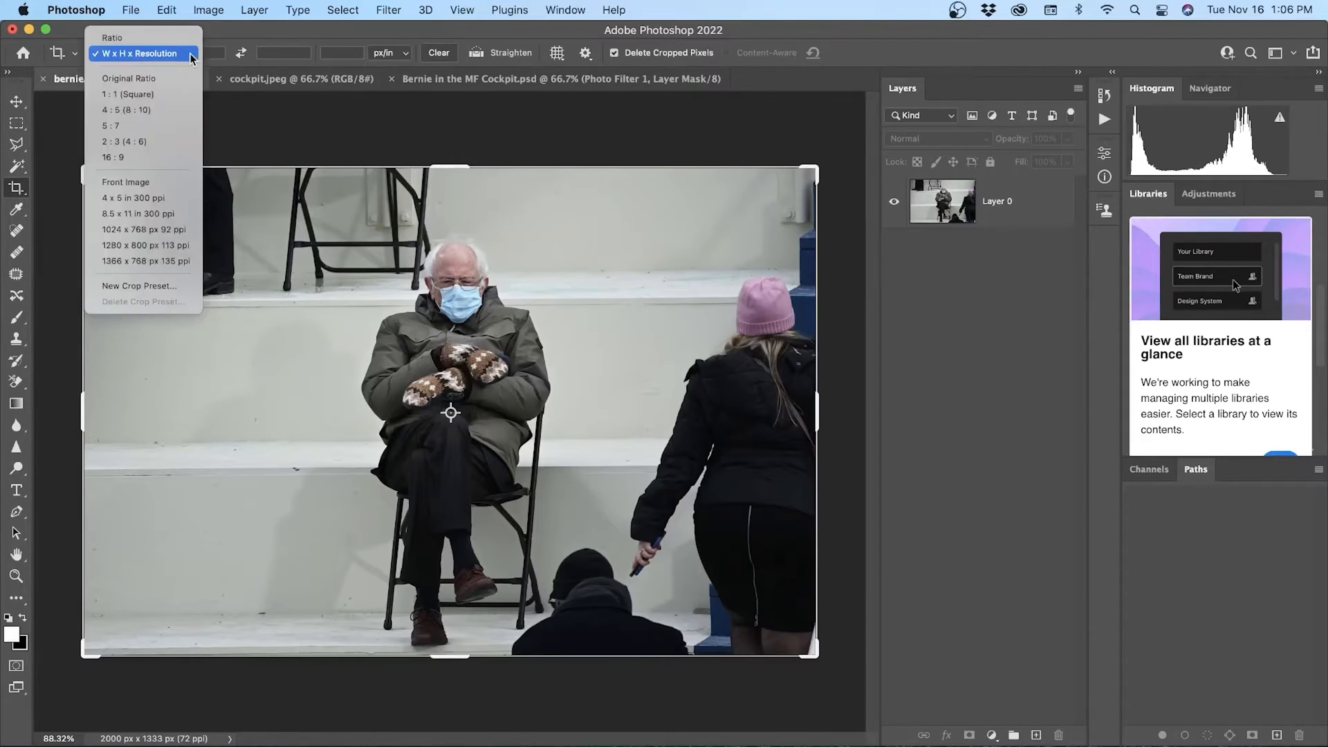
left_click(232, 34)
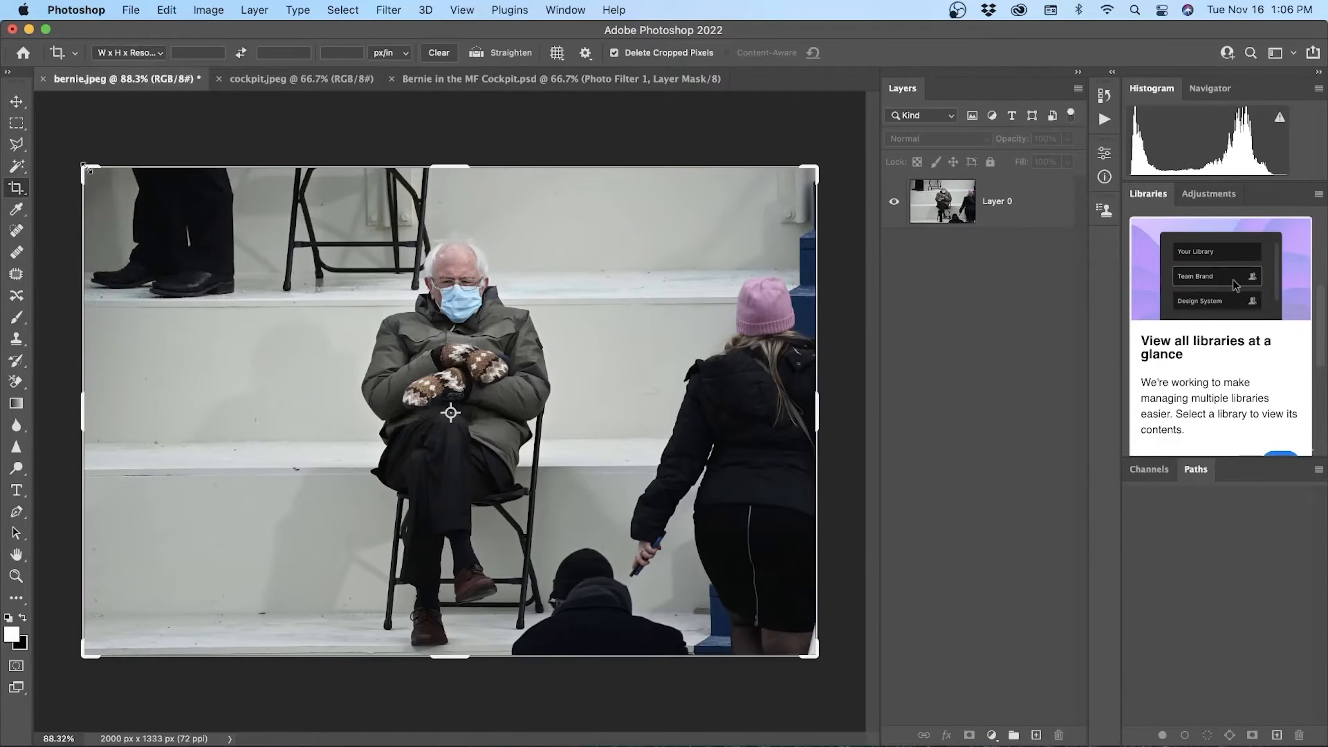
mouse_move(84, 167)
left_mouse_down()
mouse_move(186, 238)
mouse_move(232, 194)
mouse_move(201, 207)
mouse_move(214, 243)
mouse_move(187, 235)
mouse_move(237, 199)
mouse_move(263, 237)
mouse_move(91, 176)
left_mouse_up()
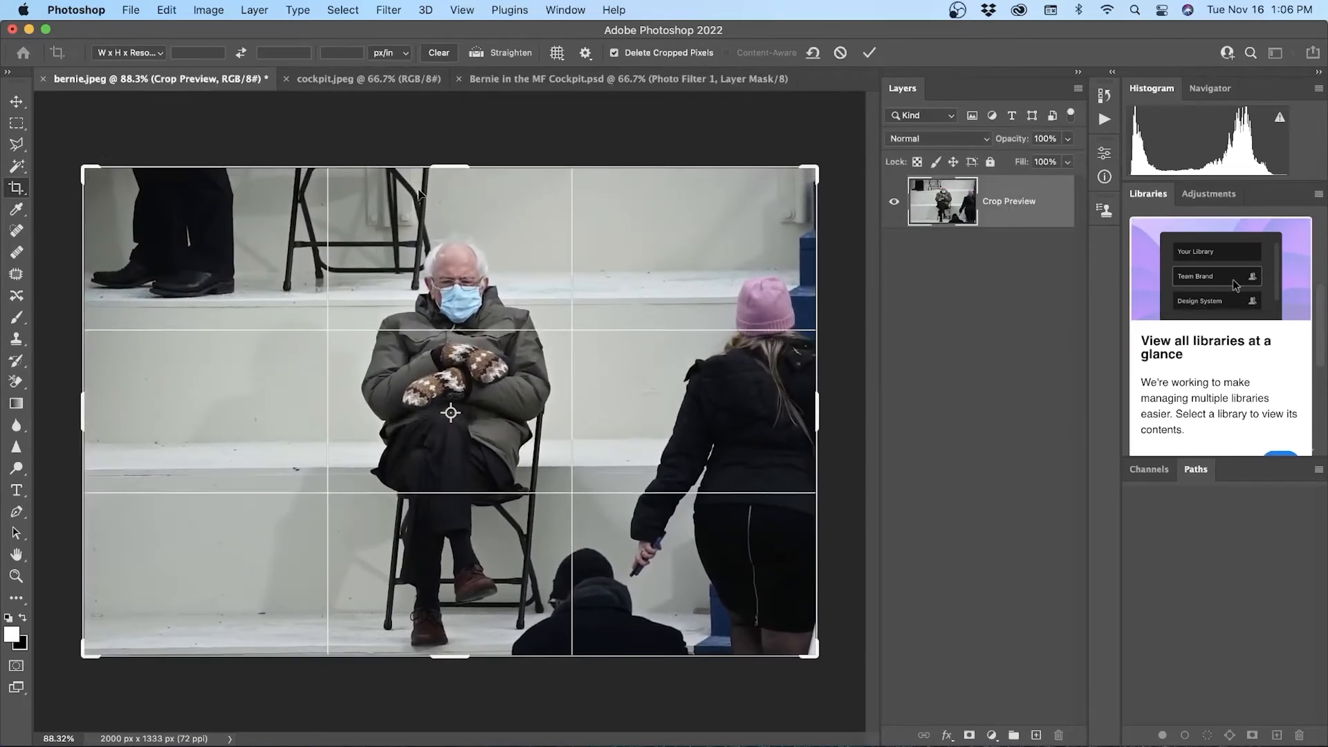
left_click(161, 53)
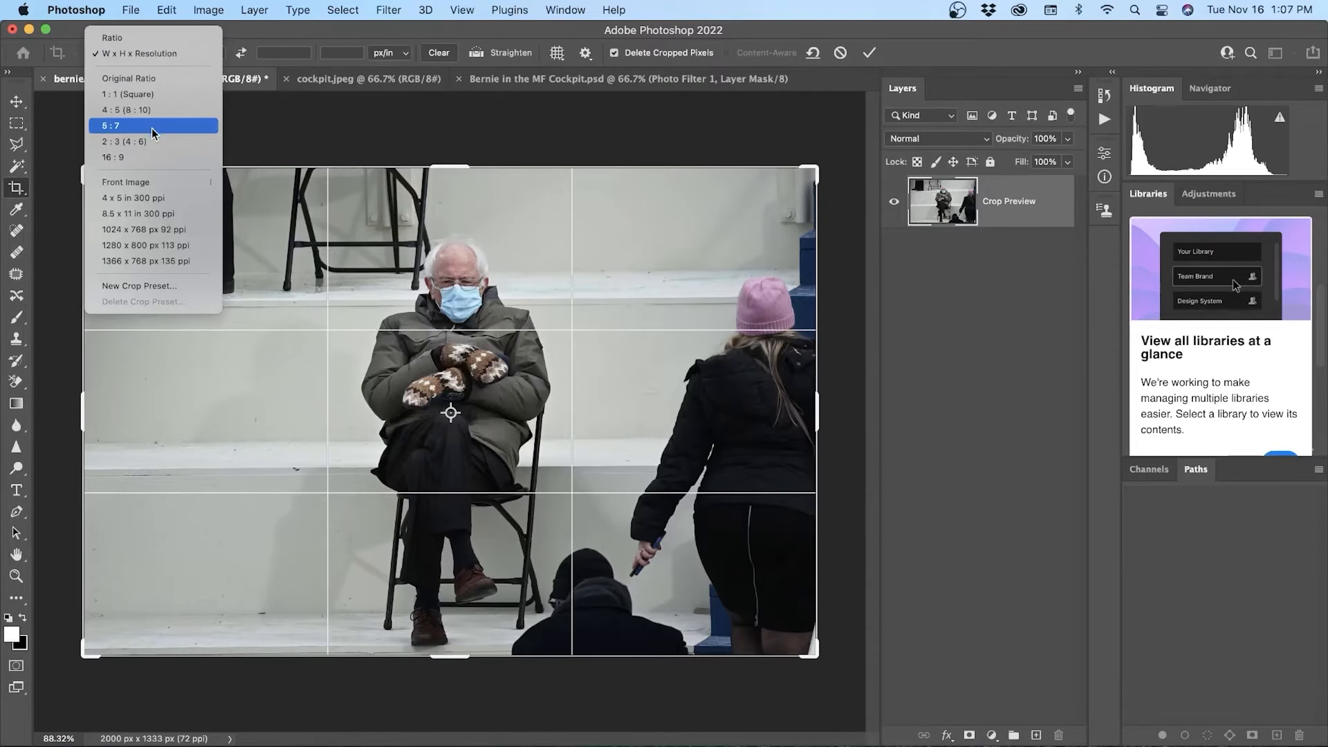
left_click(330, 139)
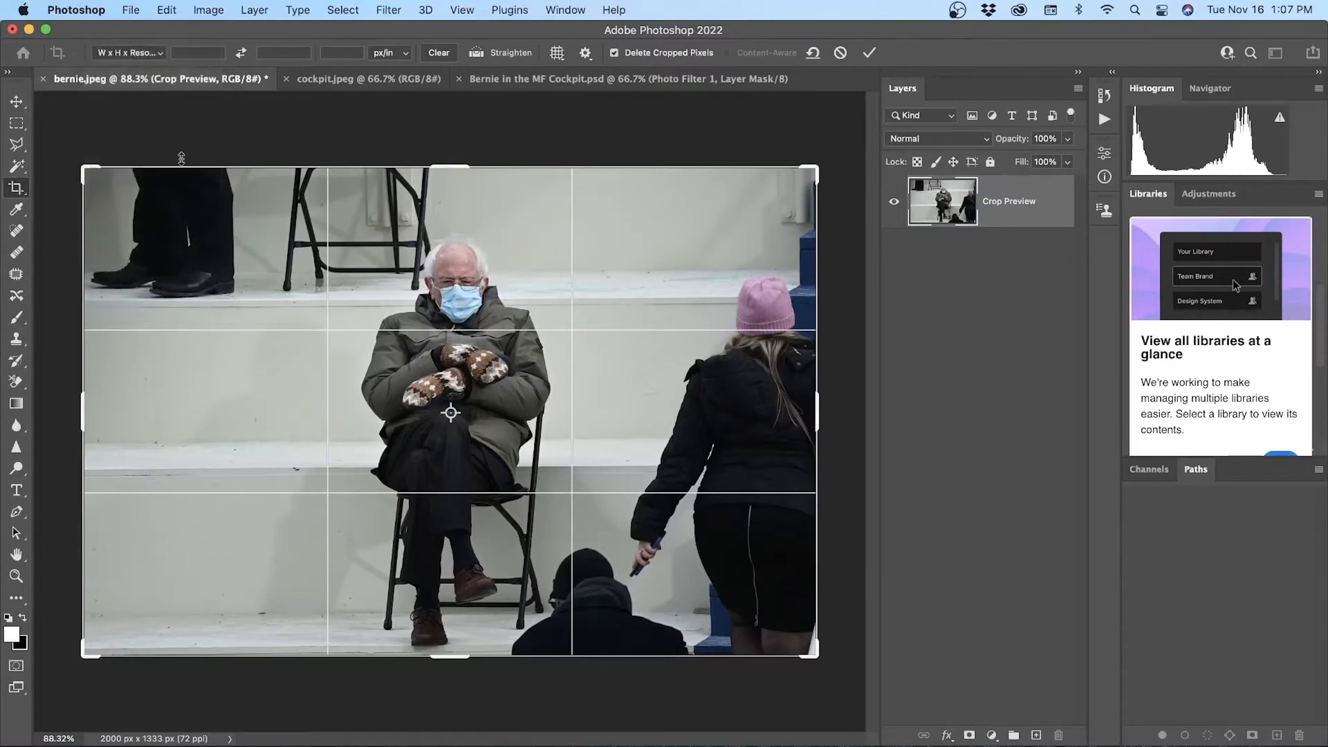
left_click_drag(83, 168, 211, 196)
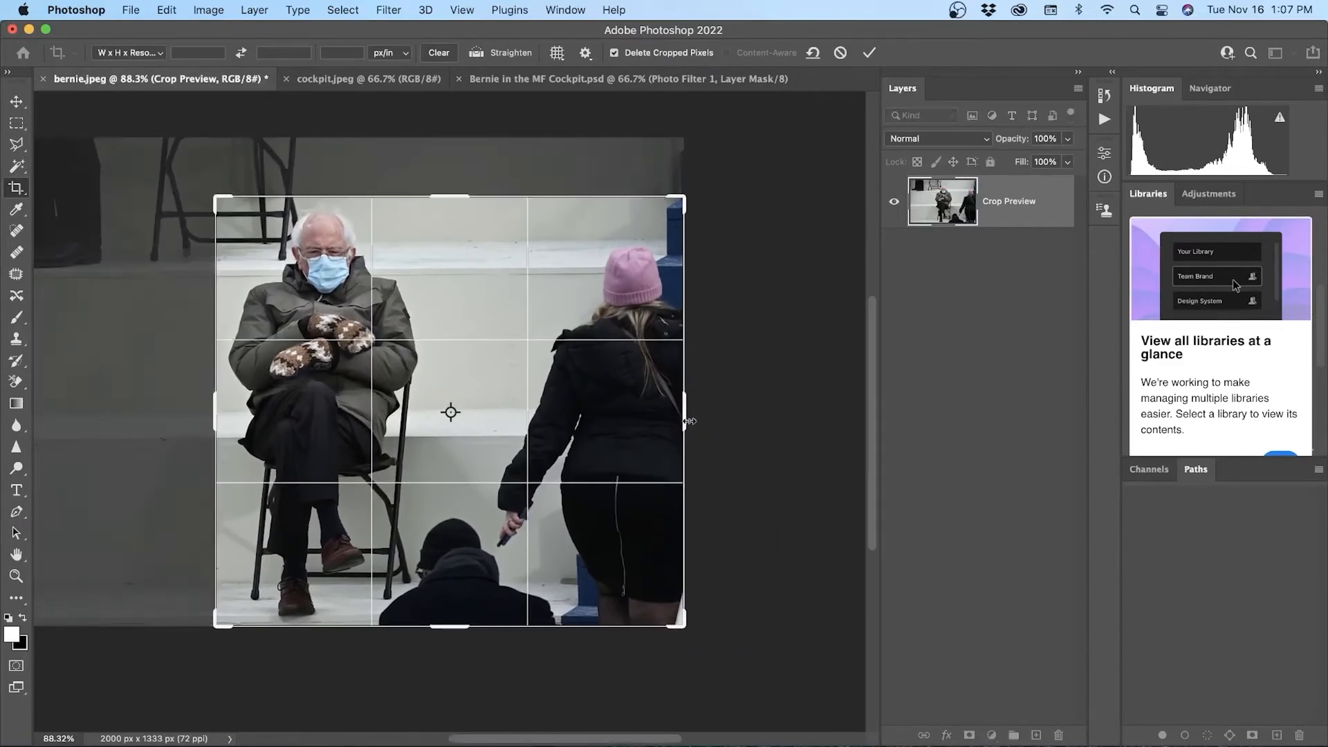
left_click_drag(683, 421, 560, 426)
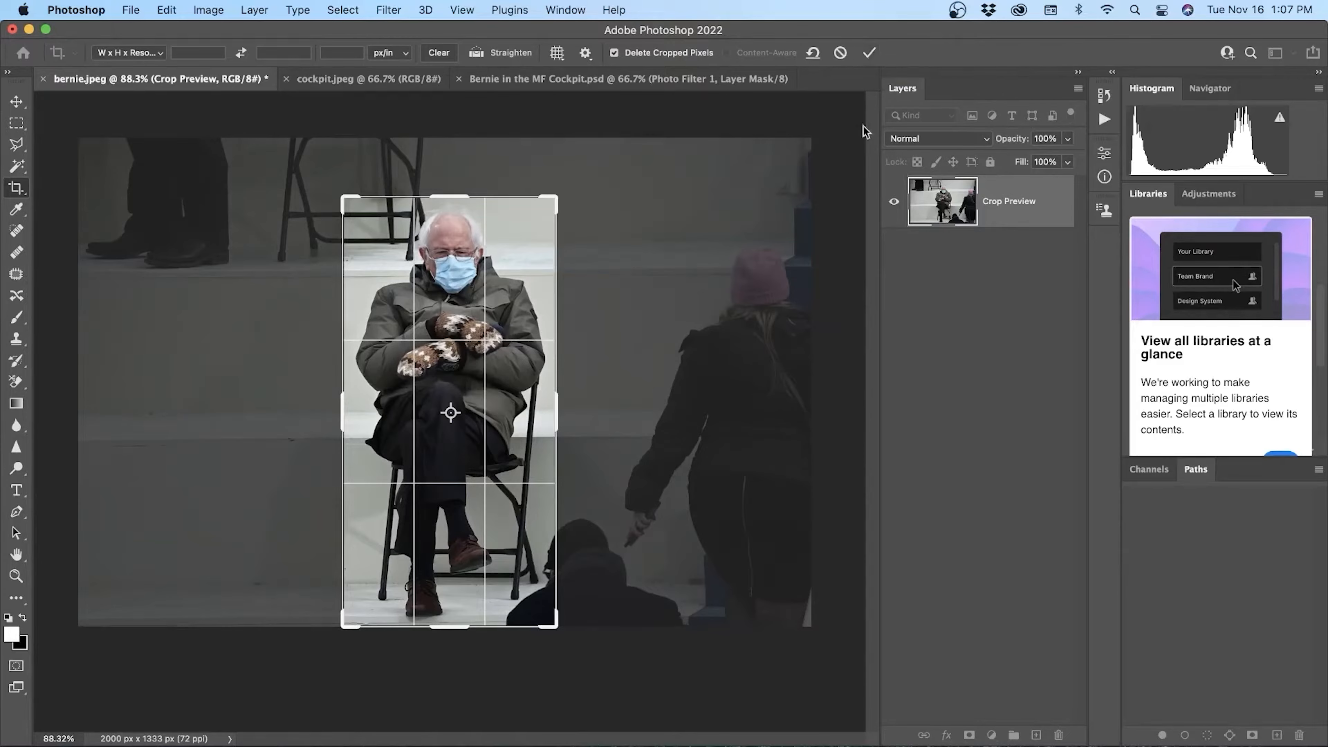
key("Return")
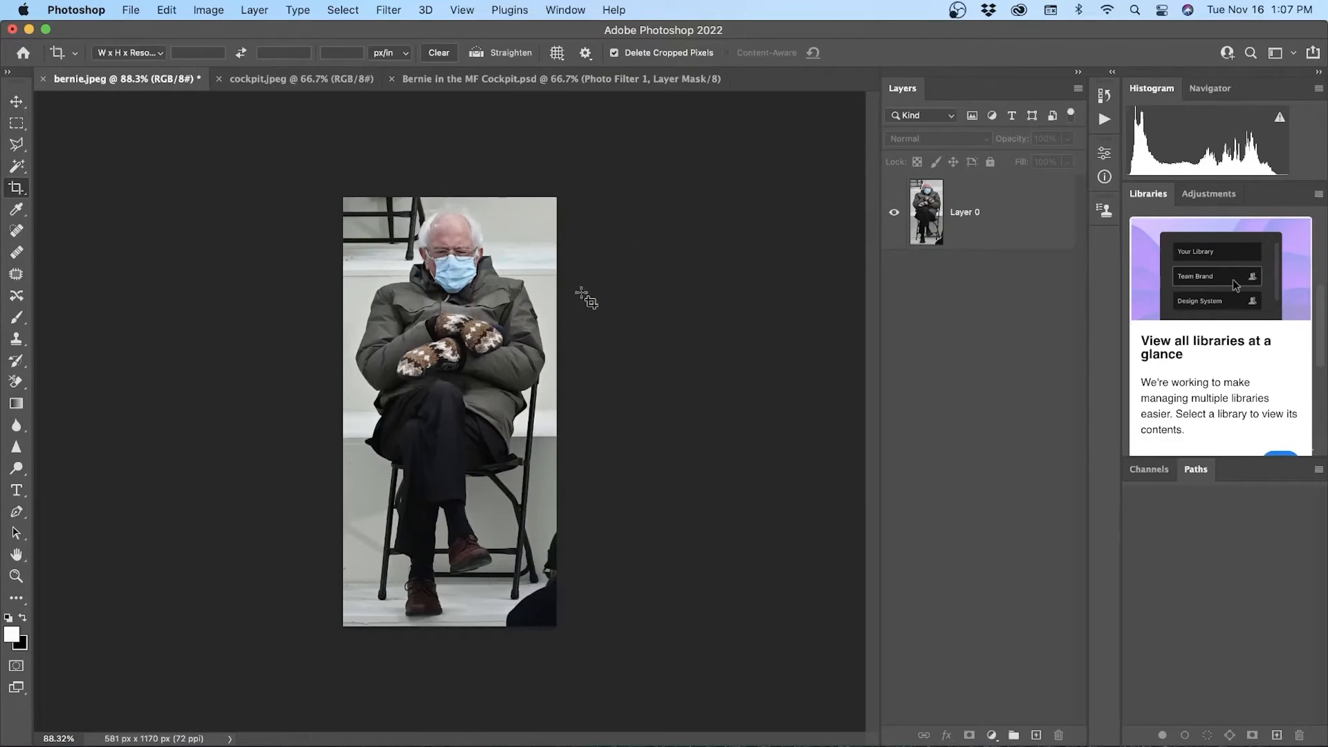
key("v")
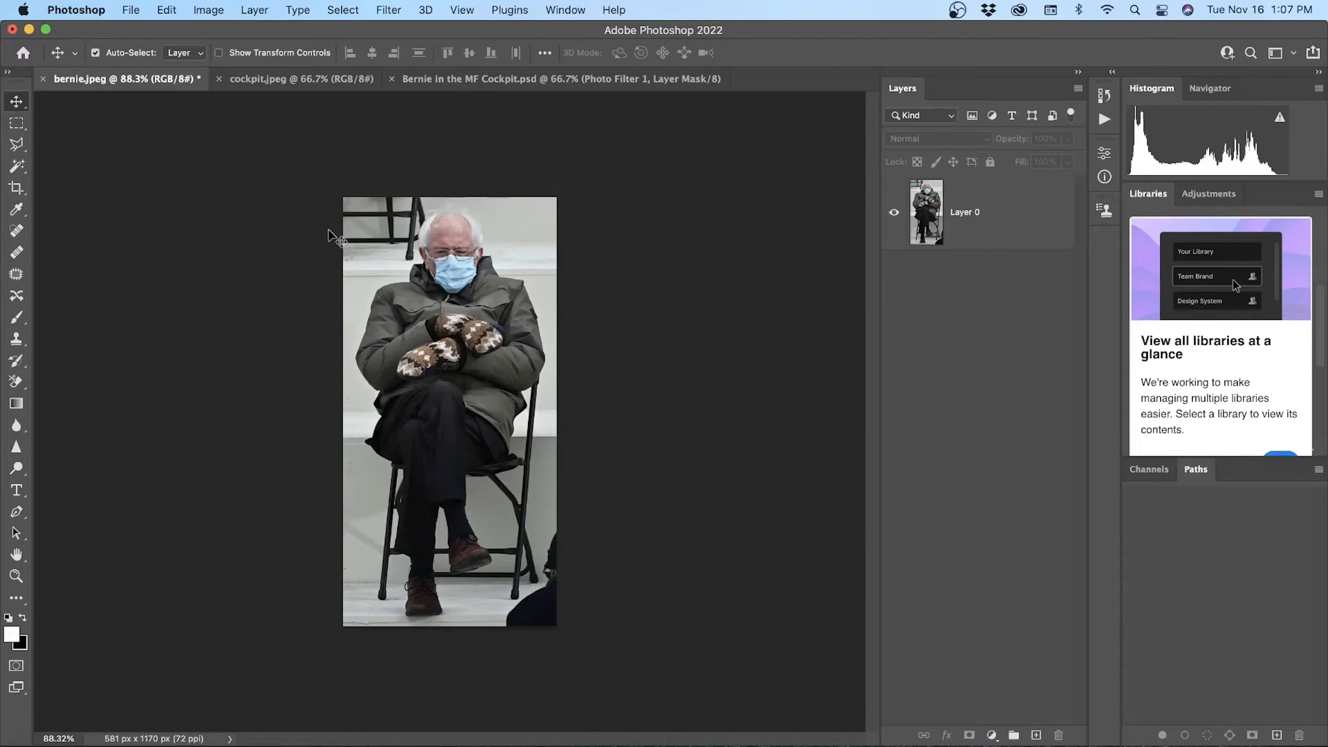
scroll(465, 261, "down", 5)
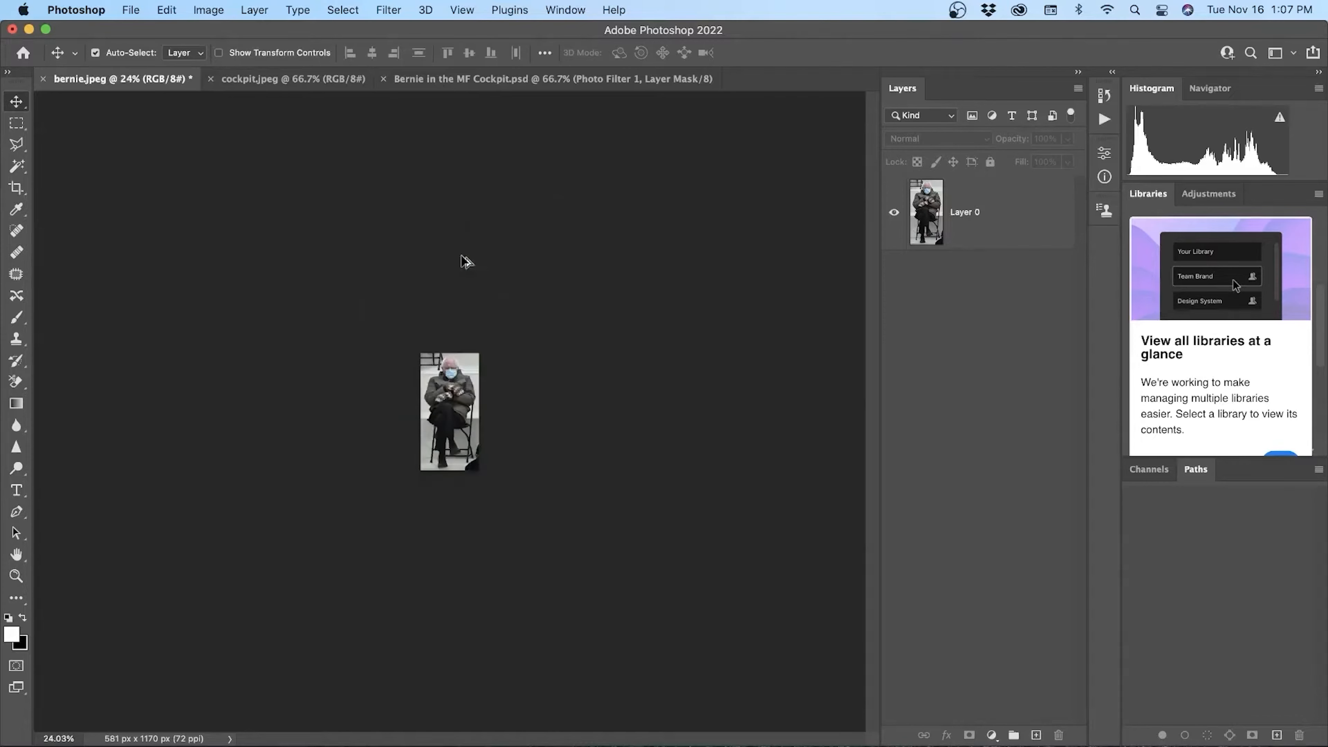
scroll(465, 261, "up", 5)
scroll(542, 269, "up", 6)
scroll(433, 335, "up", 4)
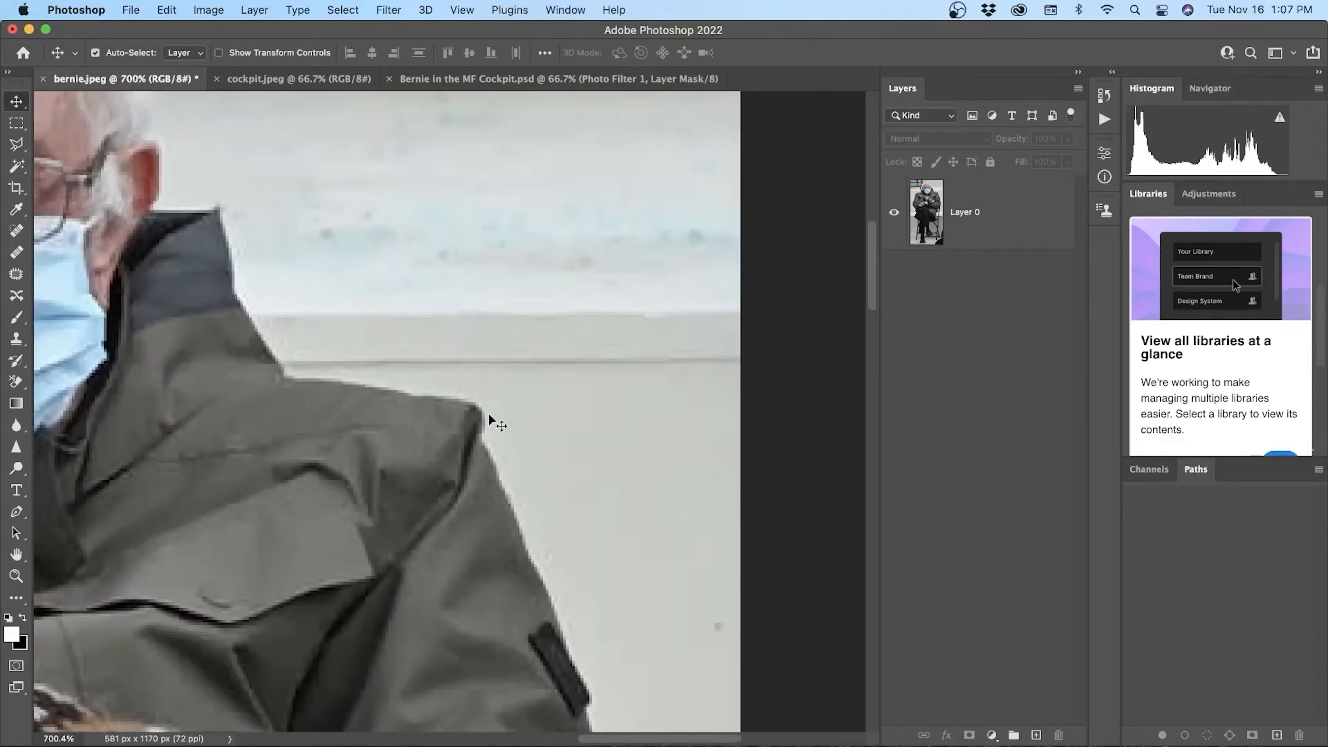
key("super+0")
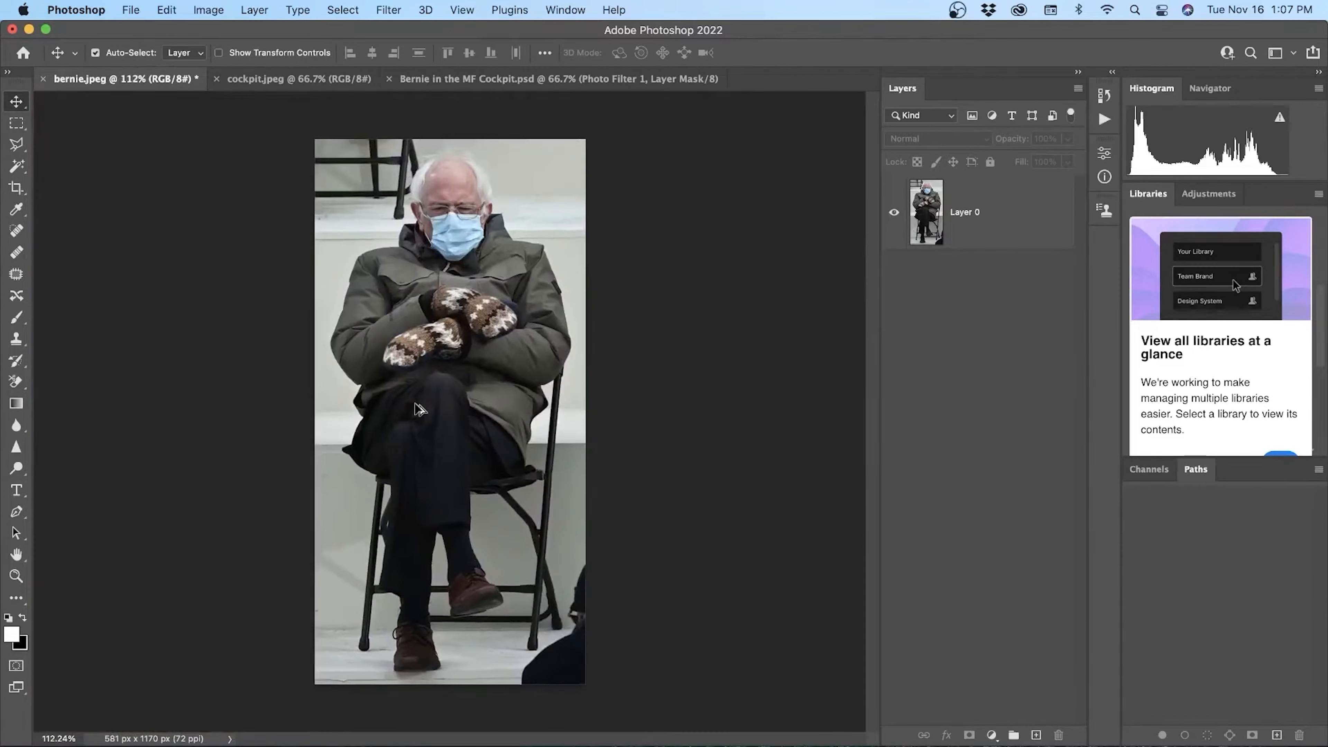
scroll(414, 403, "up", 1)
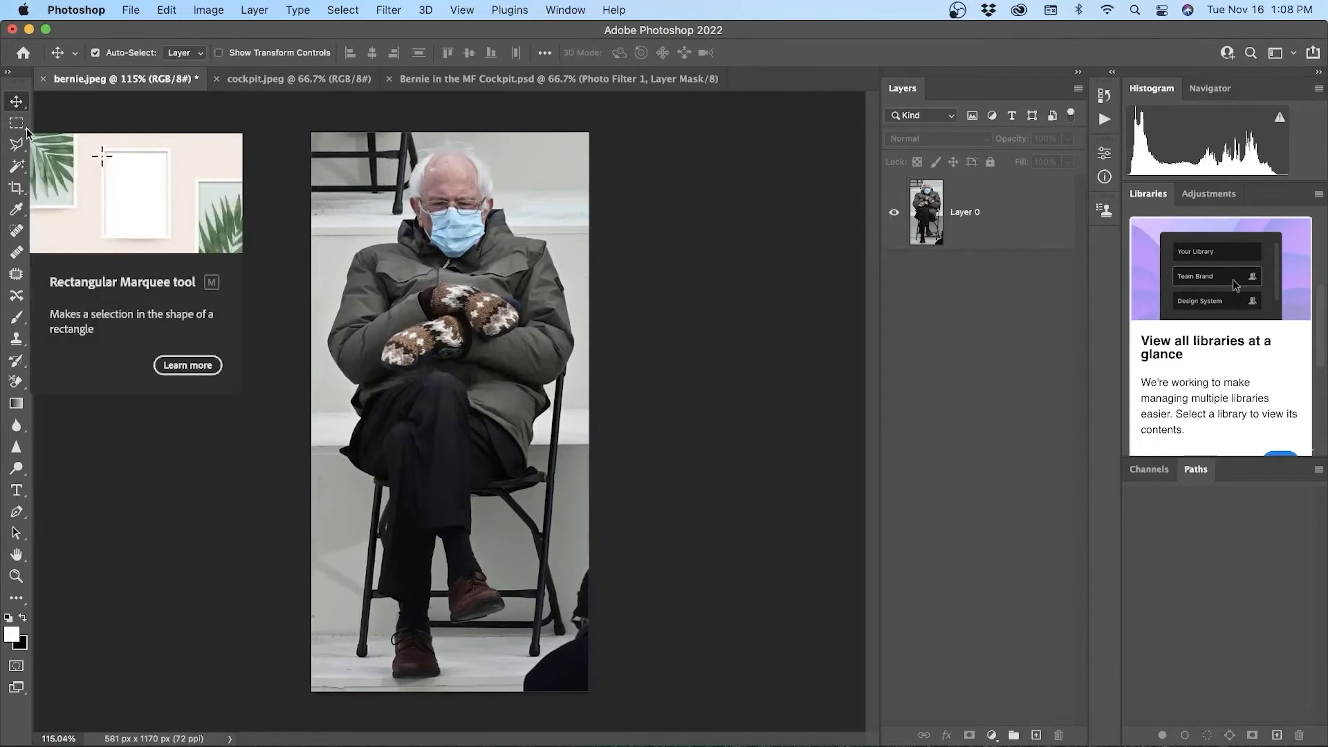
Step: Open Layer 0 in Select and Mask and select the seated man as the subject
left_click(15, 126)
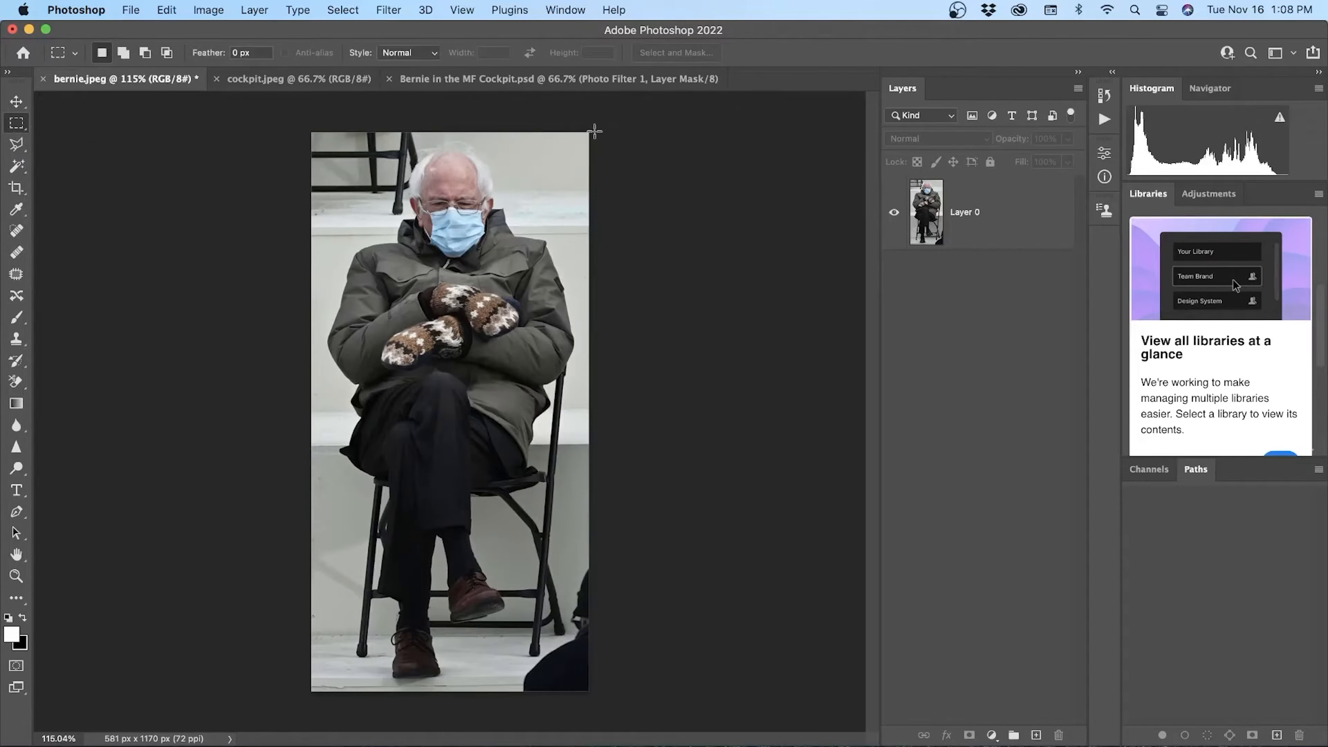
left_click(999, 205)
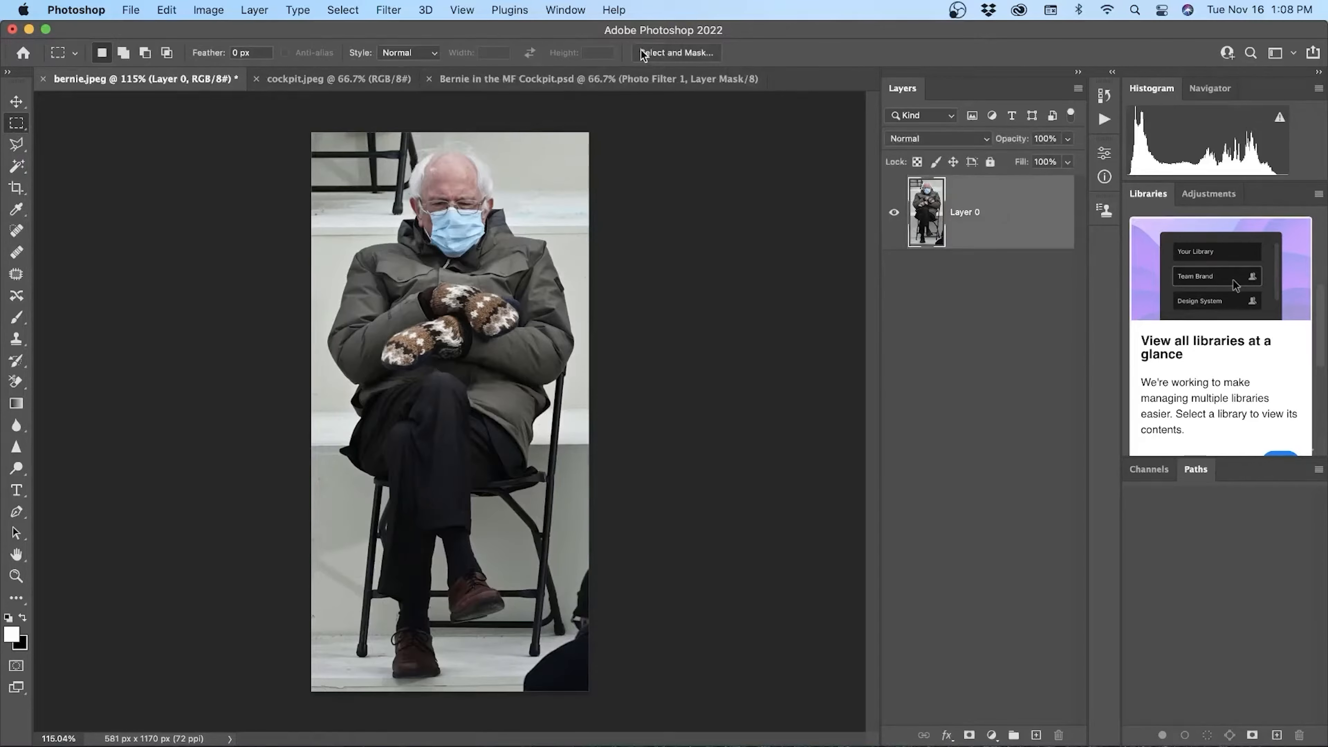
left_click(683, 55)
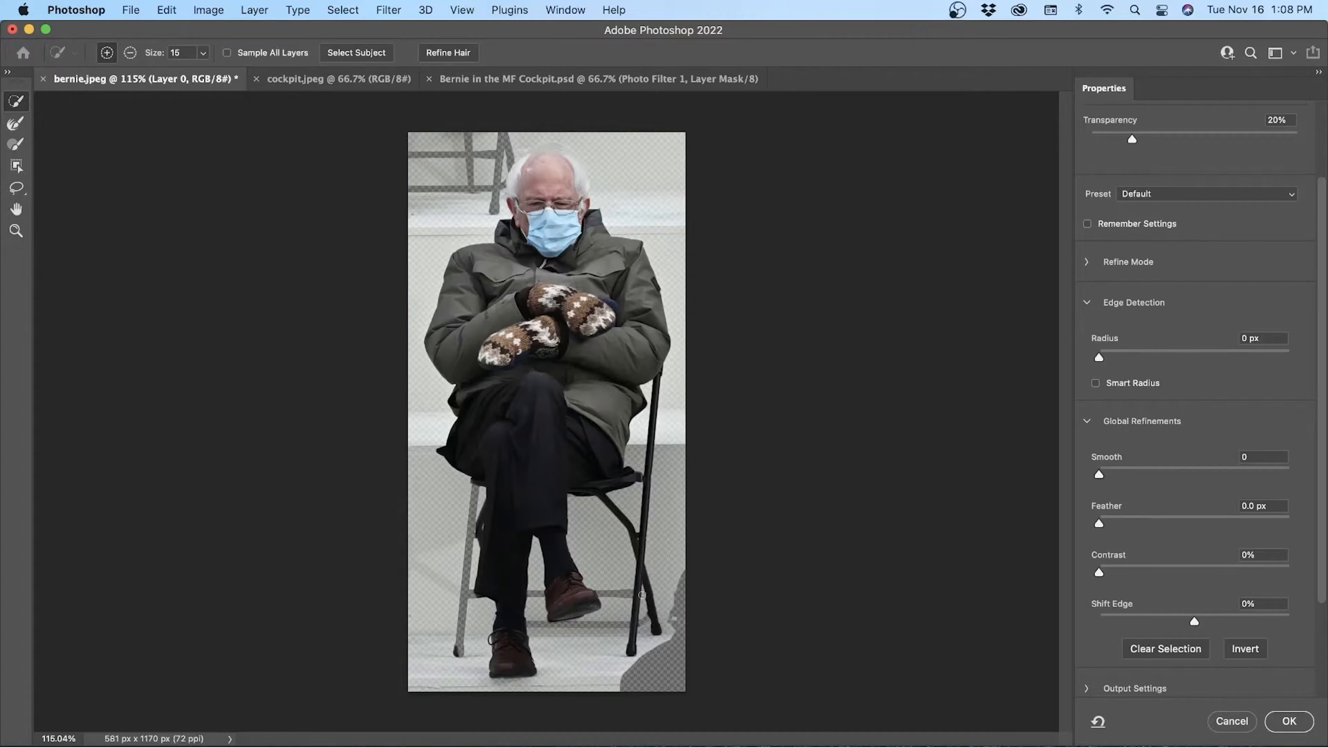
Step: Subtract a spot on the right chair leg from the selection with the Quick Selection tool at size 15
key("alt")
scroll(639, 551, "up", 10)
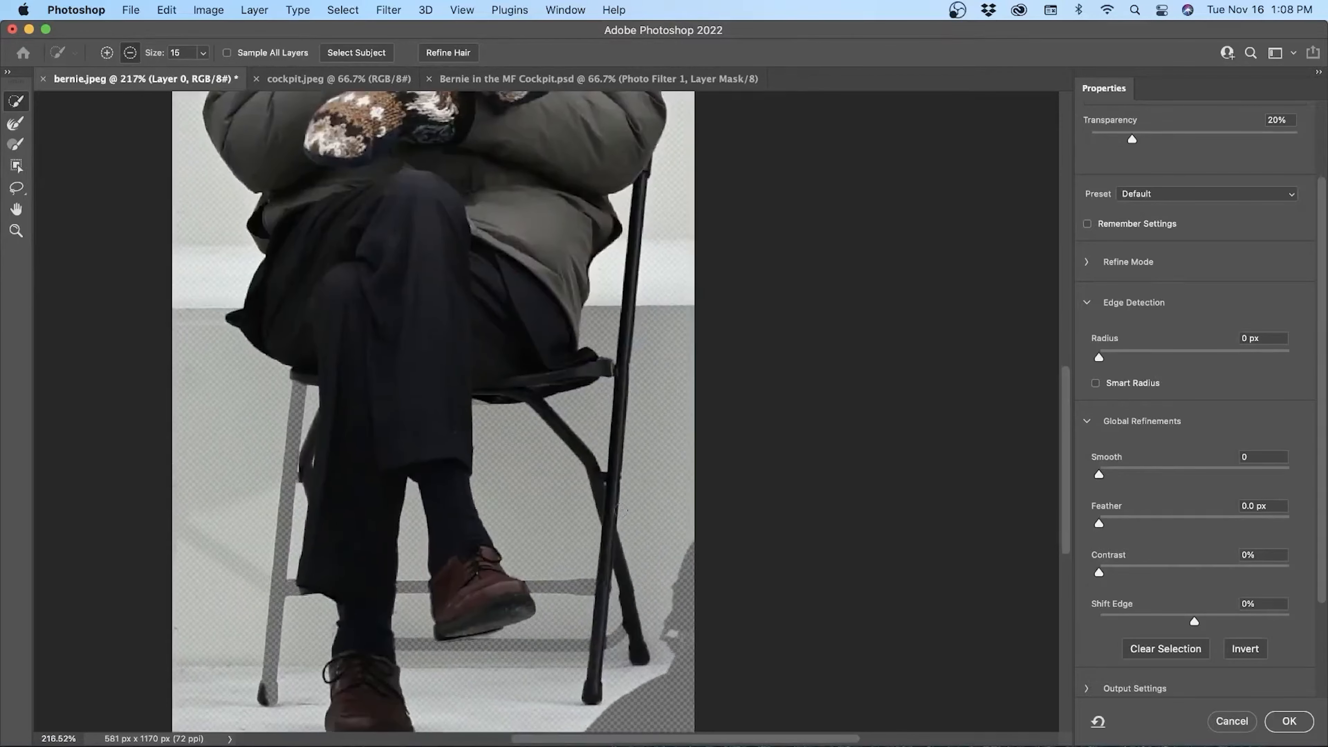
scroll(621, 510, "up", 5)
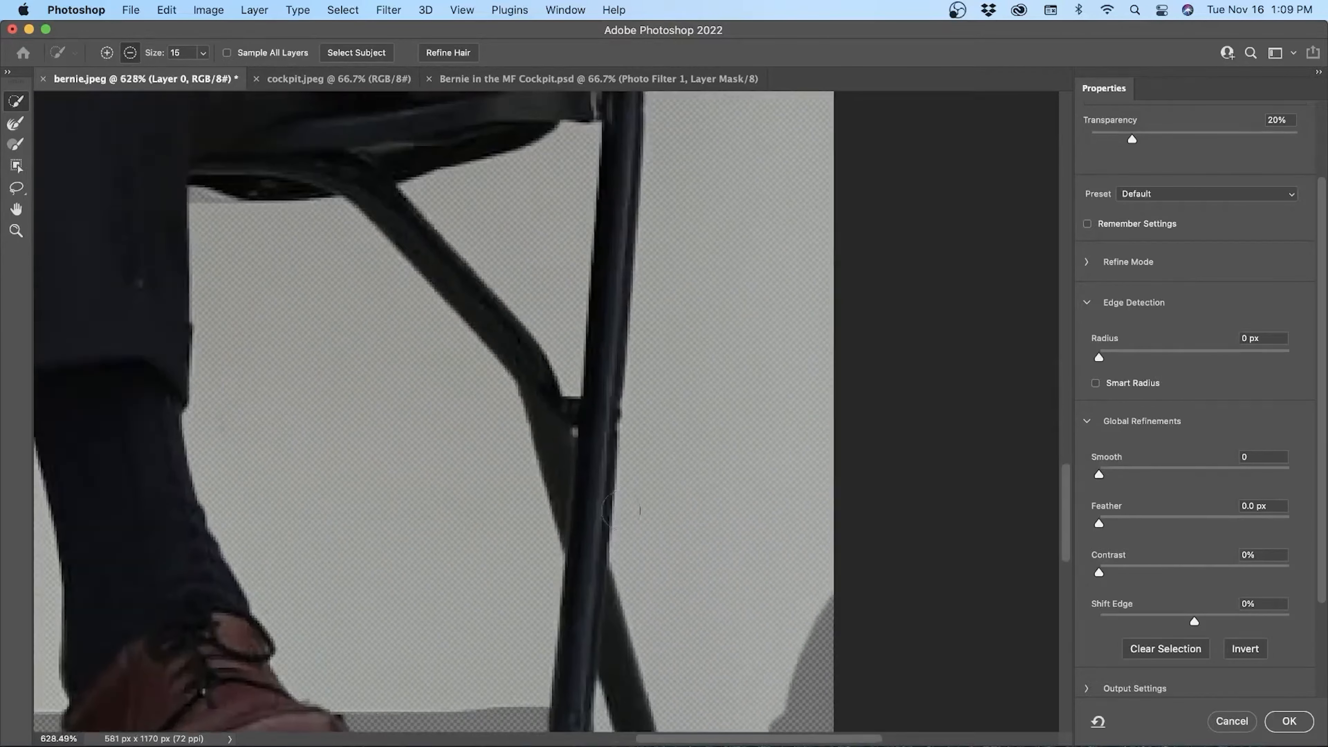
scroll(621, 510, "down", 8)
scroll(621, 510, "up", 7)
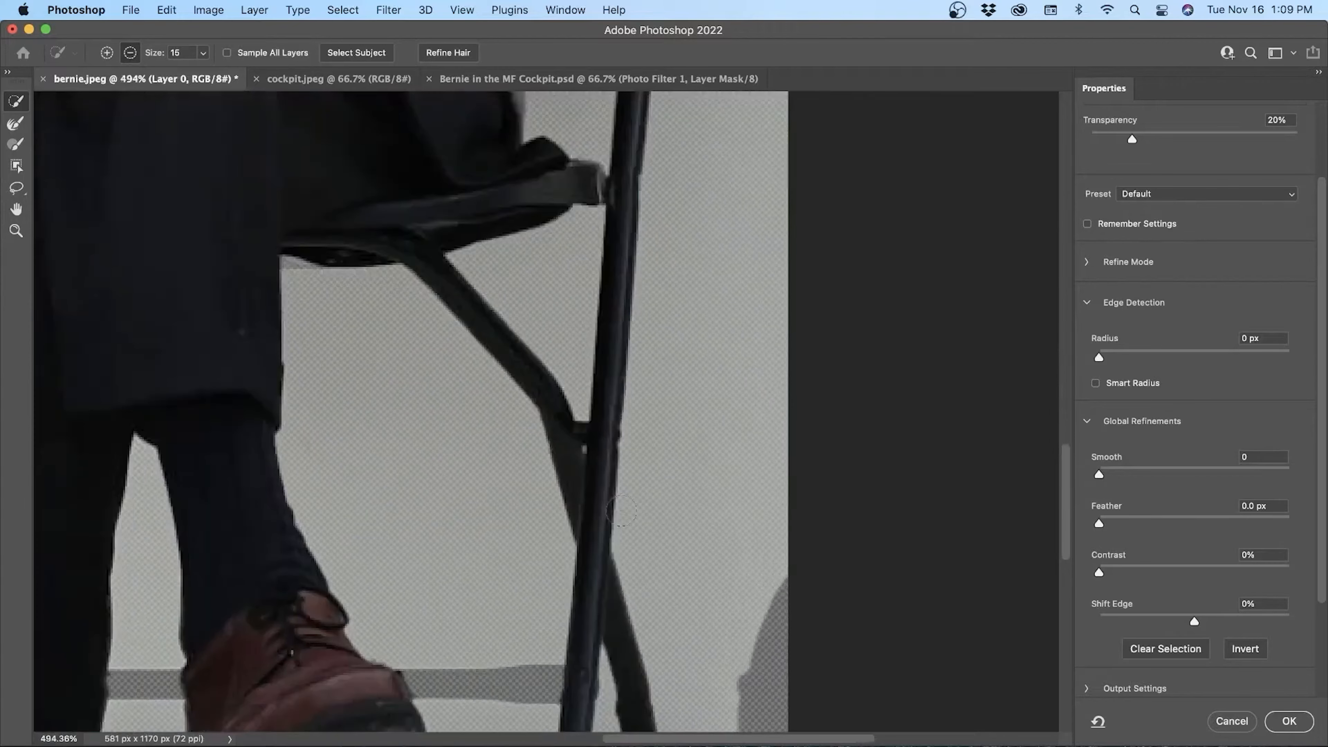
scroll(621, 510, "up", 1)
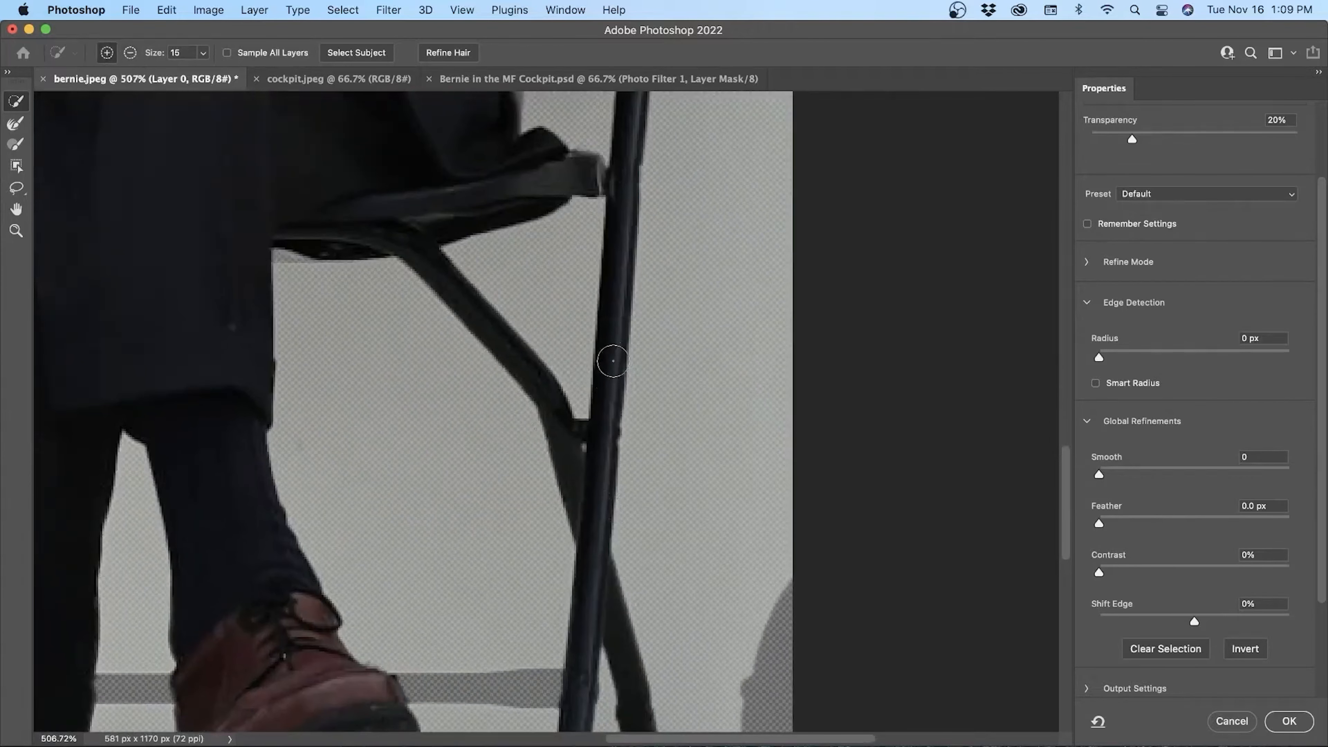
key("alt")
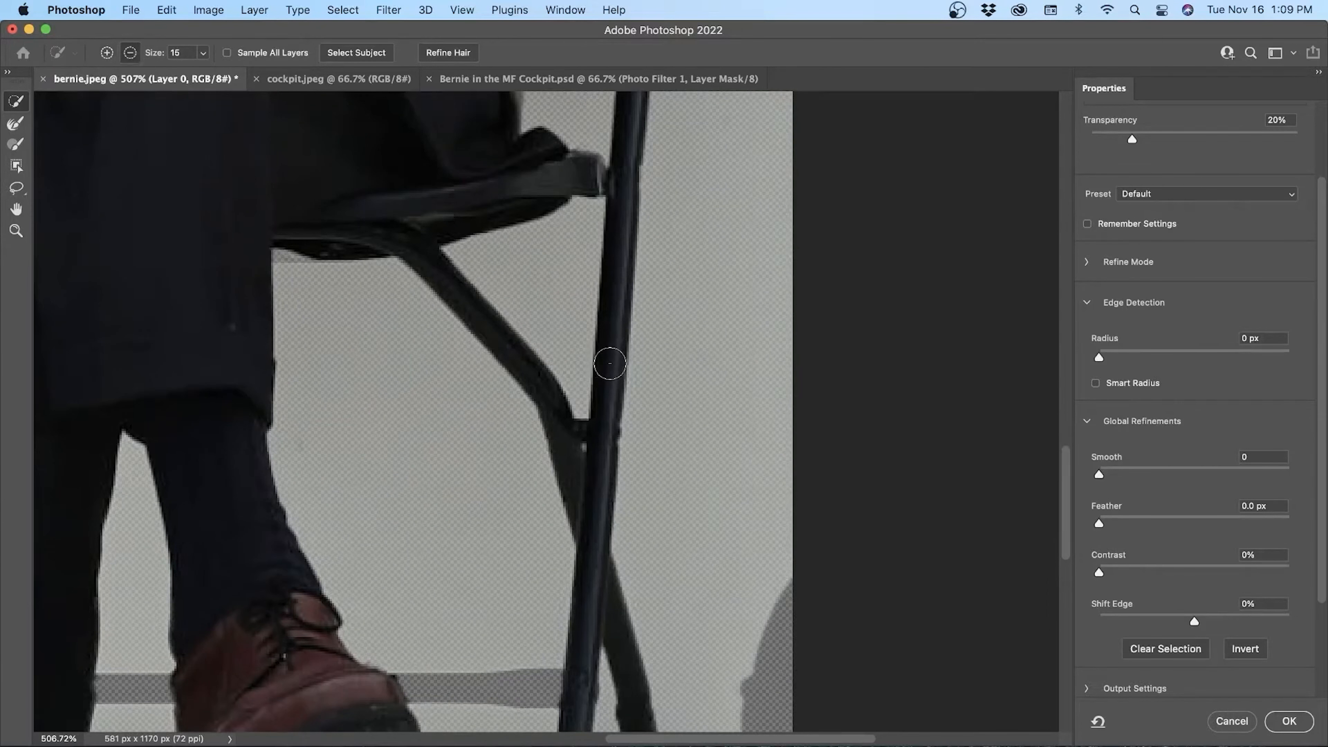
key("alt")
key("alt")
left_click(609, 363, "alt")
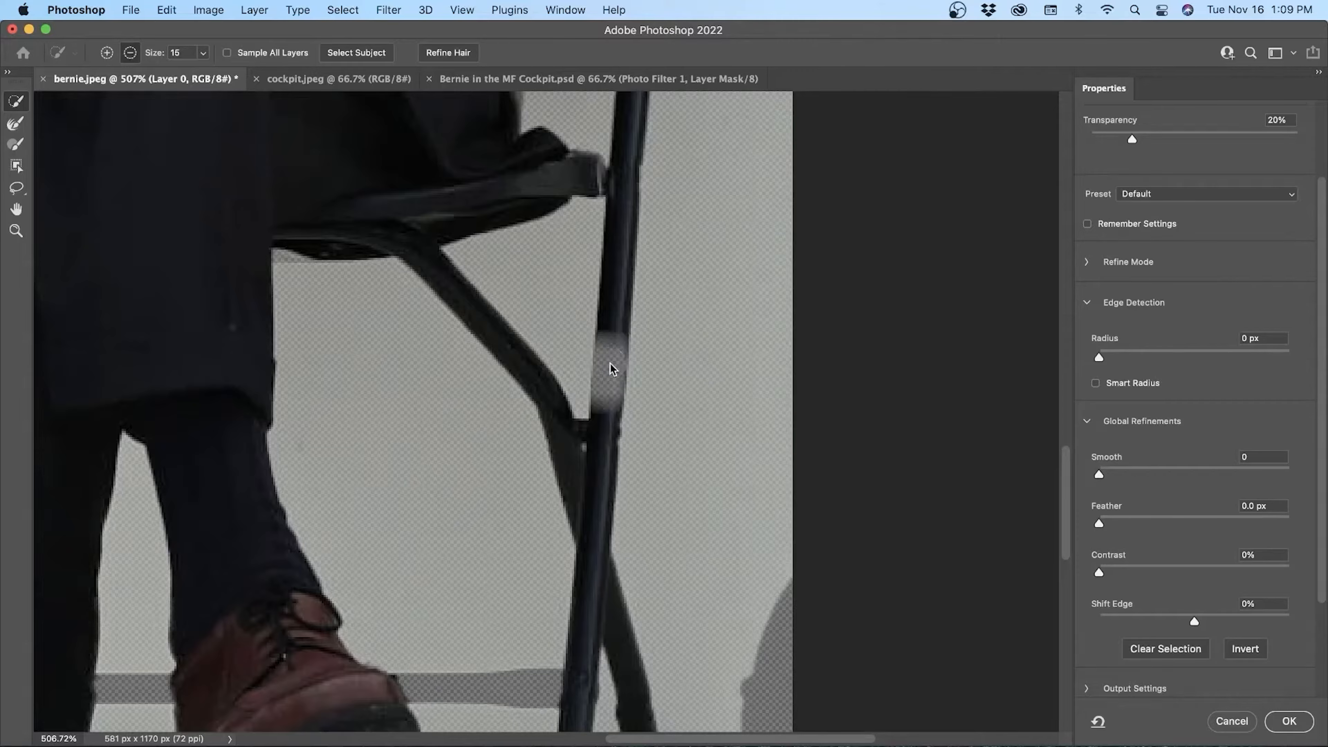
Step: Subtract the rest of the chair's right legs, its back post and the seat edge from the selection
scroll(610, 391, "up", 2)
scroll(609, 391, "down", 6)
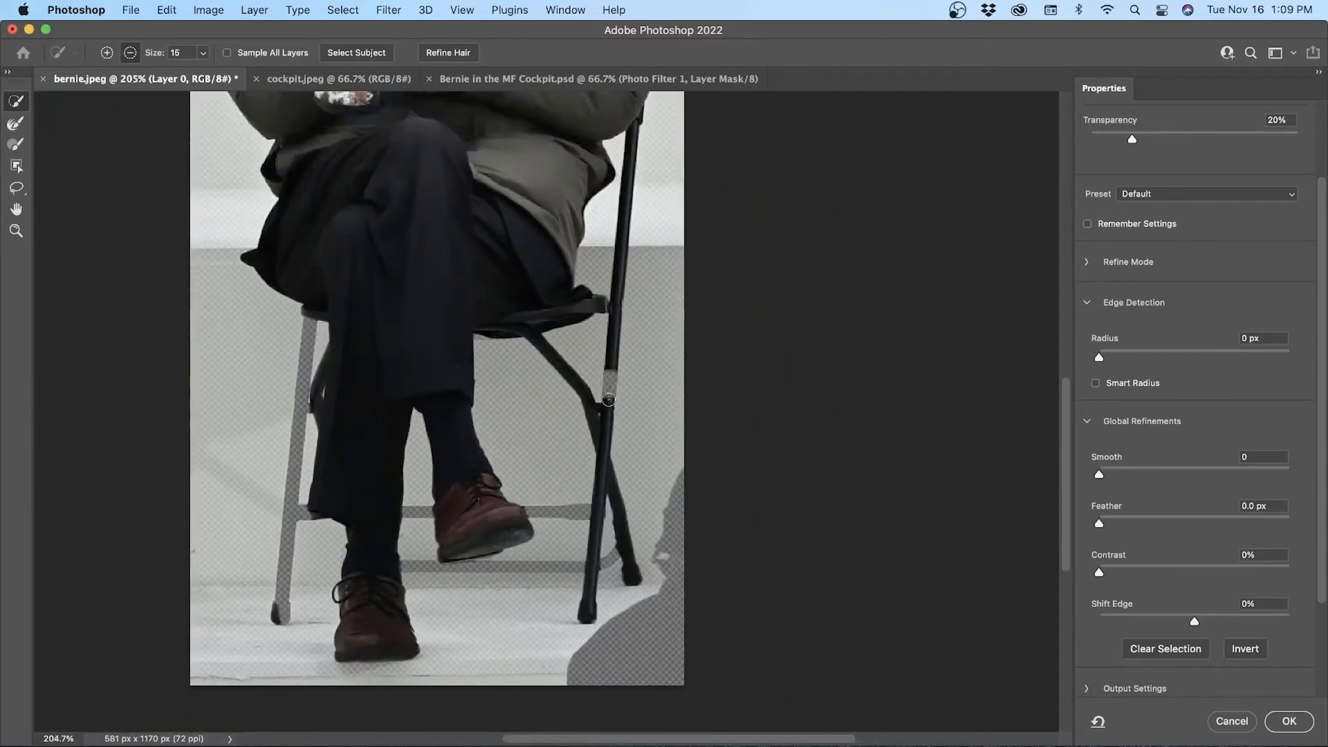
left_click_drag(608, 400, 604, 525)
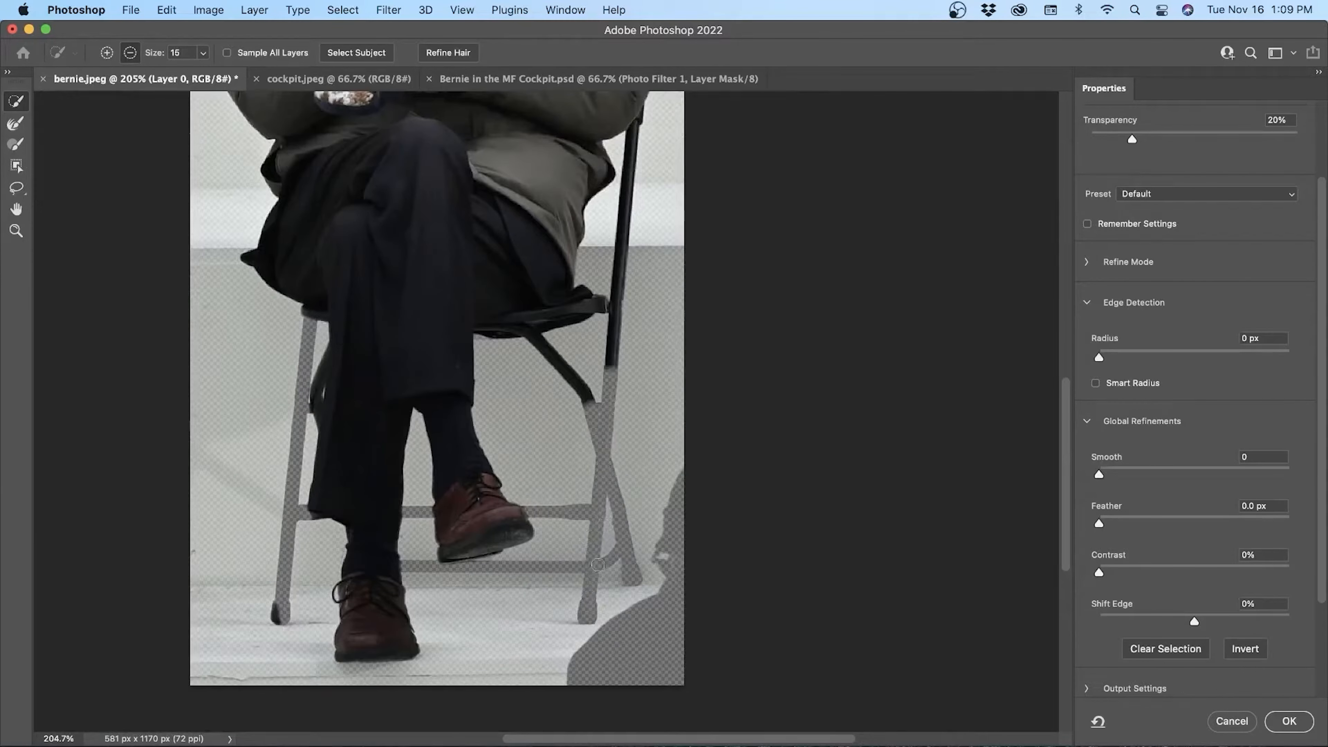
mouse_move(602, 429)
left_mouse_down()
mouse_move(621, 279)
mouse_move(608, 214)
left_mouse_up()
left_click_drag(606, 296, 481, 335)
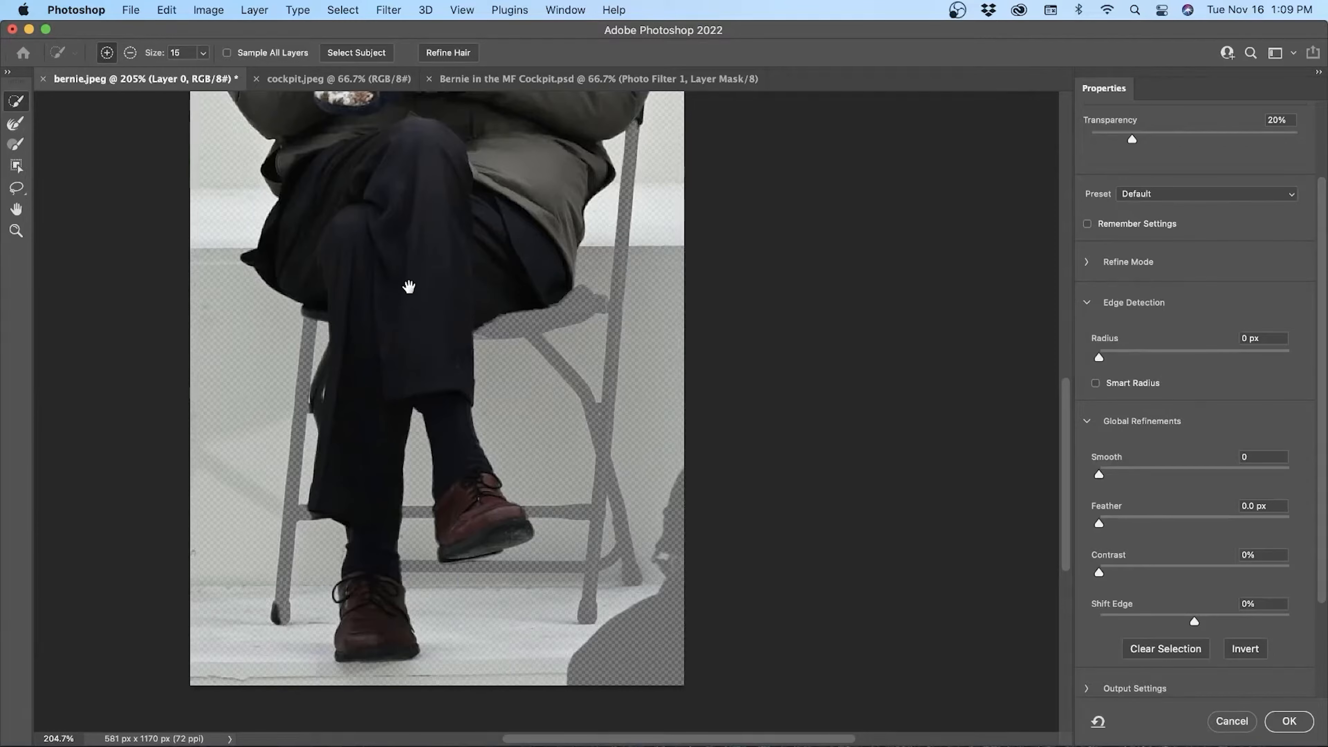
Step: Subtract the foot of the left chair leg and the chair piece beside the trouser leg from the selection
mouse_move(368, 308)
left_mouse_down()
mouse_move(605, 267)
mouse_move(607, 350)
mouse_move(551, 308)
mouse_move(678, 222)
mouse_move(729, 212)
left_mouse_up()
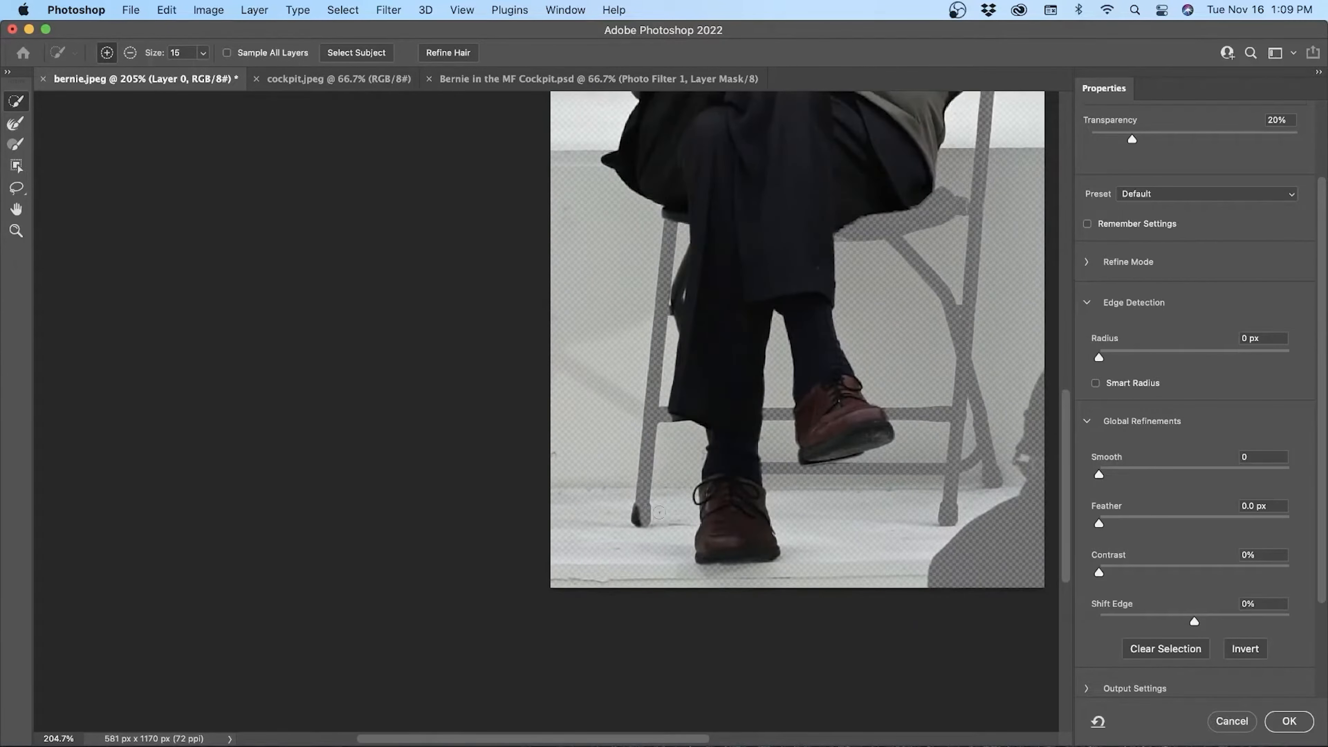
key("alt")
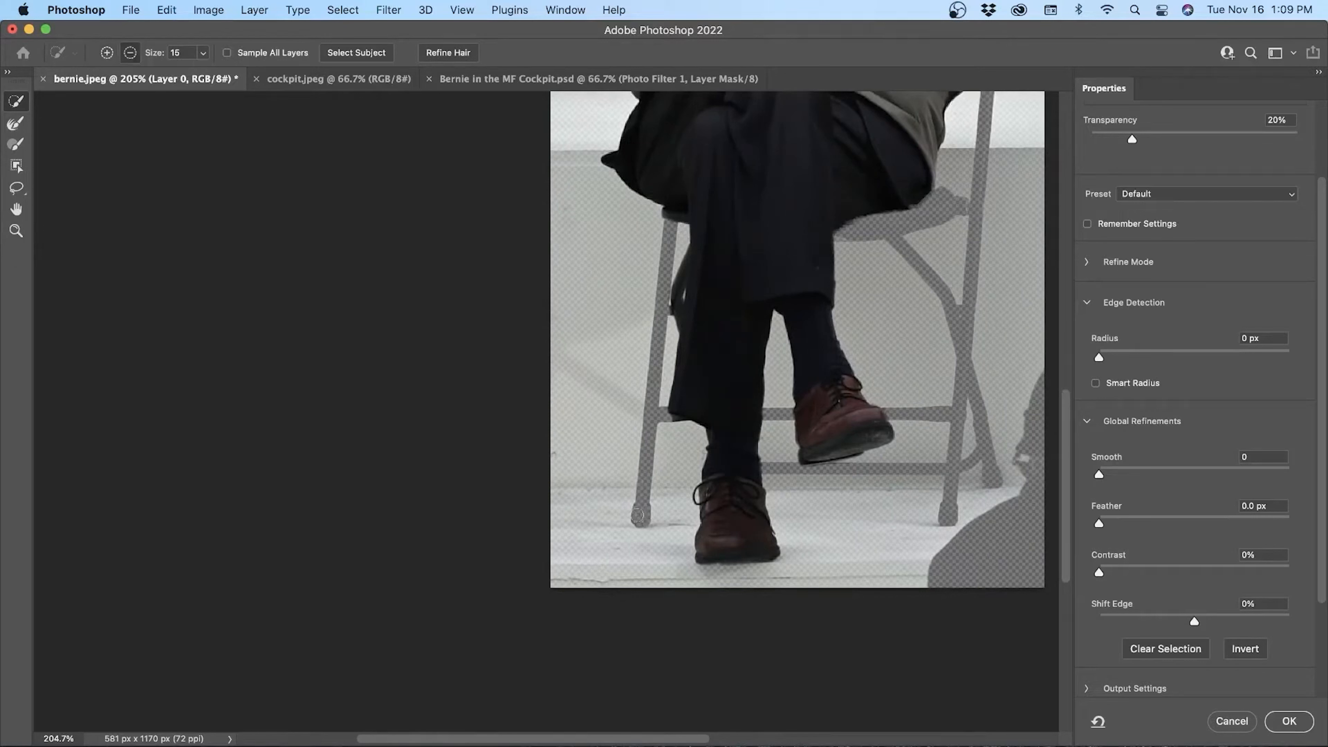
mouse_move(673, 314)
left_mouse_down()
mouse_move(683, 254)
mouse_move(694, 258)
mouse_move(681, 312)
left_mouse_up()
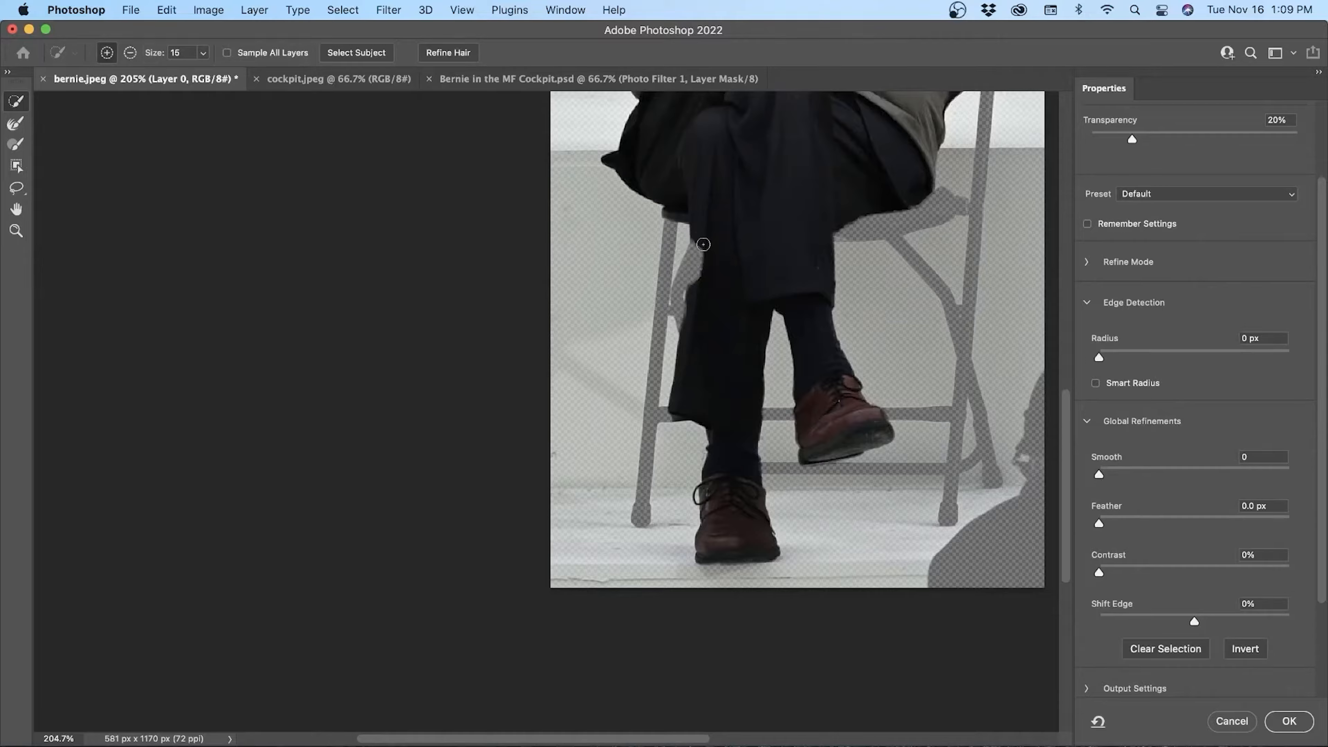
Step: Add the trouser edge beside the left chair leg to the selection, and subtract the remnants at the seat edge and coat corner
left_click_drag(702, 243, 698, 290)
left_click_drag(697, 241, 690, 321)
left_click_drag(634, 245, 658, 364)
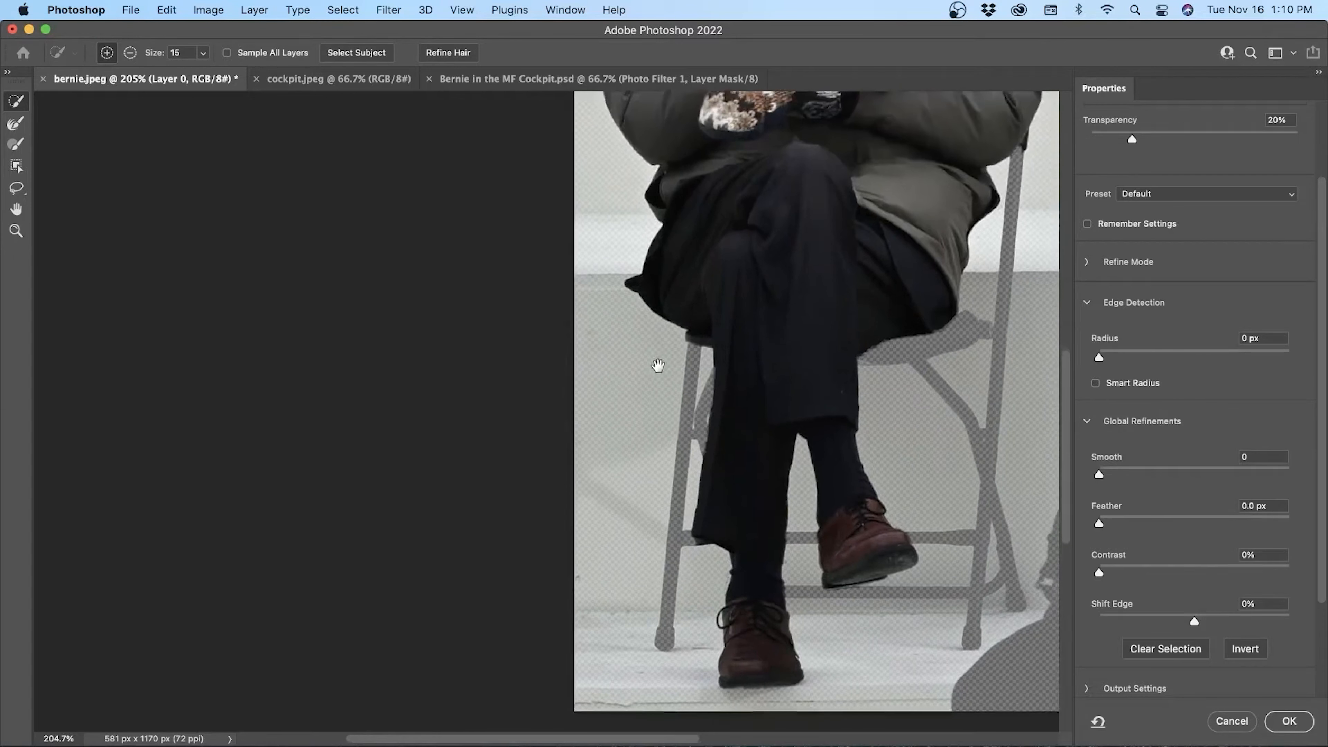
left_click(698, 344, "alt")
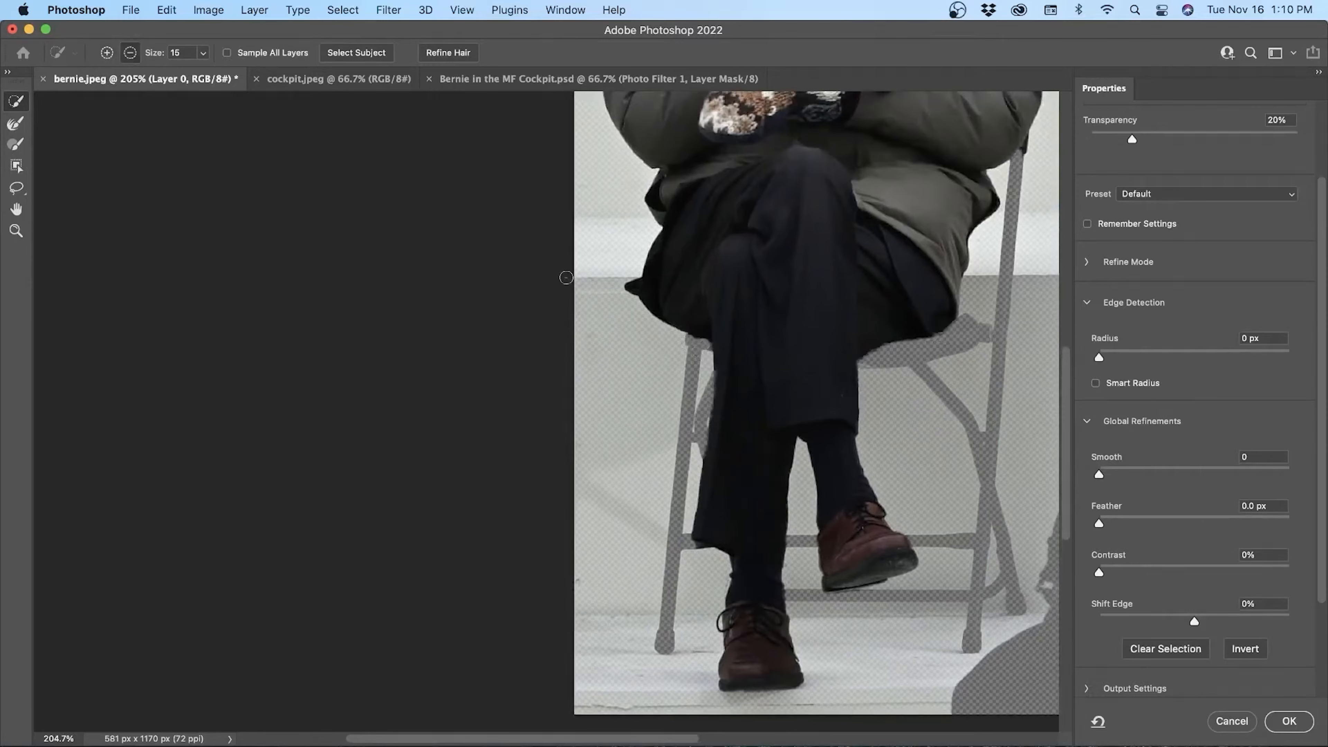
left_click_drag(609, 288, 632, 268)
Step: Subtract the dark piece of chair back beneath the man's right-hand coat elbow from the selection
key("space")
left_click_drag(715, 212, 555, 442)
scroll(889, 358, "down", 2)
scroll(889, 358, "up", 5)
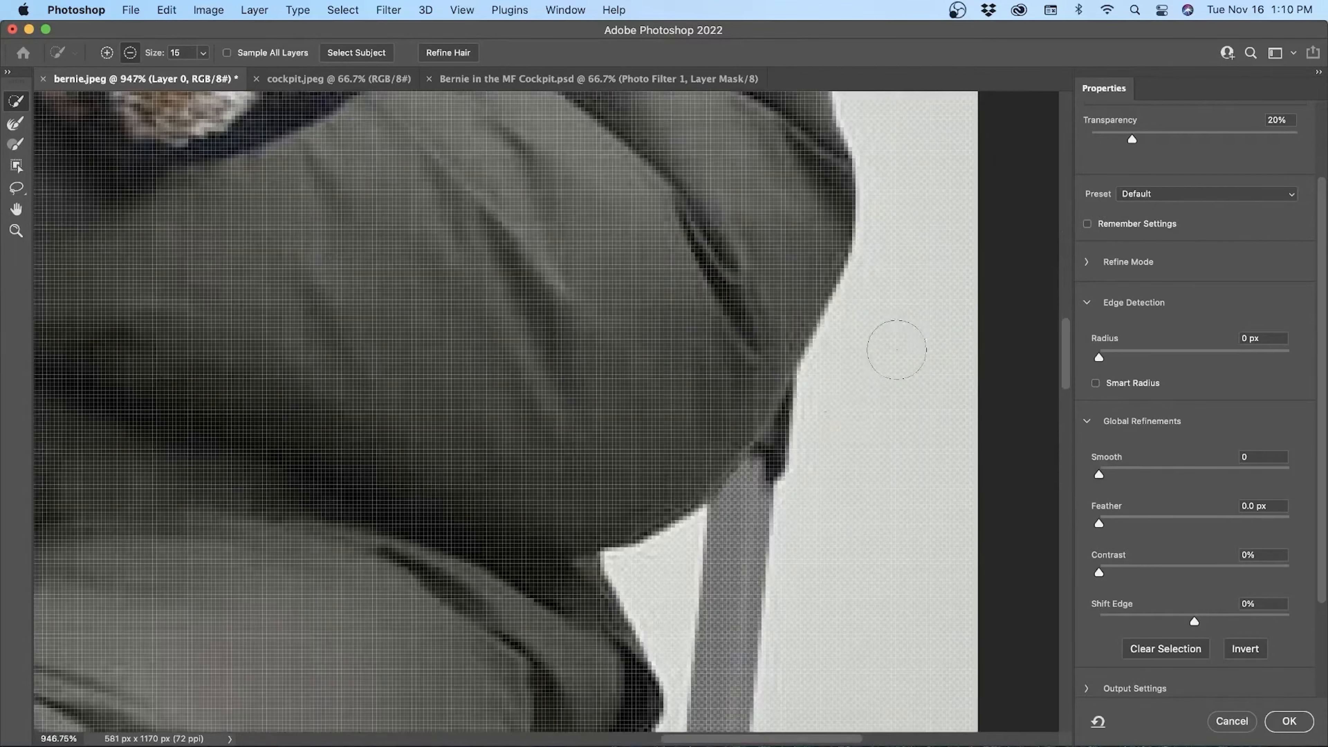
left_click_drag(786, 453, 818, 415)
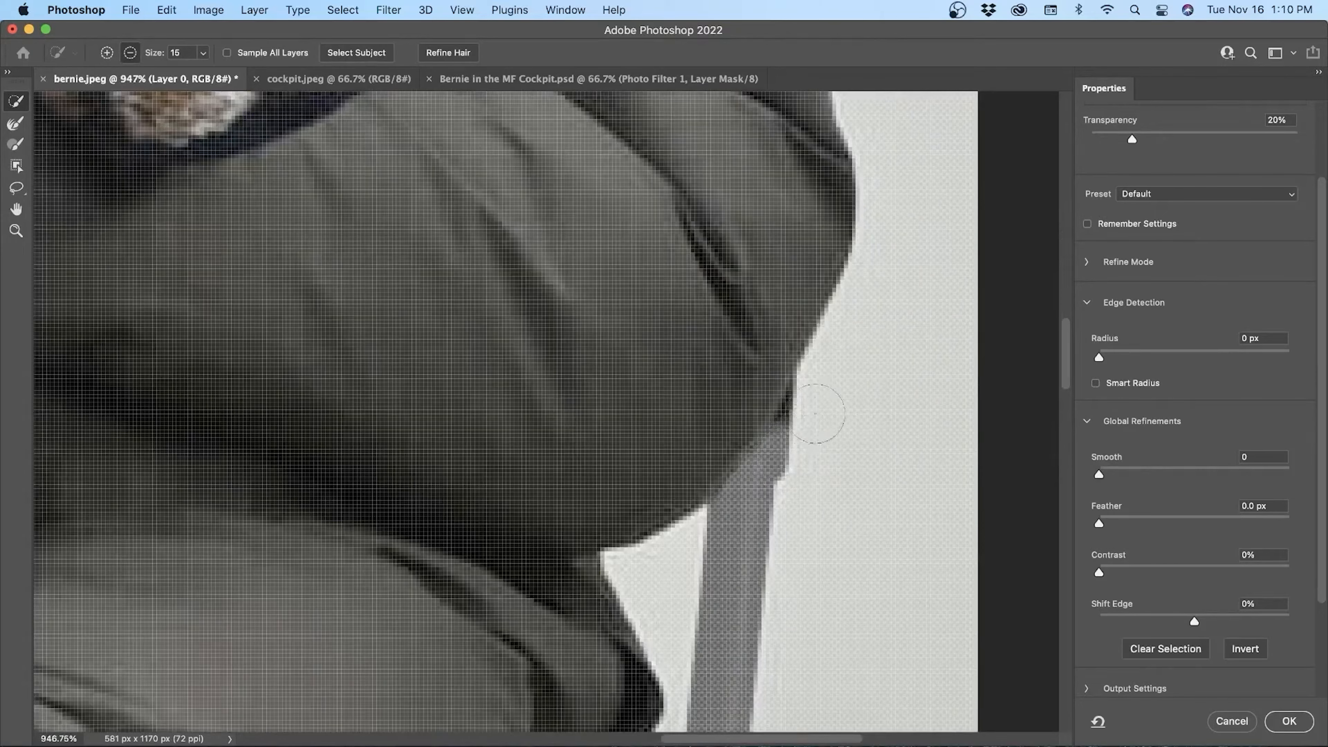
scroll(725, 421, "up", 2)
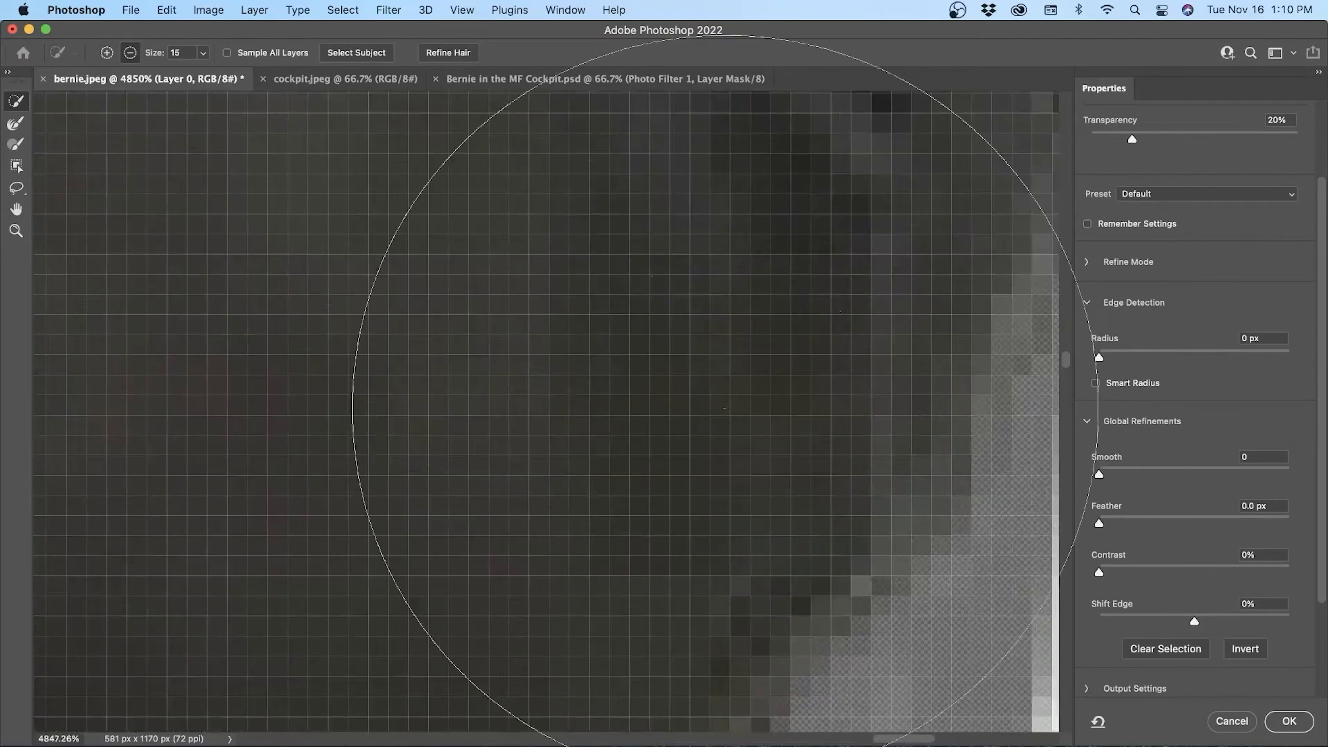
scroll(725, 408, "down", 7)
scroll(635, 363, "up", 3)
scroll(635, 363, "down", 4)
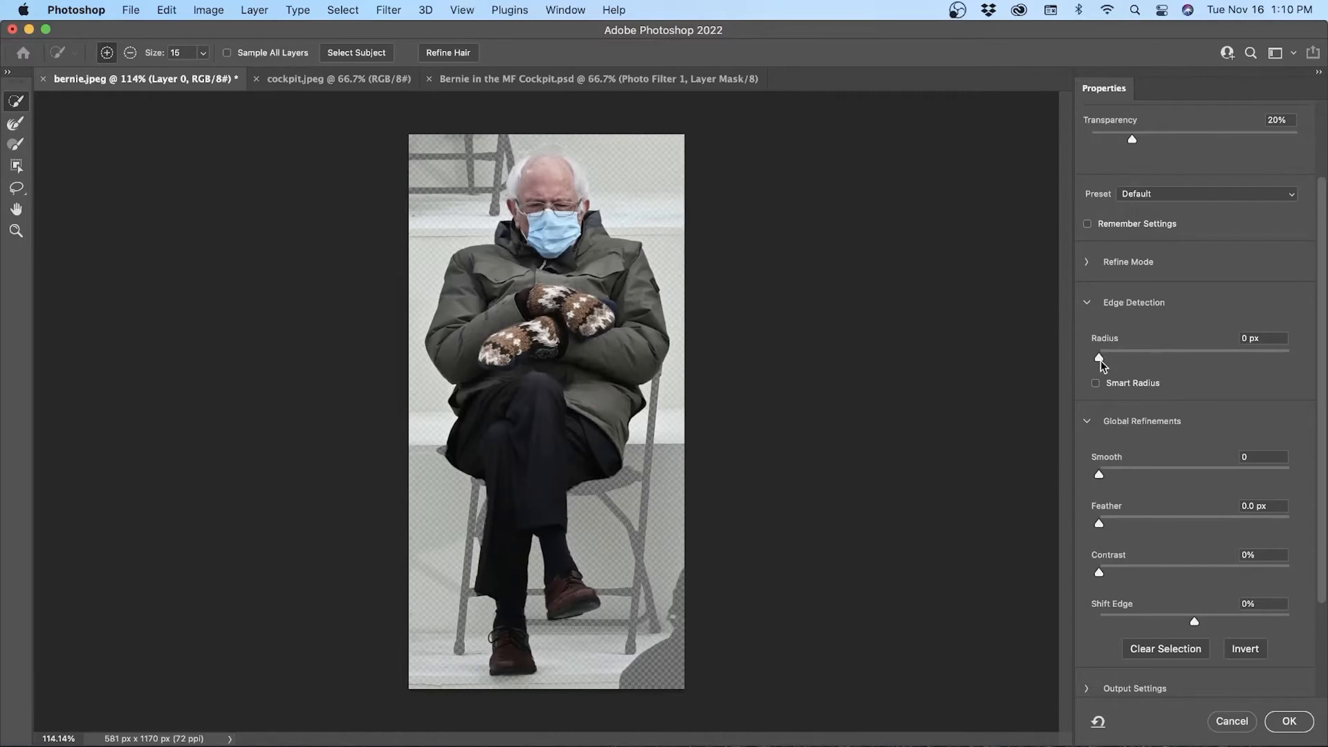
Step: Refine the man's selection edge with Smooth at 11 and Feather at 1.0 px
left_click(1098, 474)
mouse_move(1098, 524)
left_mouse_down()
mouse_move(1136, 521)
mouse_move(1085, 530)
left_mouse_up()
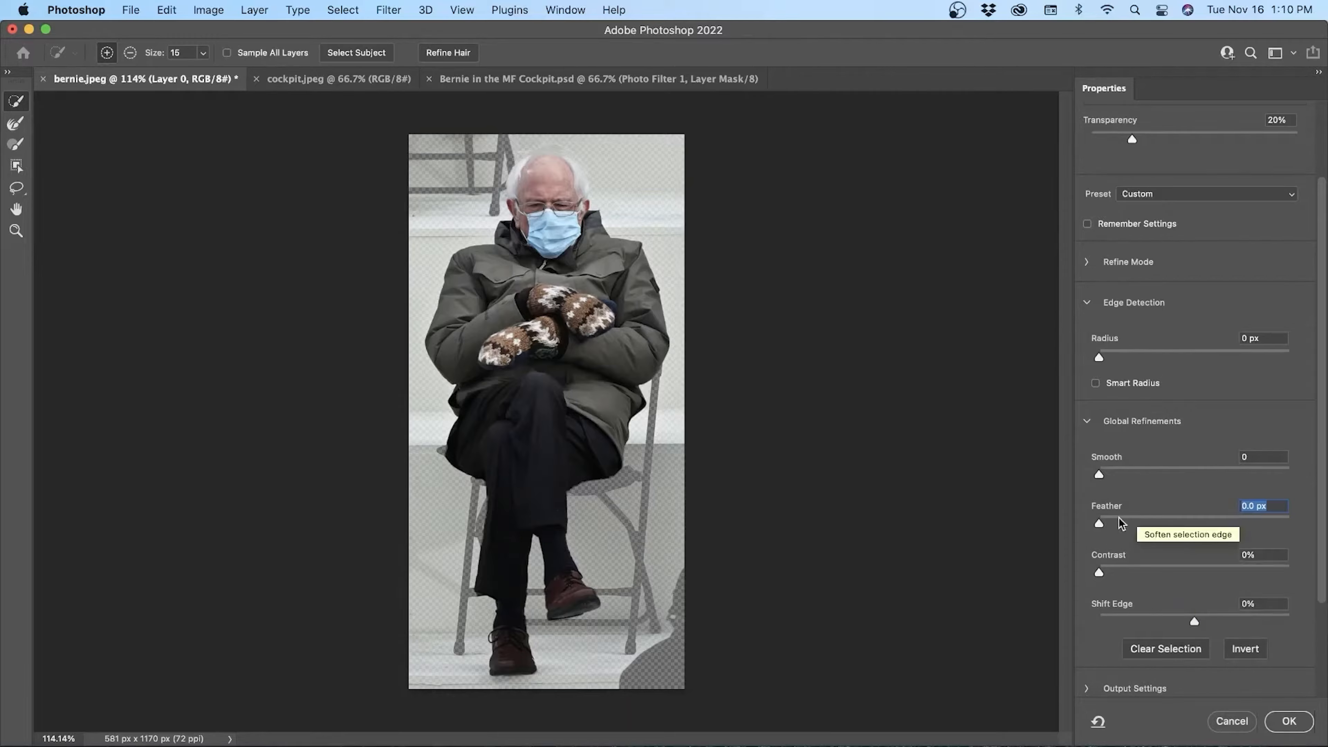
left_click_drag(1099, 524, 1120, 524)
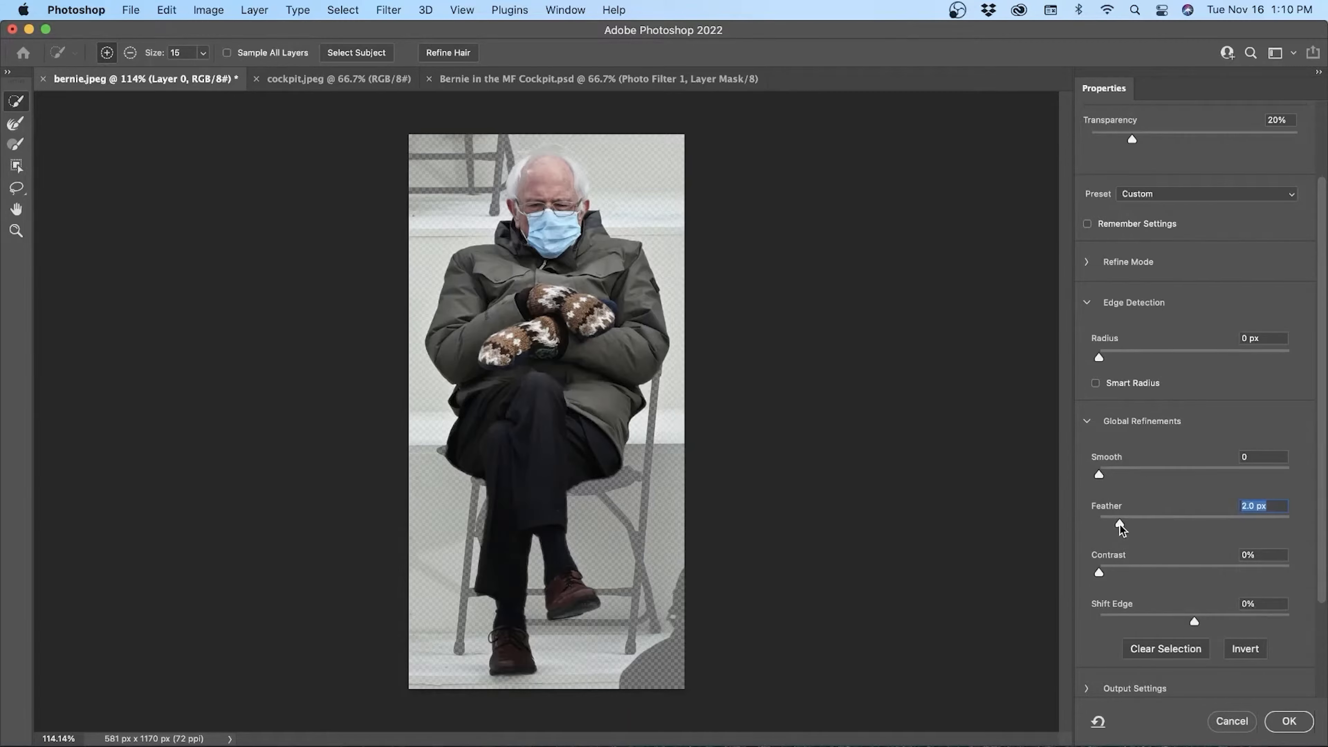
left_click_drag(1116, 476, 1118, 478)
left_click(1119, 473)
left_click_drag(1119, 523, 1109, 527)
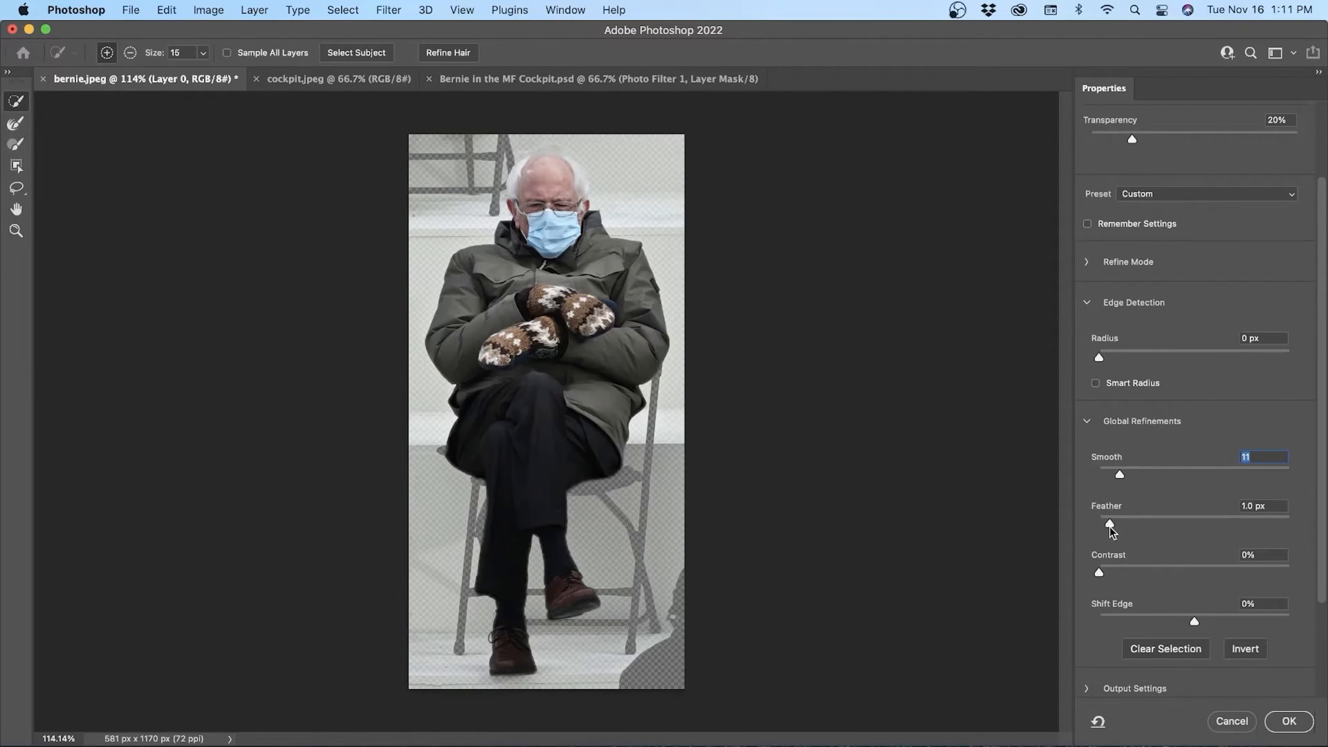
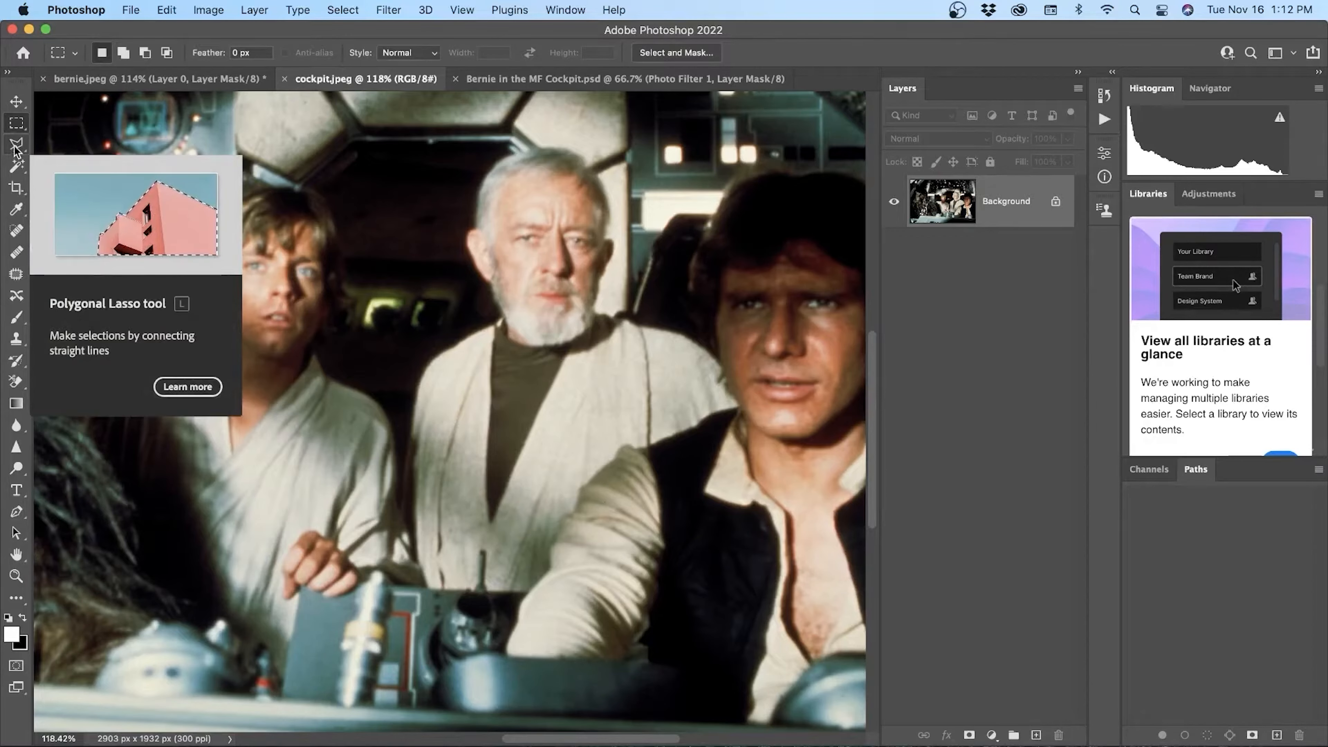
Step: Start a Polygonal Lasso outline of the bearded man in cockpit.jpeg, from the console up the left edge of his robe
left_click(15, 149)
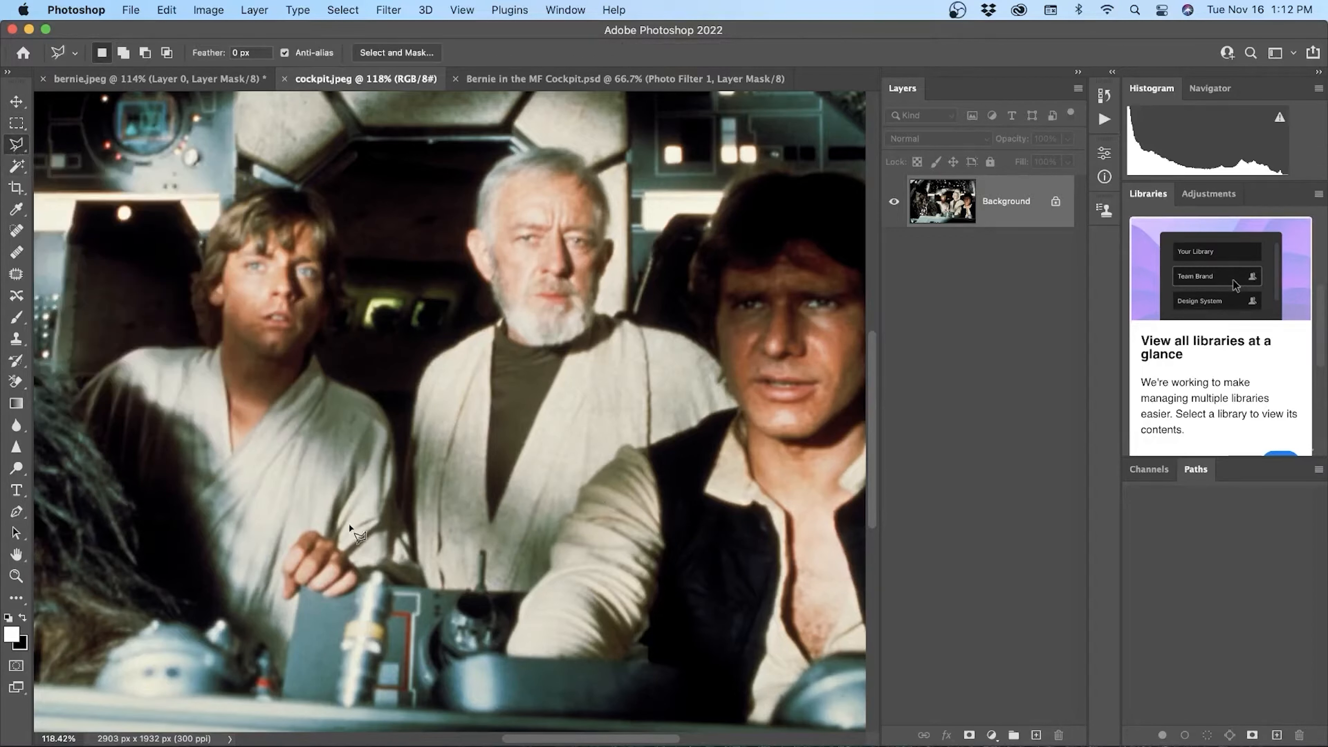
scroll(403, 539, "down", 1)
scroll(403, 538, "up", 5)
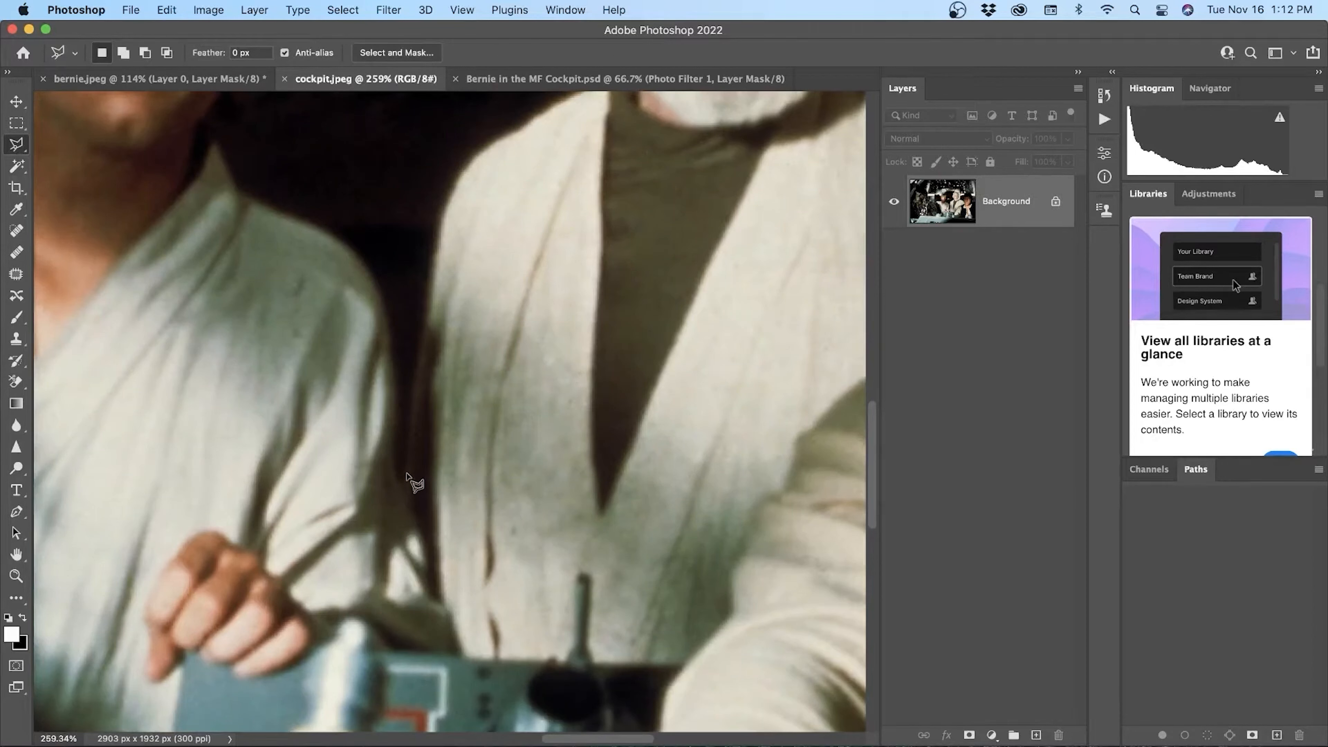
left_click(456, 653)
left_click(444, 605)
left_click(433, 597)
left_click(427, 551)
left_click(403, 475)
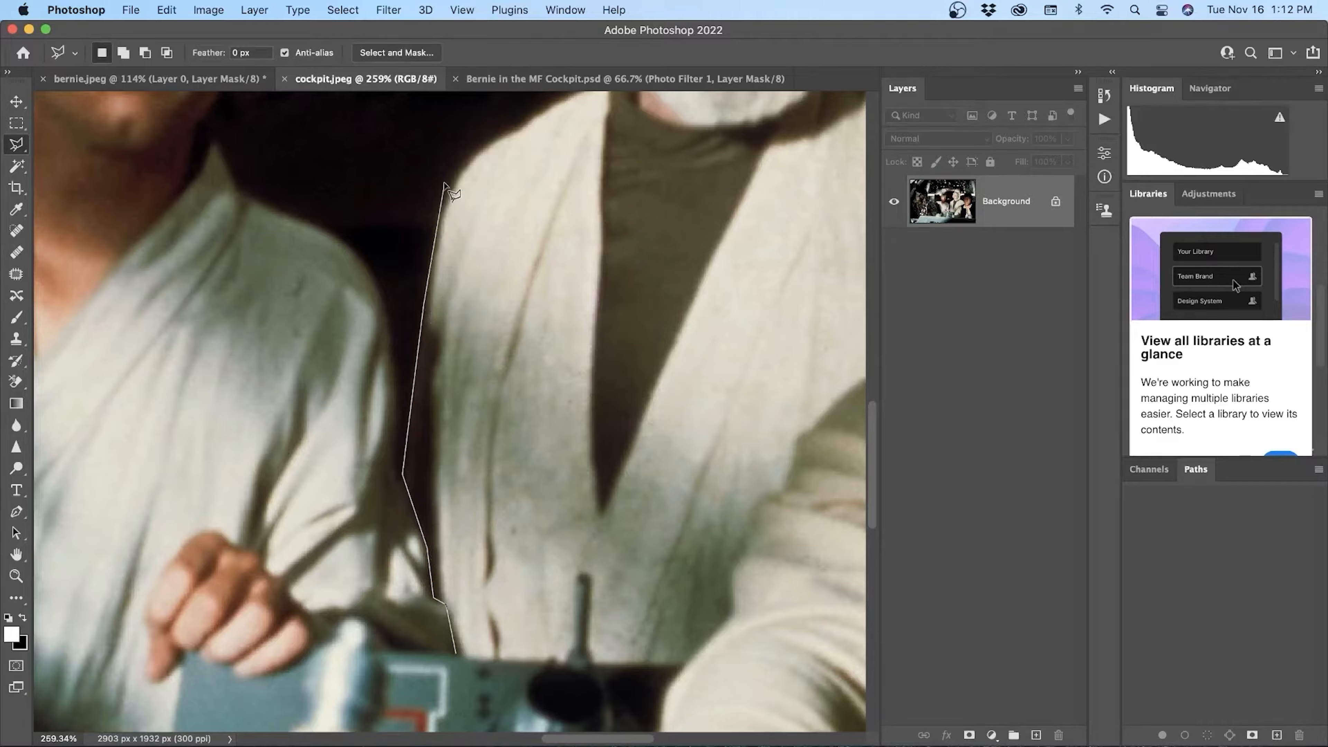
Step: Continue the lasso outline over the robe's left shoulder, up the bearded man's neck and around his left-hand ear
left_click(444, 183)
left_click(473, 148)
scroll(519, 160, "up", 5)
left_click(477, 366)
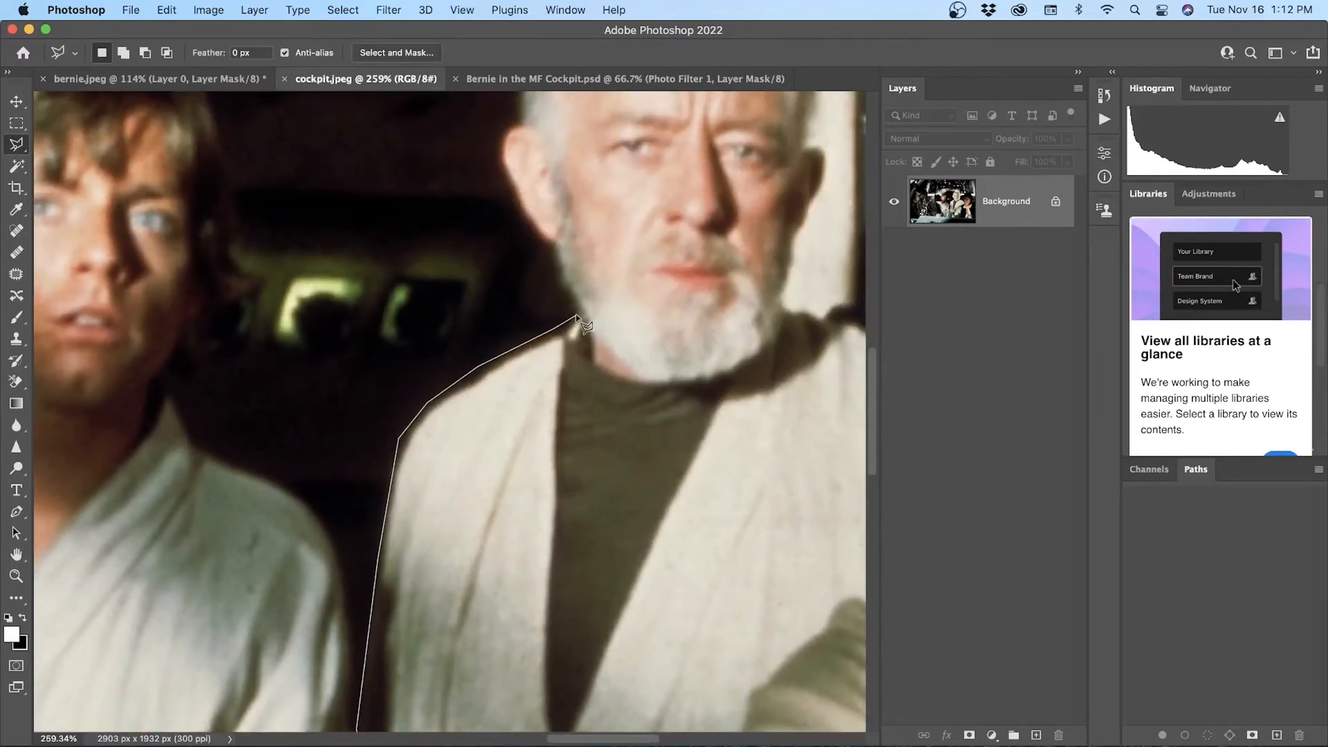
left_click(551, 255)
left_click(534, 241)
left_click(486, 141)
Step: Trace the lasso outline up the left side of the bearded man's hair and over the crown of his head
left_click_drag(580, 137, 540, 384)
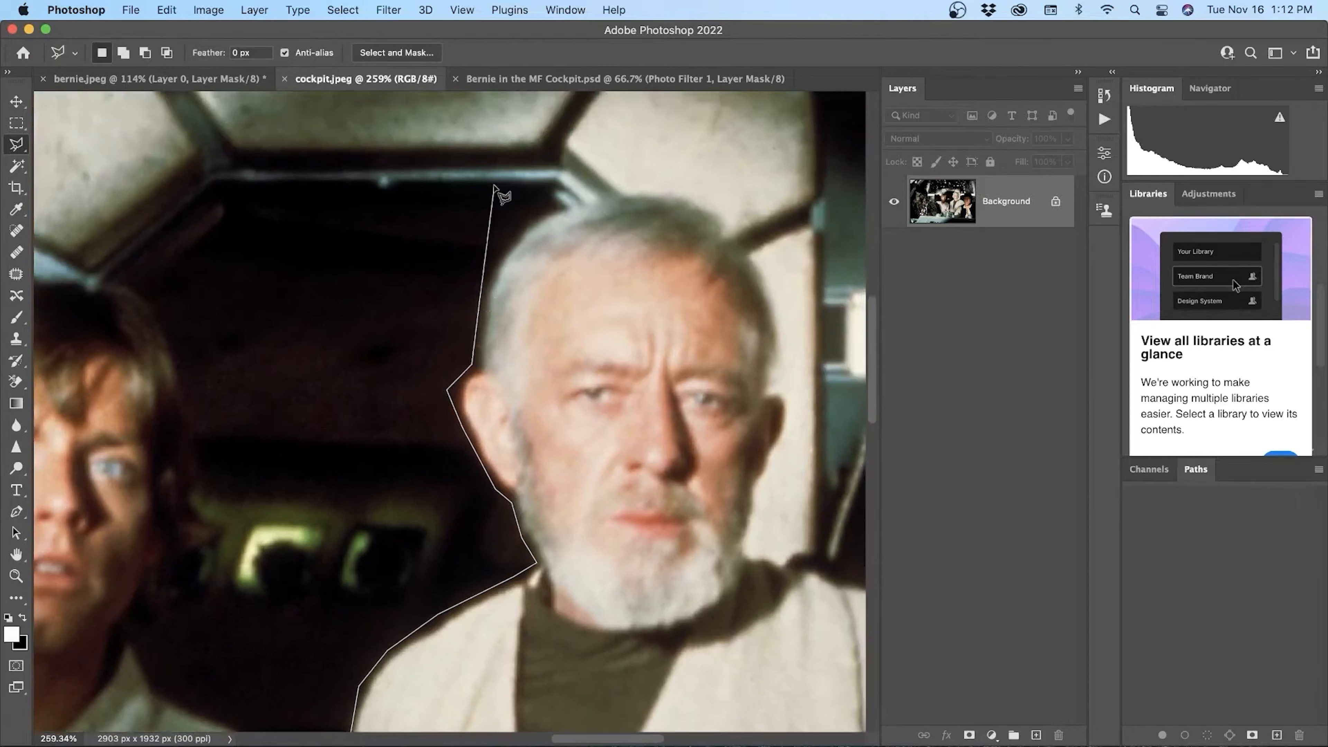
left_click(479, 299)
left_click(504, 231)
left_click(553, 202)
left_click(618, 187)
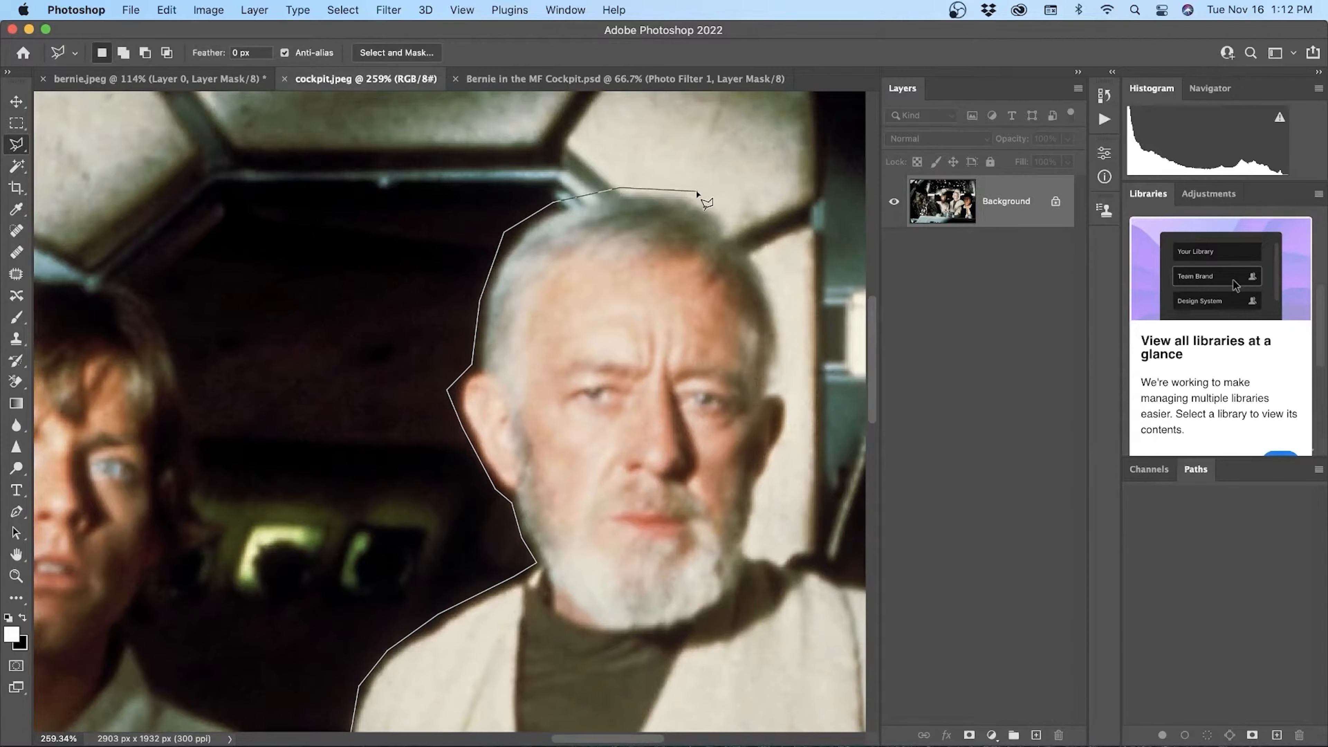
left_click(697, 192)
left_click(739, 237)
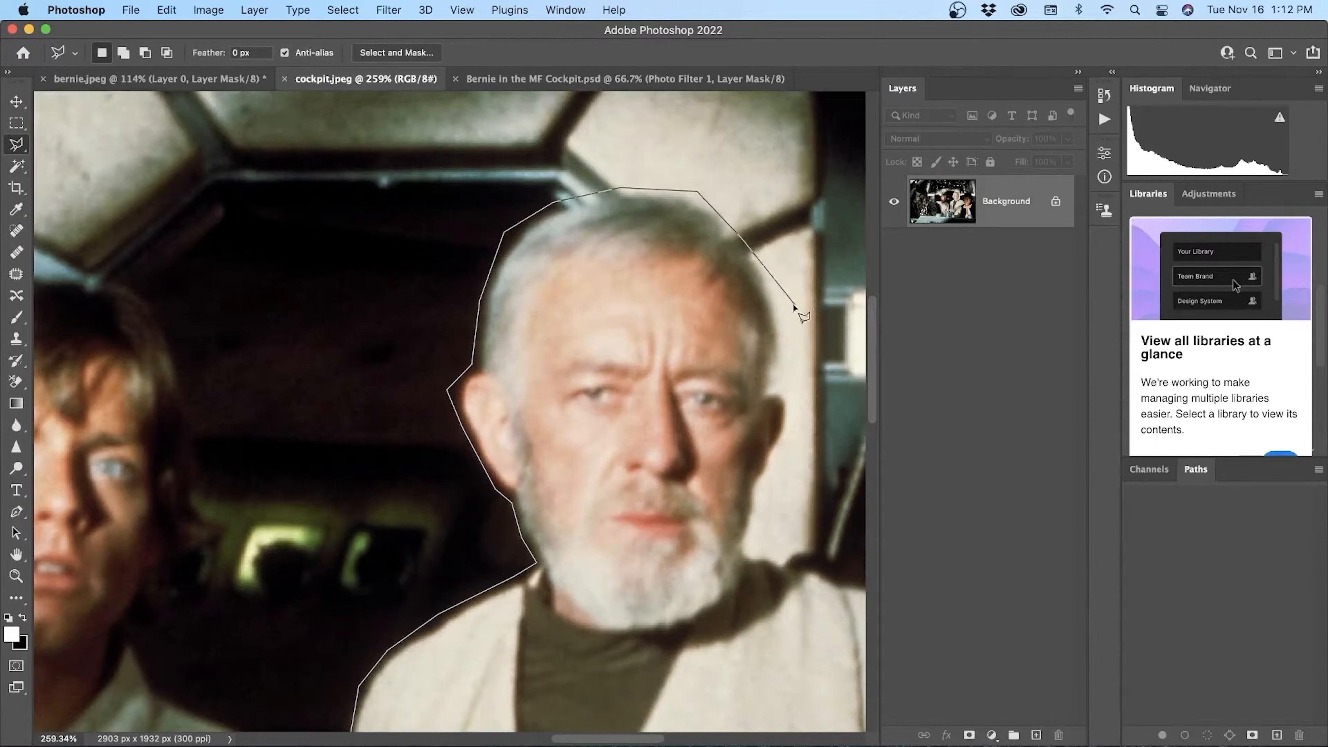
Step: Trace the lasso outline down the right side of the bearded man's head, around the ear and beard to the collar
left_click(776, 308)
left_click(781, 358)
left_click(772, 388)
left_click(791, 392)
left_click(792, 417)
left_click(751, 548)
left_click(774, 552)
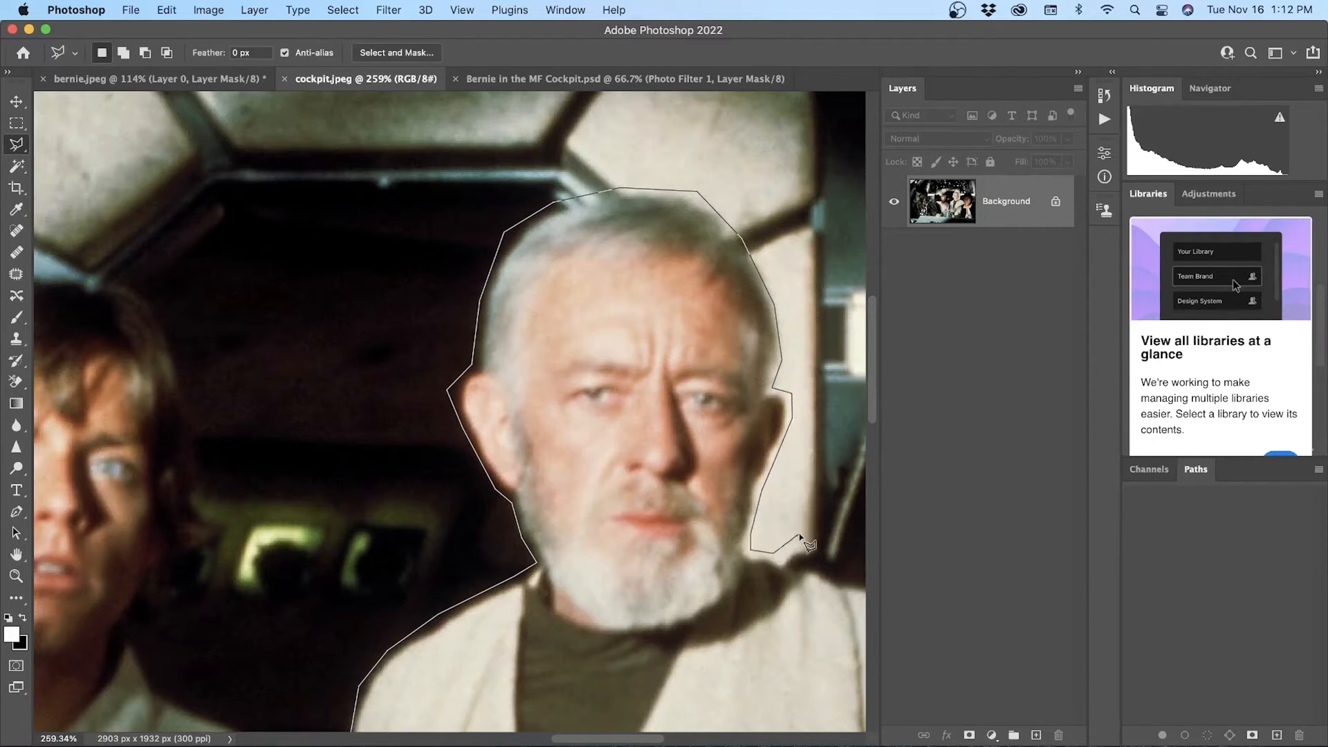
Step: Extend the lasso outline from the collar across the robe's right shoulder towards the dark-haired man's face
mouse_move(813, 523)
left_mouse_down()
mouse_move(604, 479)
mouse_move(507, 398)
left_mouse_up()
left_click(515, 412)
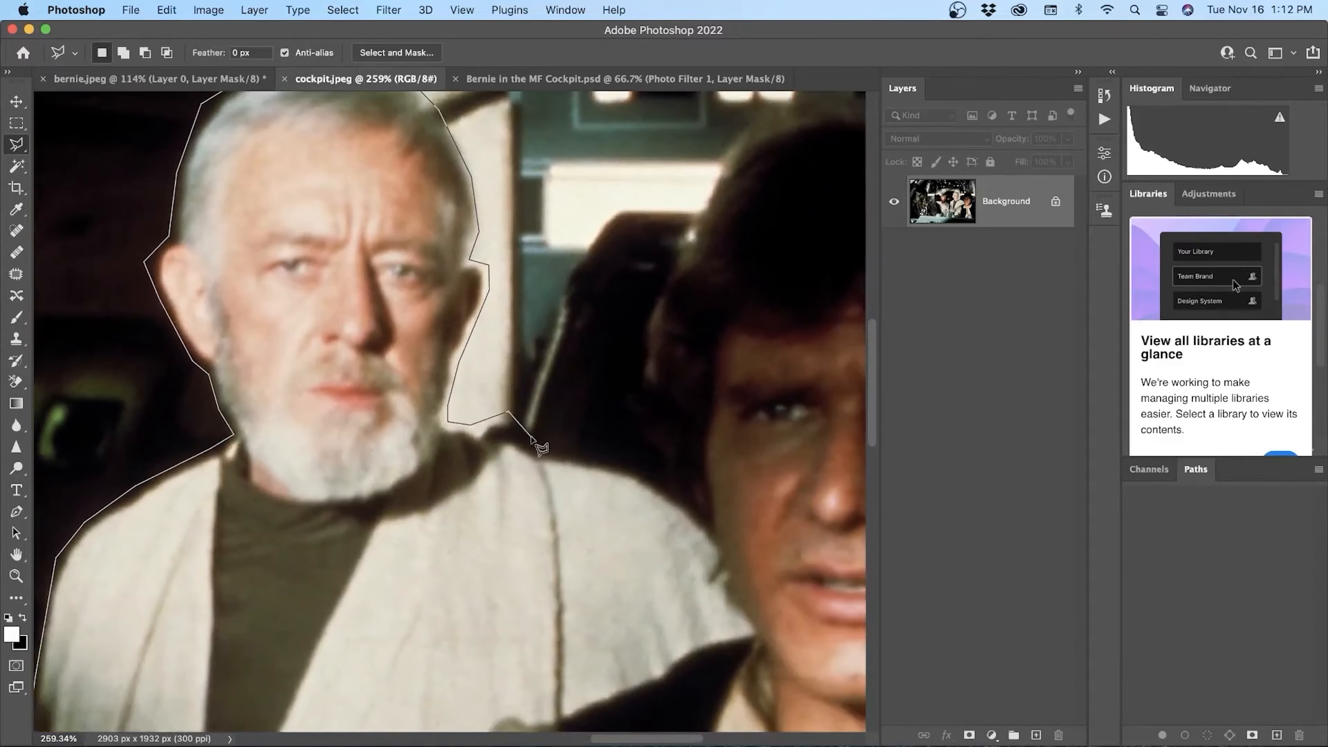
left_click(532, 437)
left_click(627, 462)
left_click(683, 510)
scroll(722, 565, "down", 3)
scroll(721, 565, "right", 4)
scroll(620, 475, "down", 5)
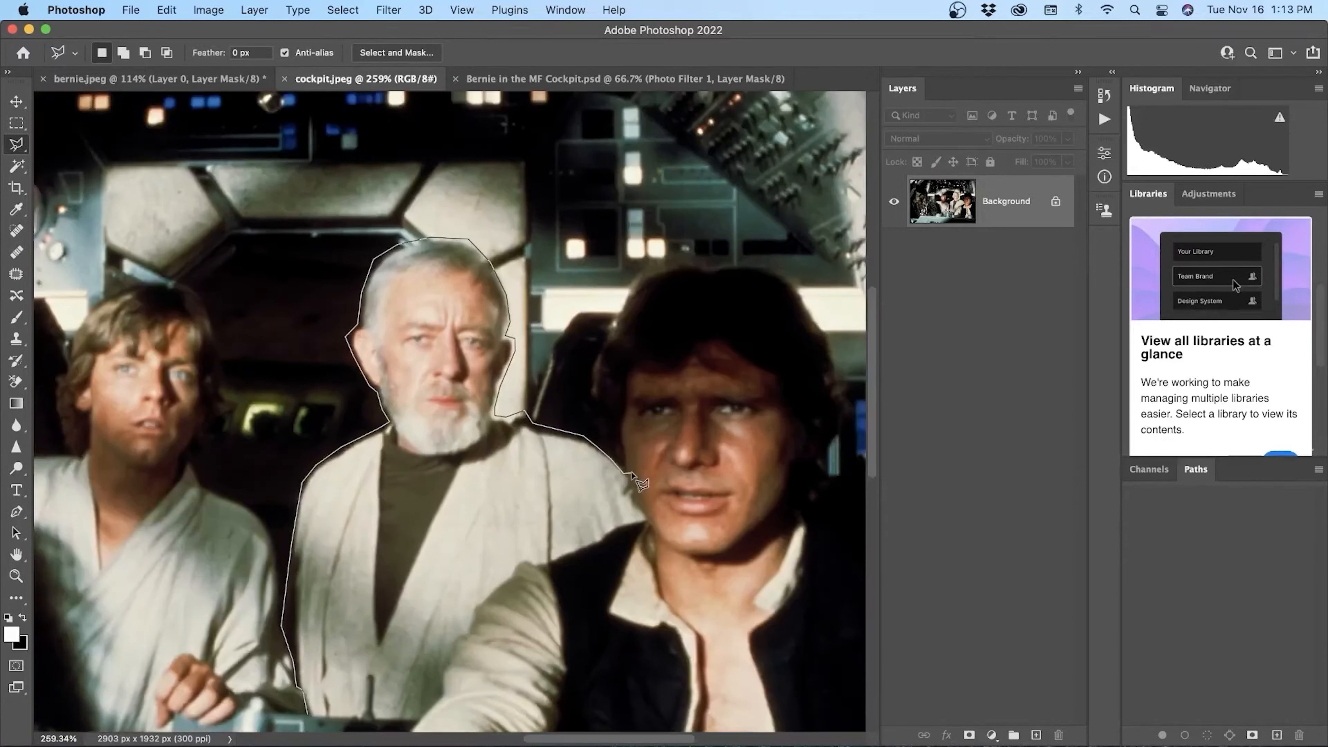
scroll(621, 474, "up", 7)
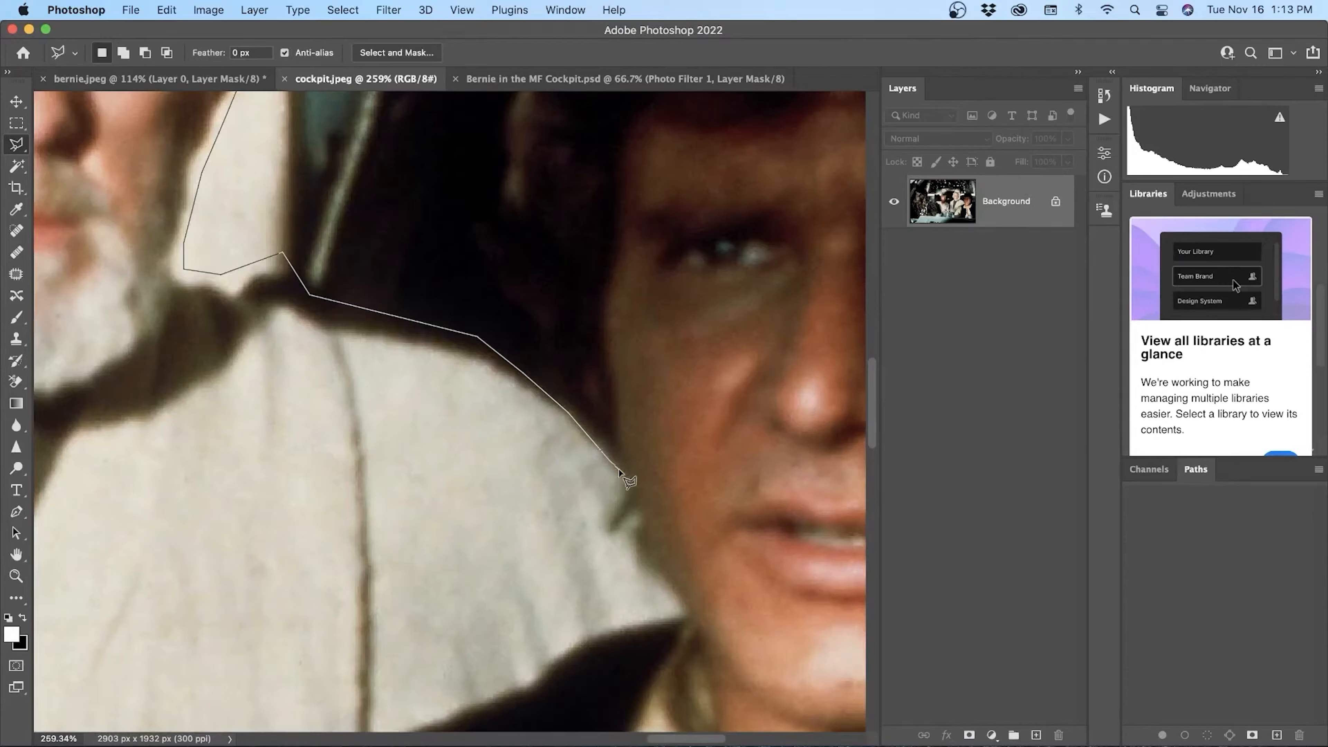
left_click(609, 462)
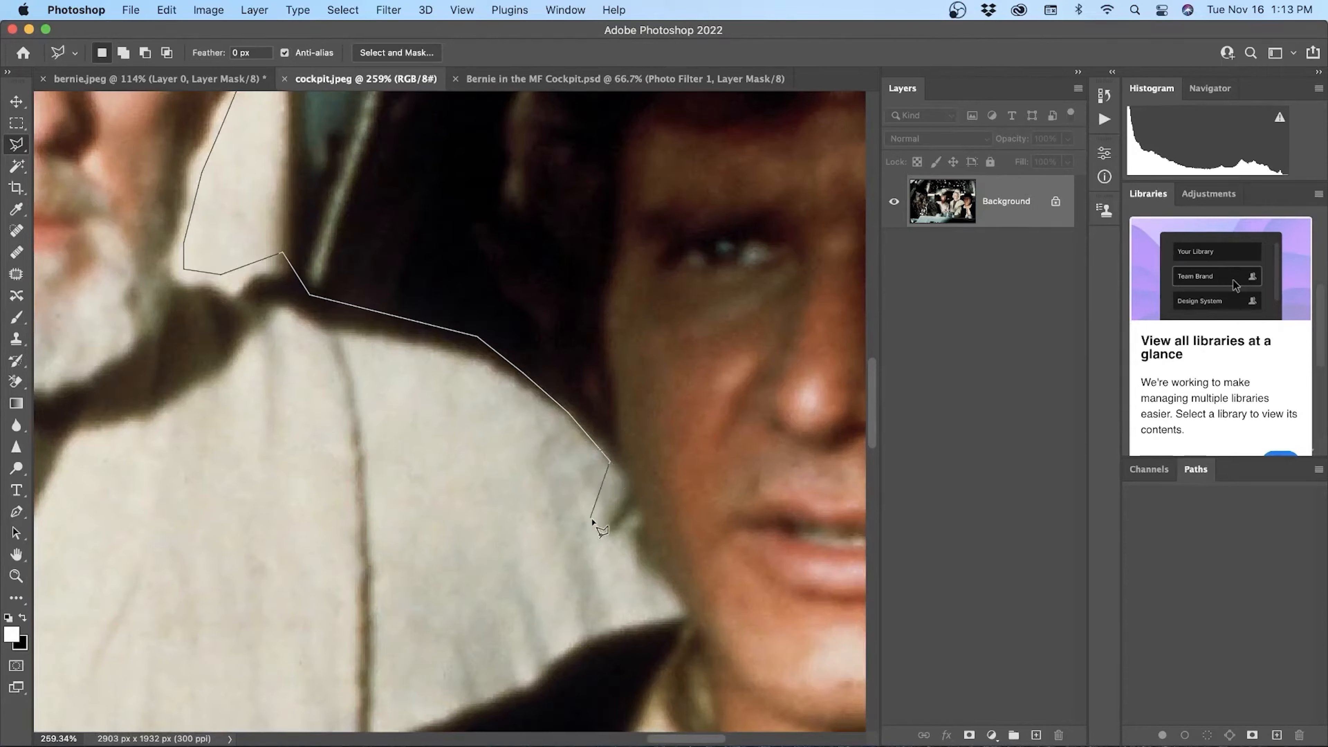
left_click(568, 497)
key("BackSpace")
key("BackSpace")
Step: Trace the lasso outline down the robe's edge along the dark-haired man's jaw to the tip above his vest
left_click(612, 456)
left_click(627, 486)
scroll(656, 581, "up", 5)
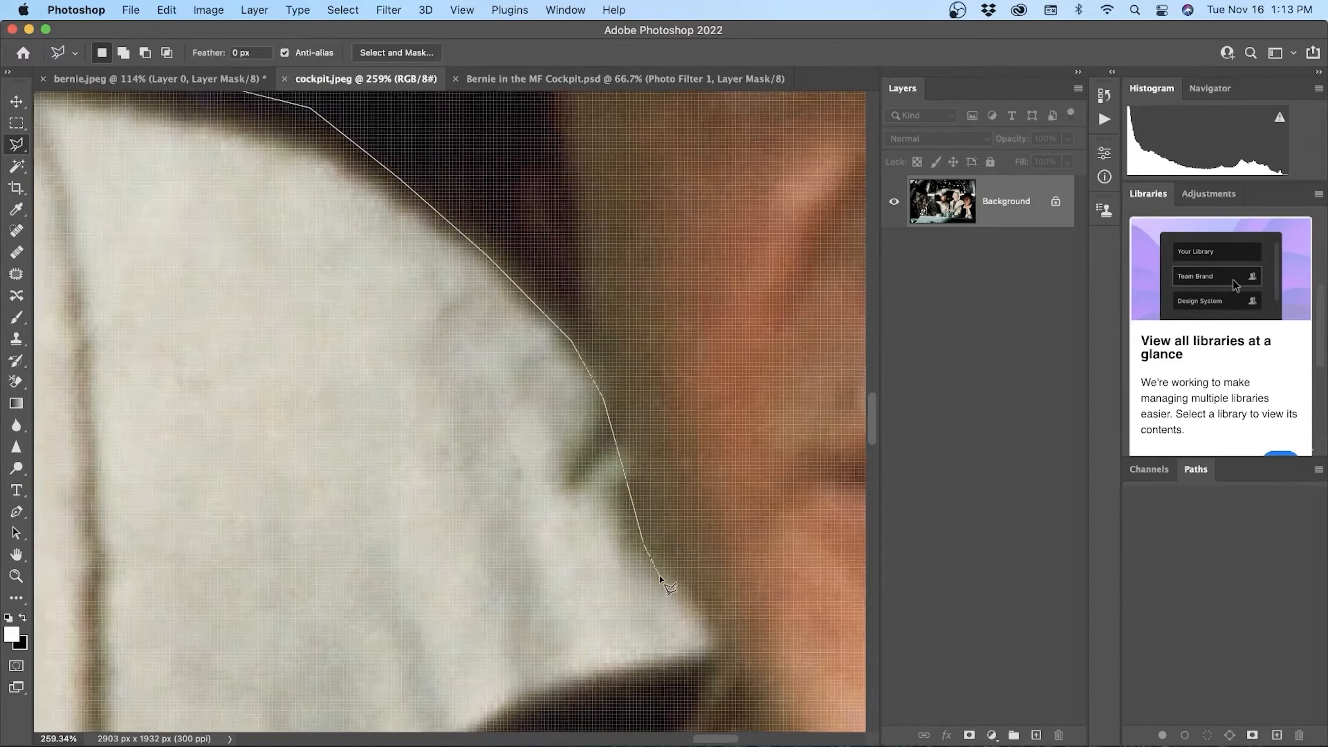
scroll(660, 578, "down", 5)
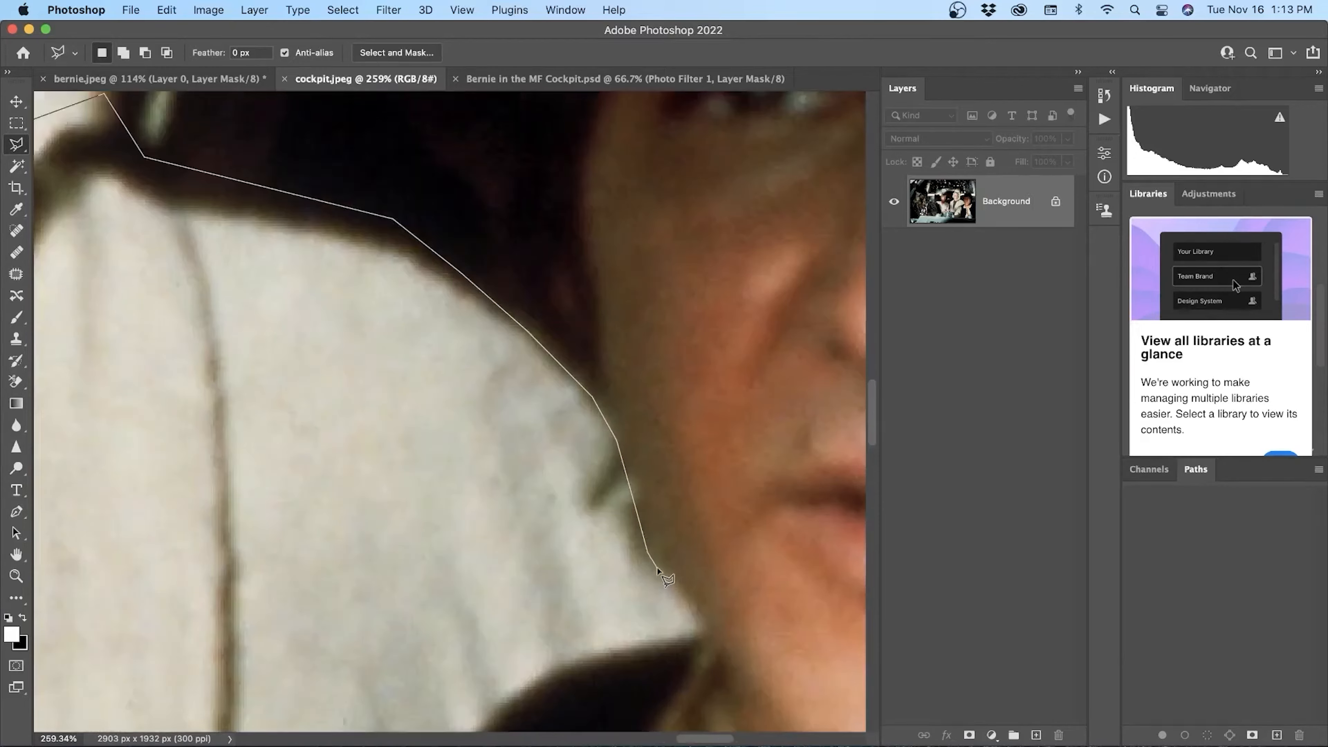
left_click(658, 571)
left_click(692, 612)
left_click(702, 634)
Step: Follow the upper edge of the dark-haired man's black vest with the lasso outline to the top of his sleeve
left_click(553, 668)
mouse_move(540, 674)
left_mouse_down()
mouse_move(595, 498)
mouse_move(633, 442)
left_mouse_up()
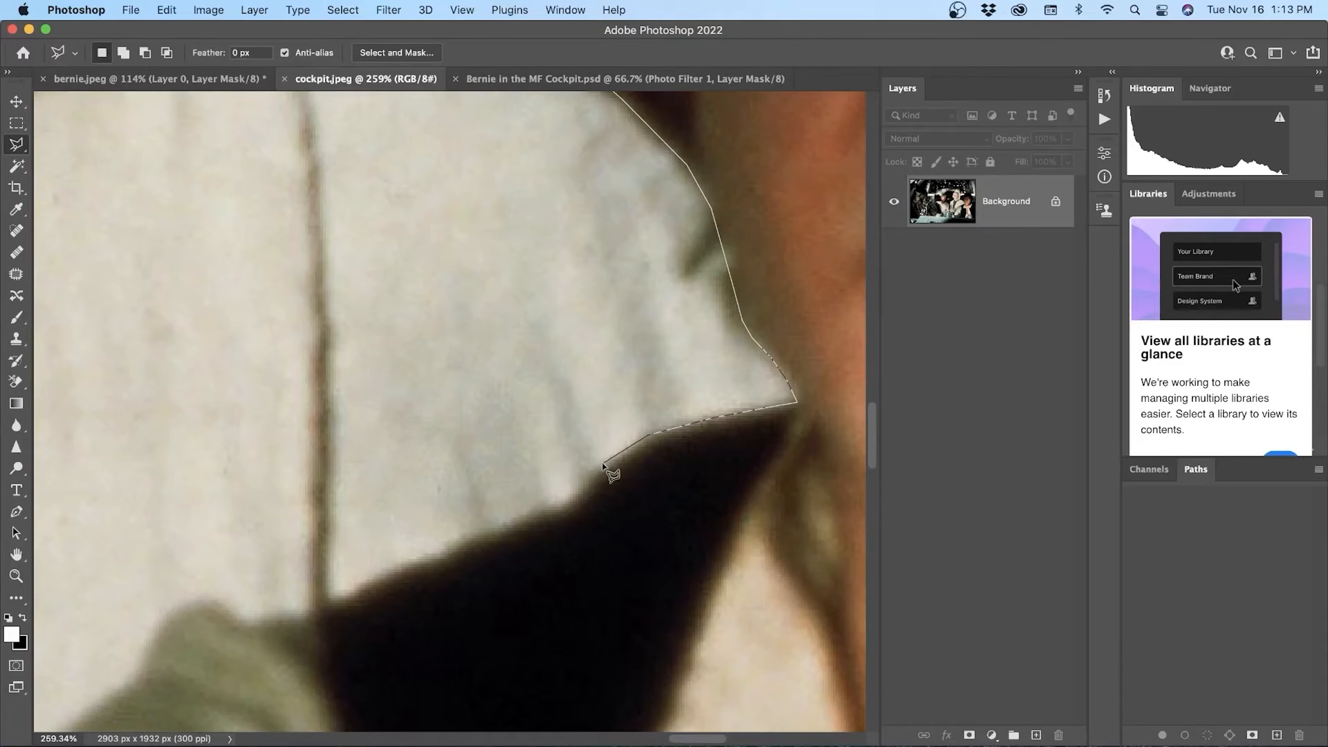
left_click(602, 463)
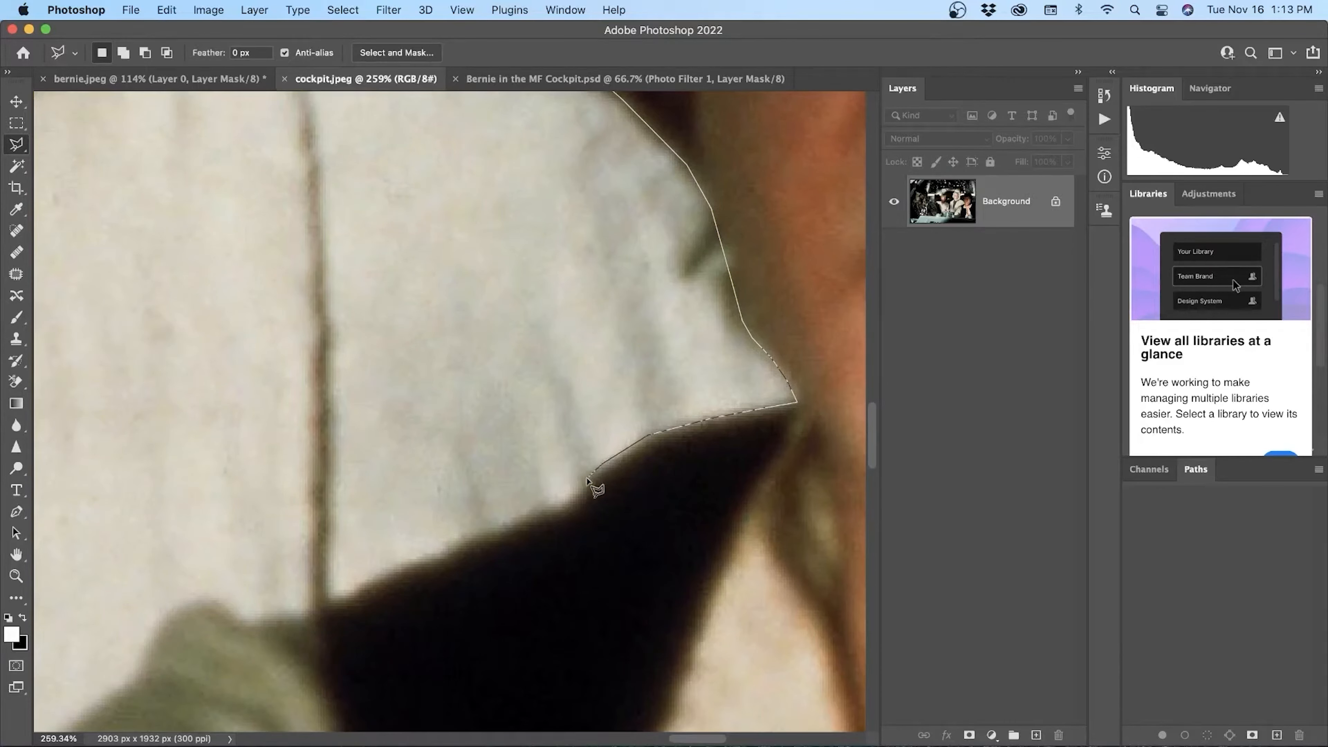
left_click(570, 499)
left_click(500, 524)
left_click(300, 615)
Step: Trace the lasso outline over the top of the dark-haired man's sleeve and down its shaded upper edge
left_click_drag(189, 601, 407, 575)
left_click(419, 583)
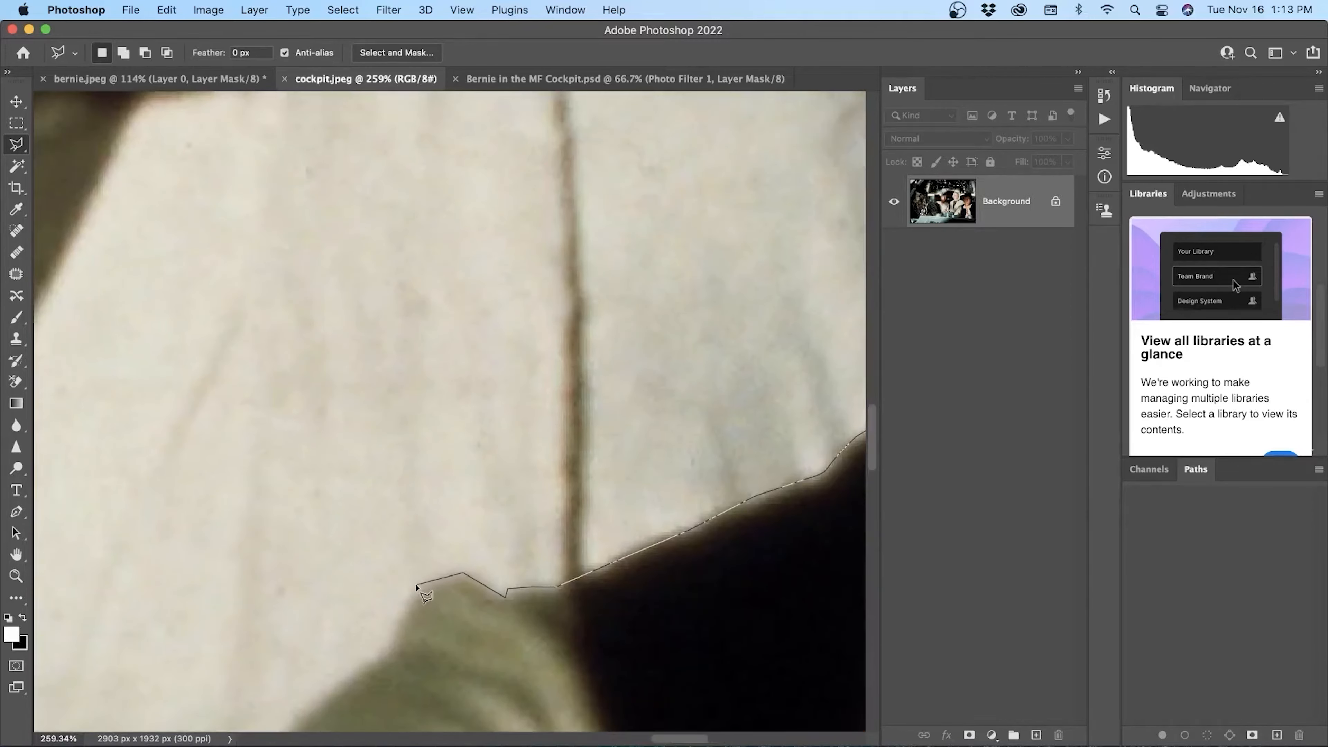
left_click(397, 639)
mouse_move(370, 662)
left_mouse_down()
mouse_move(552, 468)
mouse_move(578, 390)
left_mouse_up()
left_click(588, 386)
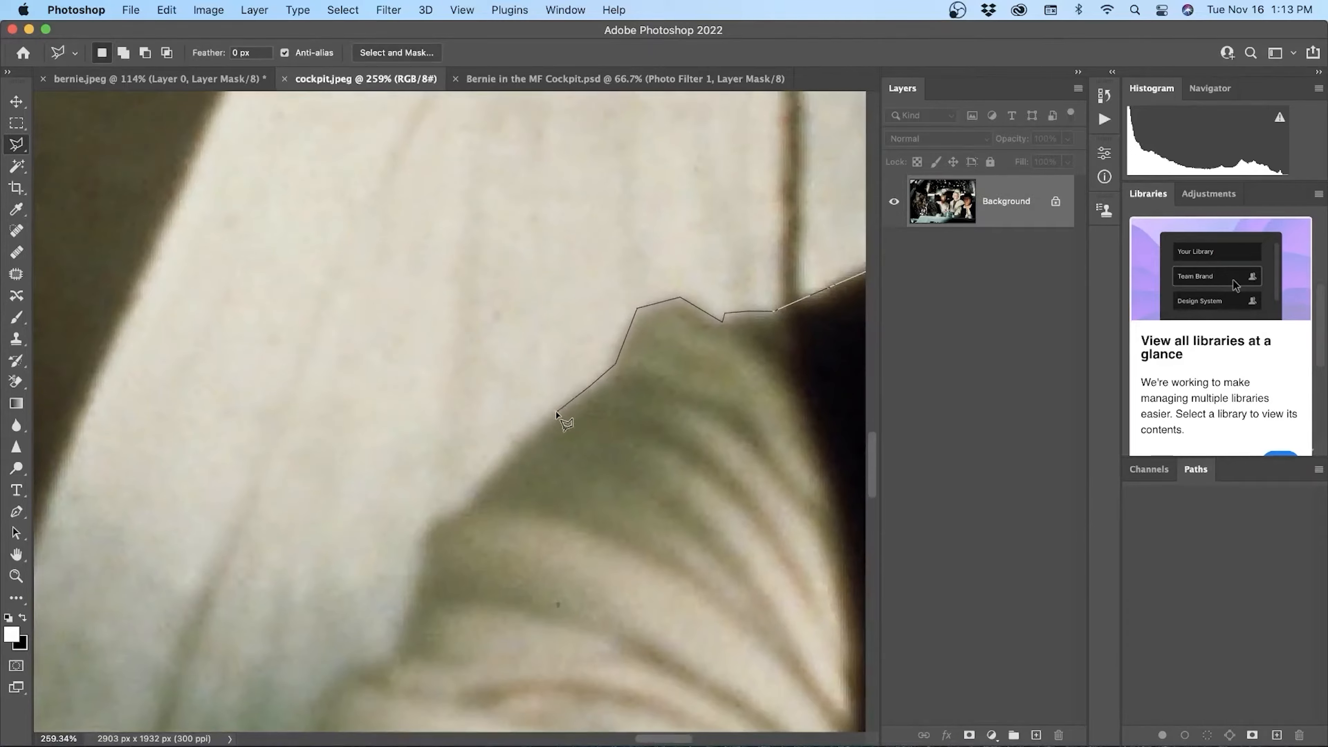
left_click(545, 421)
left_click(503, 461)
left_click(461, 505)
left_click(422, 558)
Step: Replace the last lasso point and continue the outline down the sleeve folds along the green-shaded robe
left_click_drag(395, 656, 469, 497)
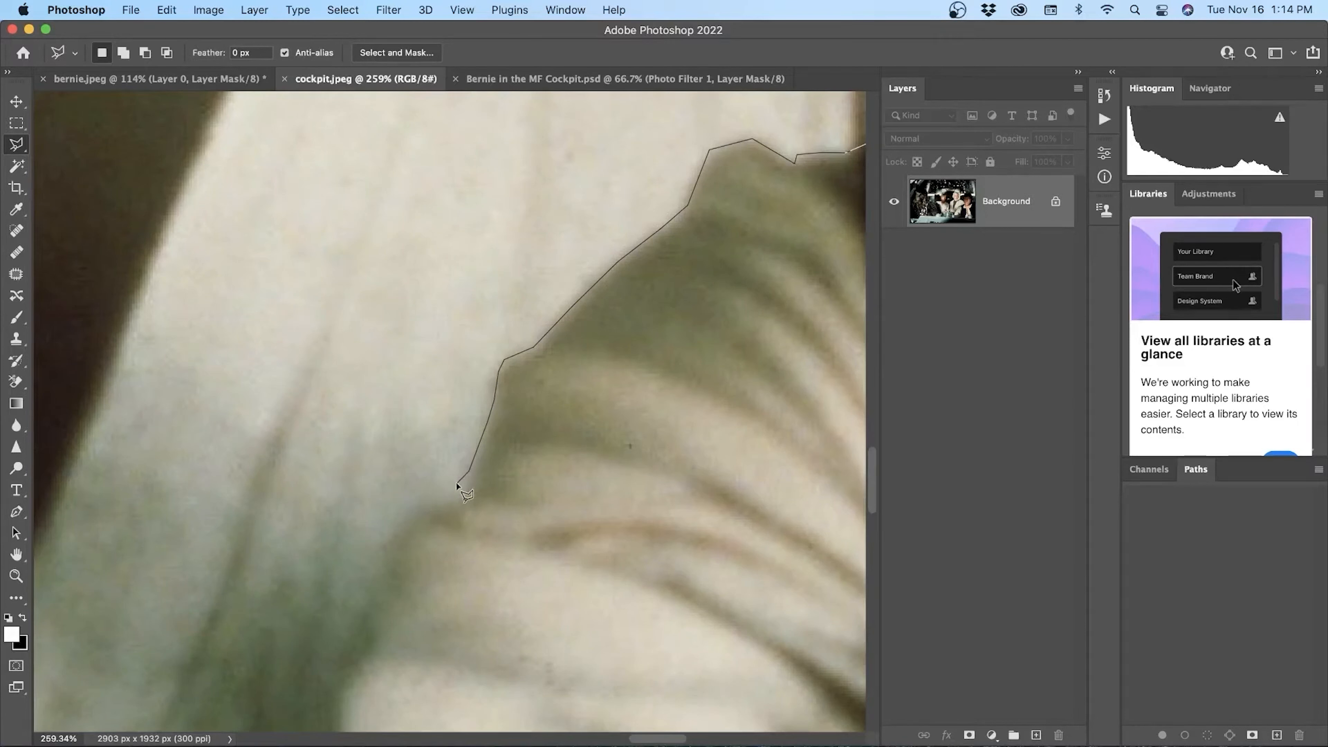
key("BackSpace")
left_click(469, 446)
left_click(418, 508)
left_click(389, 540)
left_click(383, 587)
Step: Carry the lasso outline down the robe's edge along the dark-haired man's forearm to the top of the console
left_click_drag(358, 660, 497, 266)
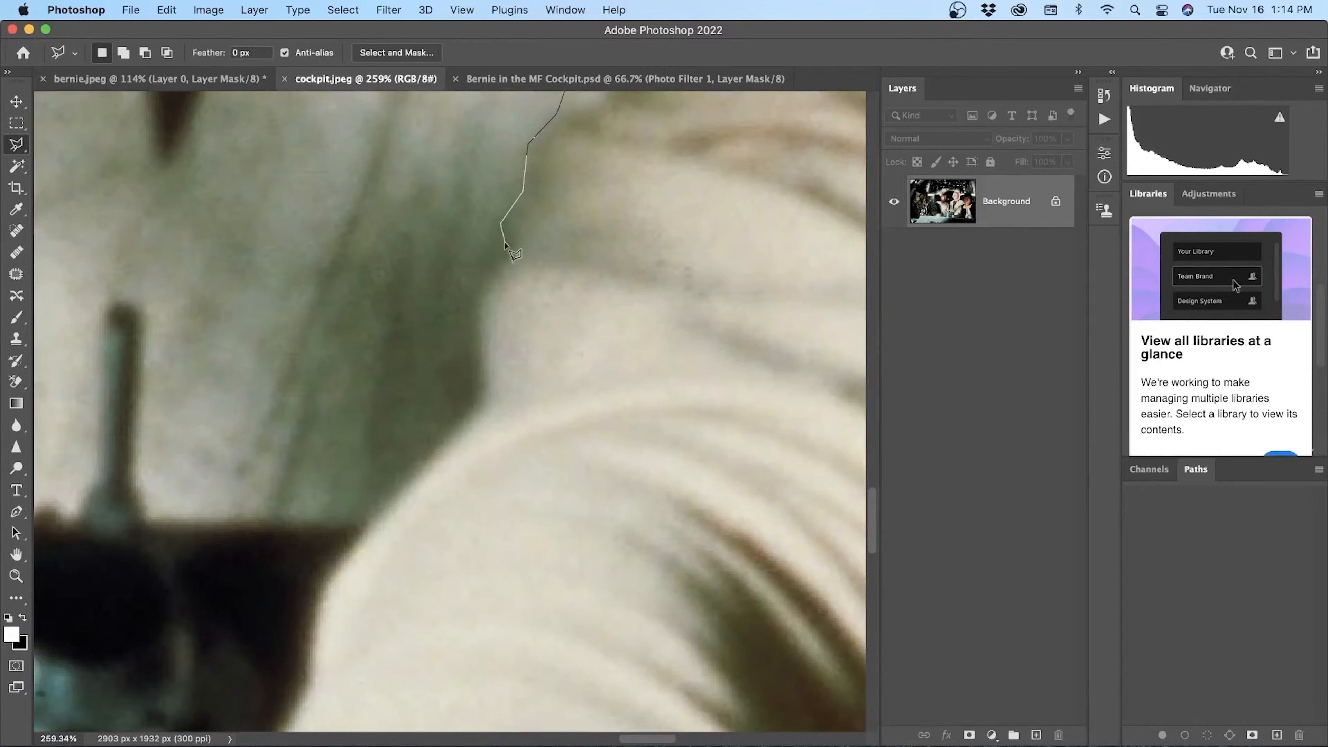
left_click(479, 274)
left_click(470, 313)
left_click(472, 391)
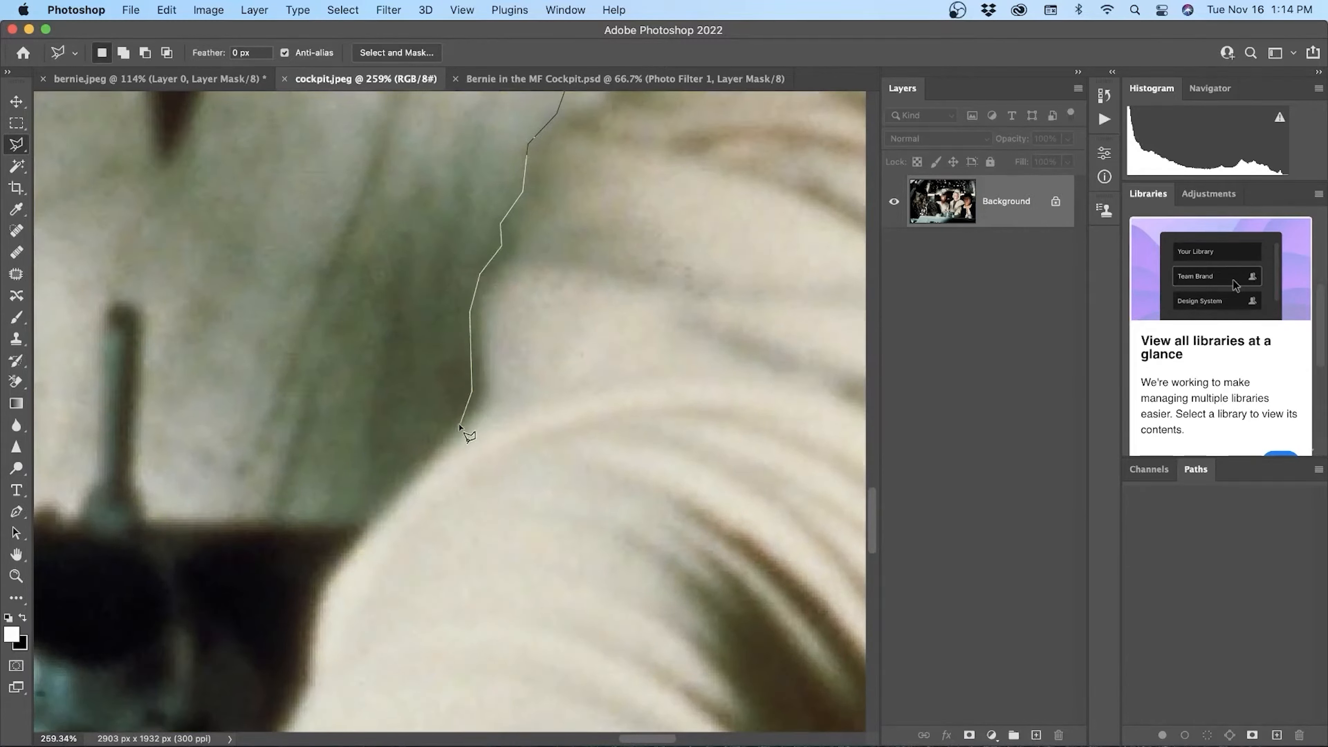
left_click(471, 409)
left_click(359, 527)
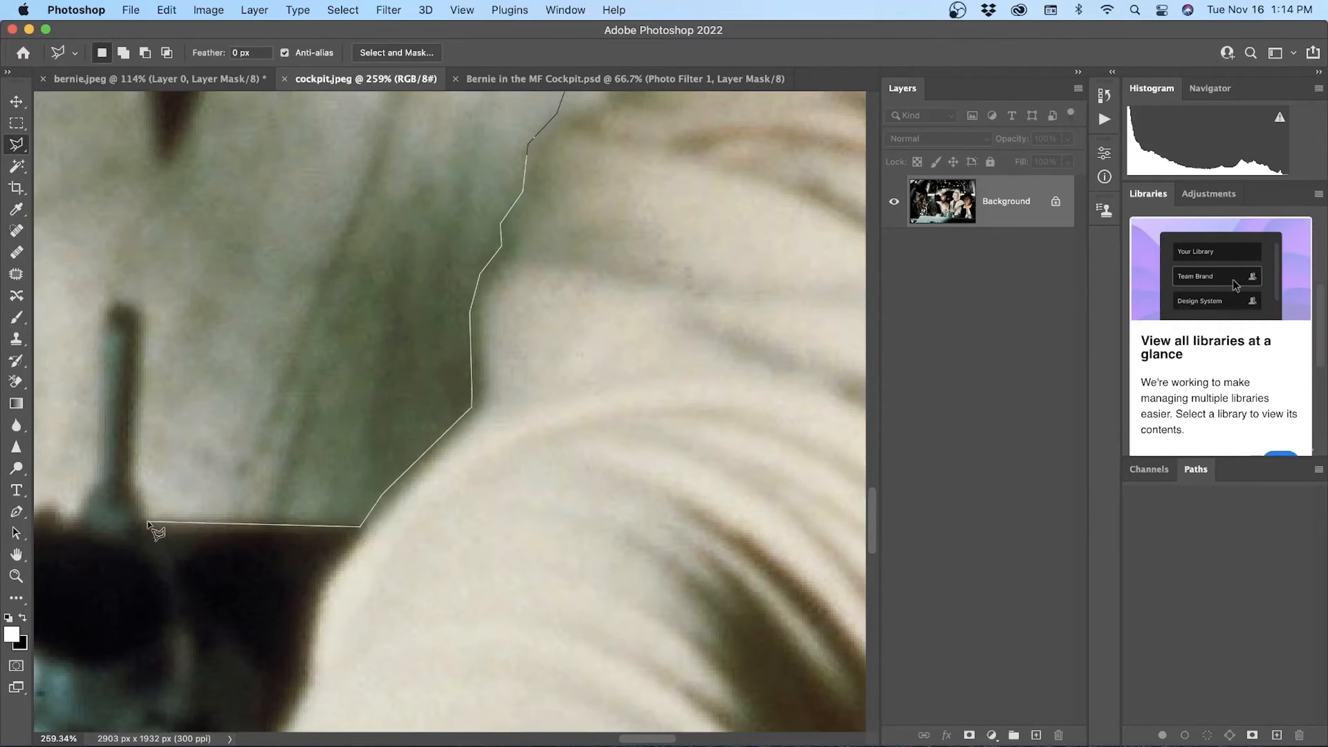
Step: Carry the lasso outline along the console's top edge and around the upright lever, leaving the lever outside the selection
left_click(147, 521)
mouse_move(154, 432)
left_mouse_down()
mouse_move(198, 476)
mouse_move(443, 484)
left_mouse_up()
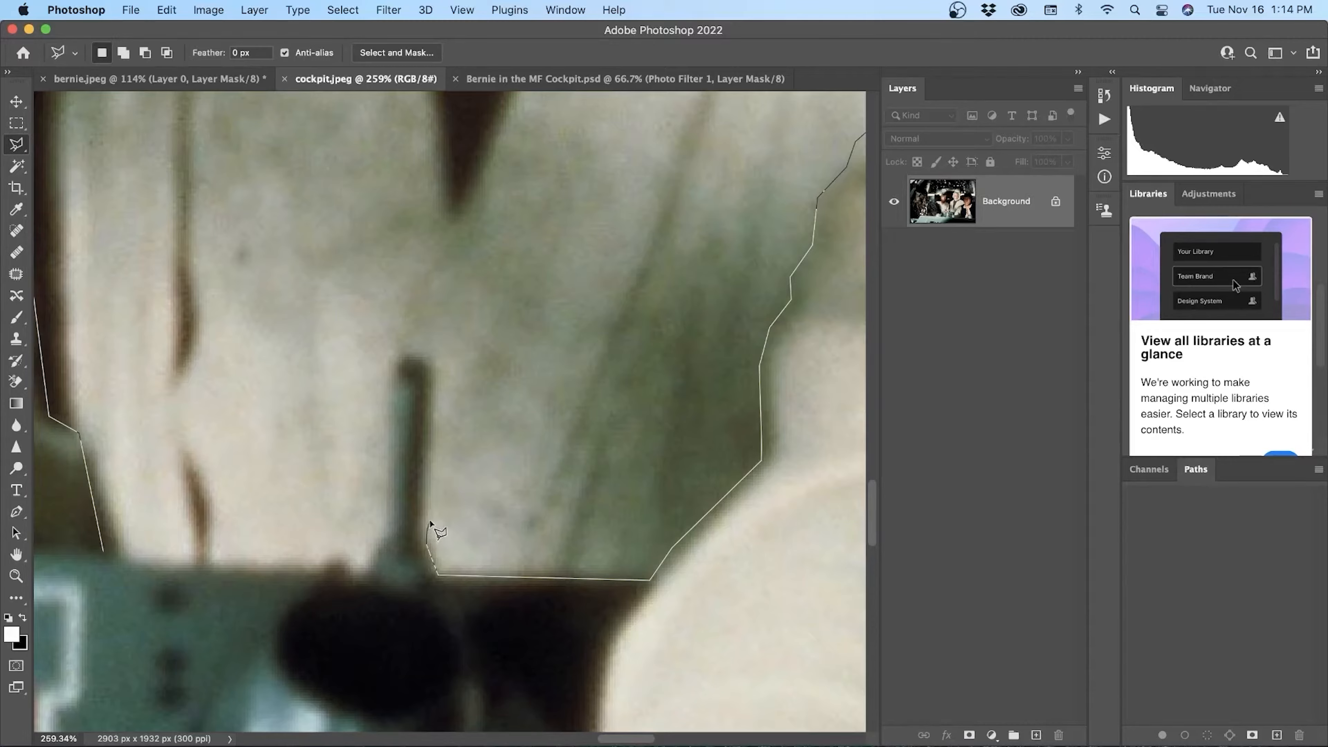
left_click(424, 537)
left_click(410, 352)
left_click(403, 352)
left_click(382, 534)
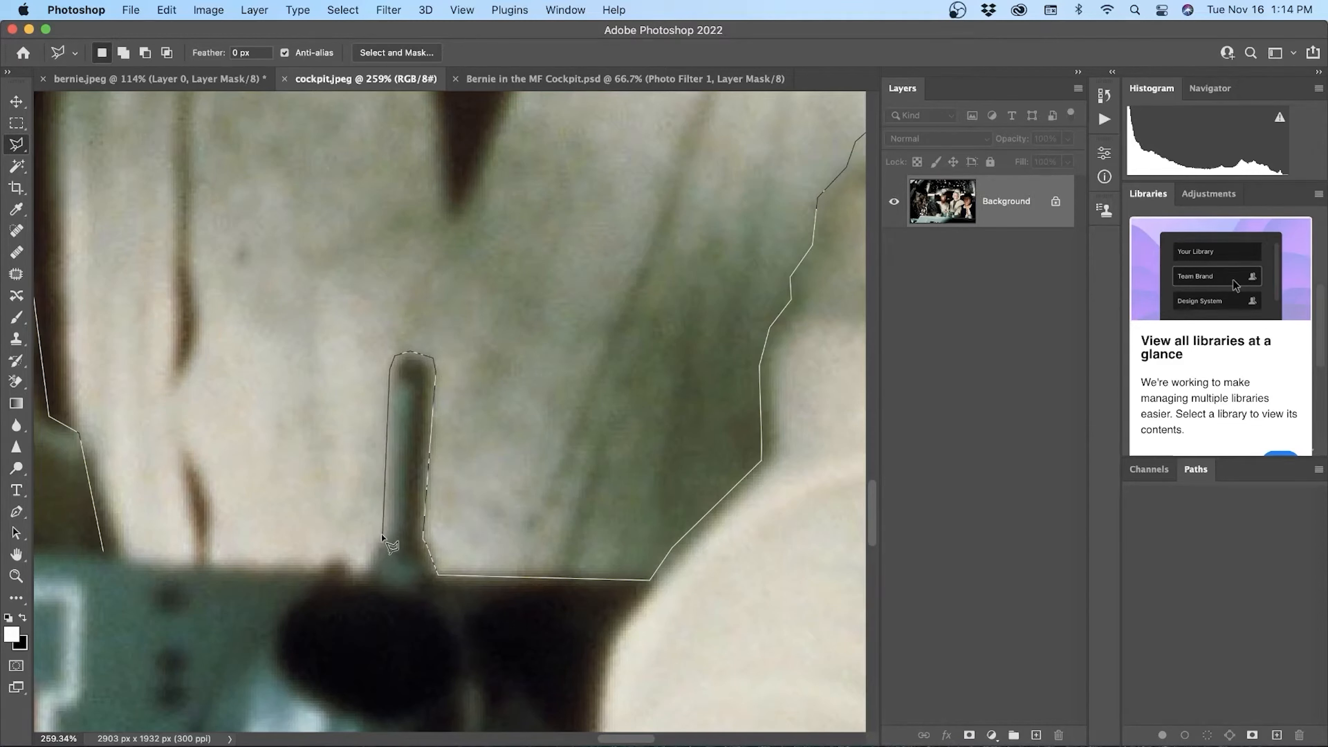
Step: Trace the lasso outline along the rest of the console's top edge and close it at the starting point of the bearded man's selection
left_click(363, 566)
left_click(163, 565)
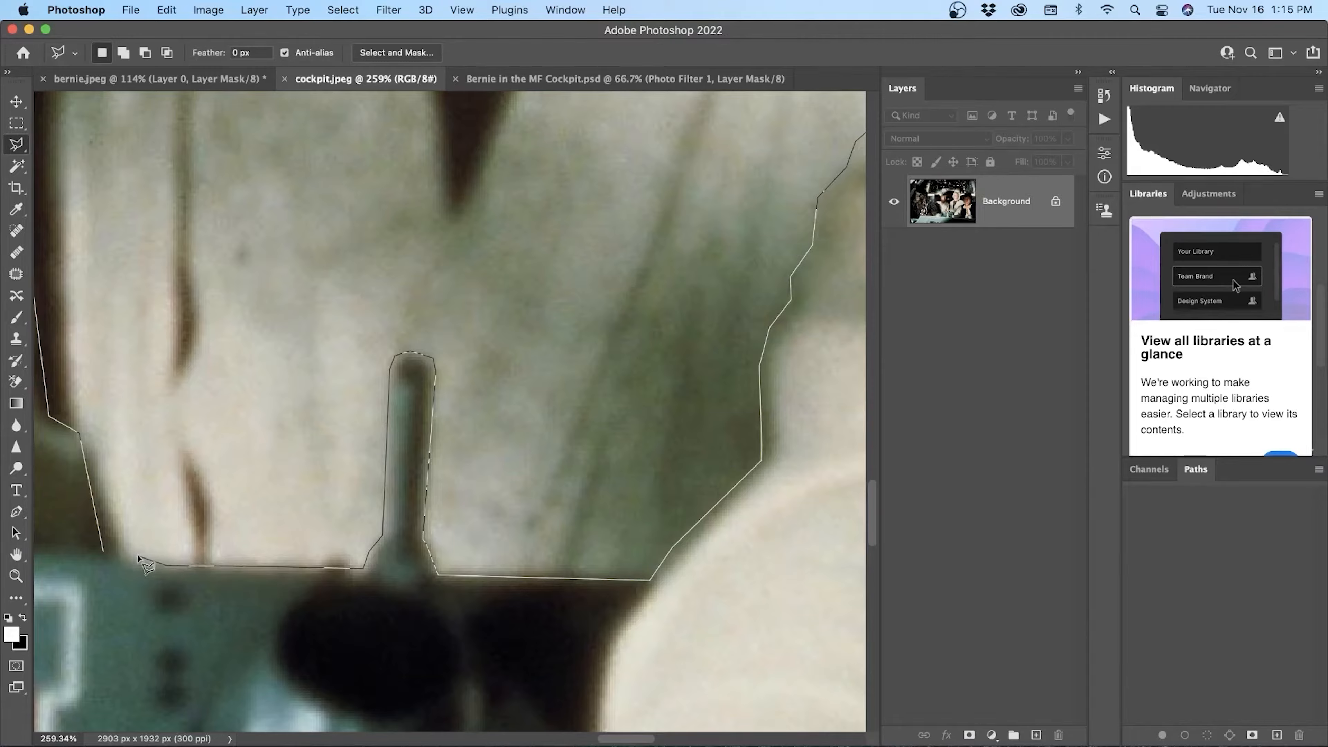
left_click(105, 550)
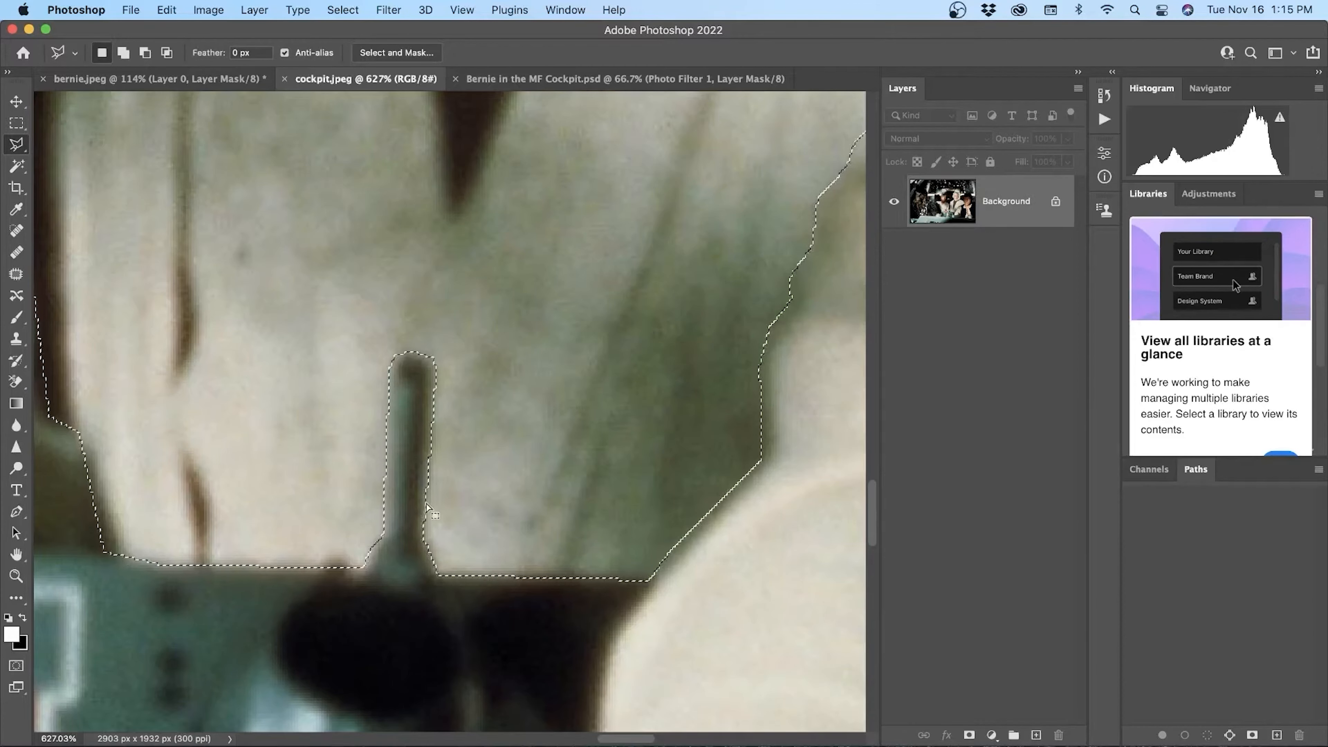
scroll(549, 471, "down", 10)
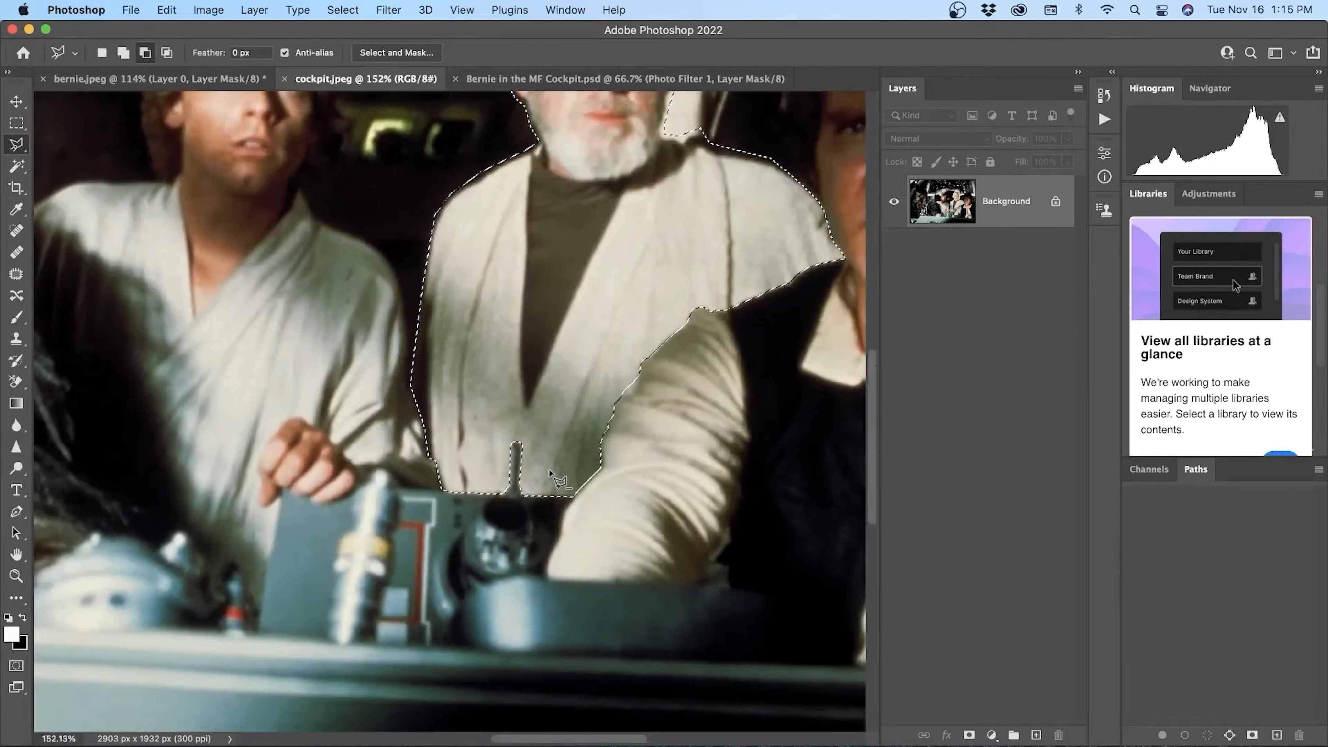
scroll(550, 474, "down", 5)
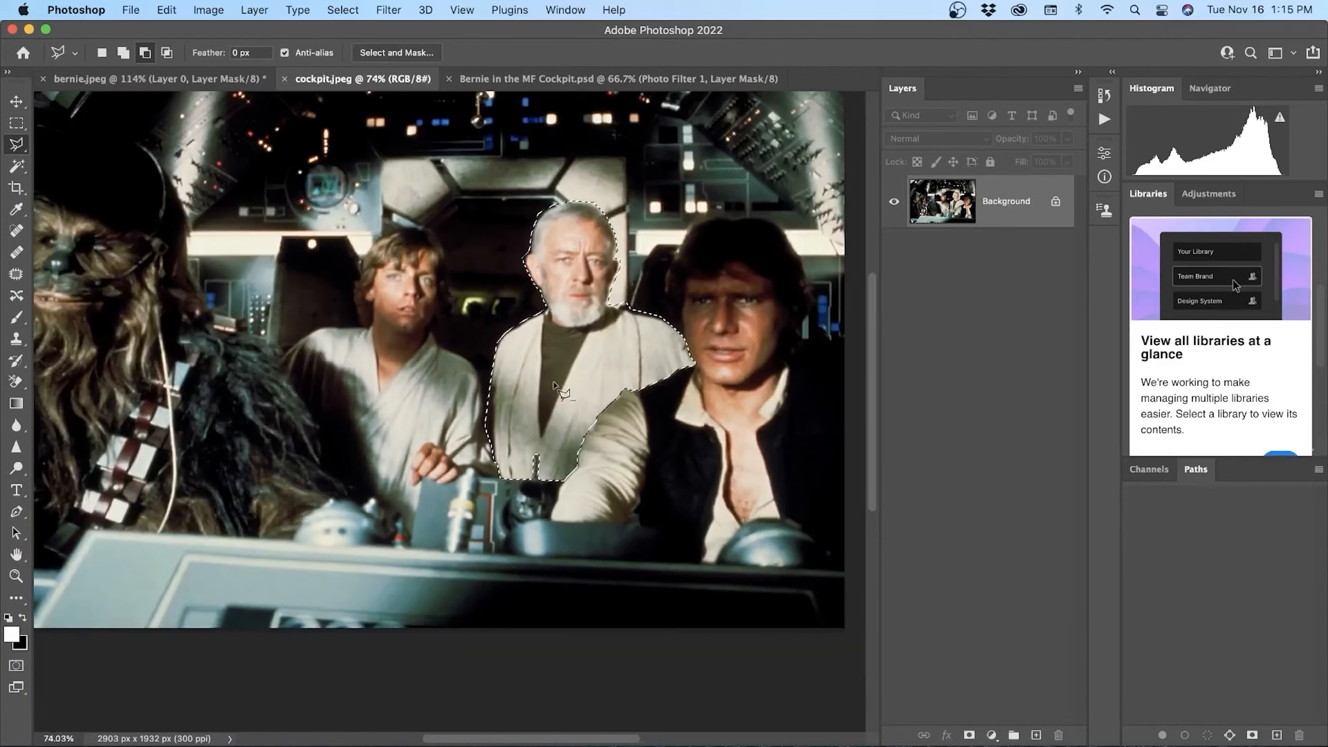
scroll(601, 268, "up", 3)
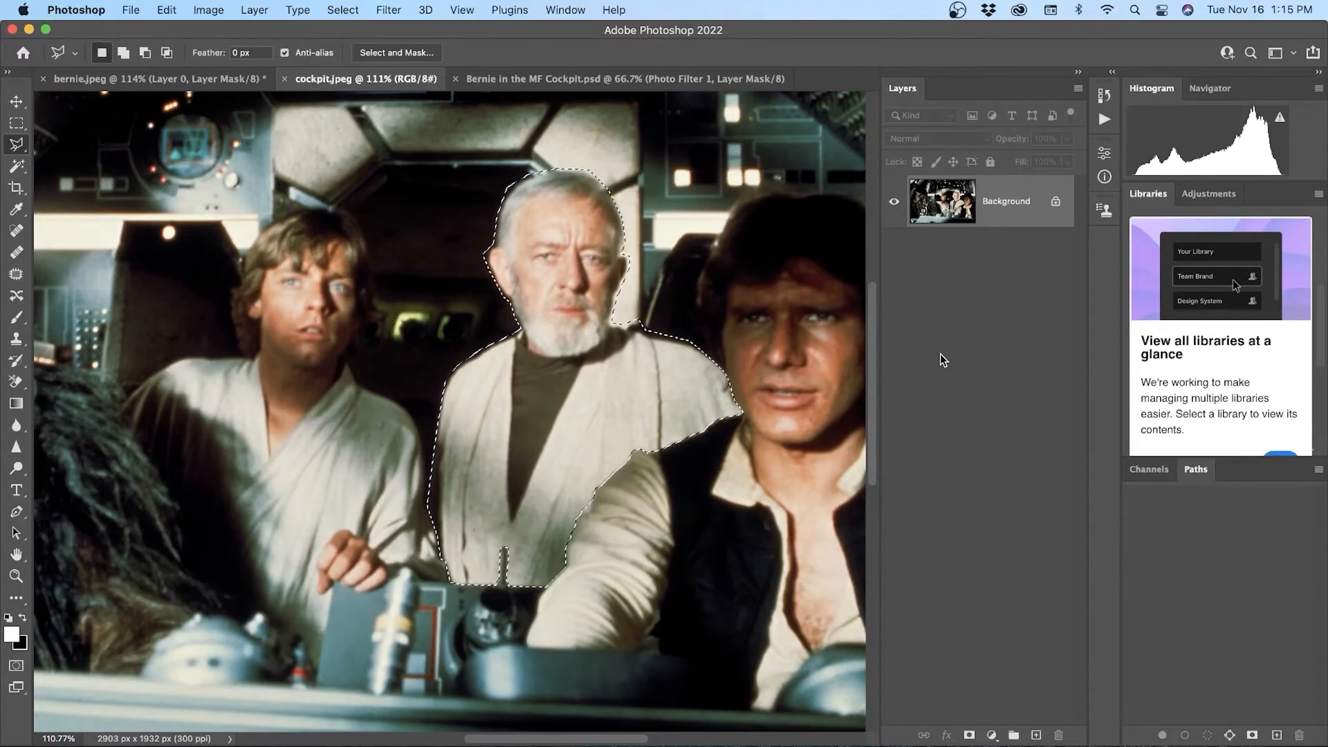
right_click(580, 374)
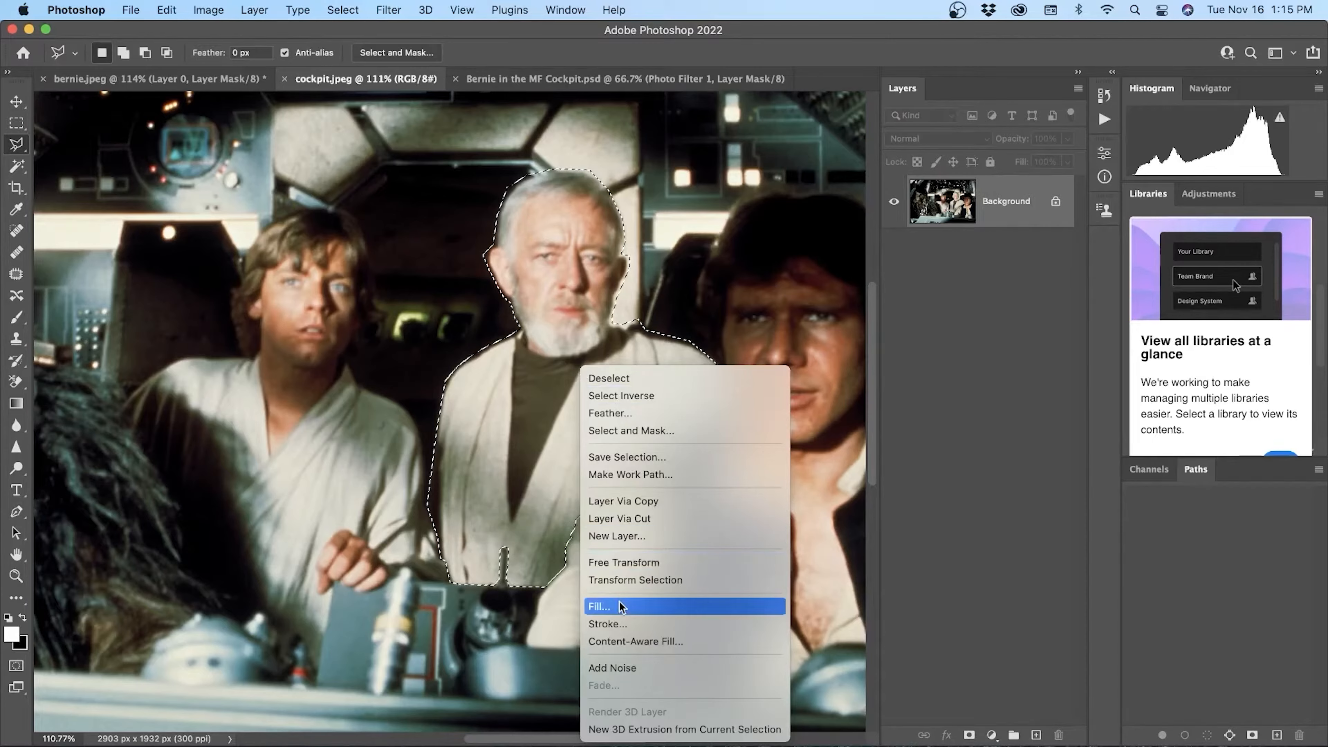
left_click(602, 607)
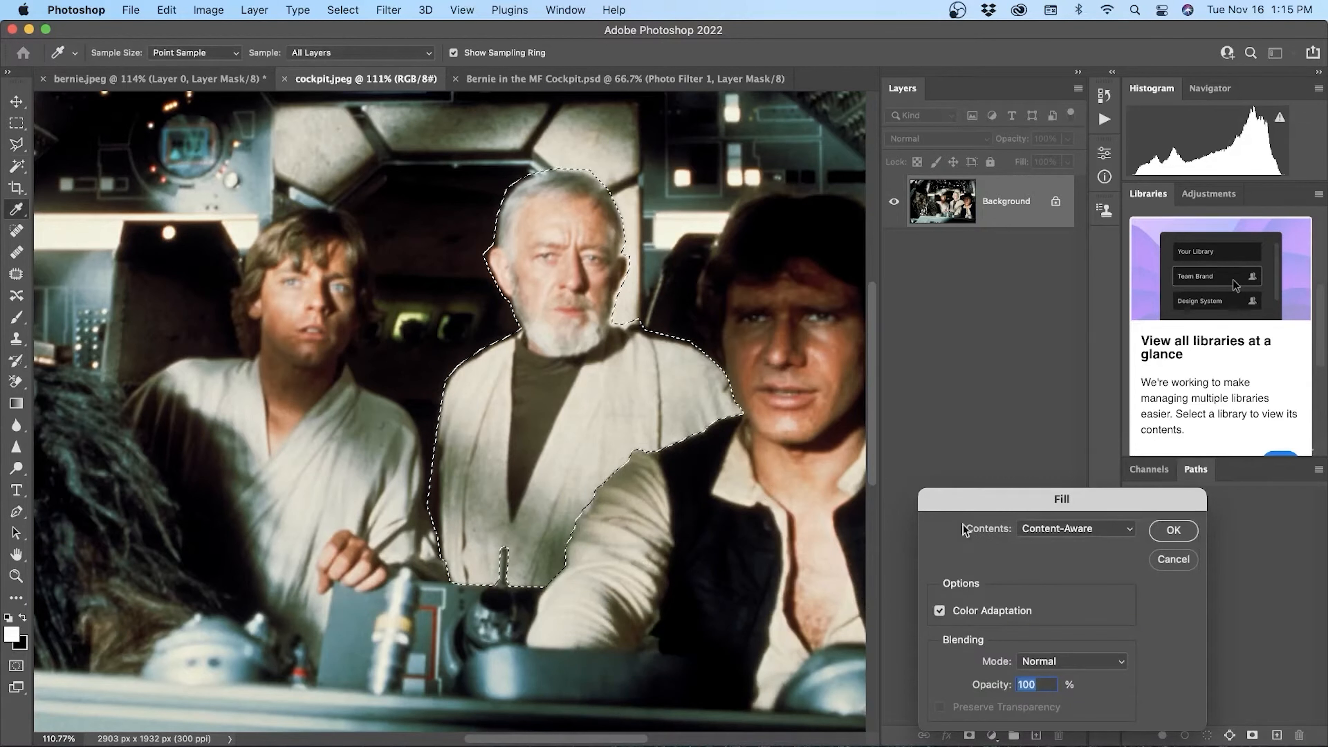
left_click_drag(999, 510, 719, 262)
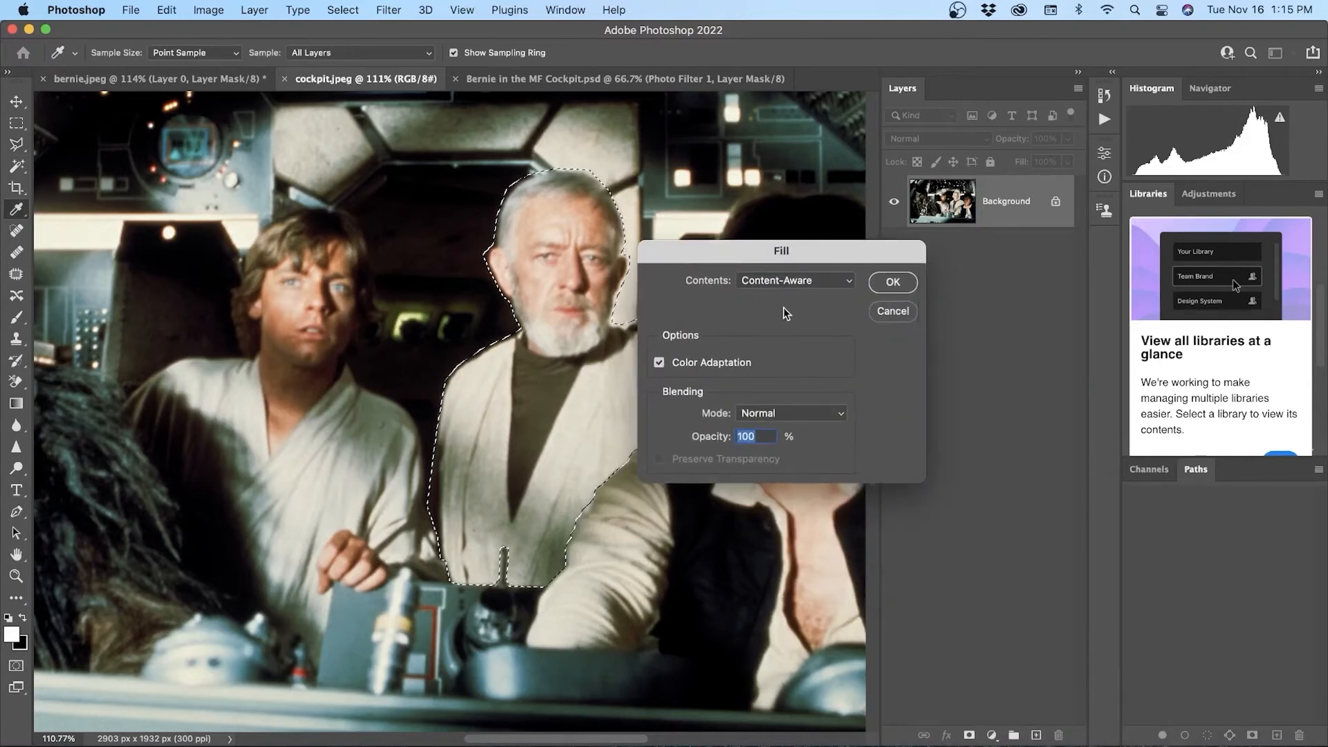
left_click(822, 288)
left_click(801, 285)
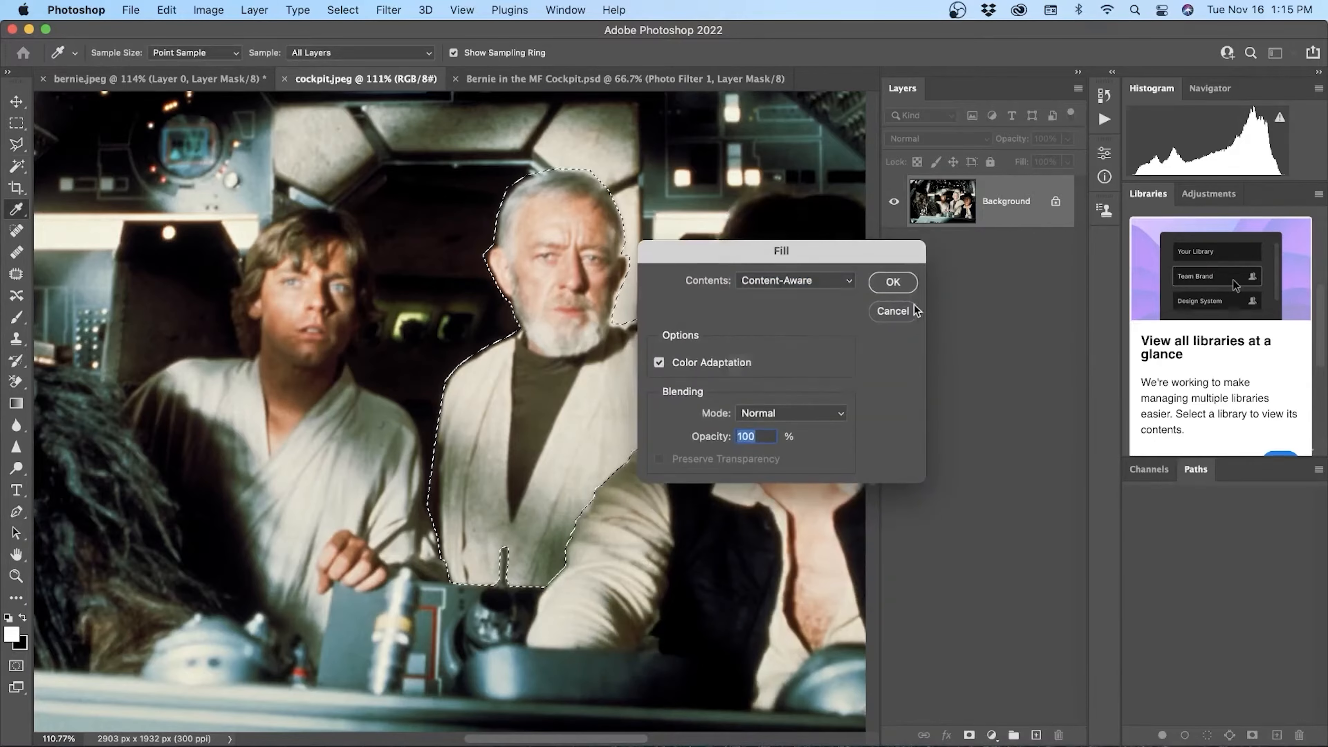
left_click(893, 311)
Step: Replace the selected bearded man using Content-Aware Fill with automatic sampling and output to a new layer, and clear the selection
right_click(596, 368)
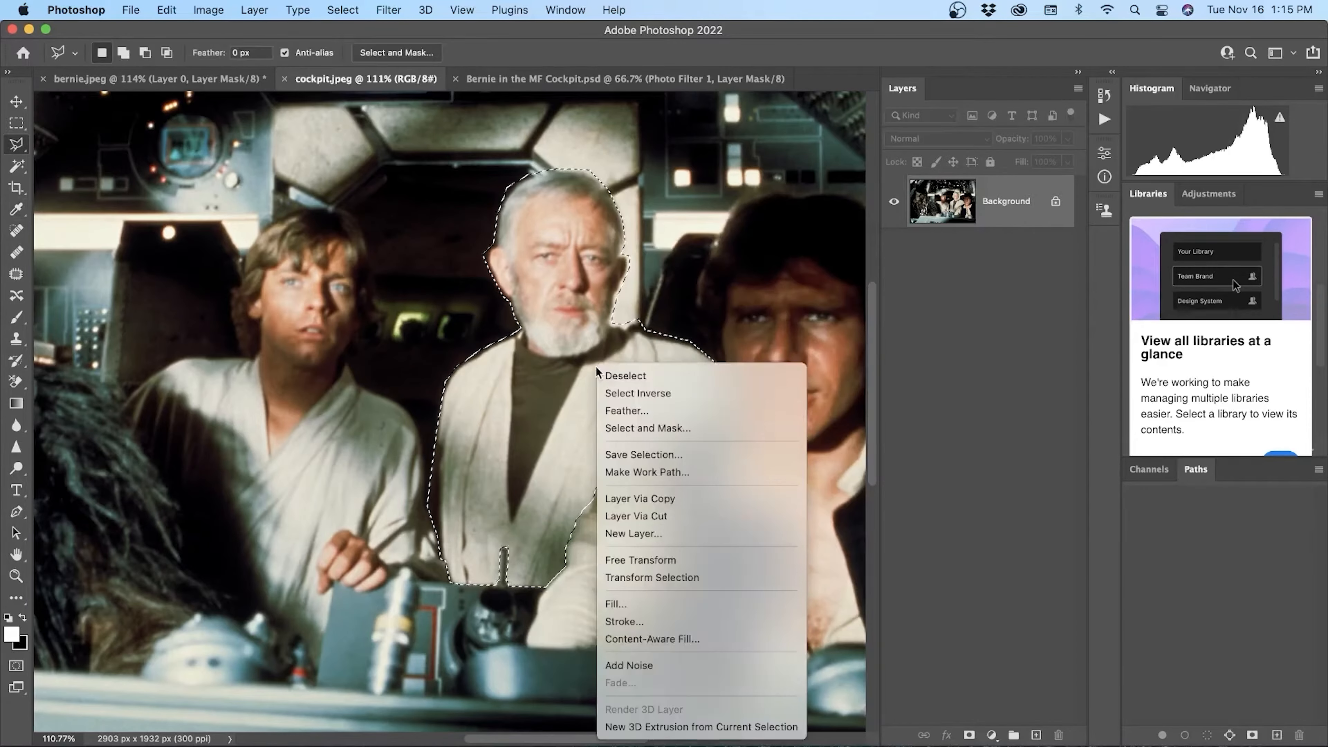
left_click(651, 639)
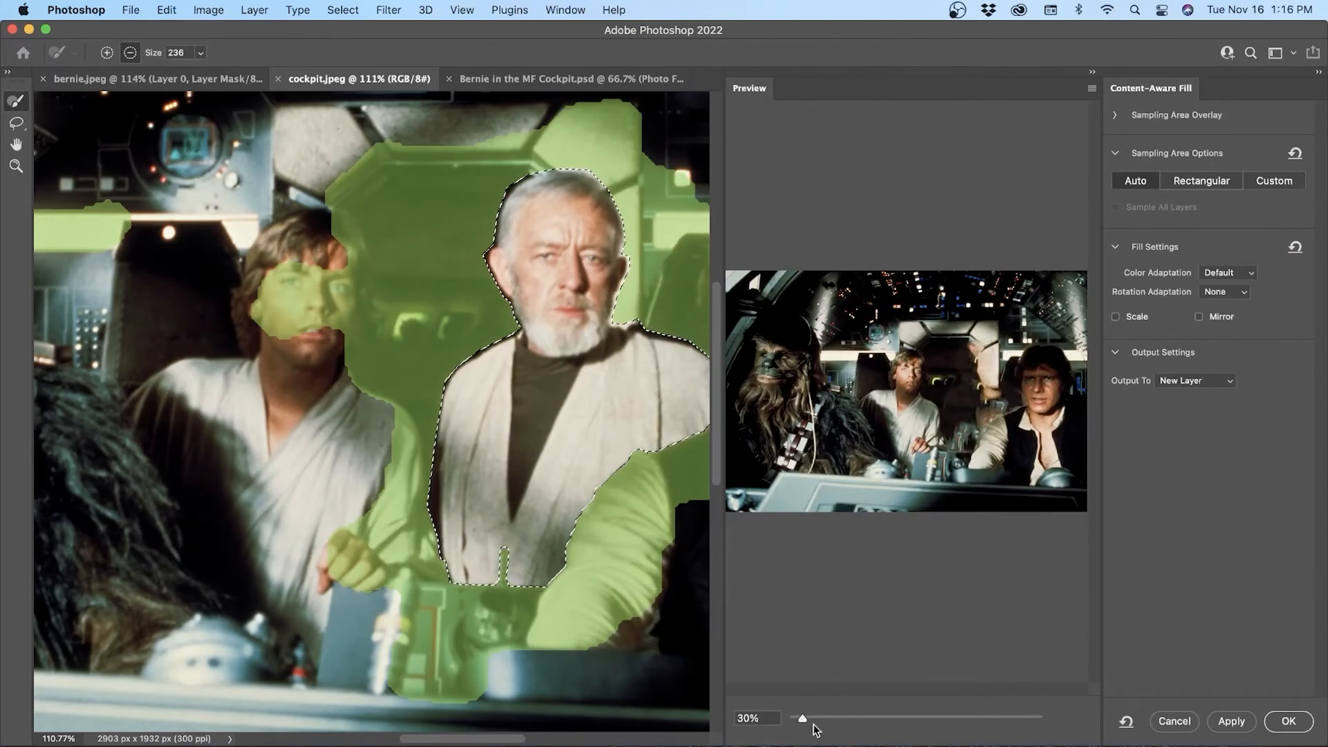
left_click_drag(803, 721, 906, 694)
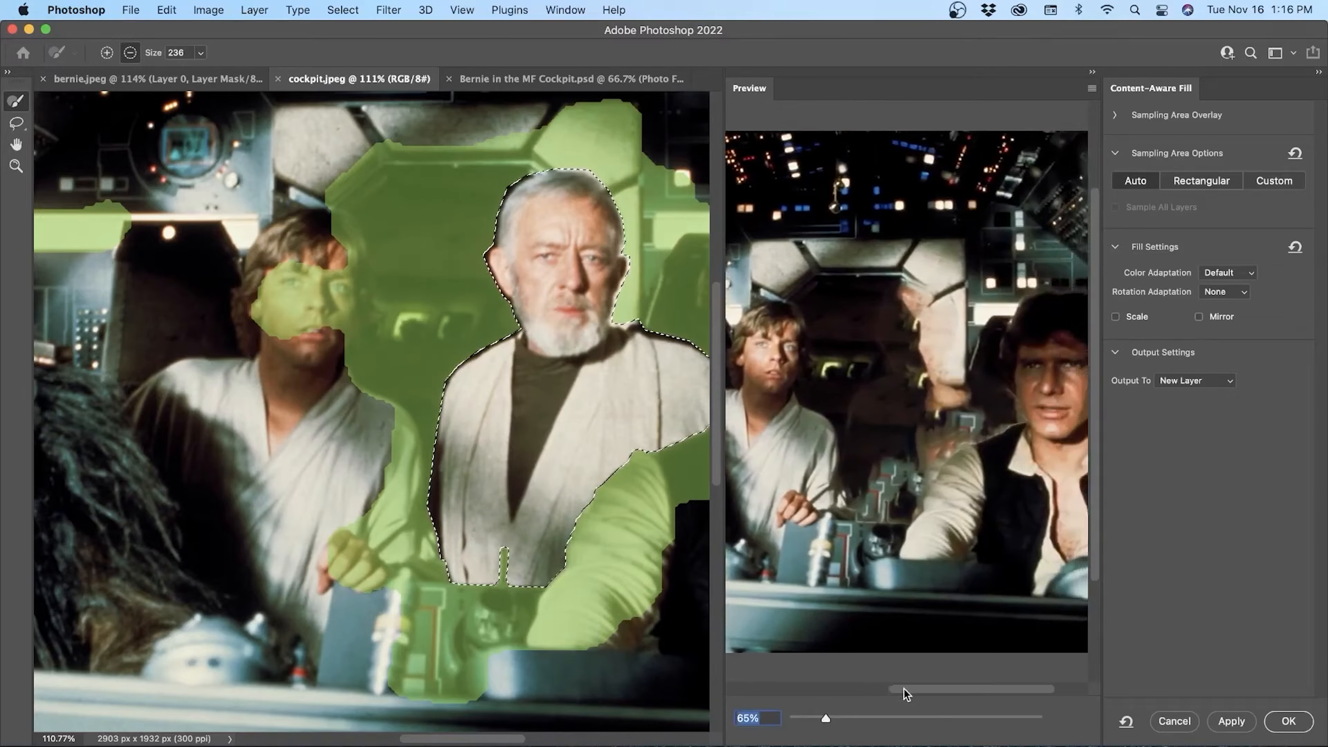
scroll(908, 694, "up", 1)
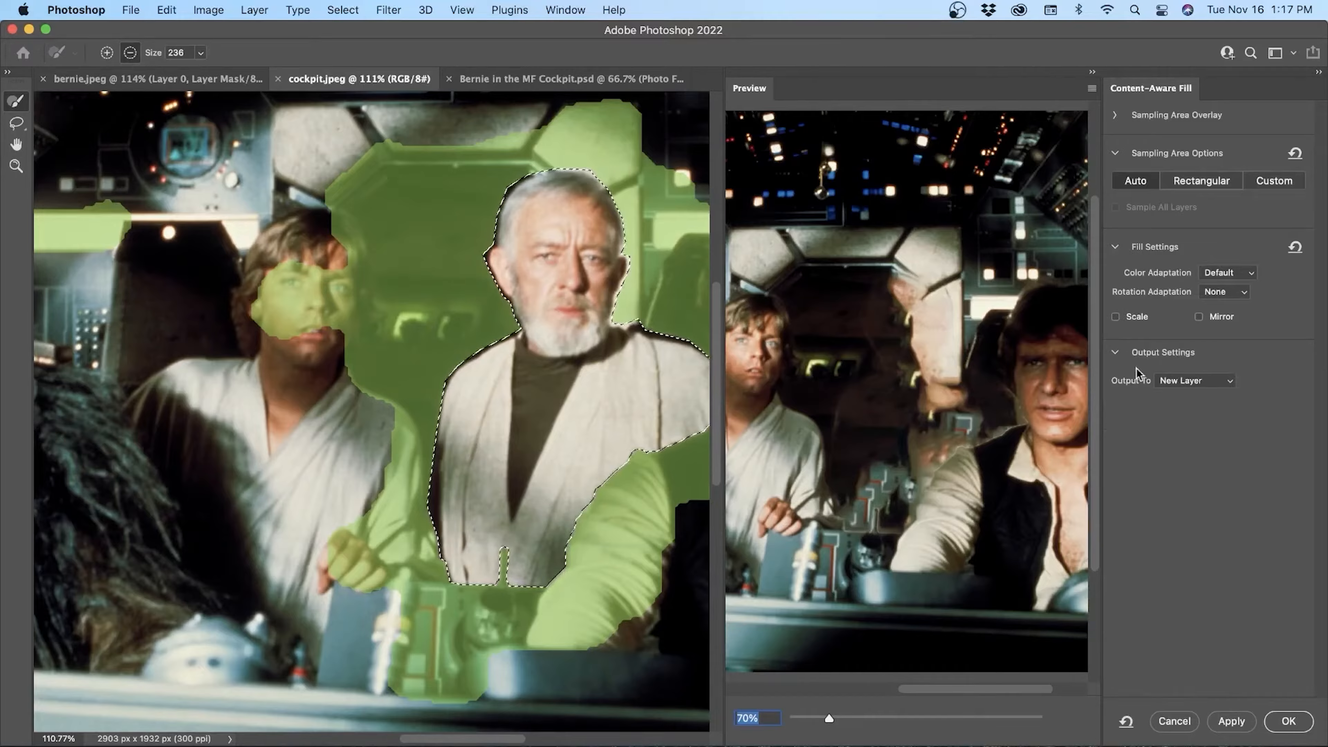
left_click(1196, 382)
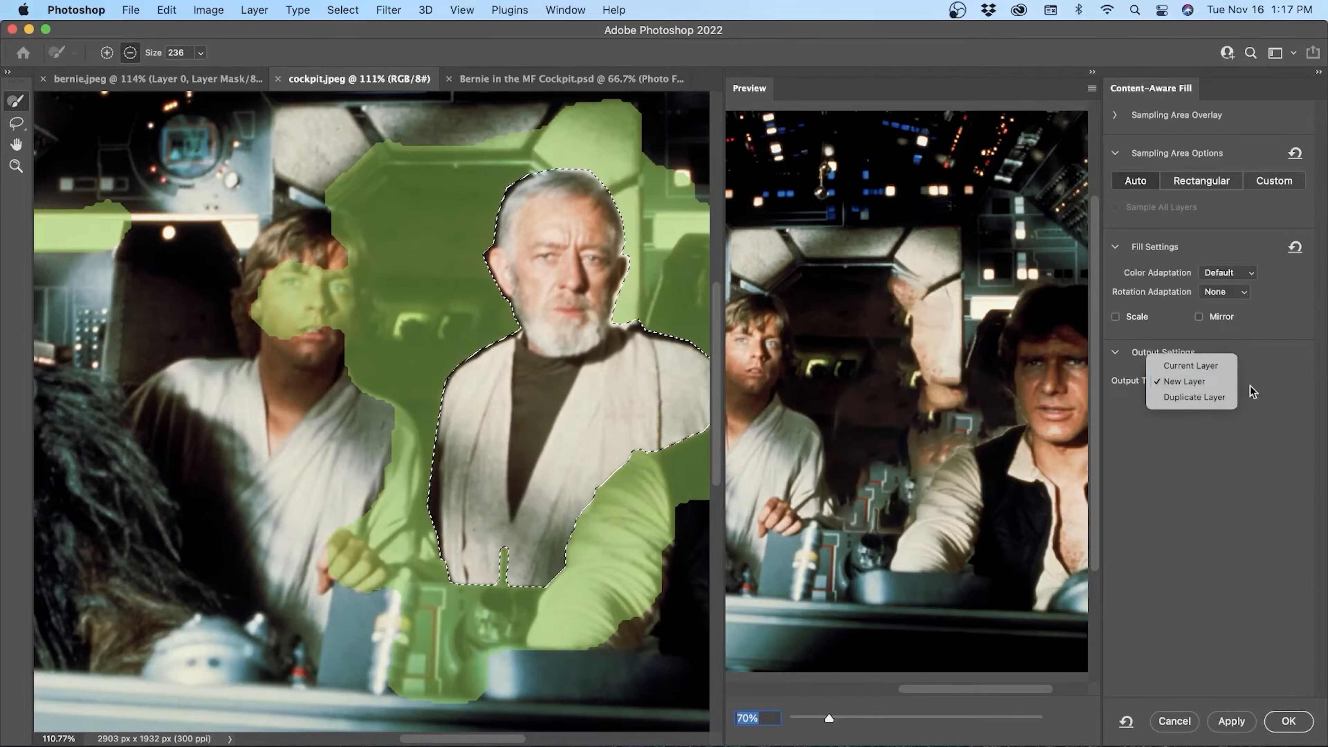
left_click(1262, 391)
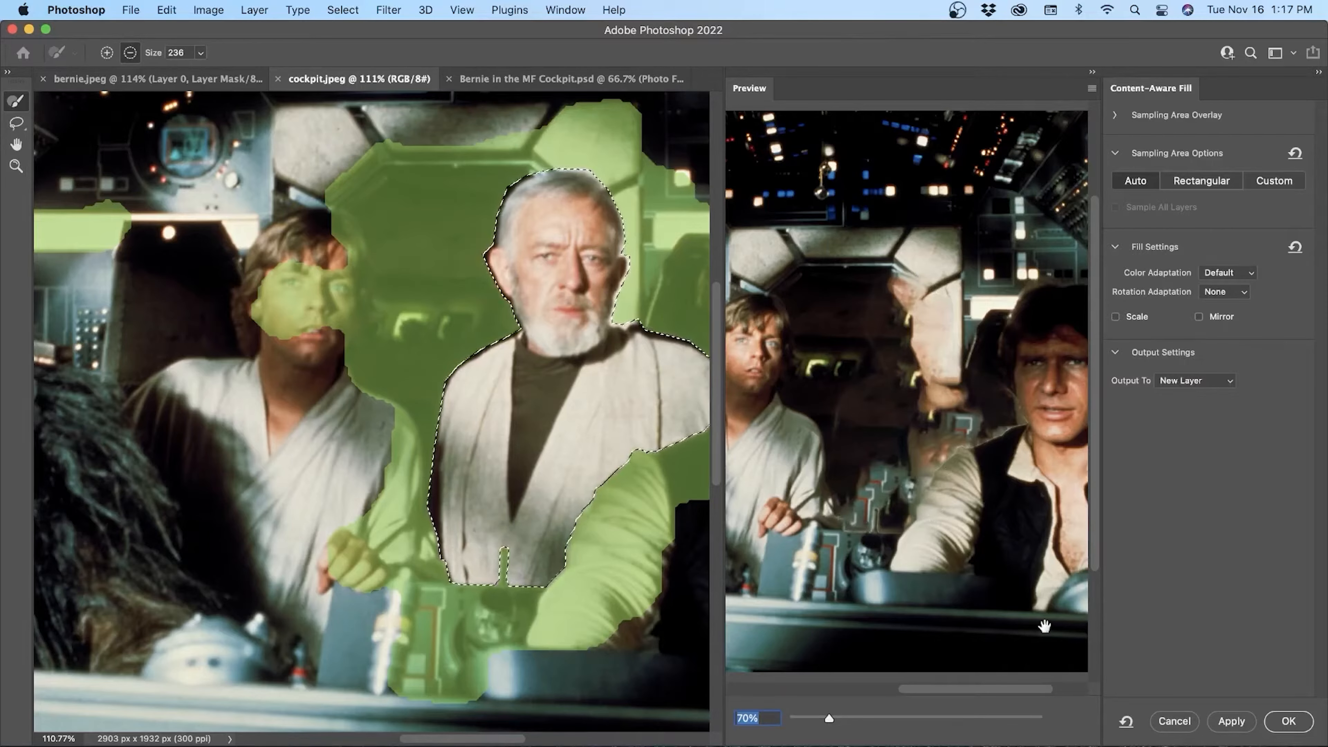
left_click(1287, 721)
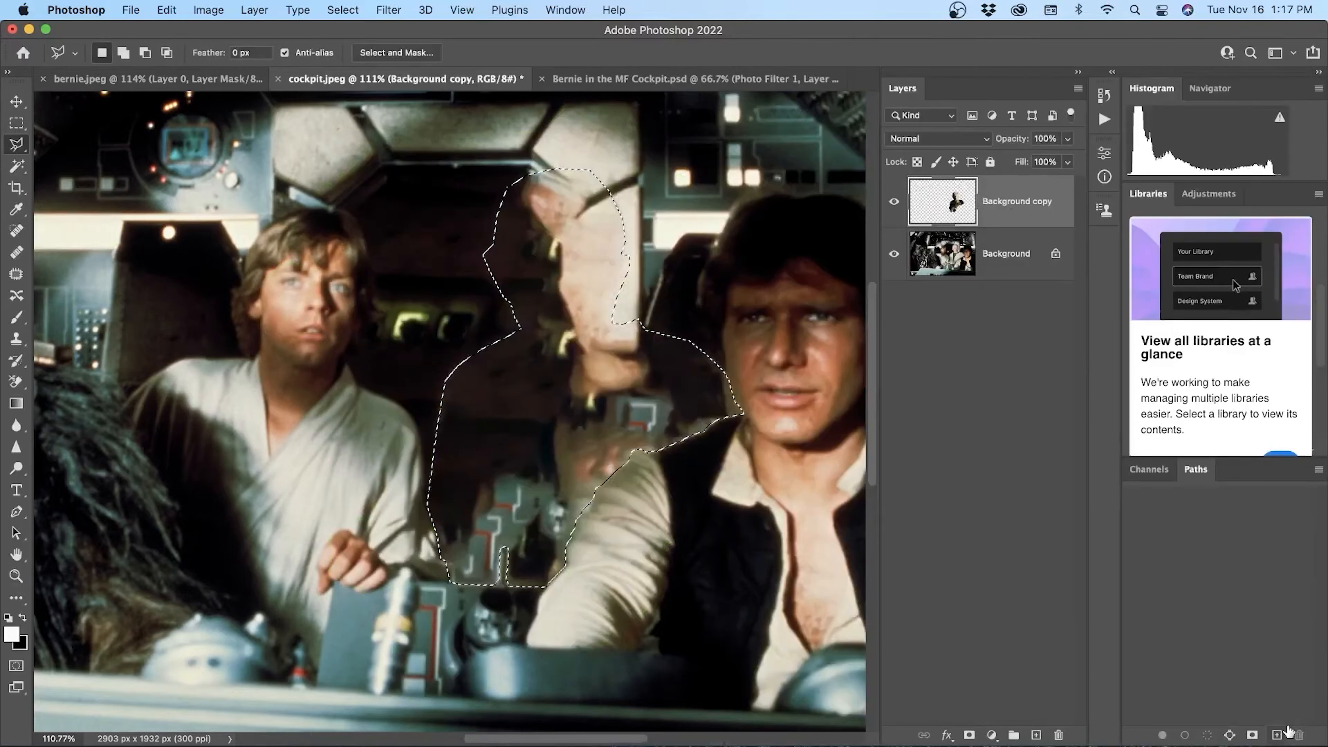
left_click(1017, 538)
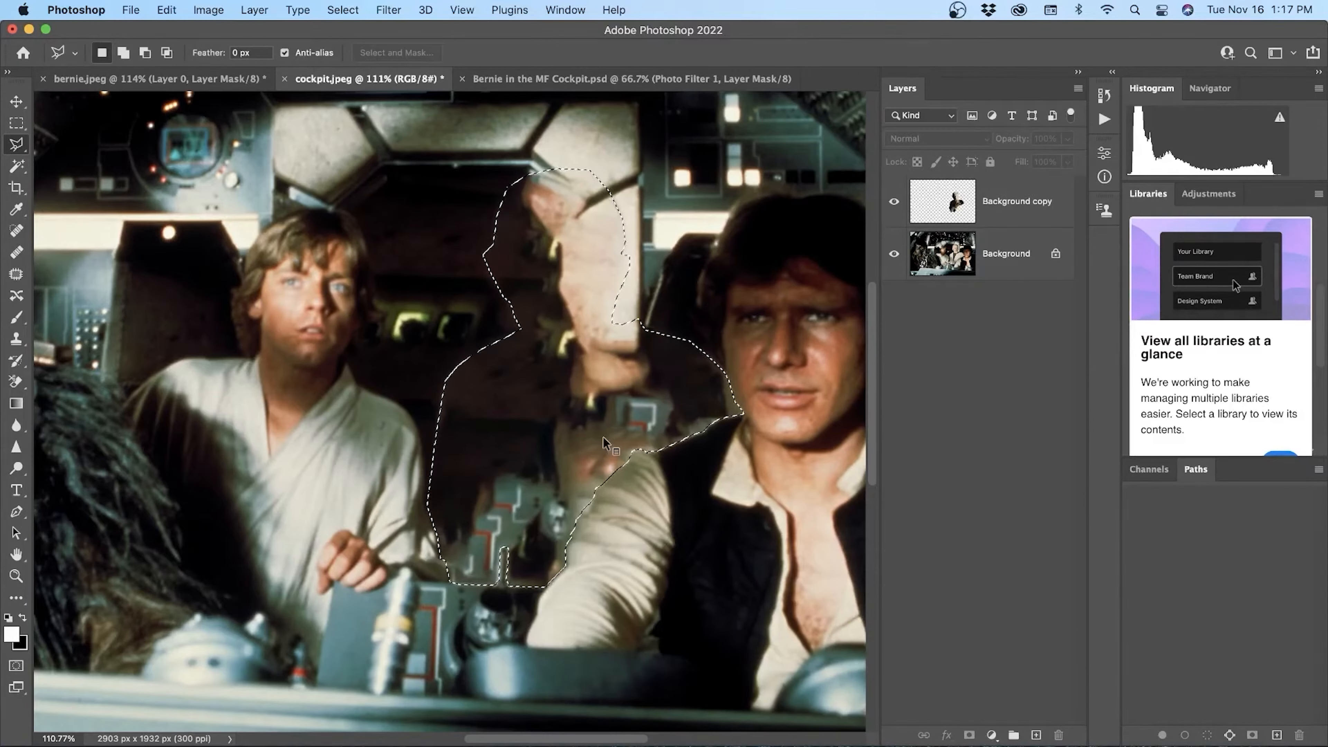
key("super+d")
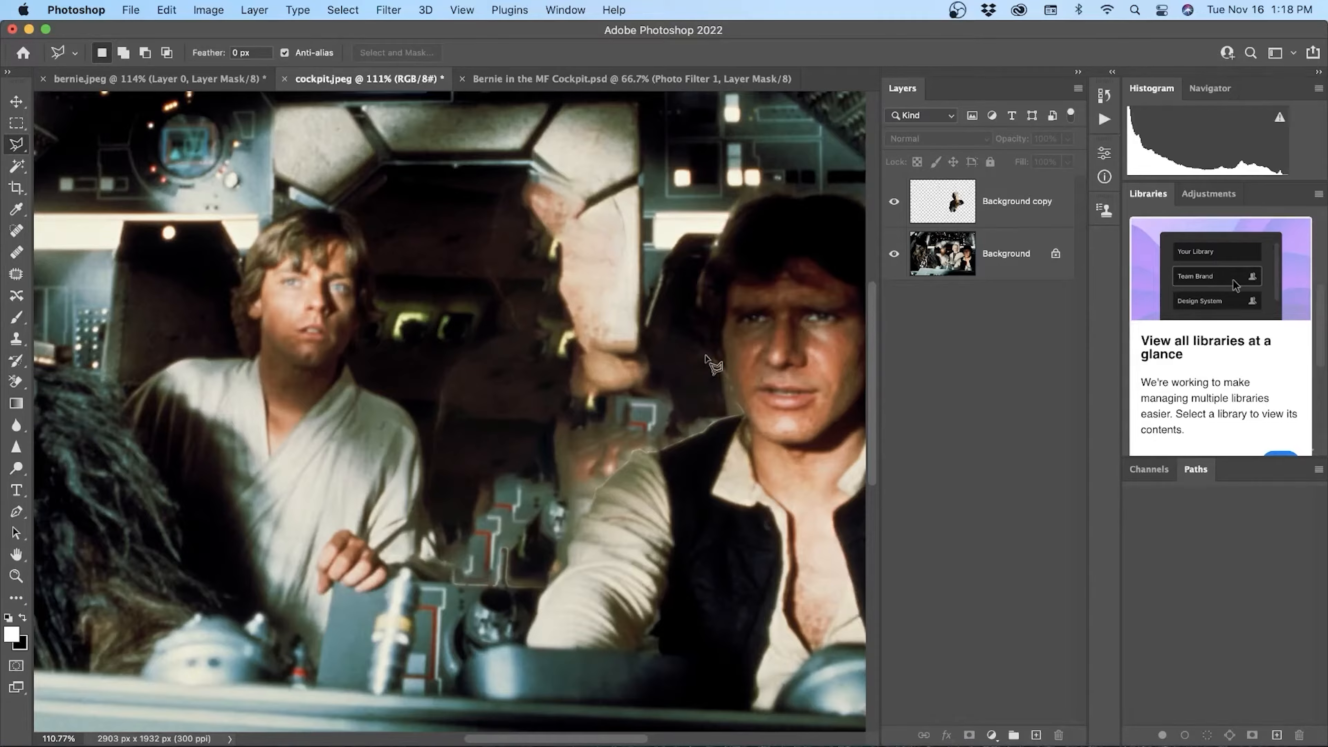
Step: Blend the dark seams around the filled silhouette on the Background copy layer with the Spot Healing Brush at size 60
left_click(18, 232)
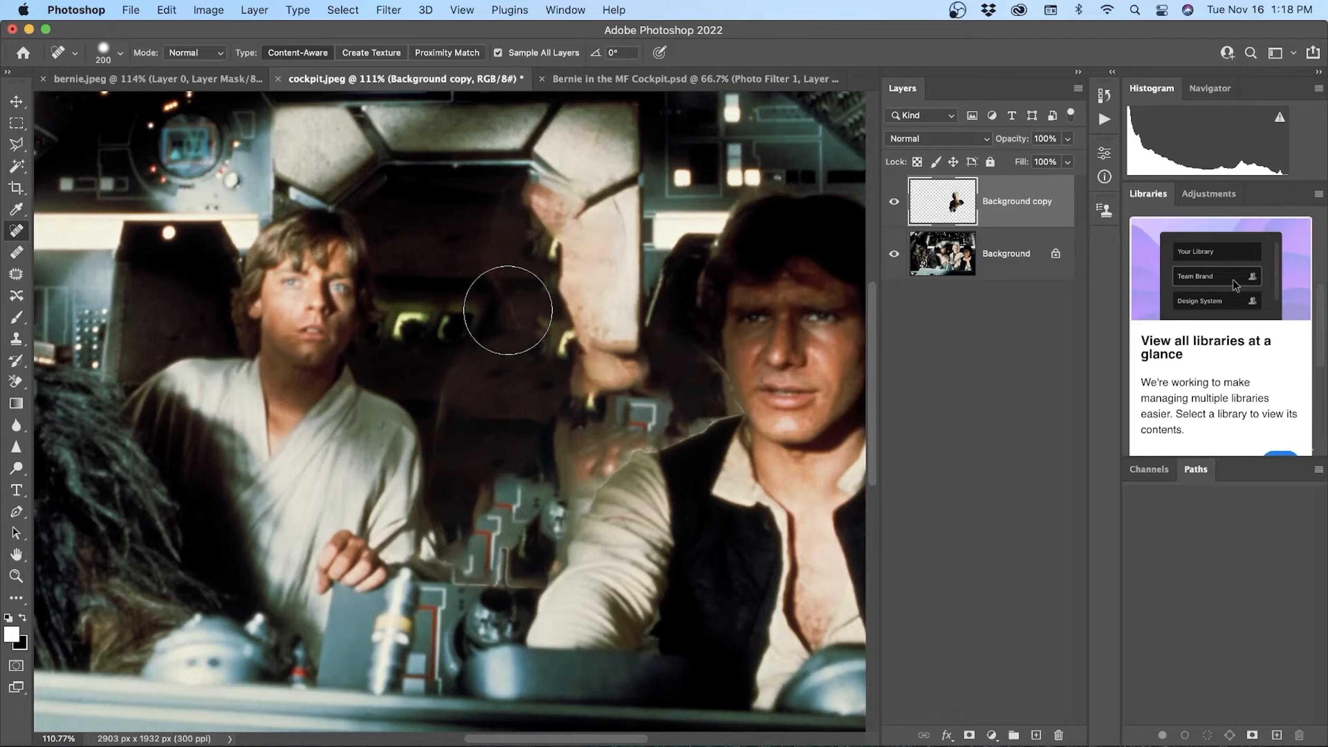
key("bracketleft")
key("bracketleft")
key("bracketleft")
key("bracketleft")
key("bracketleft")
key("bracketleft")
key("bracketleft")
key("bracketleft")
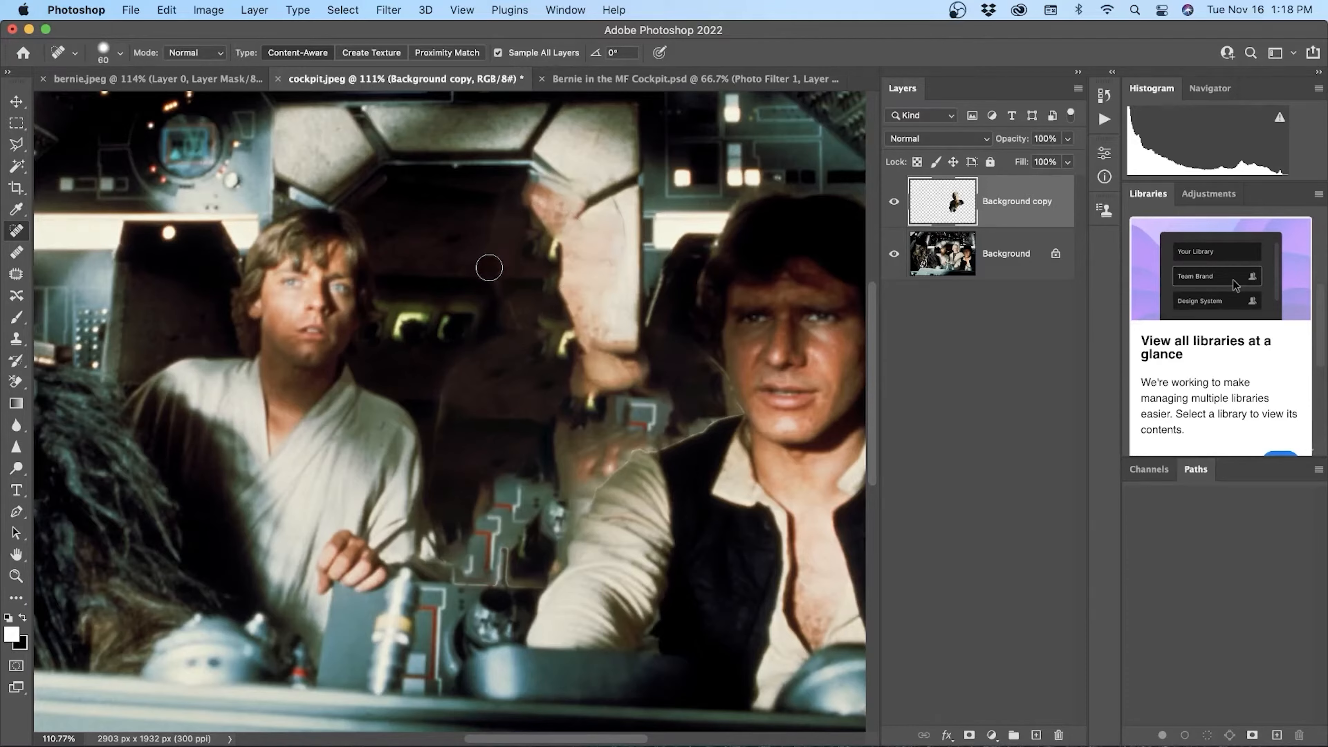
mouse_move(489, 268)
left_mouse_down()
mouse_move(514, 325)
mouse_move(463, 352)
mouse_move(440, 495)
left_mouse_up()
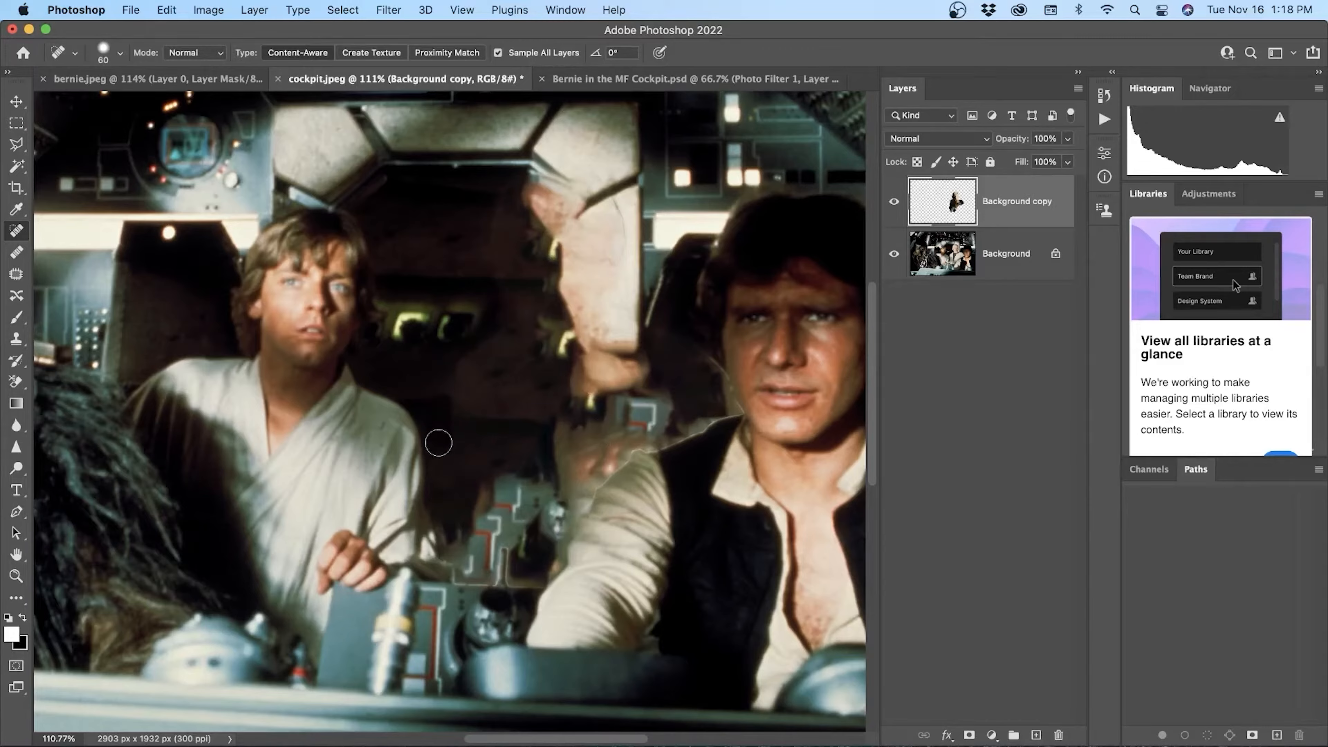
mouse_move(489, 256)
left_mouse_down()
mouse_move(524, 178)
mouse_move(603, 194)
mouse_move(622, 213)
mouse_move(618, 335)
left_mouse_up()
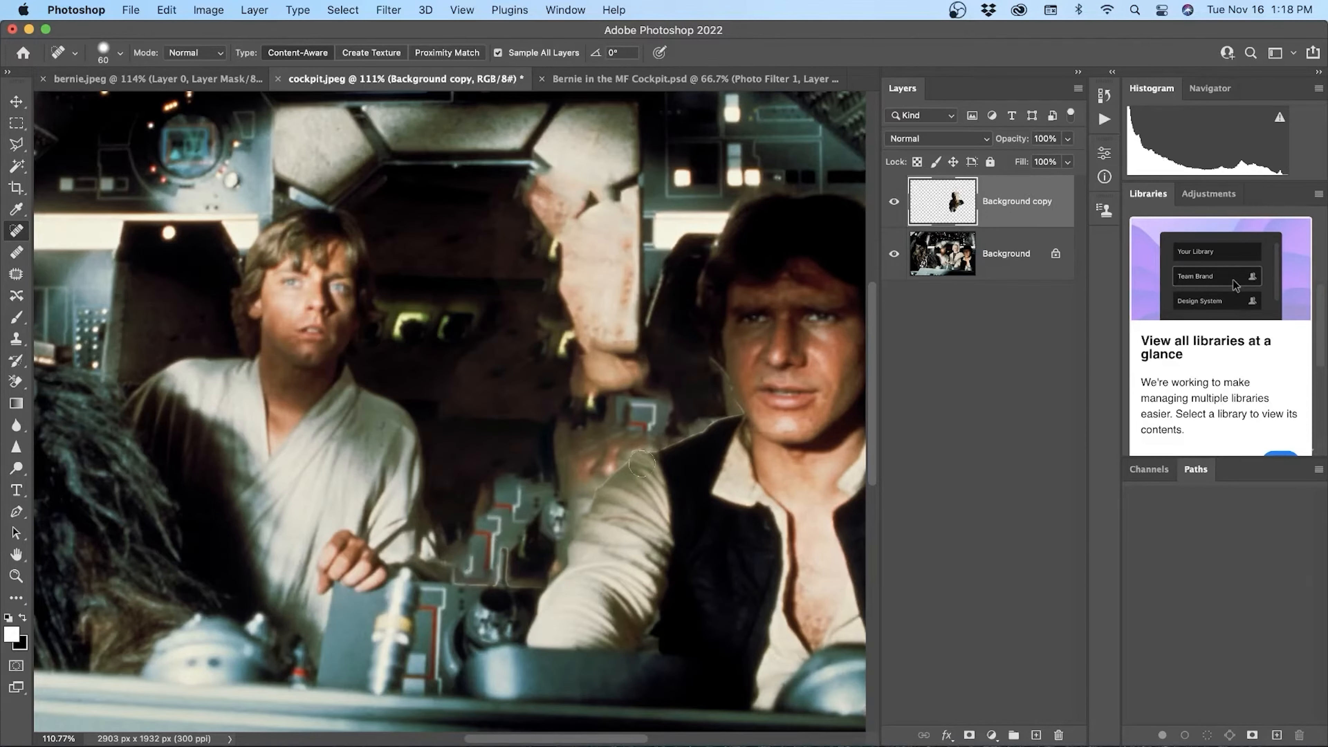
Step: Float bernie.jpeg in its own window and copy its masked layer of the seated man into cockpit.jpeg
left_click(198, 79)
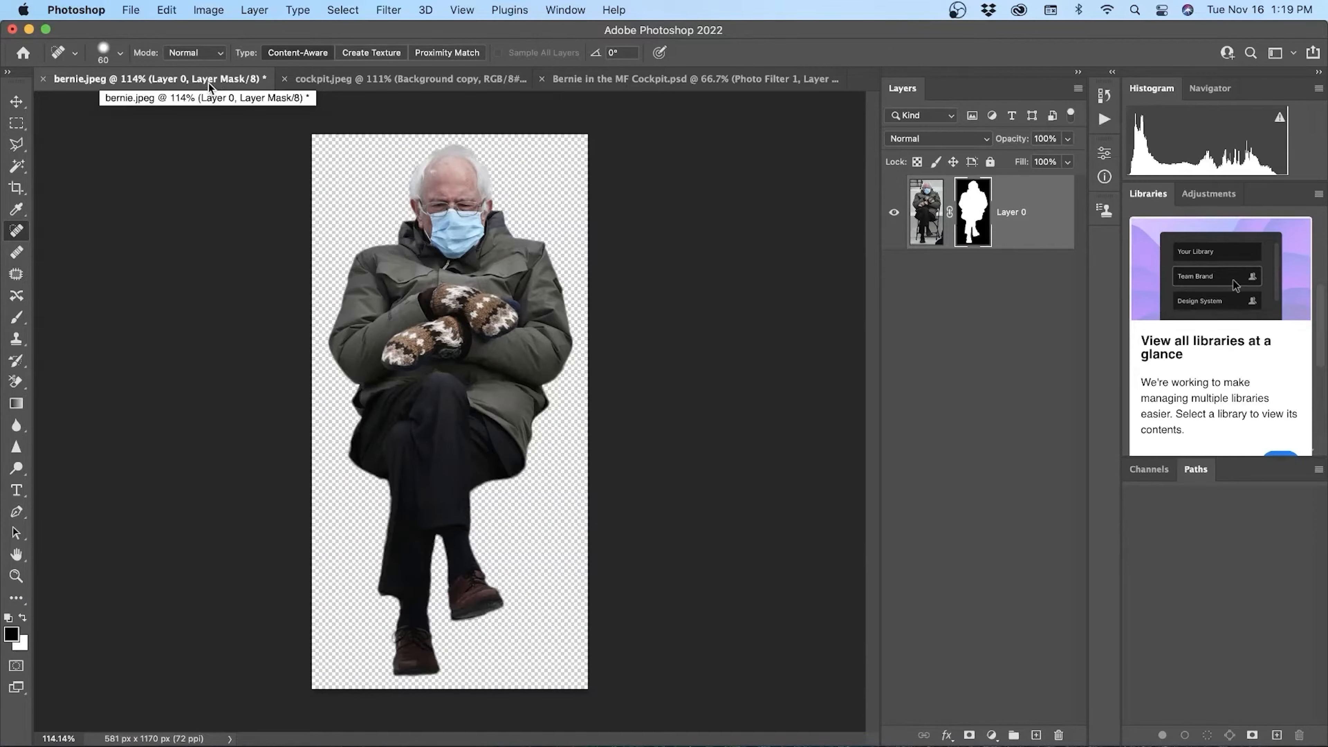
left_click(416, 80)
left_click(203, 79)
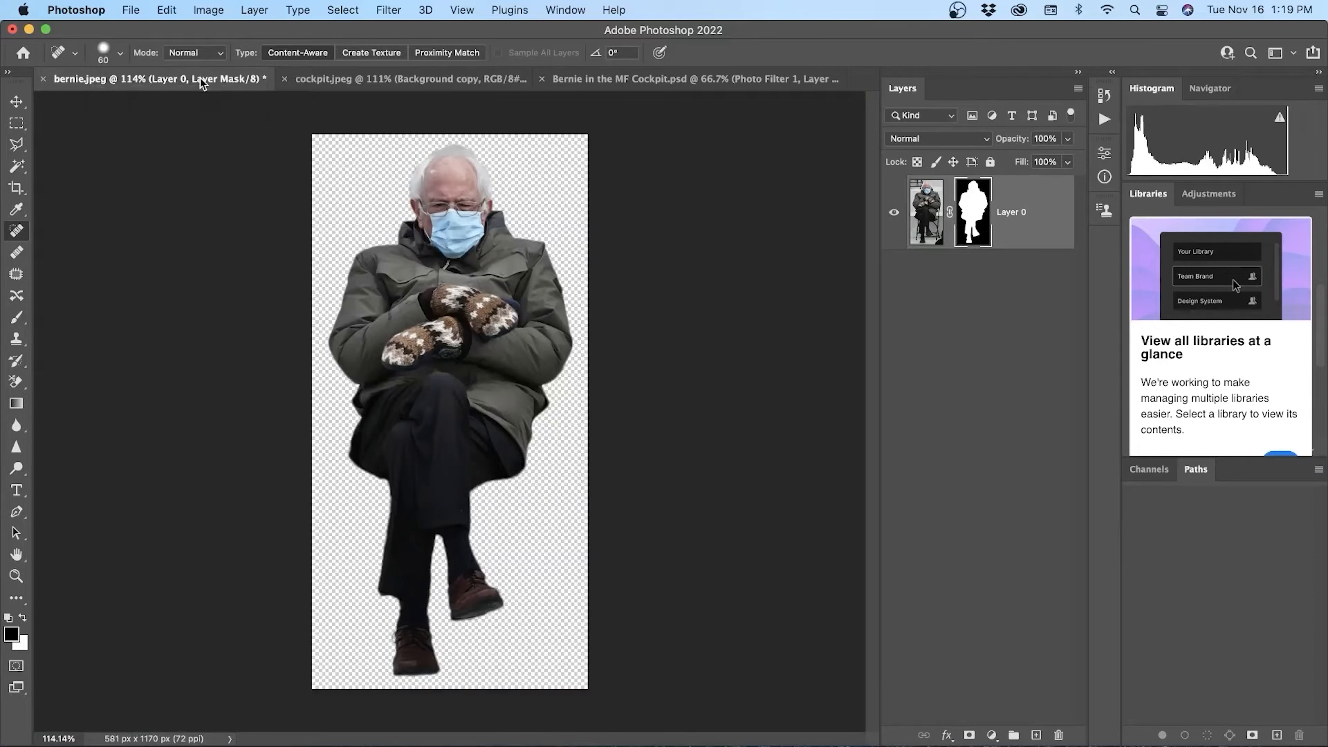
left_click_drag(200, 79, 234, 251)
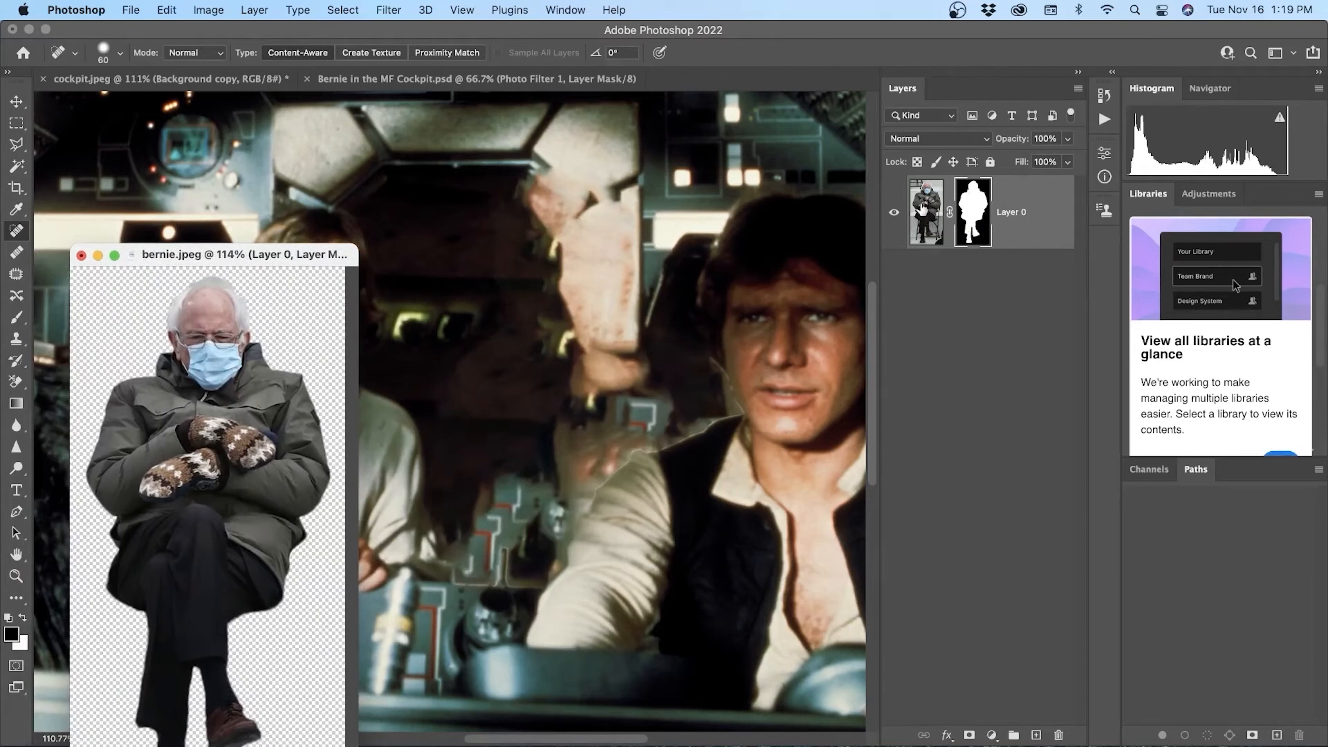
left_click_drag(933, 214, 503, 373)
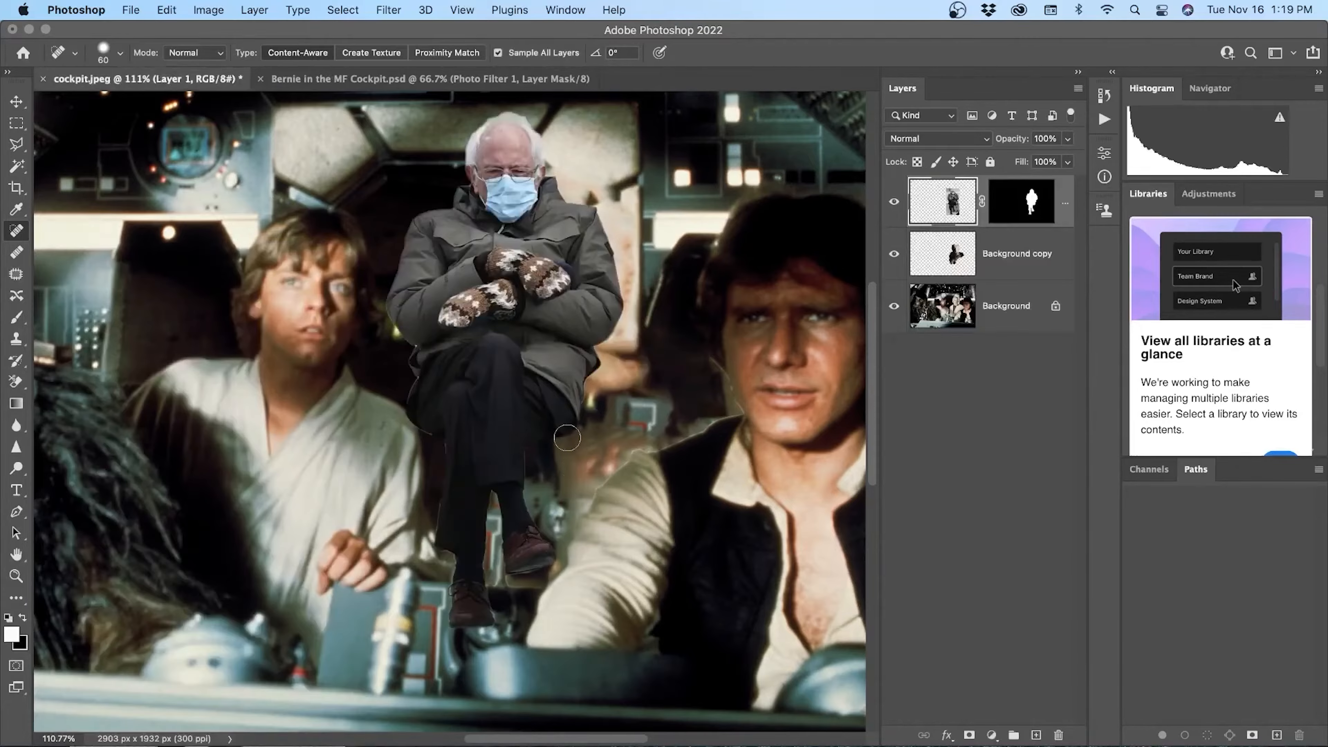
Step: Move the seated man's layer over the fair-haired man in the white robe to compare their sizes
scroll(568, 431, "up", 5)
scroll(568, 431, "down", 10)
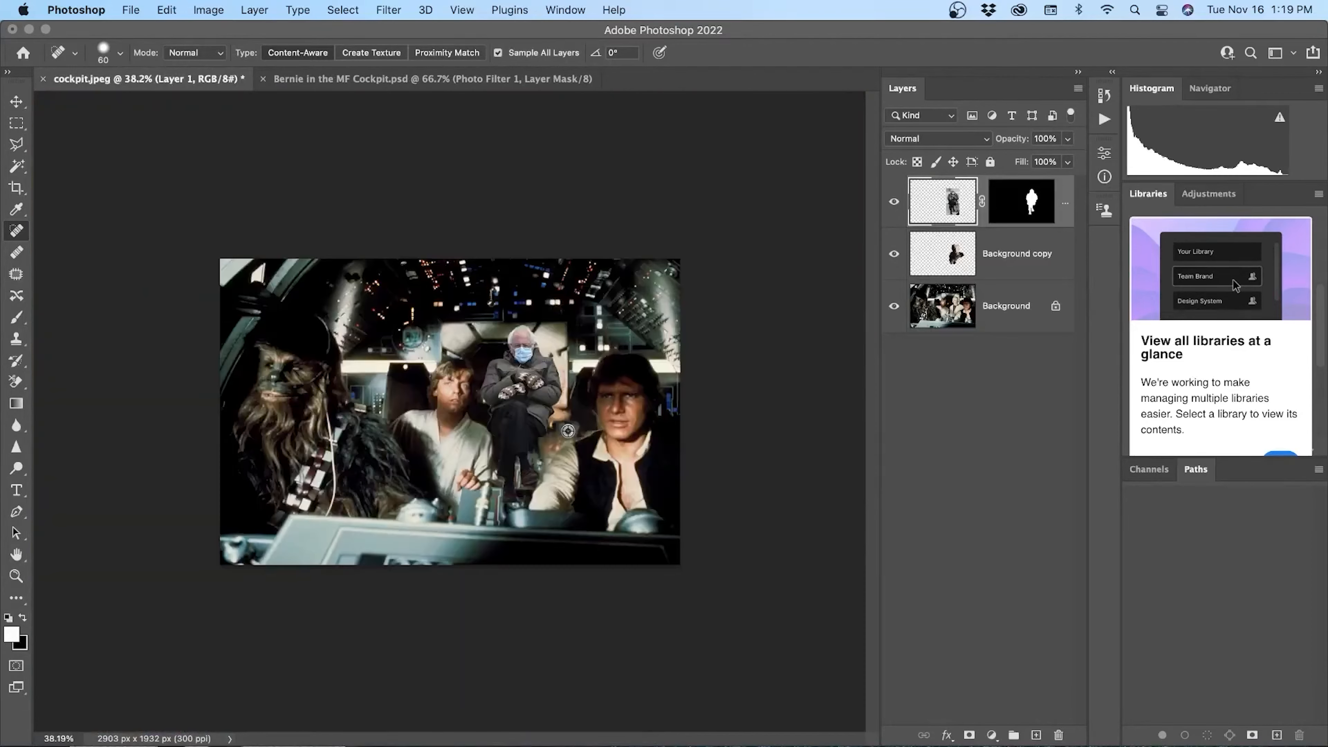
scroll(568, 431, "up", 4)
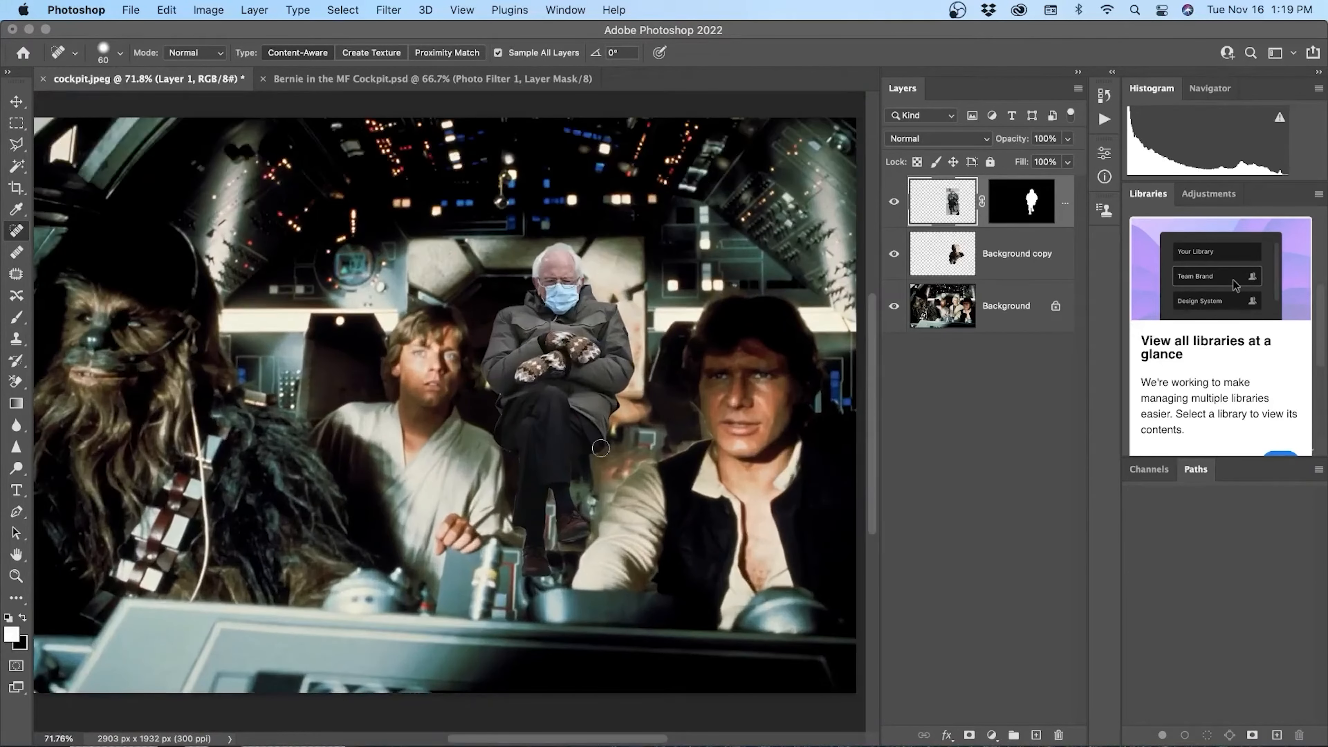
key("v")
mouse_move(574, 323)
left_mouse_down()
mouse_move(636, 339)
mouse_move(603, 365)
mouse_move(575, 361)
mouse_move(631, 360)
mouse_move(614, 335)
mouse_move(636, 341)
mouse_move(630, 368)
mouse_move(554, 421)
mouse_move(455, 433)
mouse_move(468, 433)
mouse_move(477, 402)
mouse_move(473, 510)
mouse_move(468, 400)
mouse_move(491, 473)
mouse_move(583, 483)
mouse_move(454, 418)
mouse_move(470, 460)
mouse_move(674, 463)
mouse_move(675, 451)
mouse_move(434, 410)
mouse_move(468, 418)
left_mouse_up()
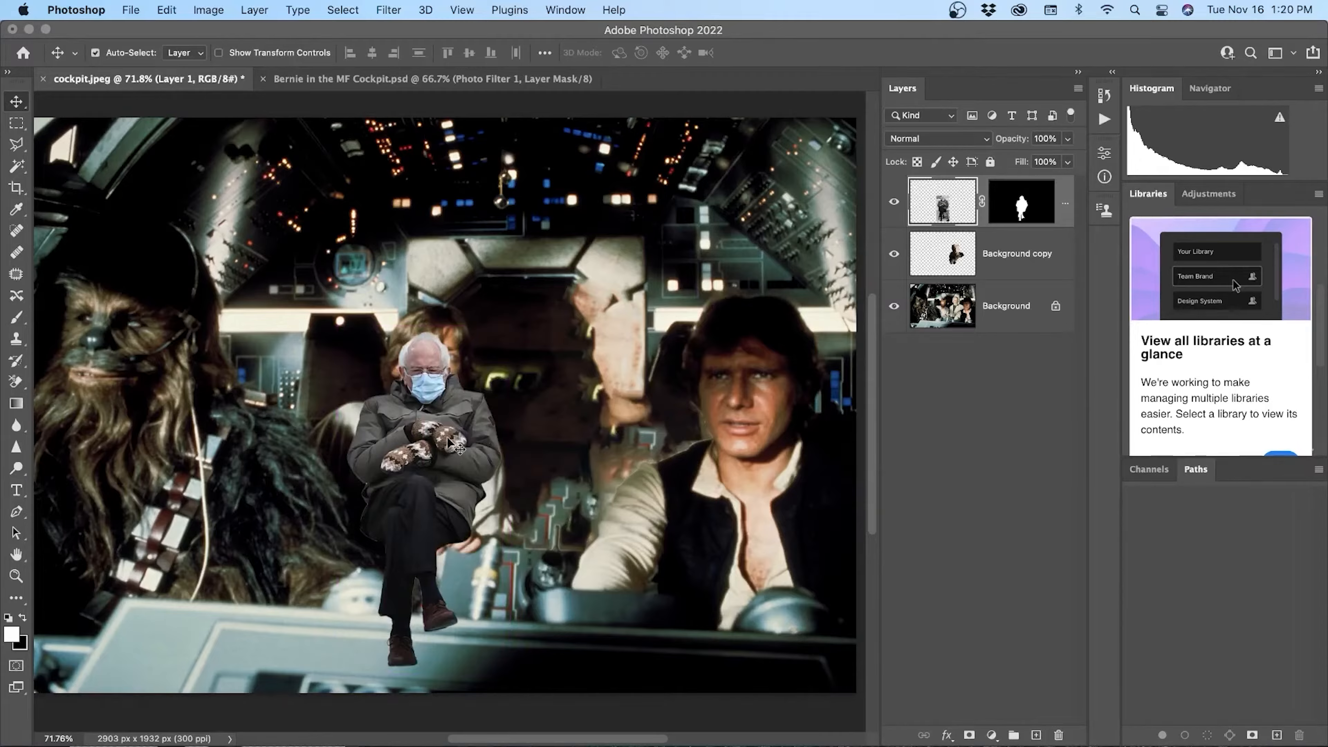
Step: Free-transform the seated man, placing him between the two front-facing men and scaling him proportionally to about 129%
key("ctrl+t")
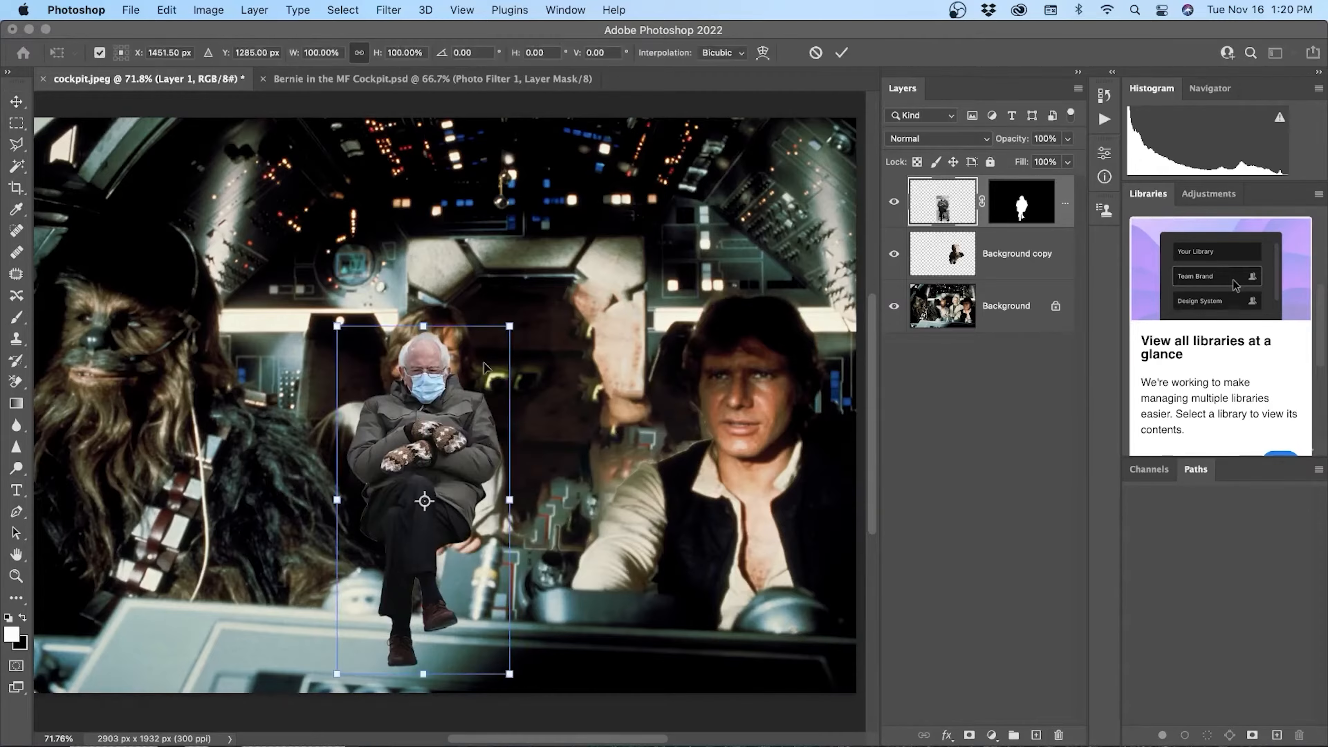
left_click_drag(484, 366, 517, 256)
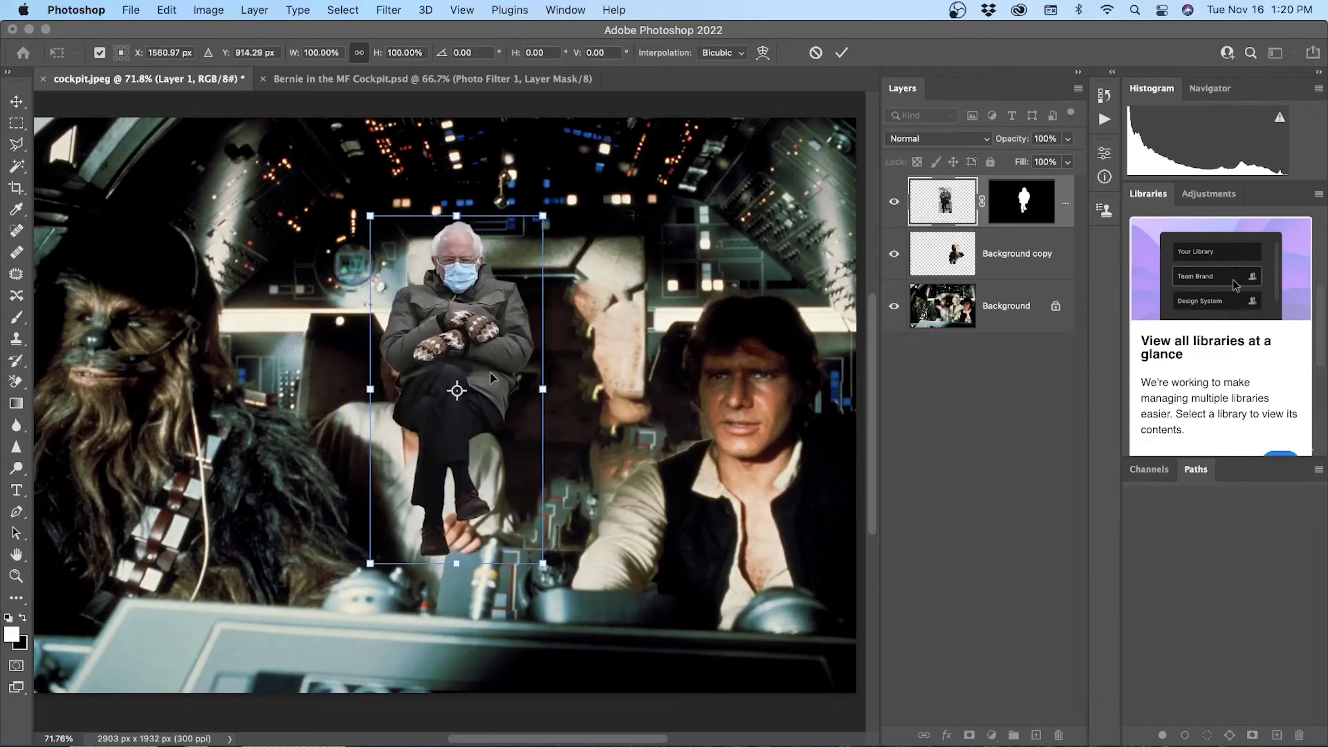
left_click_drag(490, 376, 657, 439)
left_click_drag(646, 436, 671, 437)
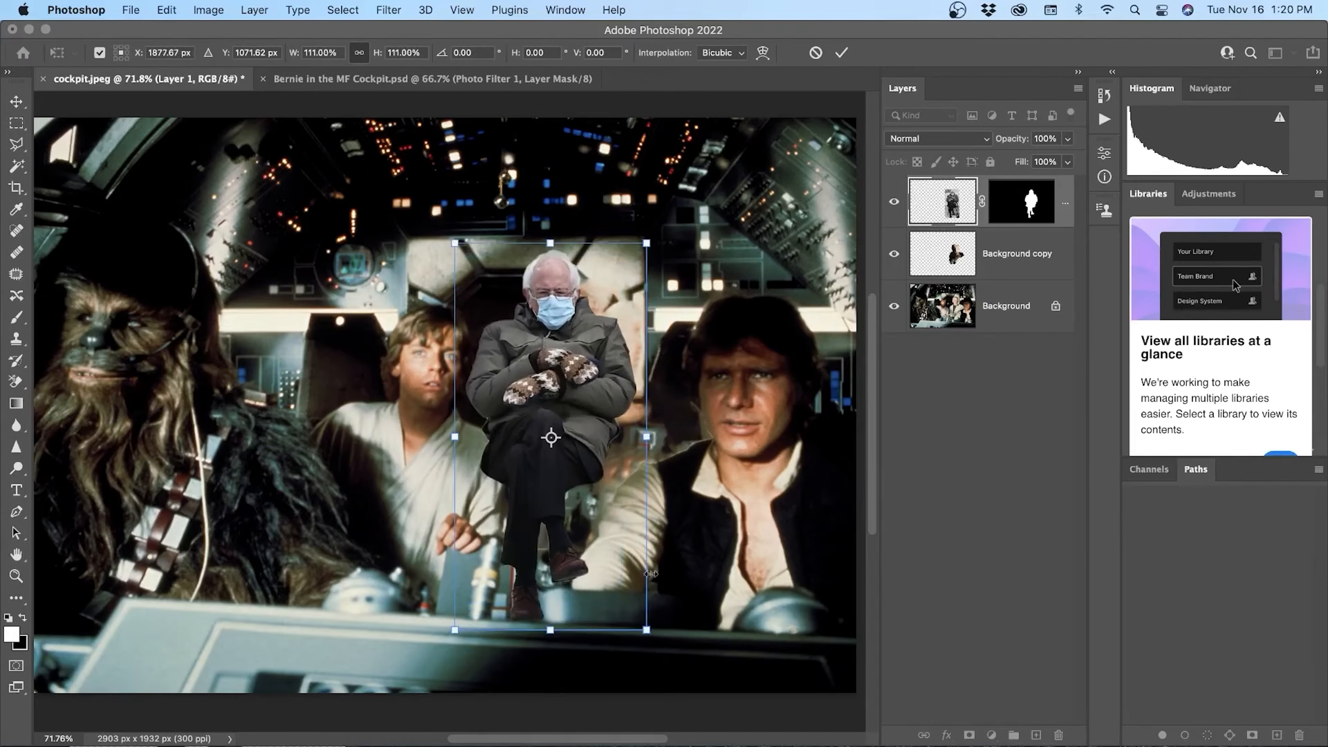
left_click_drag(647, 633, 745, 666)
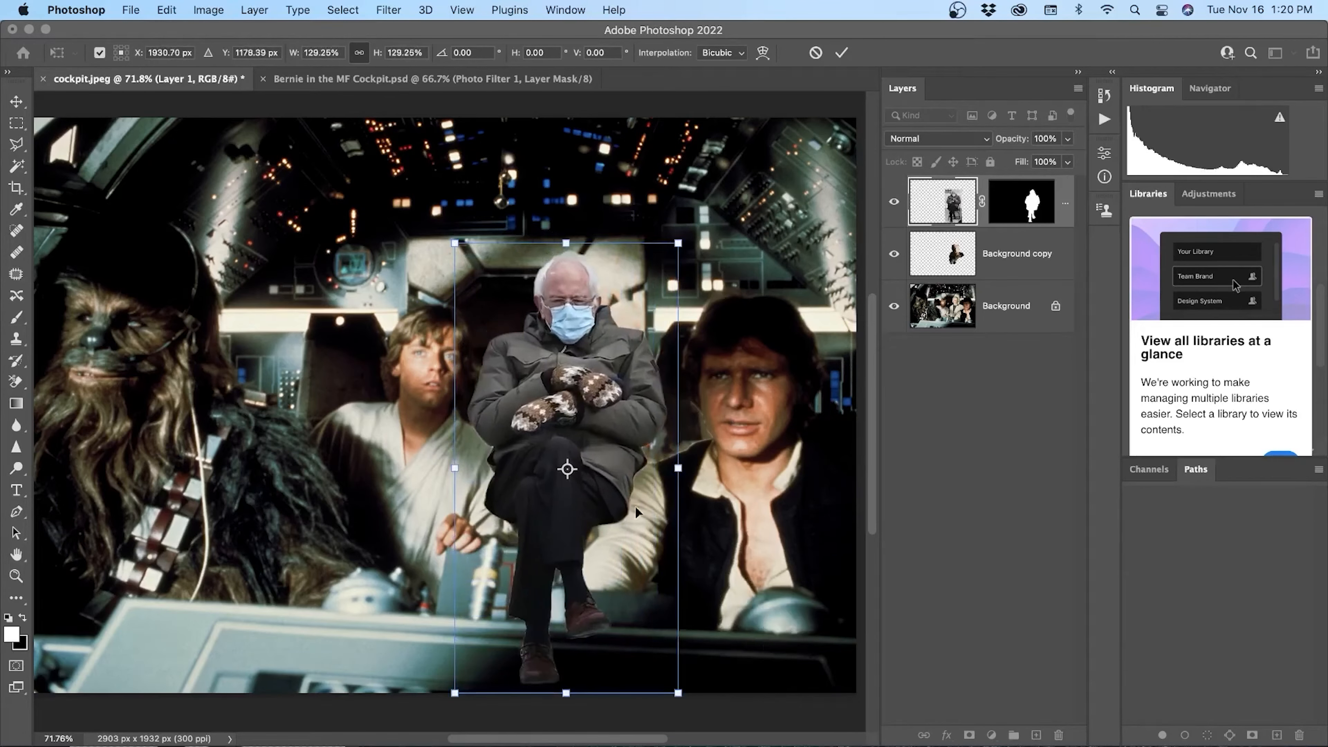
Step: Position the seated man over the fair-haired man and enlarge him to about 147% to match head sizes
left_click_drag(618, 390, 476, 455)
left_click_drag(533, 306, 562, 263)
left_click_drag(471, 371, 459, 422)
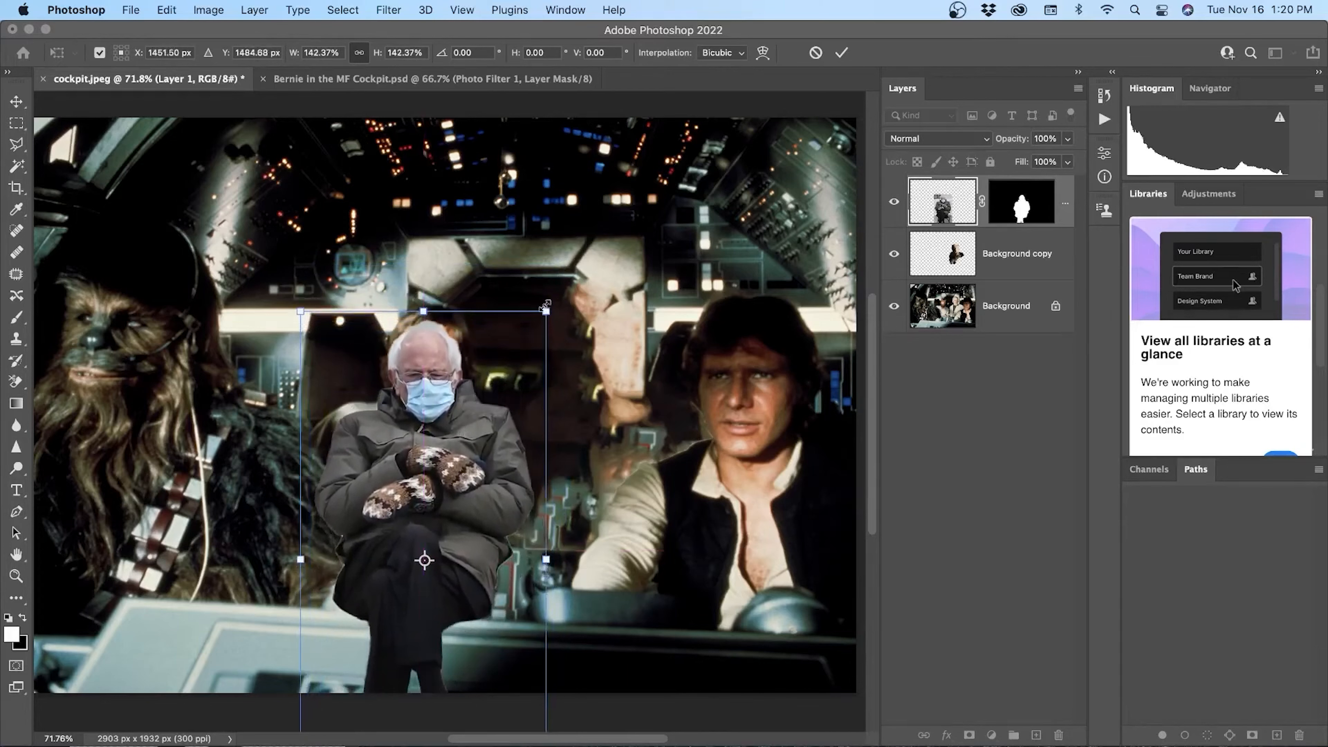
left_click_drag(545, 304, 550, 303)
mouse_move(453, 356)
left_mouse_down()
mouse_move(443, 423)
mouse_move(454, 356)
left_mouse_up()
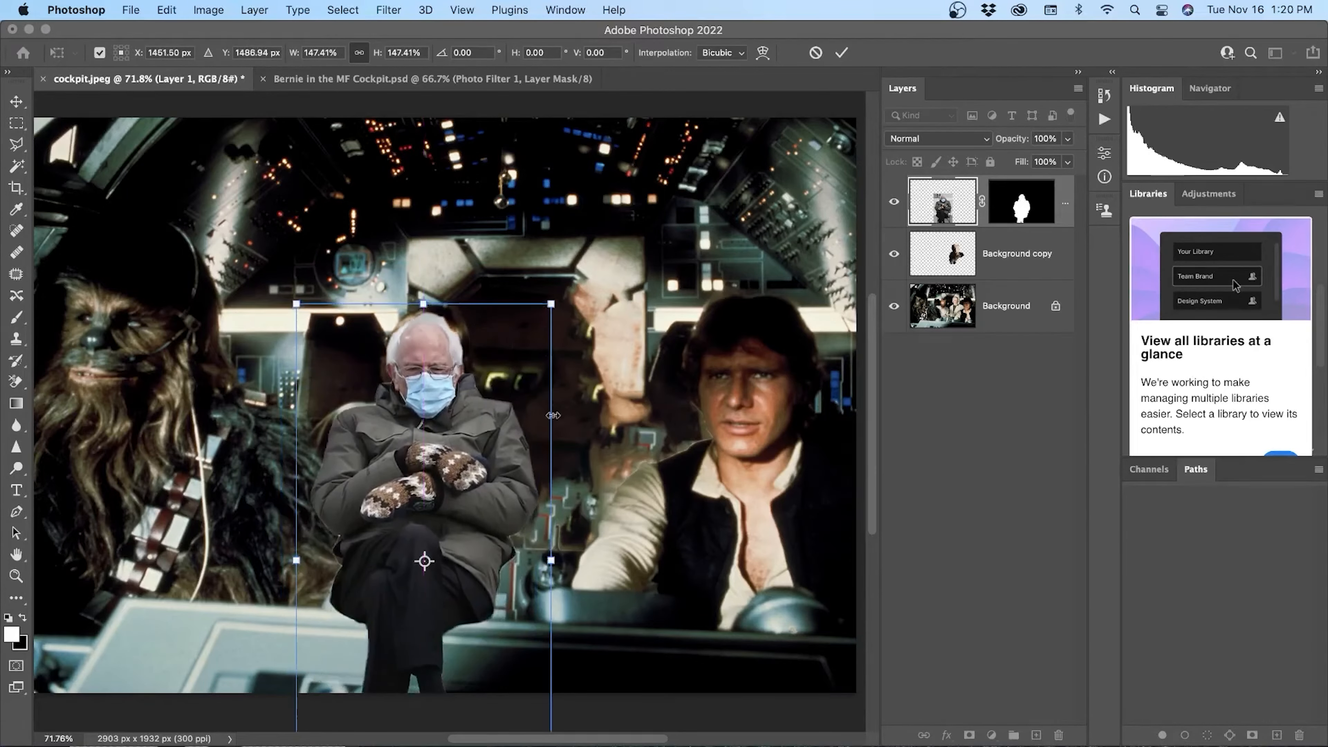
Step: Check the seated man's size between the two men, then reduce him to about 145% over the fair-haired man
left_click_drag(464, 487, 612, 473)
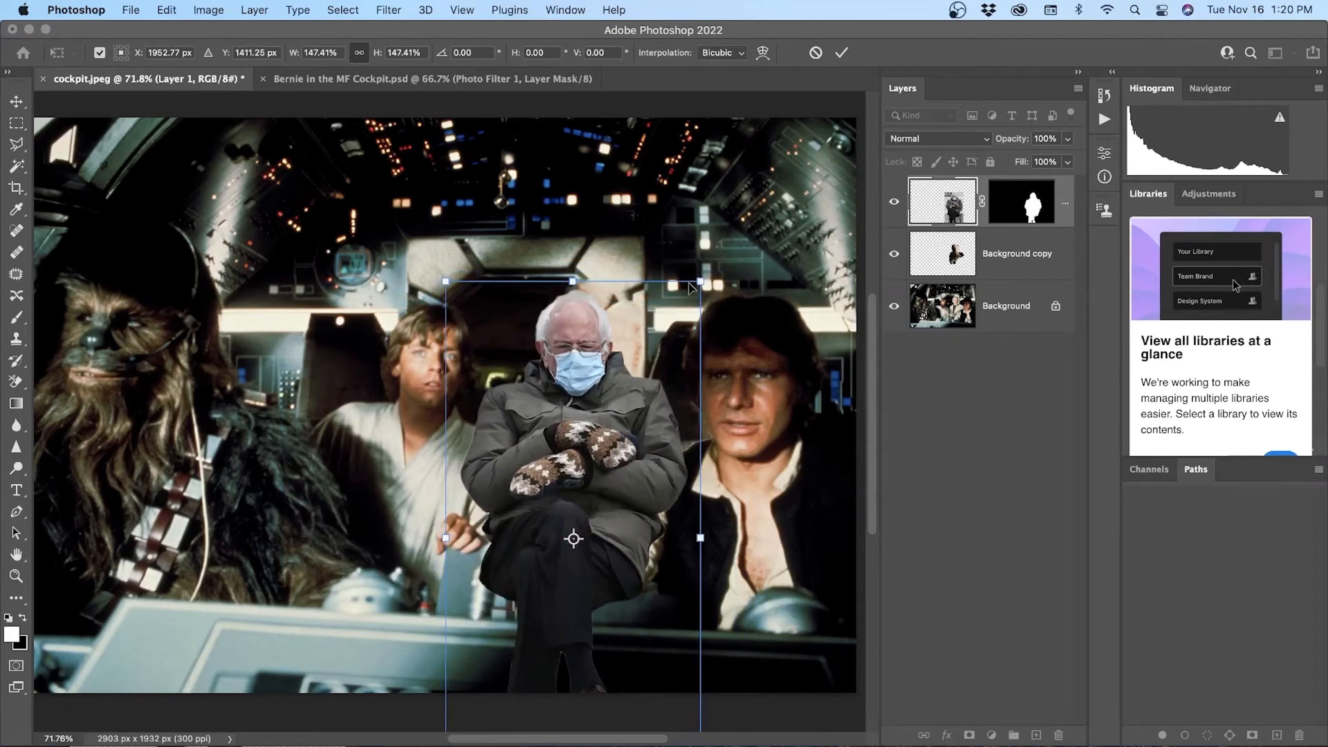
mouse_move(700, 281)
left_mouse_down()
mouse_move(678, 325)
mouse_move(711, 304)
left_mouse_up()
left_click_drag(604, 395, 461, 401)
left_click_drag(547, 301, 548, 297)
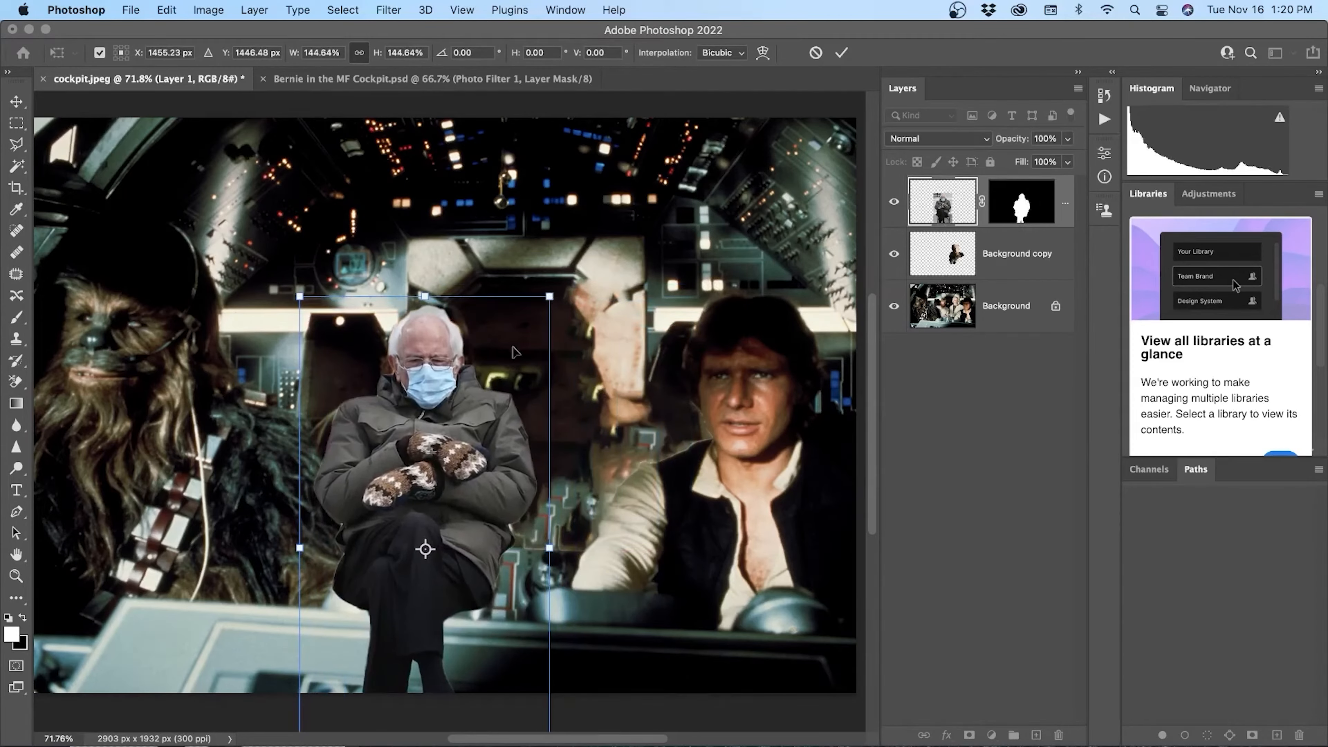
Step: Rotate the seated man to about 14.4° and align his head with the fair-haired man's tilted head
left_click_drag(490, 384, 454, 424)
left_click_drag(563, 393, 588, 422)
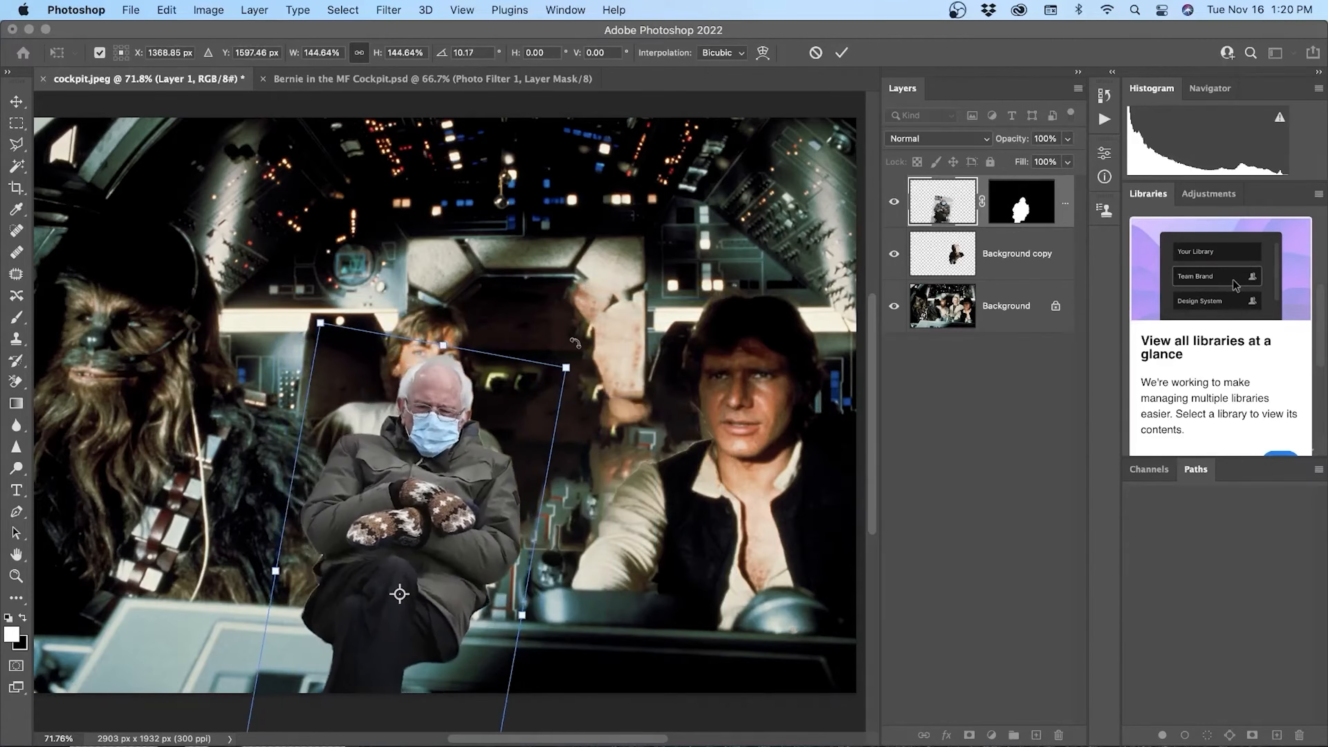
left_click_drag(589, 354, 606, 368)
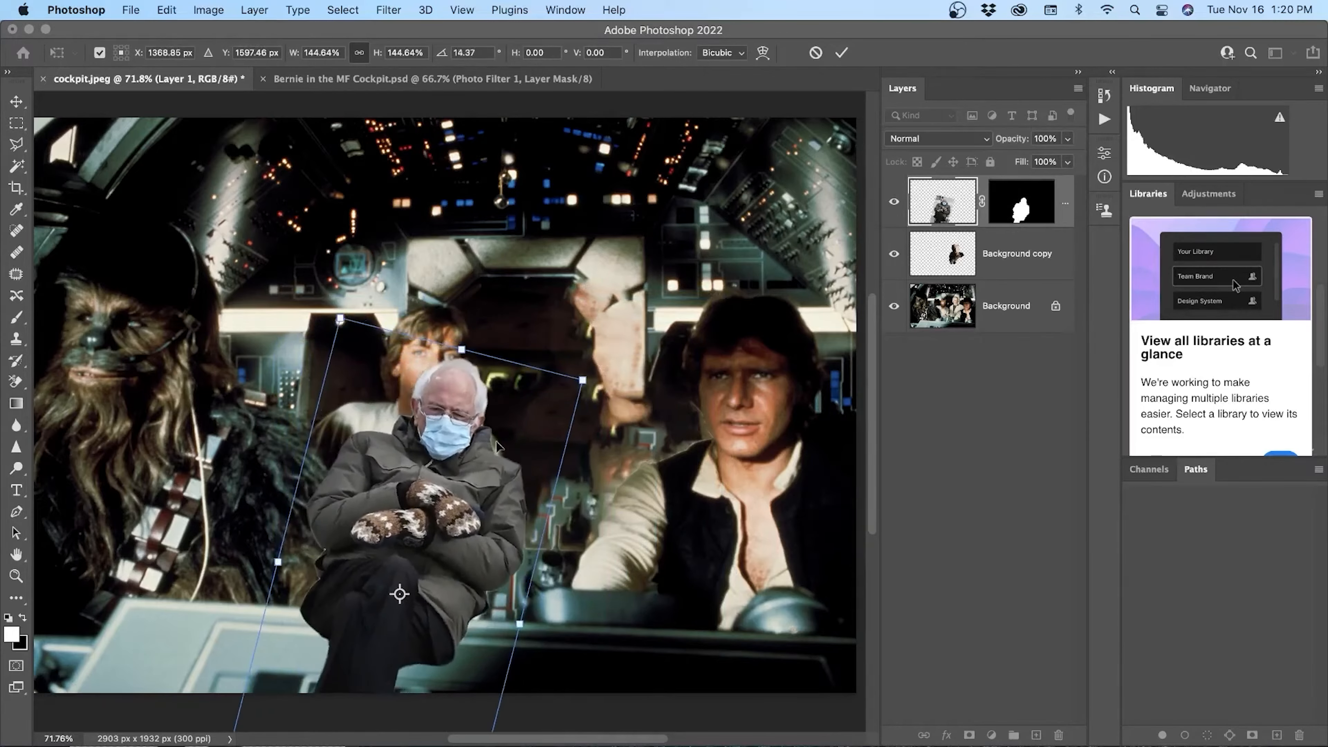
left_click_drag(495, 496, 476, 470)
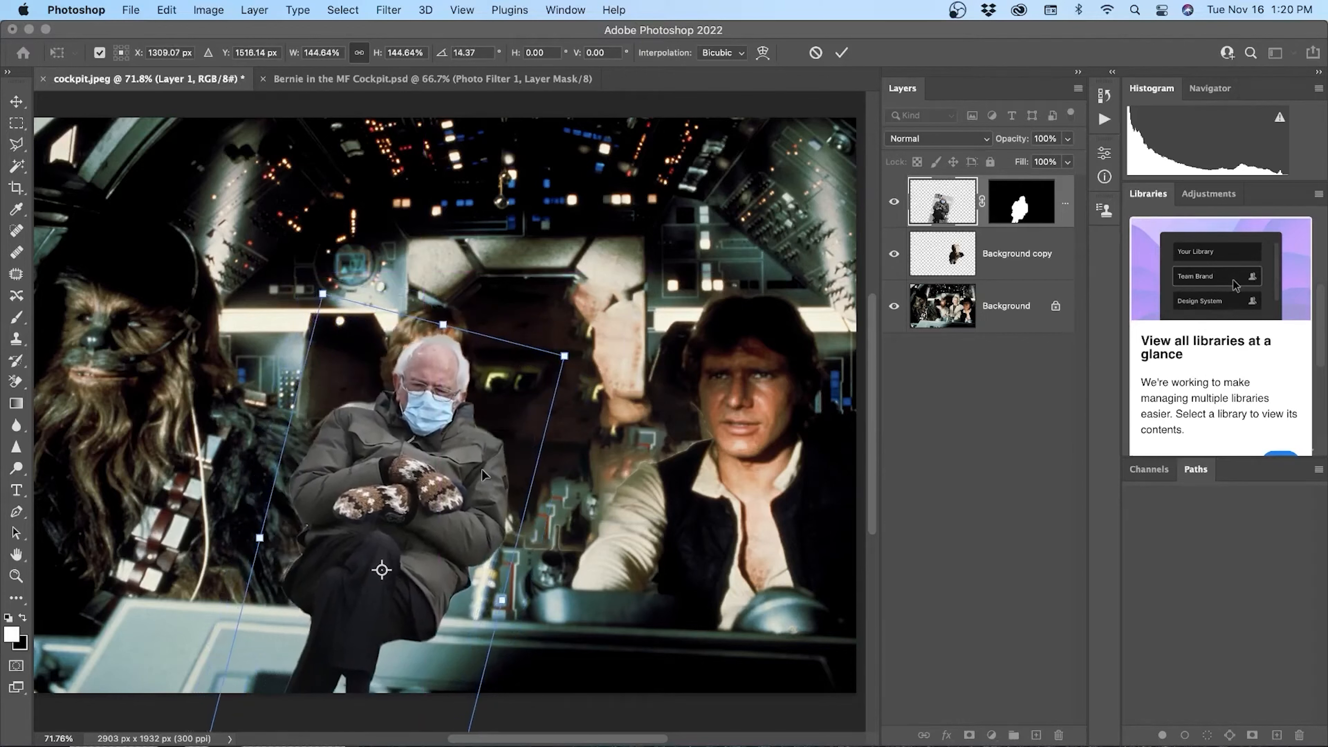
Step: Scale the seated man to about 138.5%, rotate him back to about 1° and place him between the two men
left_click_drag(564, 354, 555, 361)
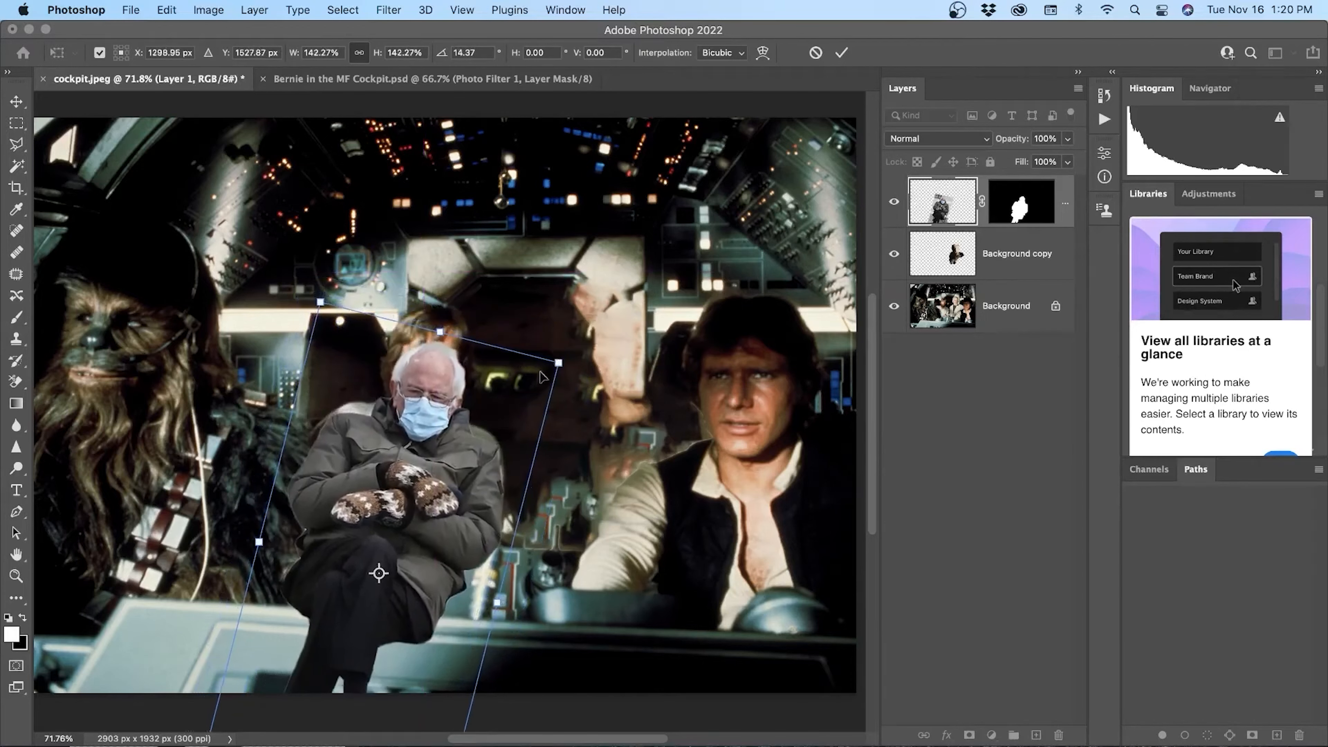
left_click_drag(457, 441, 464, 451)
left_click_drag(563, 354, 559, 359)
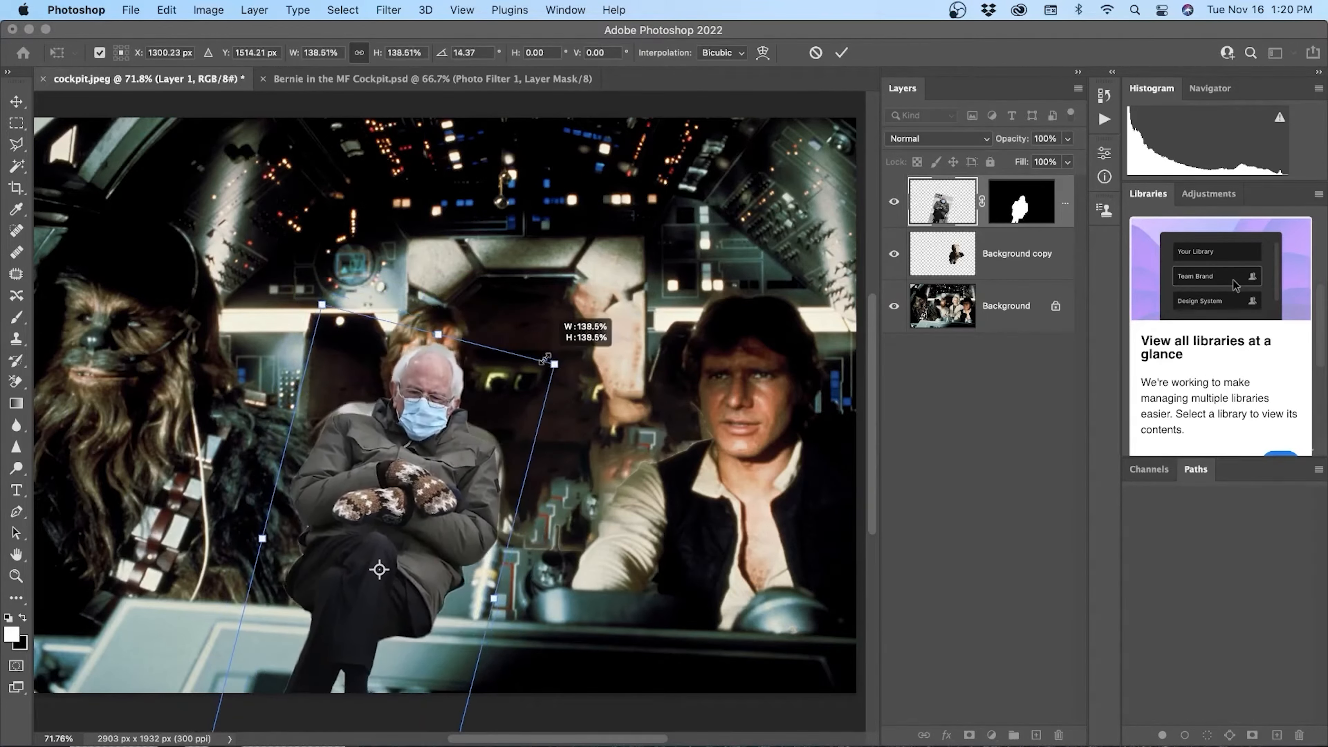
left_click_drag(466, 463, 700, 403)
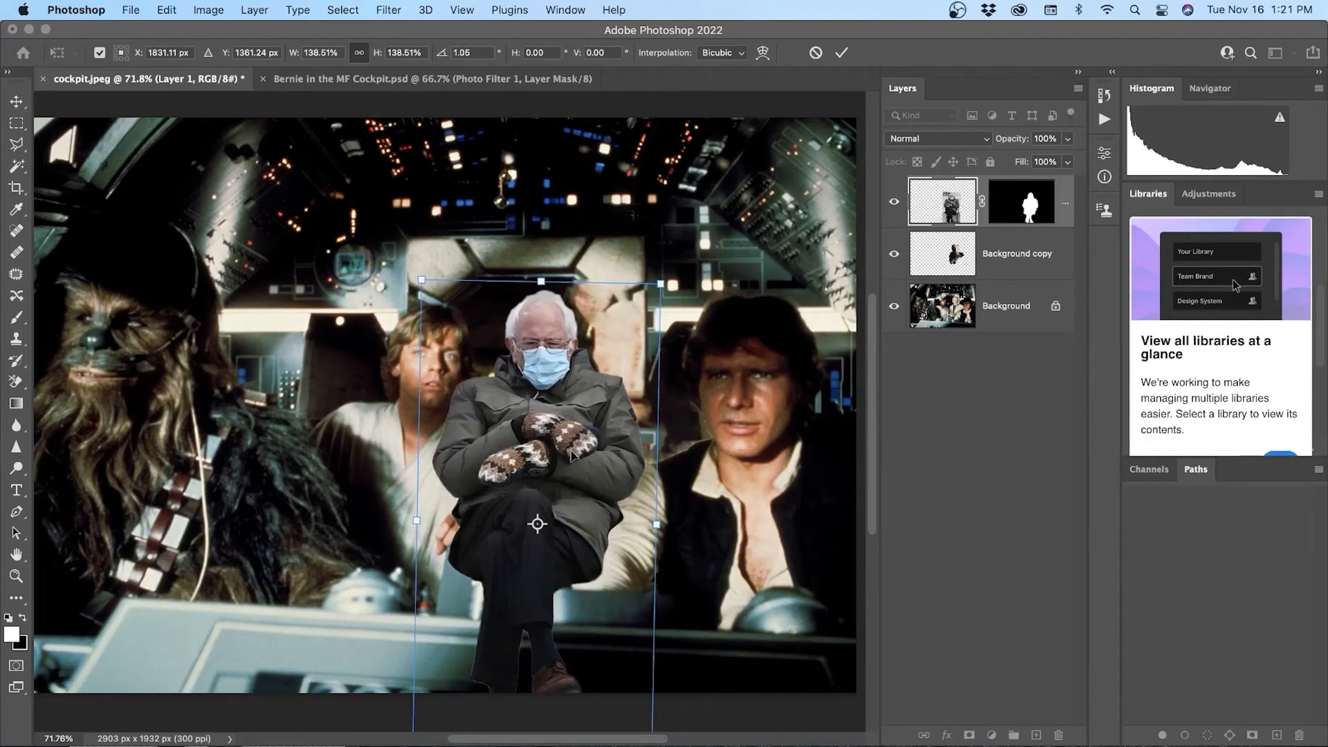
left_click_drag(572, 455, 643, 443)
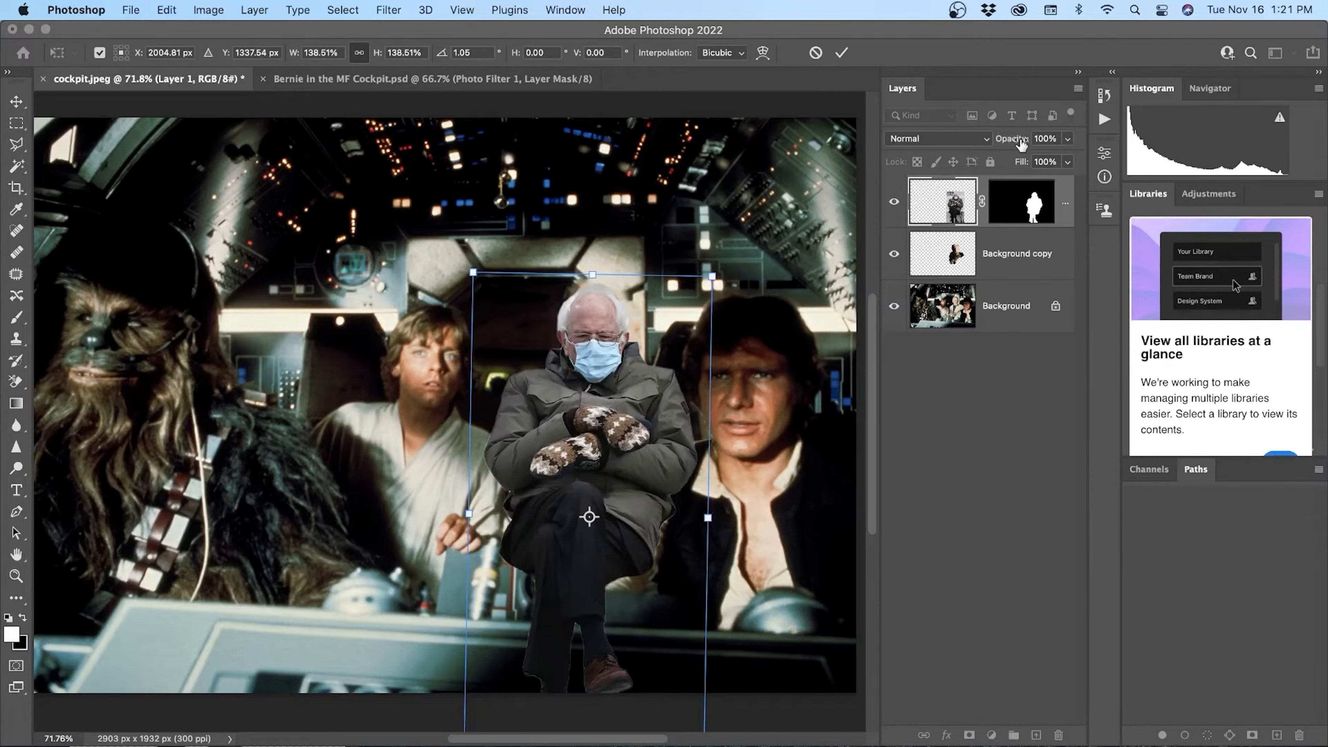
Step: Set the seated man's layer opacity to 76% and hide the Background copy layer to reveal the original bearded man
left_click_drag(1021, 144, 995, 148)
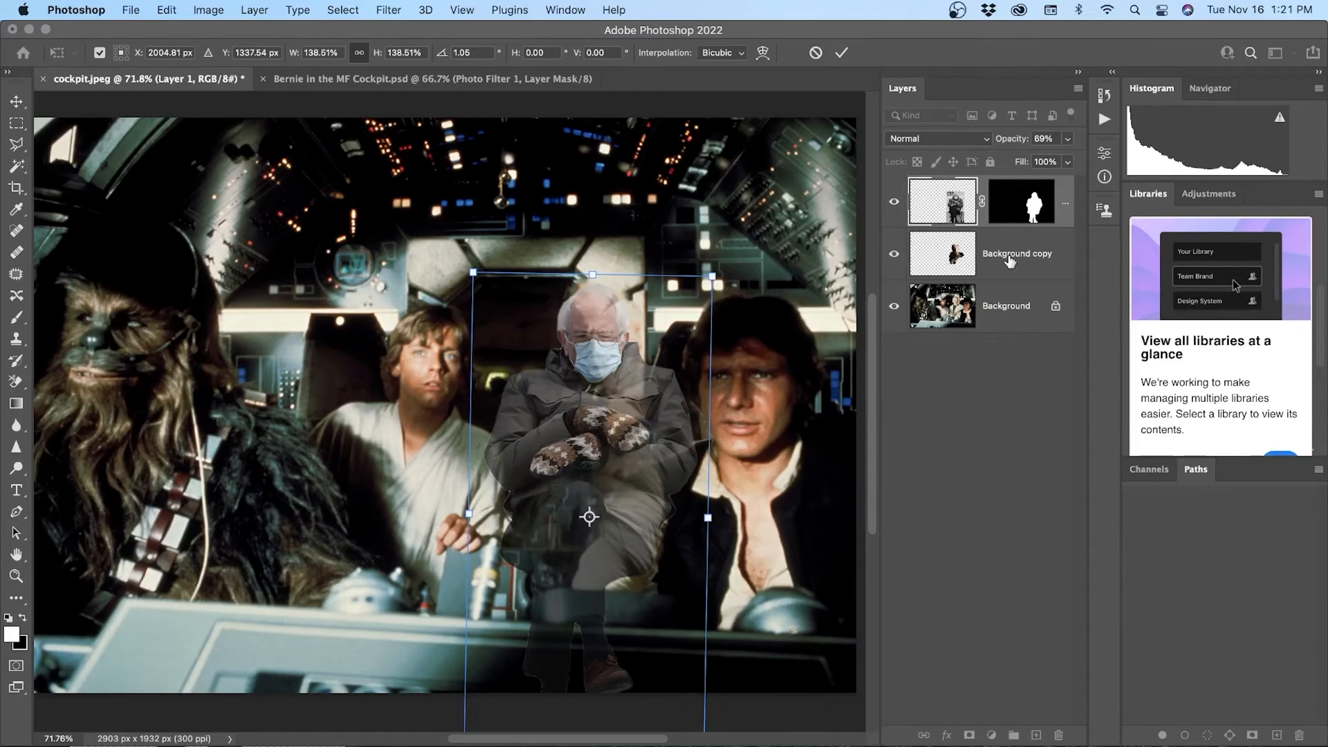
left_click(894, 255)
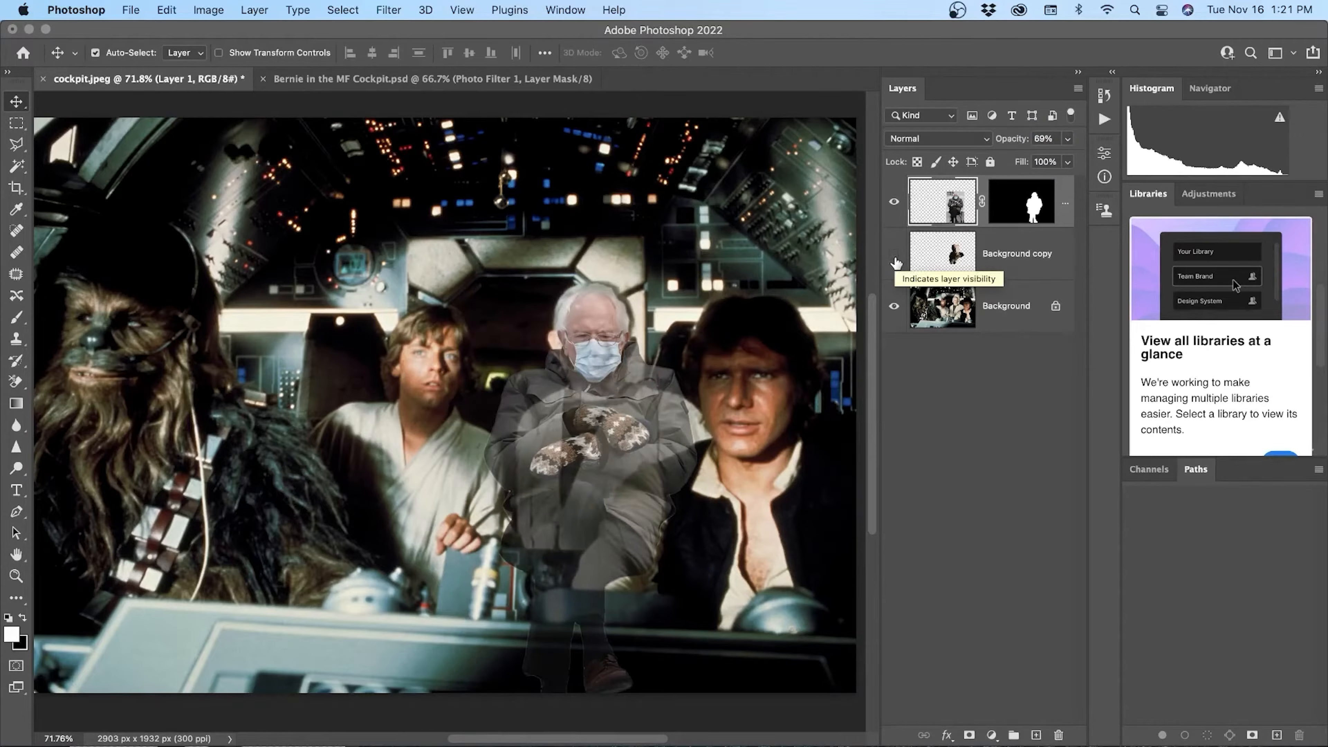
mouse_move(1013, 139)
left_mouse_down()
mouse_move(981, 145)
mouse_move(1018, 148)
left_mouse_up()
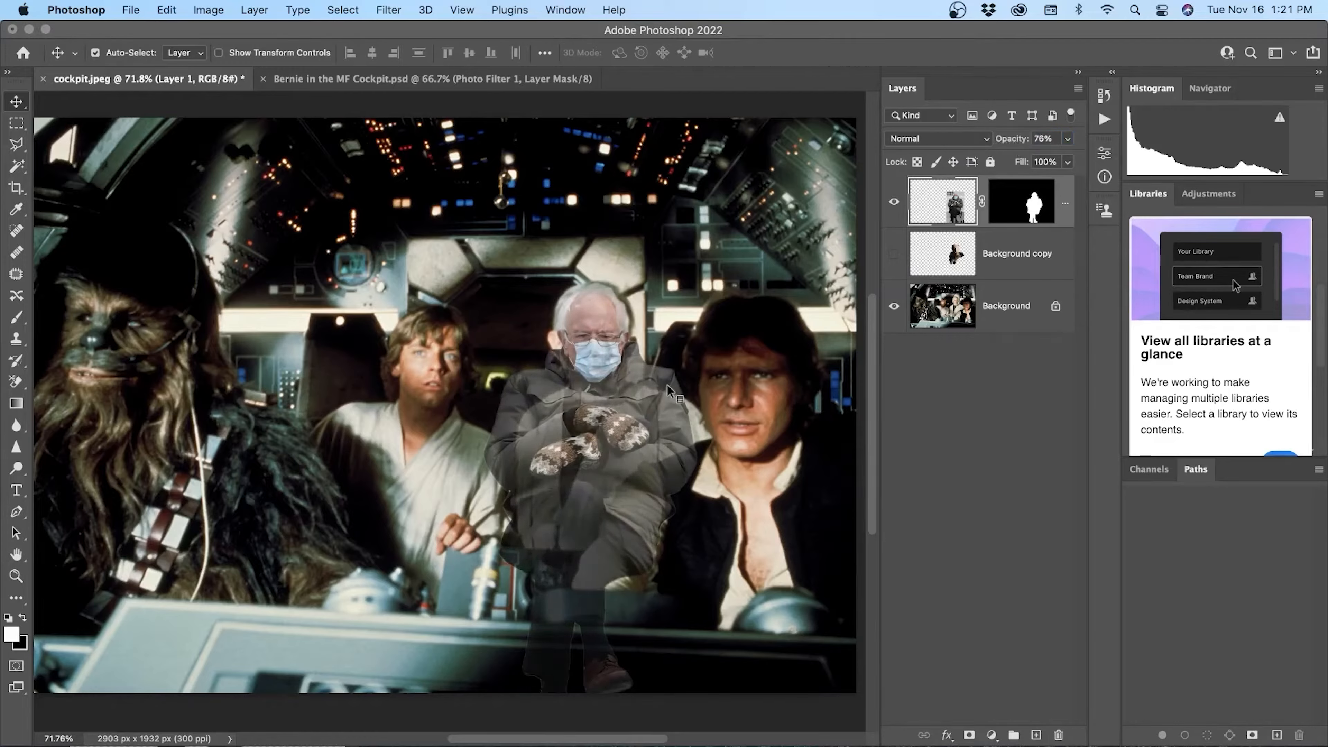
Step: Scale the semi-transparent seated man to about 104% and align him over the original bearded man
key("super+t")
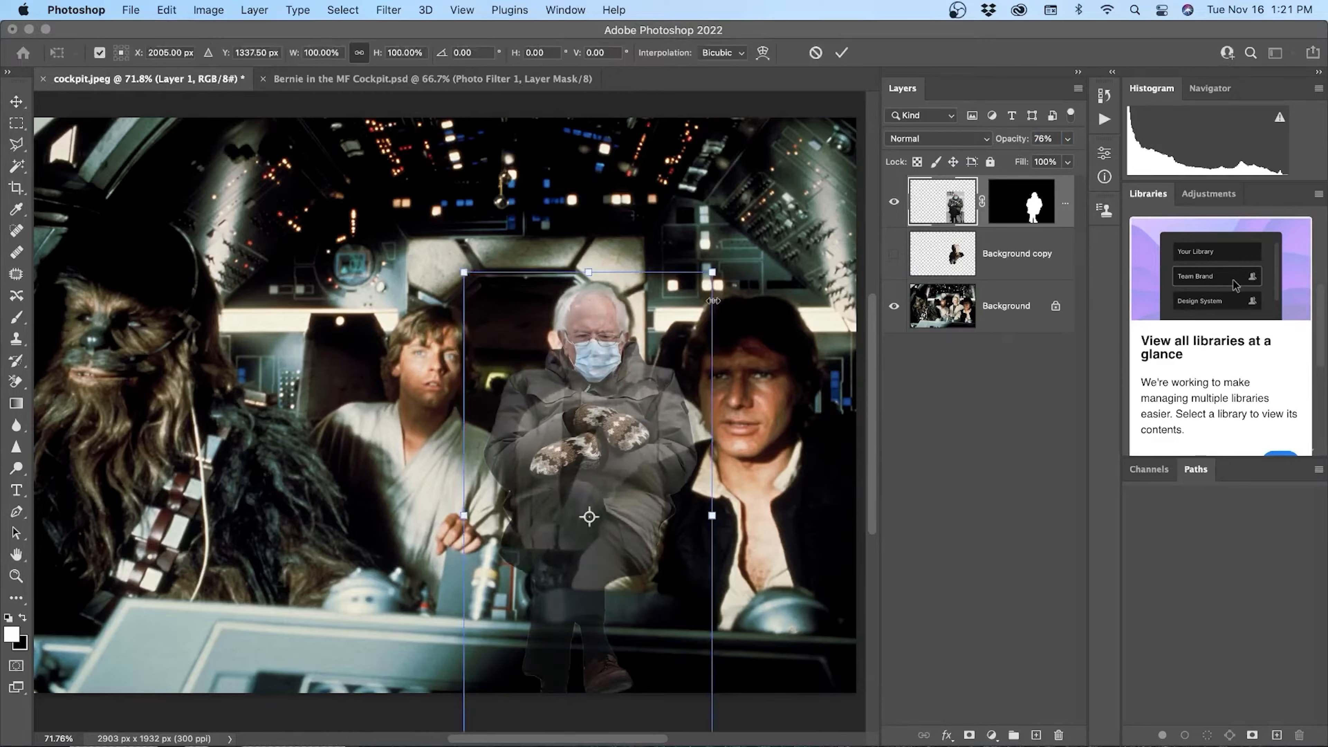
left_click_drag(710, 268, 715, 267)
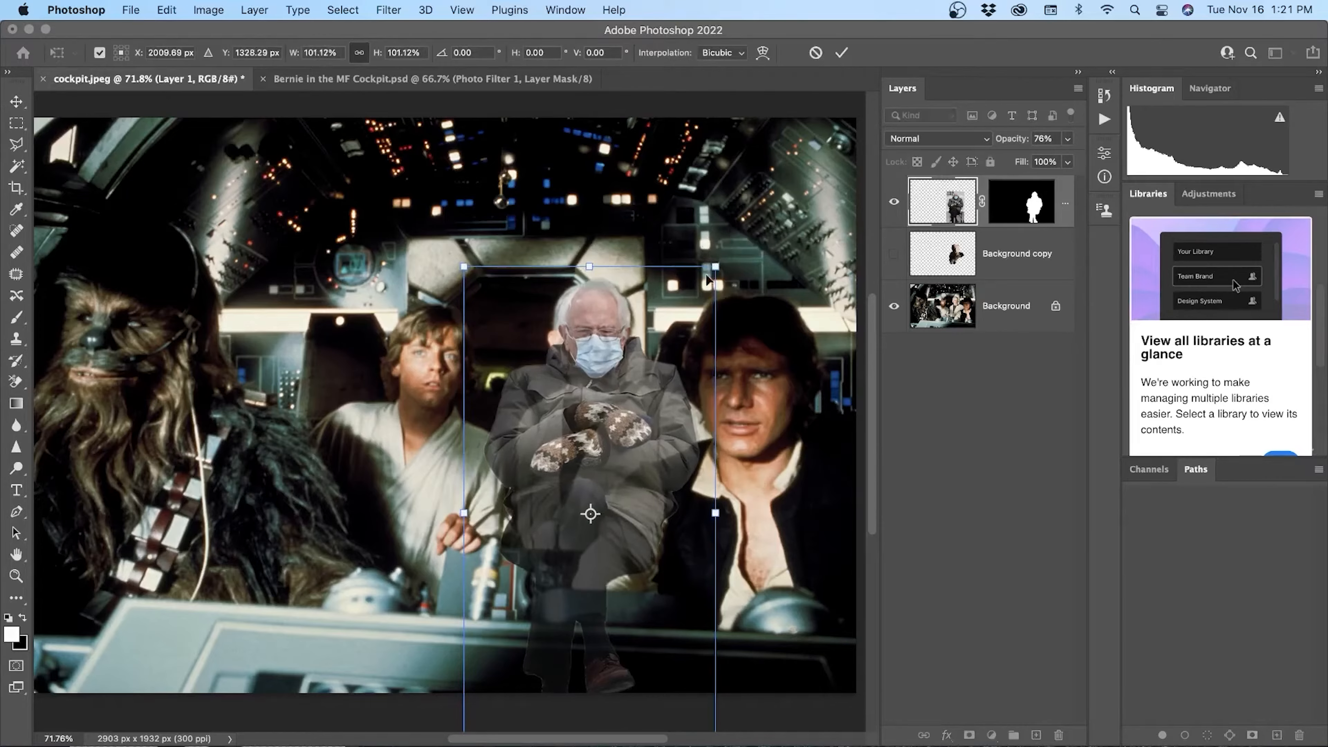
mouse_move(648, 389)
left_mouse_down()
mouse_move(638, 451)
mouse_move(644, 406)
mouse_move(669, 501)
mouse_move(650, 394)
left_mouse_up()
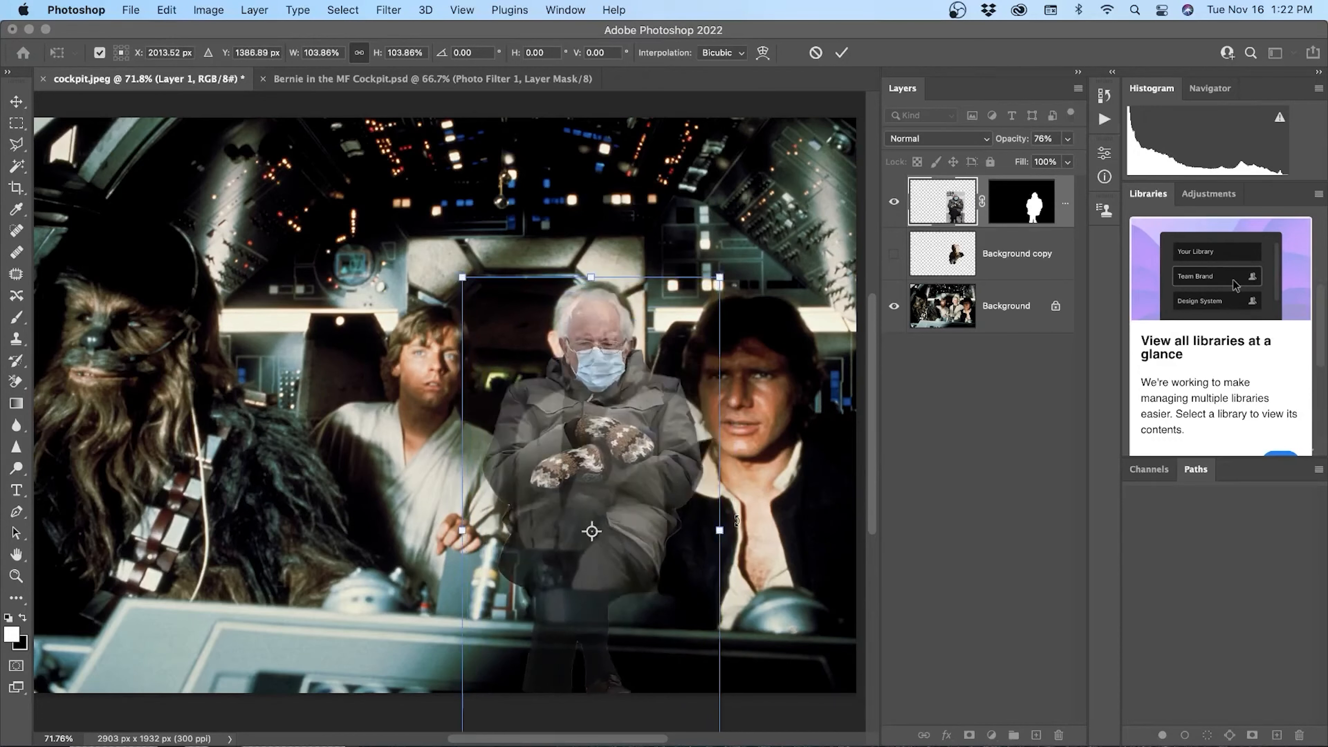
mouse_move(710, 445)
left_mouse_down()
mouse_move(729, 401)
mouse_move(709, 441)
left_mouse_up()
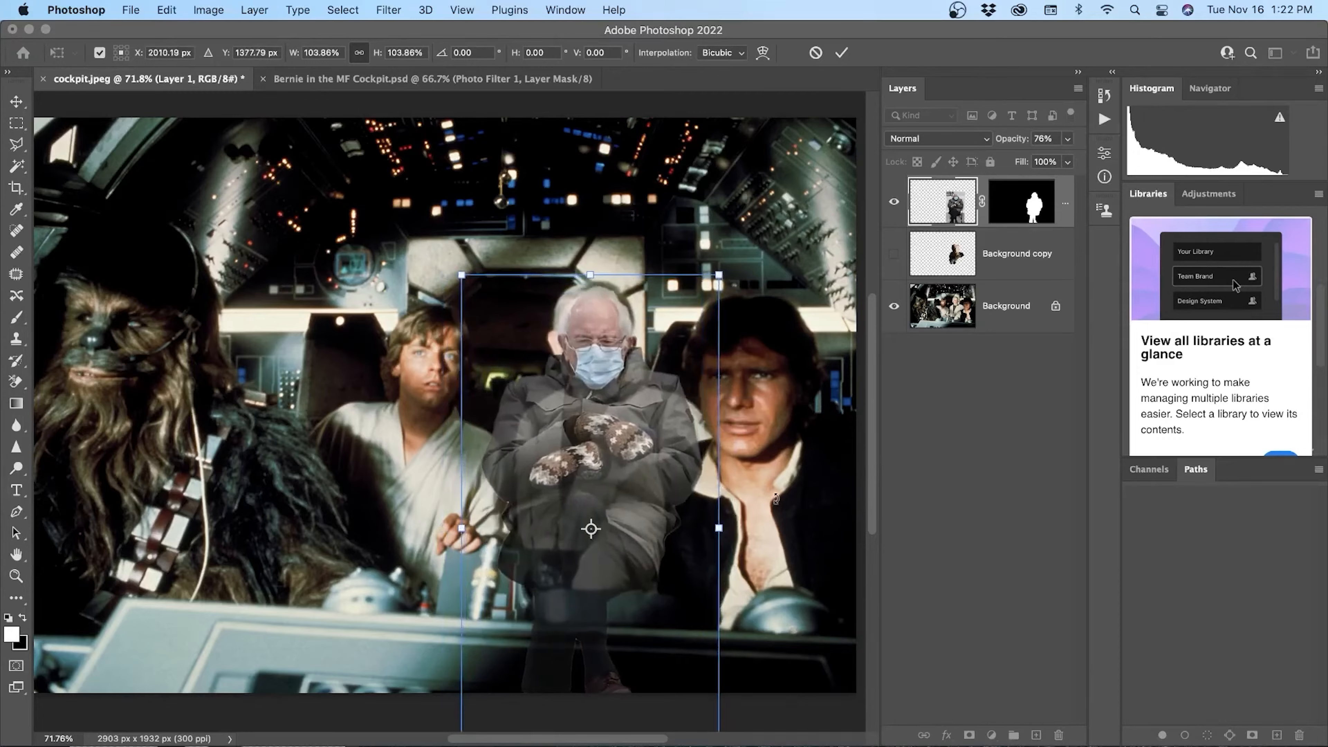
key("Return")
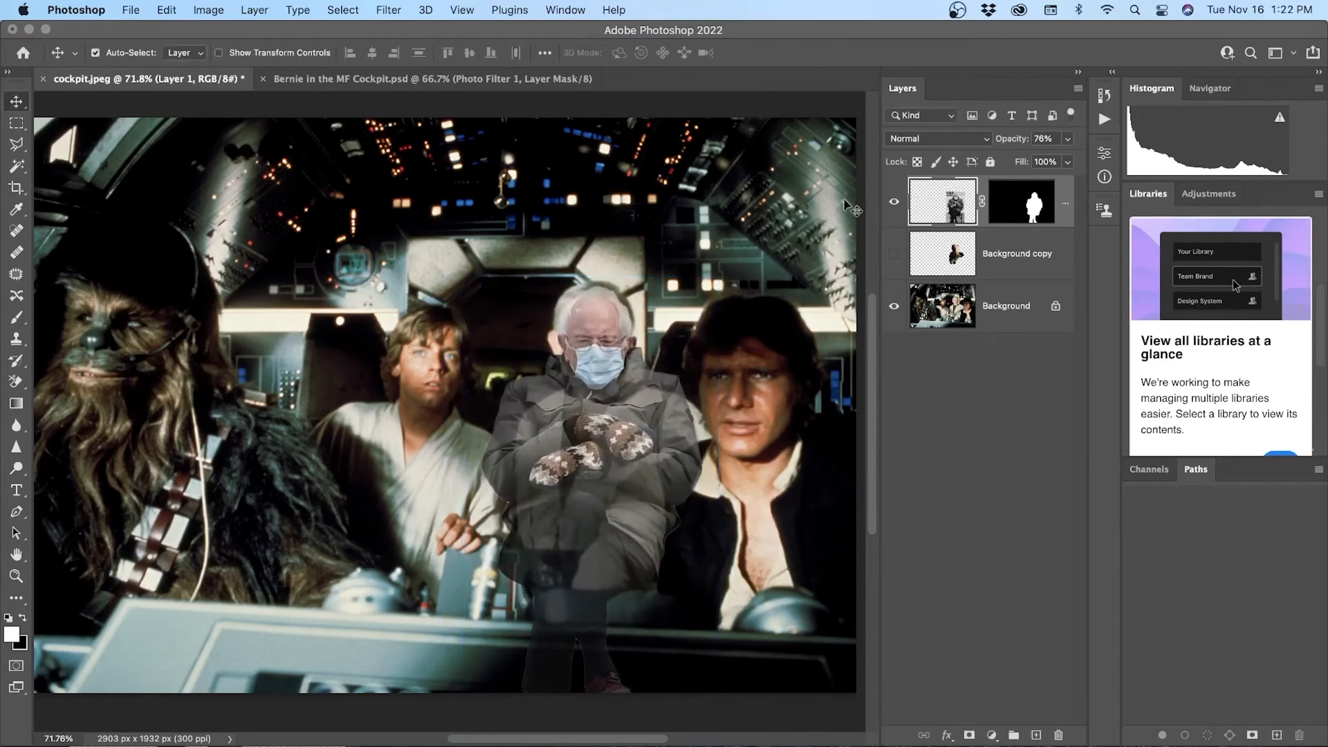
Step: Show the Background copy layer again and restore the seated man's layer opacity to 100%
left_click(894, 254)
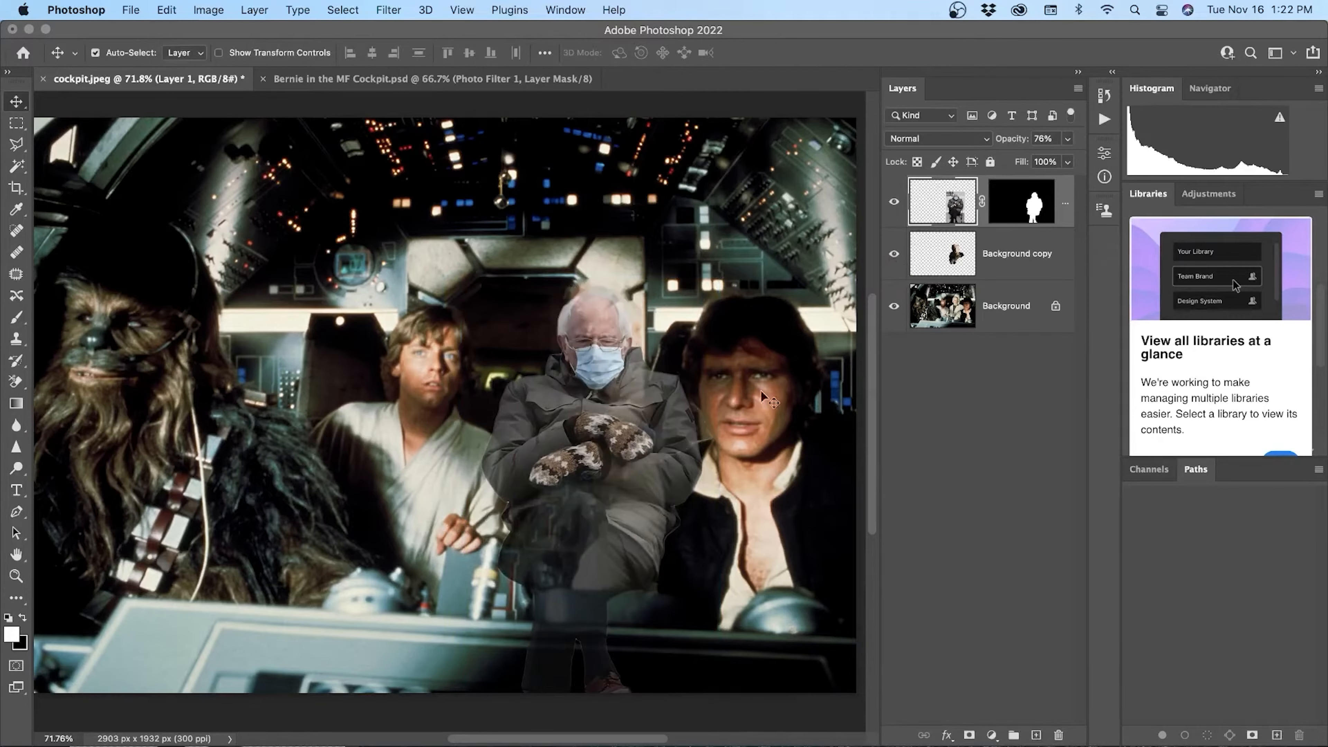
left_click_drag(1020, 138, 1238, 138)
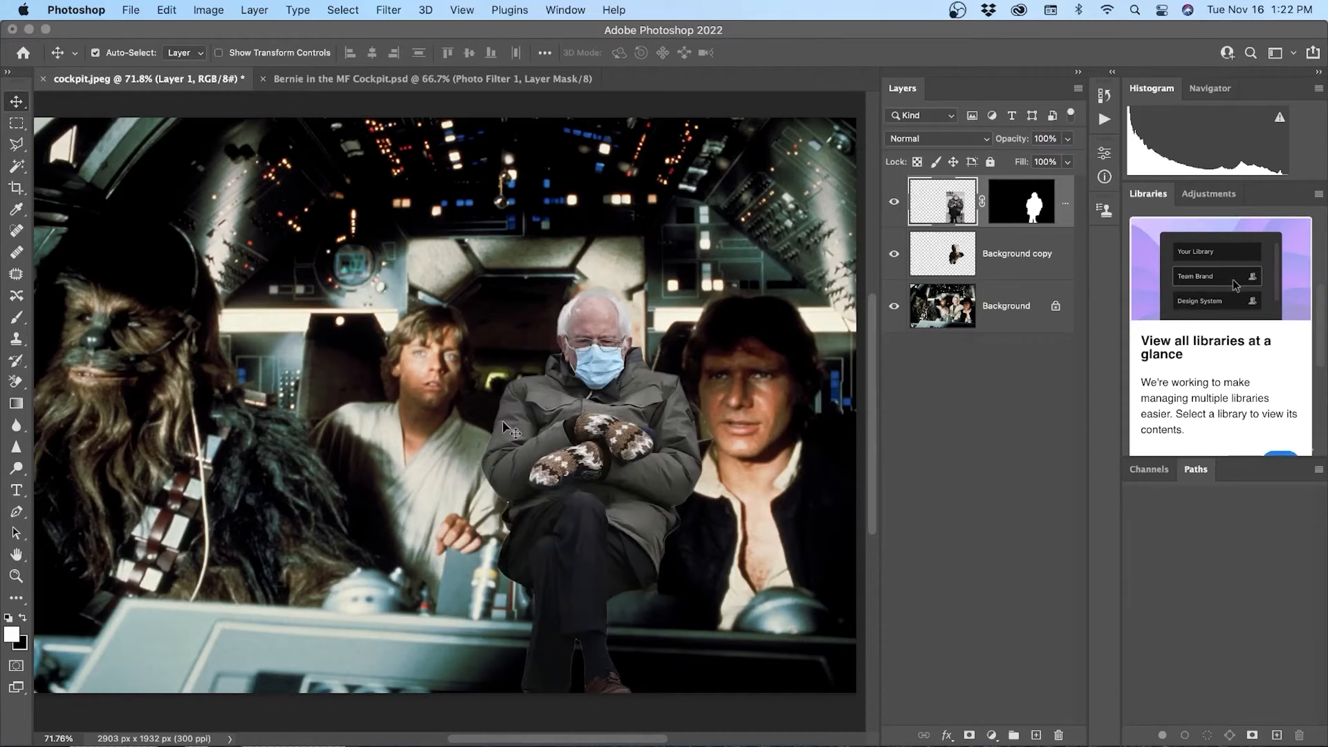
Step: Load the Background copy layer's outline as a selection, invert it, and make the seated man's layer mask active
left_click(951, 268)
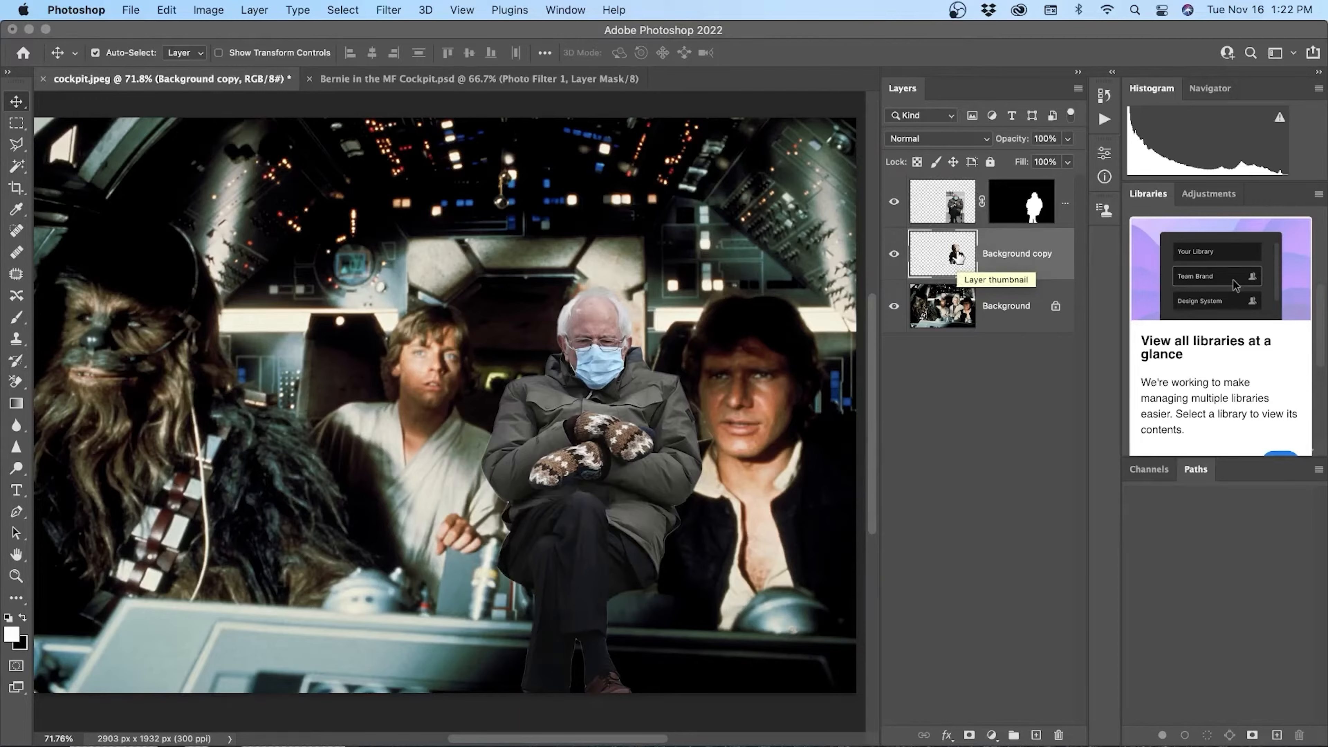
key("super")
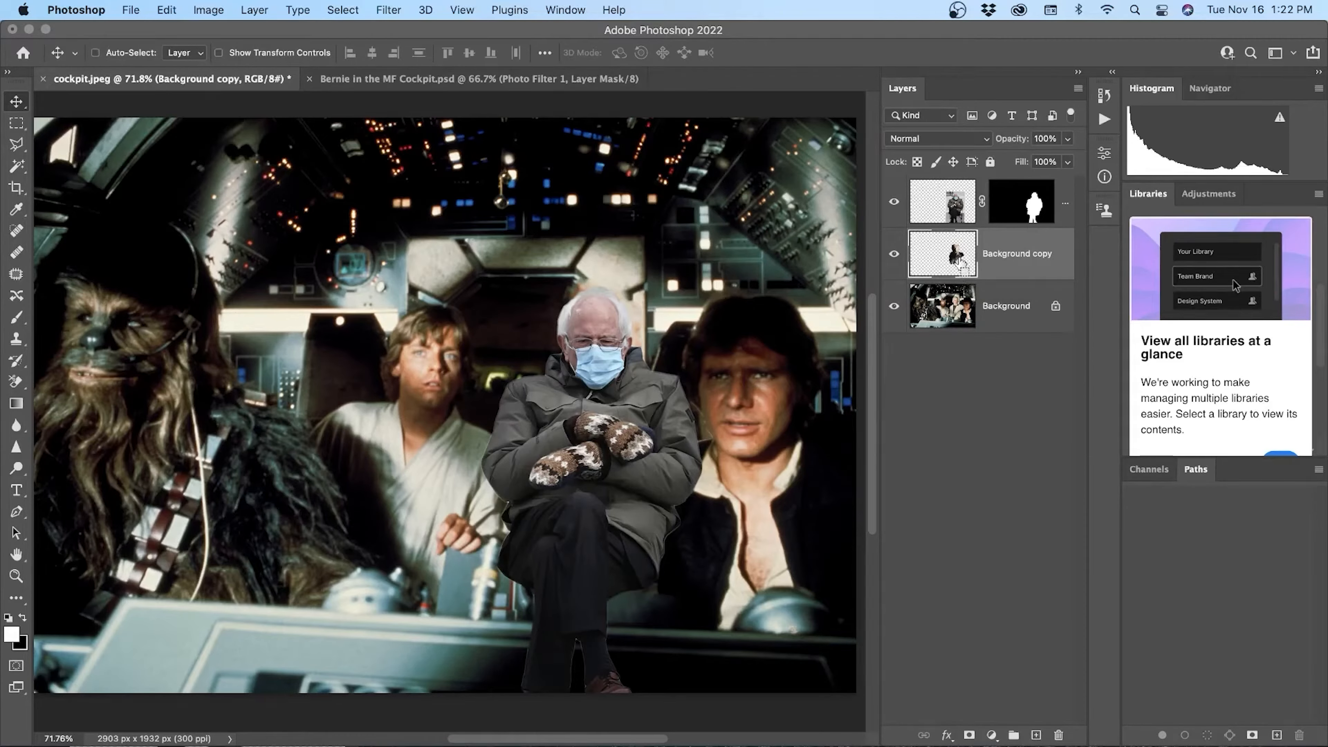
left_click(960, 264, "super")
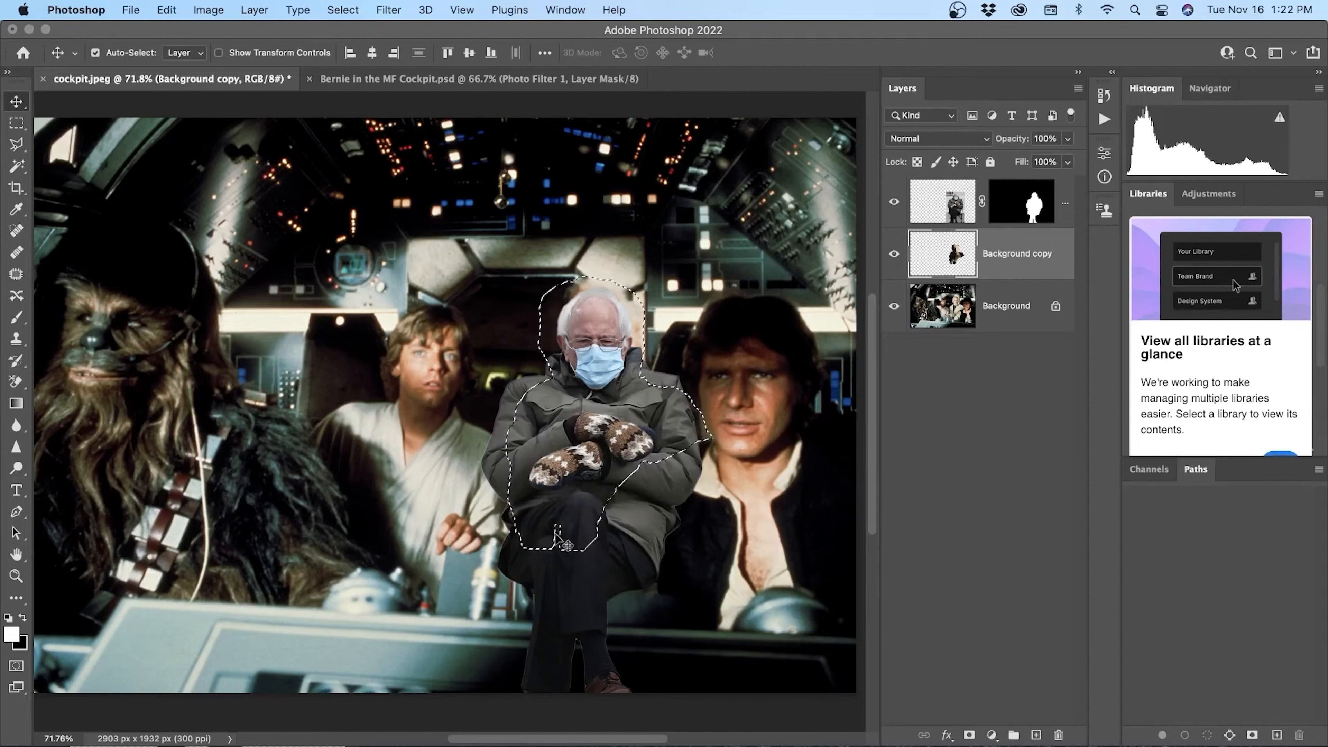
left_click(16, 125)
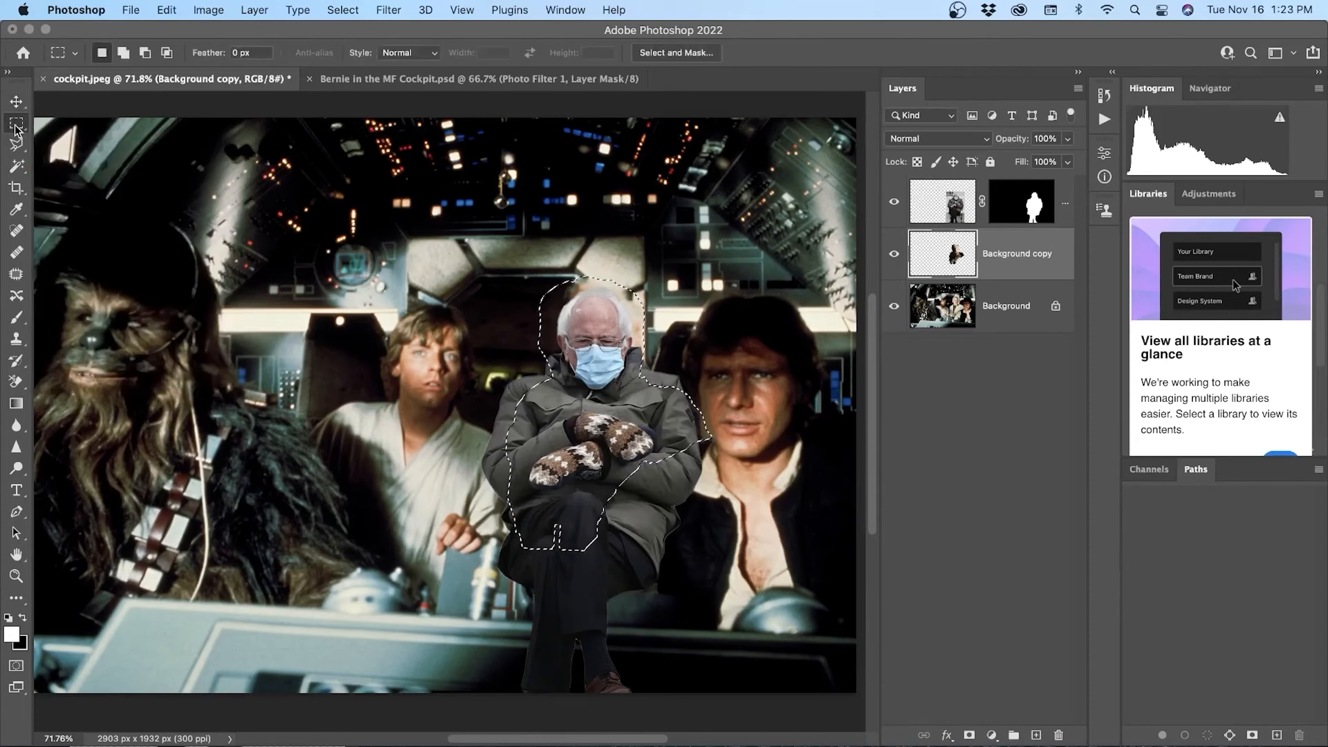
right_click(605, 385)
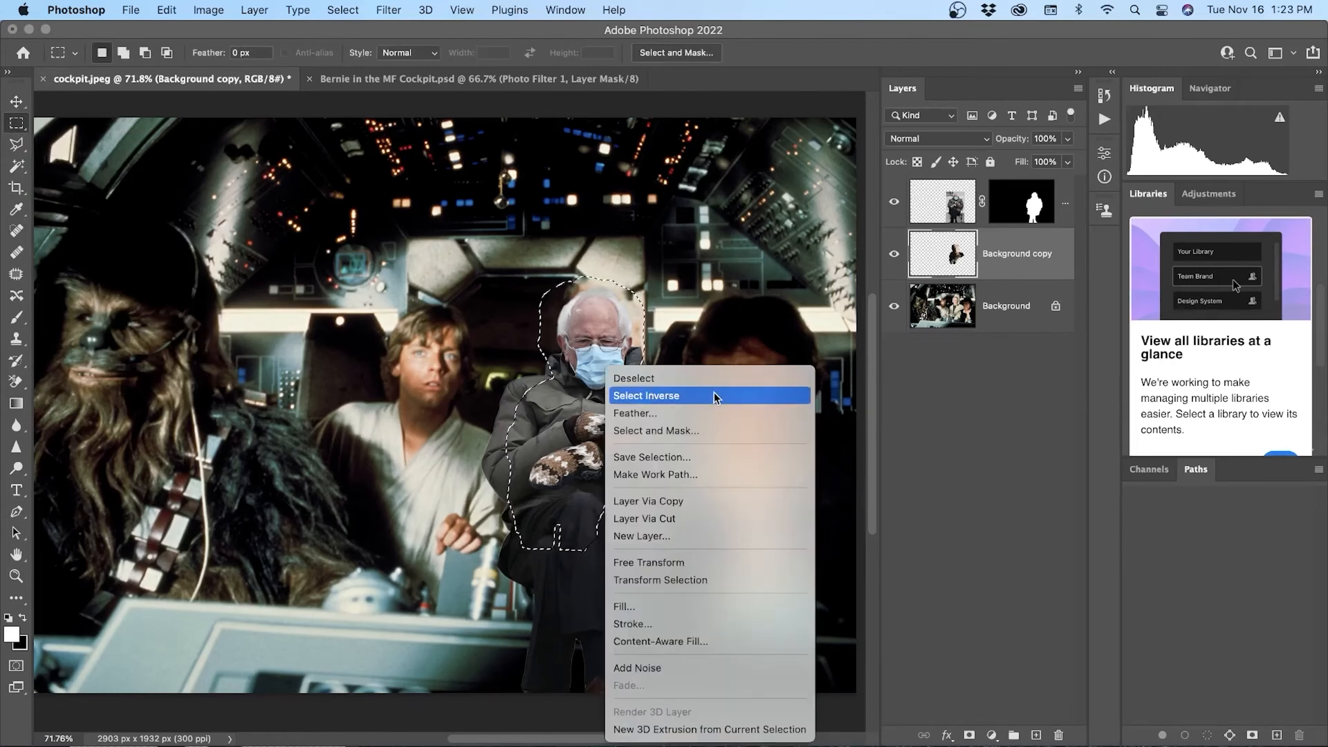
left_click(667, 399)
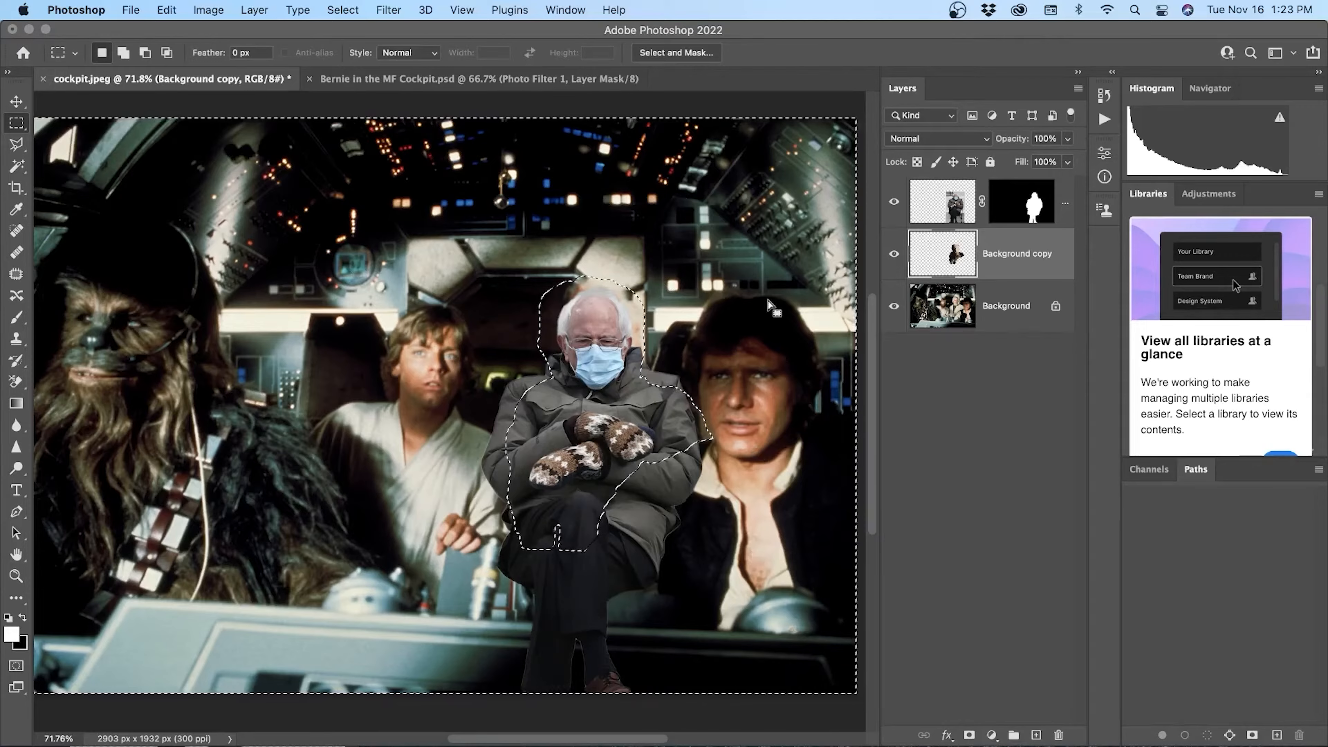
left_click(1032, 209)
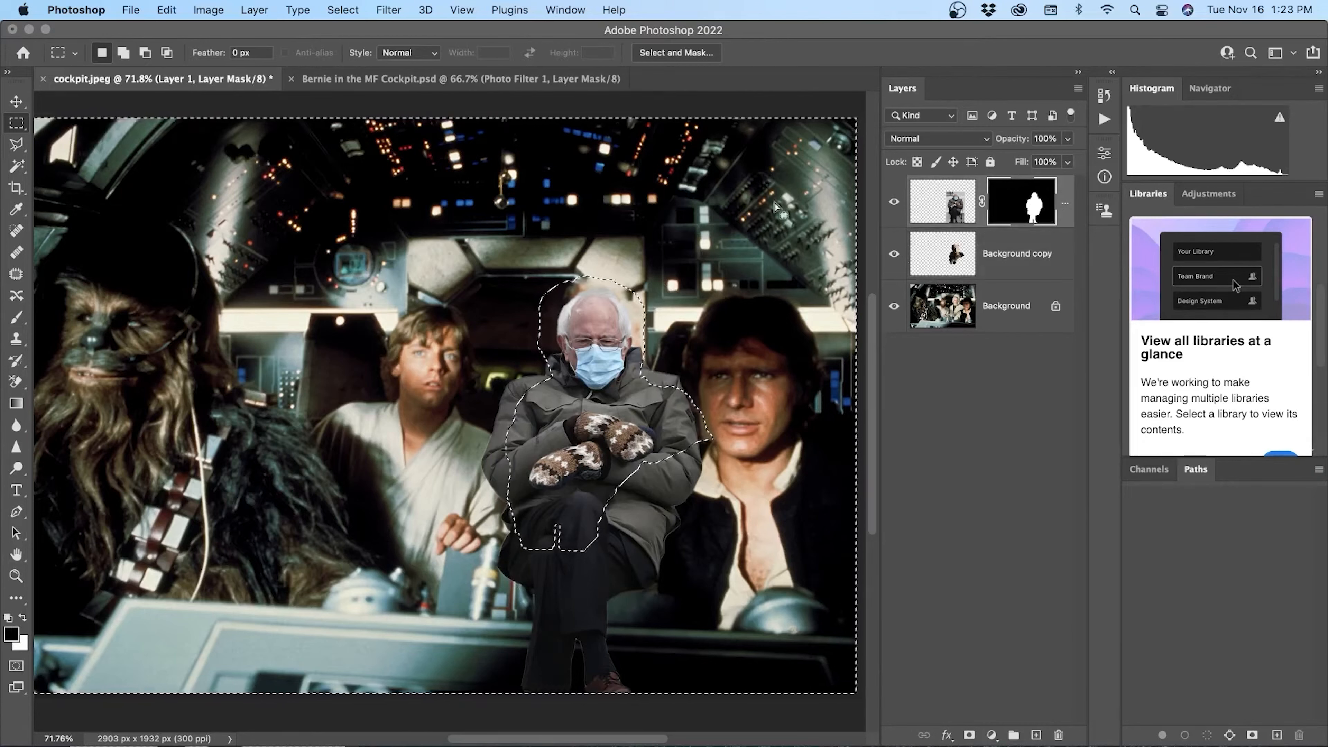
Step: Activate the Brush tool and swap the foreground and background colours so white is in front
left_click(16, 317)
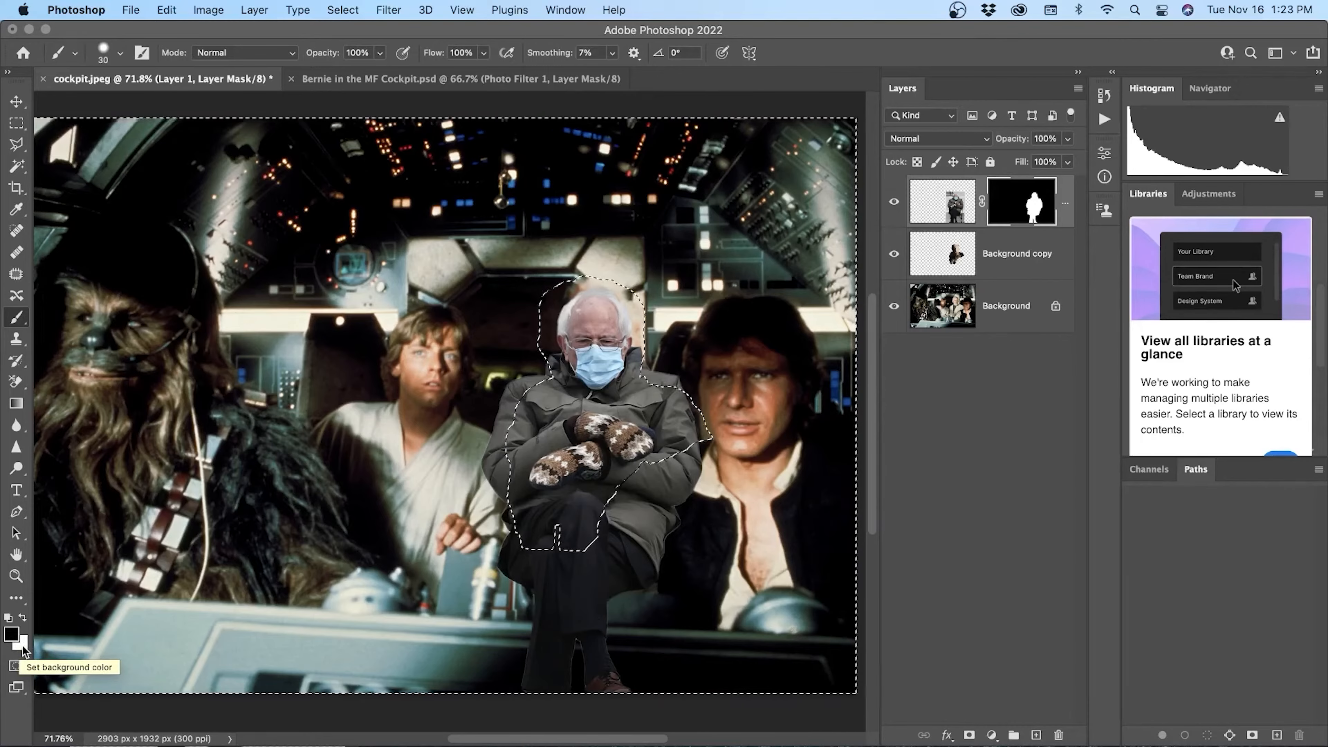
left_click(23, 618)
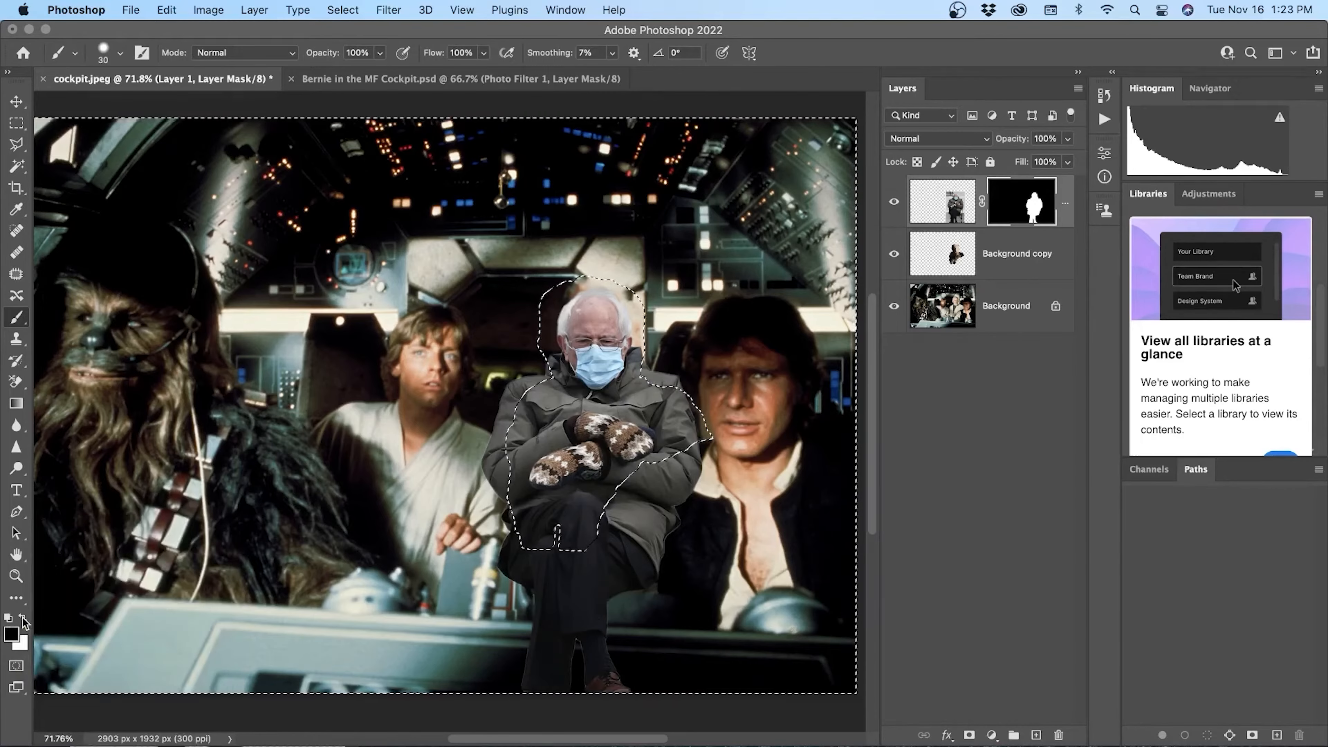
left_click(24, 621)
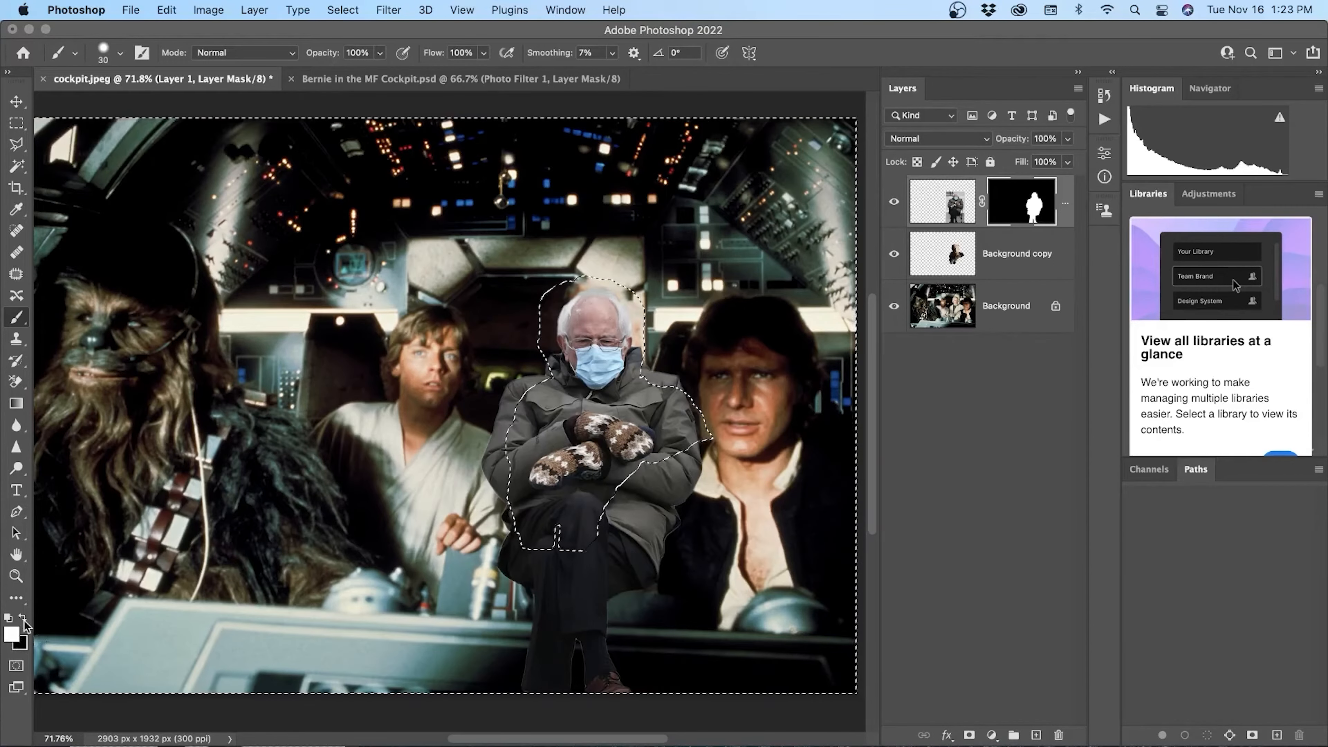
Step: Try a red (e00000) and a dull grey (736868) as the foreground colour for painting on the layer mask
left_click(15, 633)
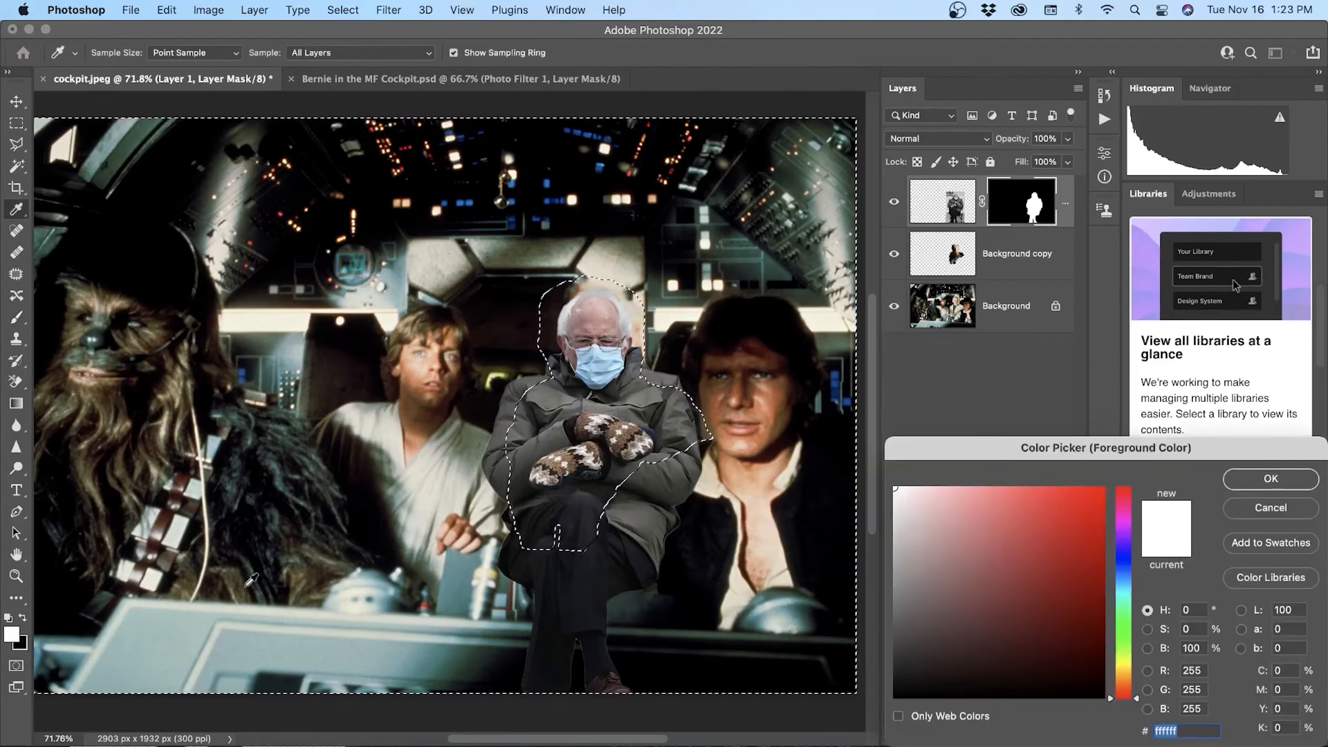
left_click(1100, 512)
left_click(1263, 483)
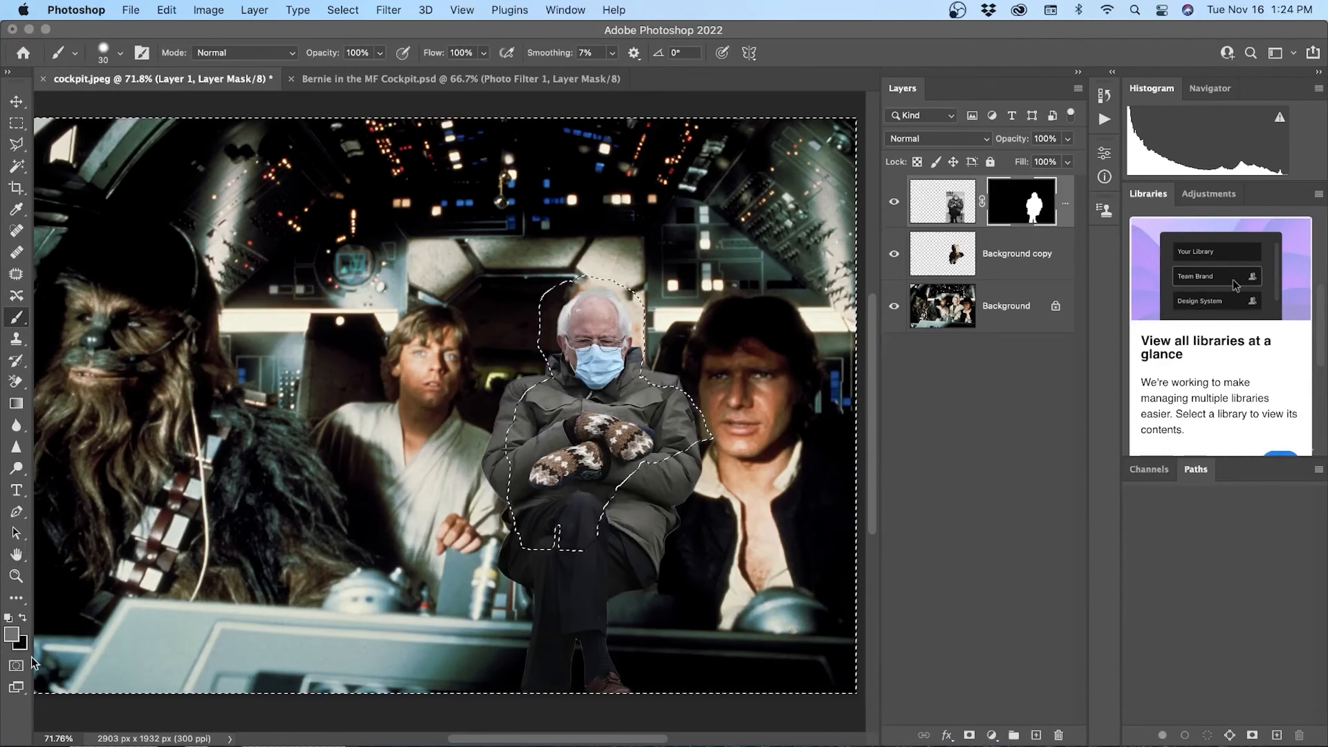
left_click(12, 633)
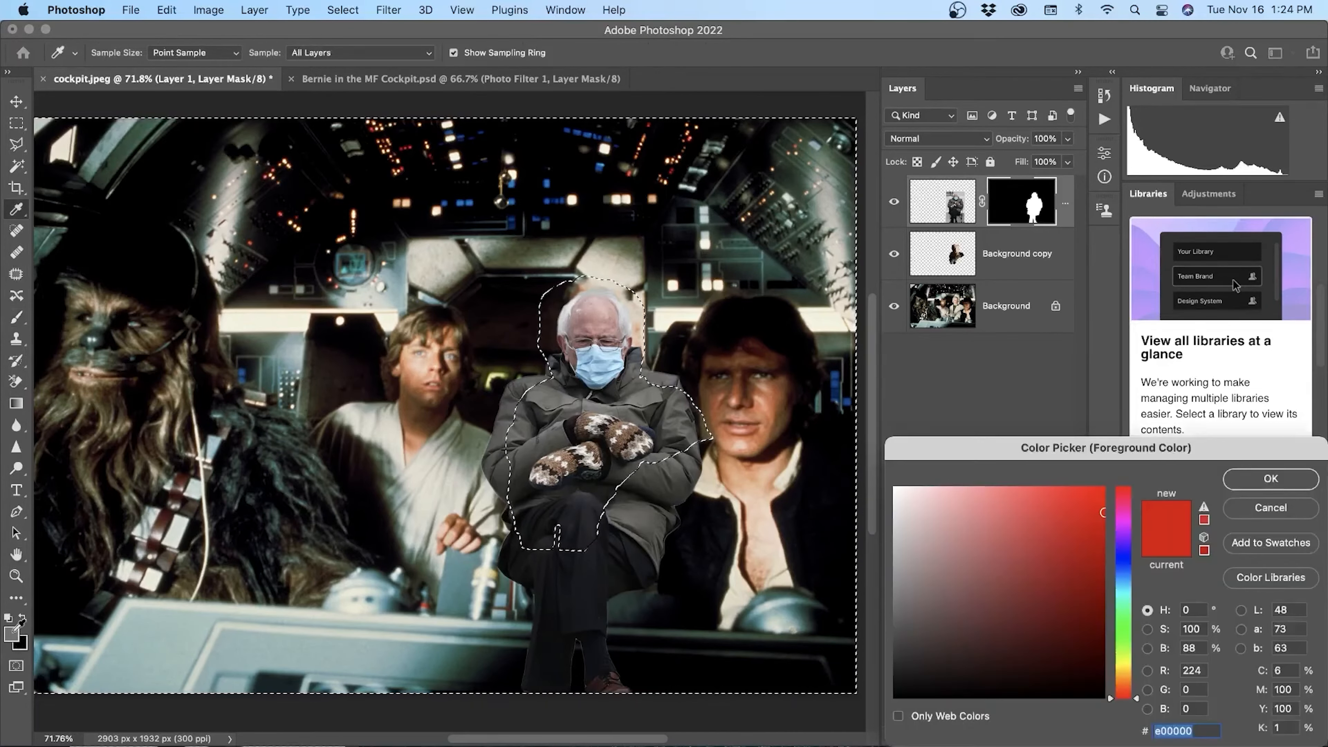
left_click(1254, 482)
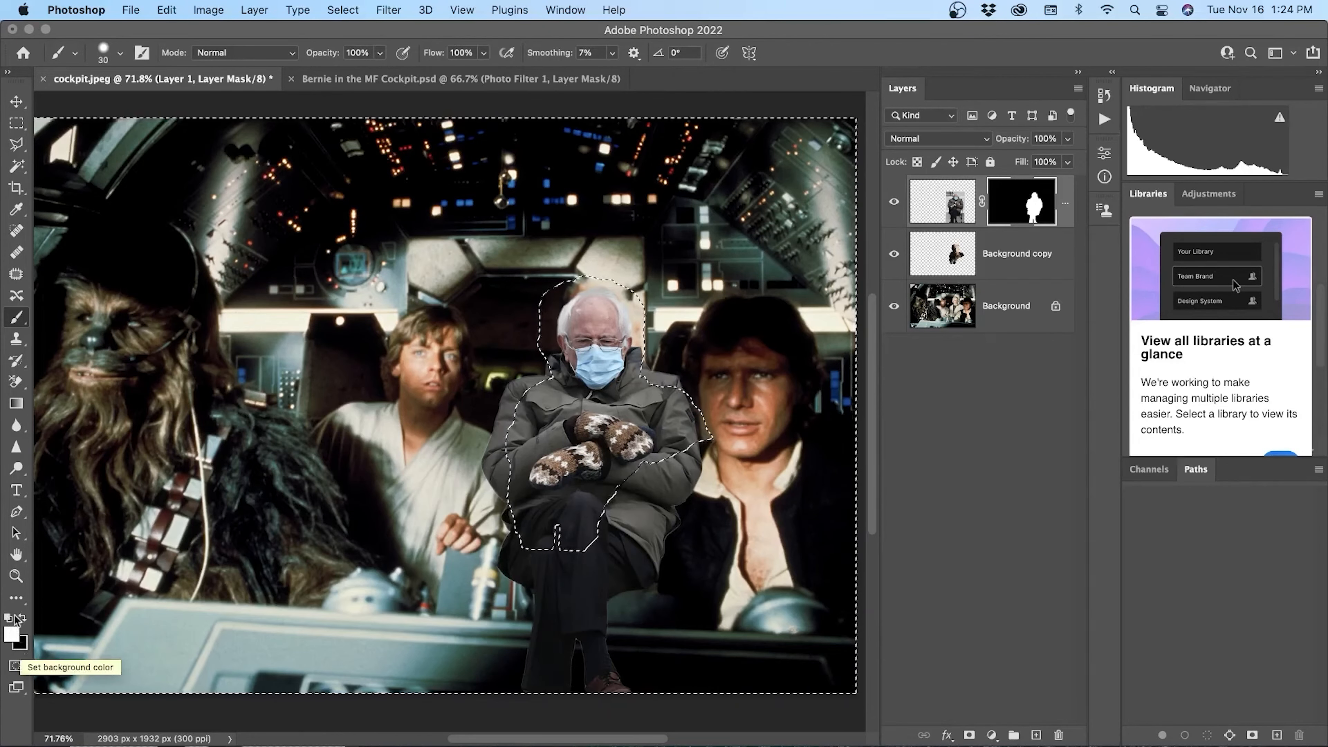
left_click(11, 633)
left_click(801, 595)
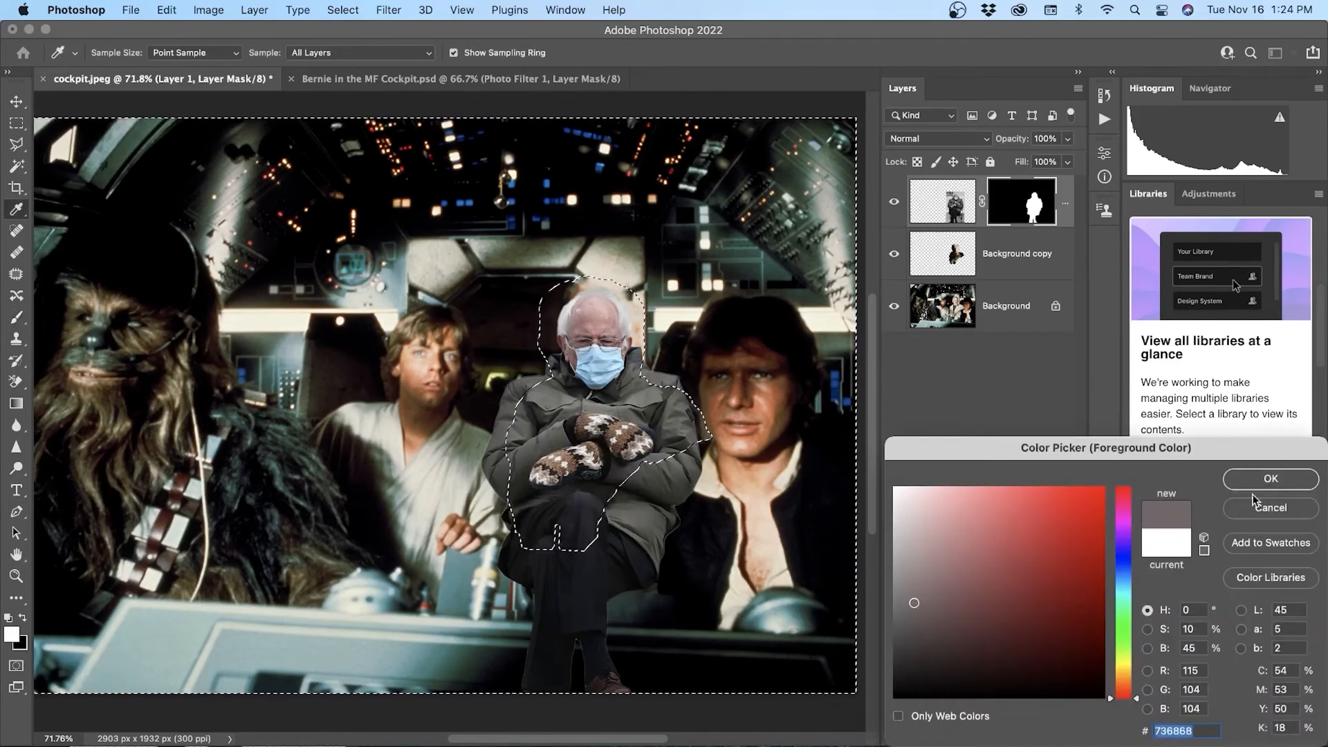
left_click(1267, 479)
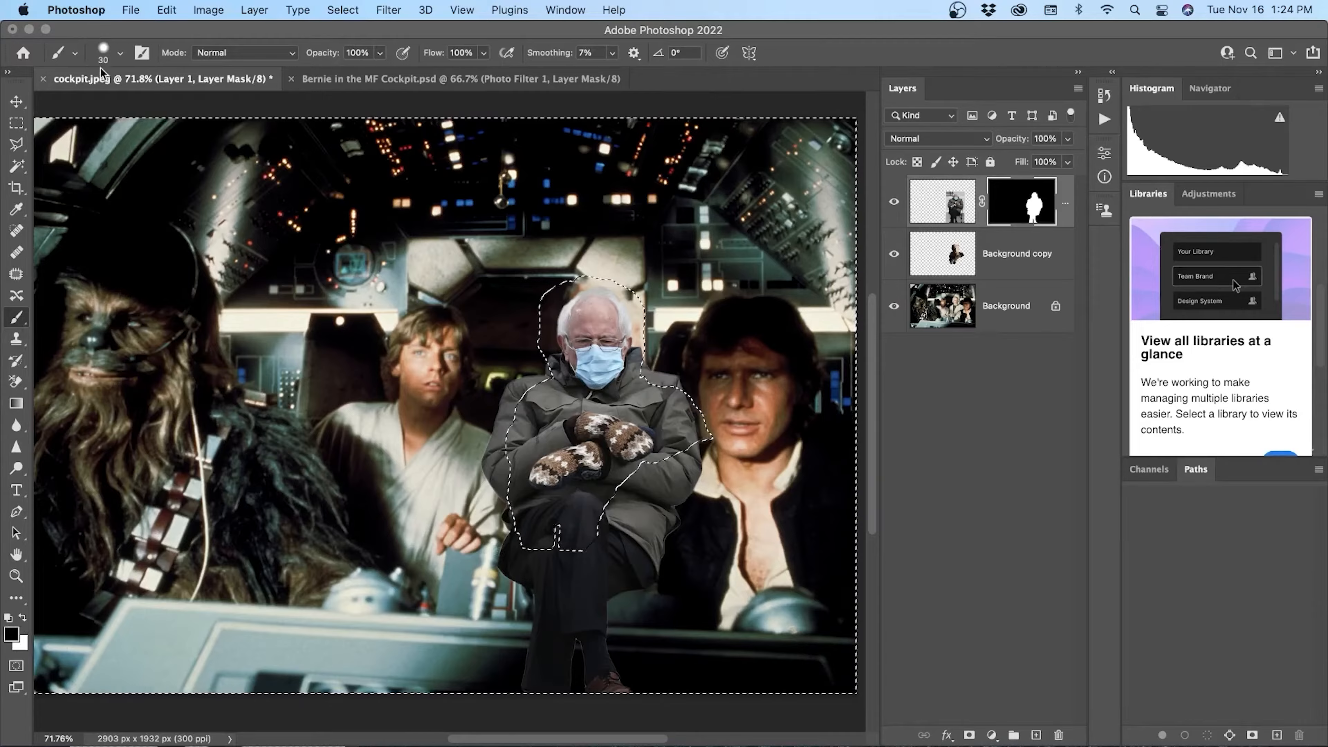
Step: Check the brush's size and hardness settings and enlarge the brush to 125 px
left_click(108, 50)
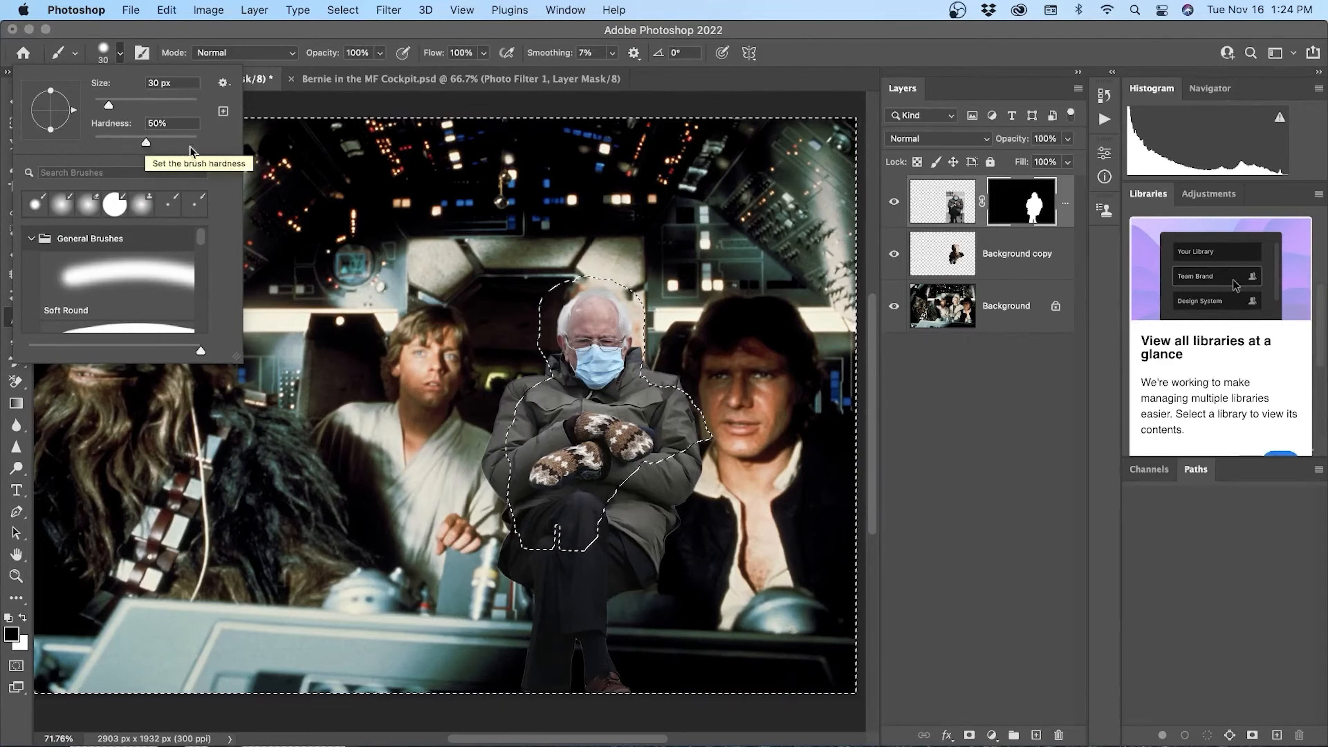
left_click(119, 54)
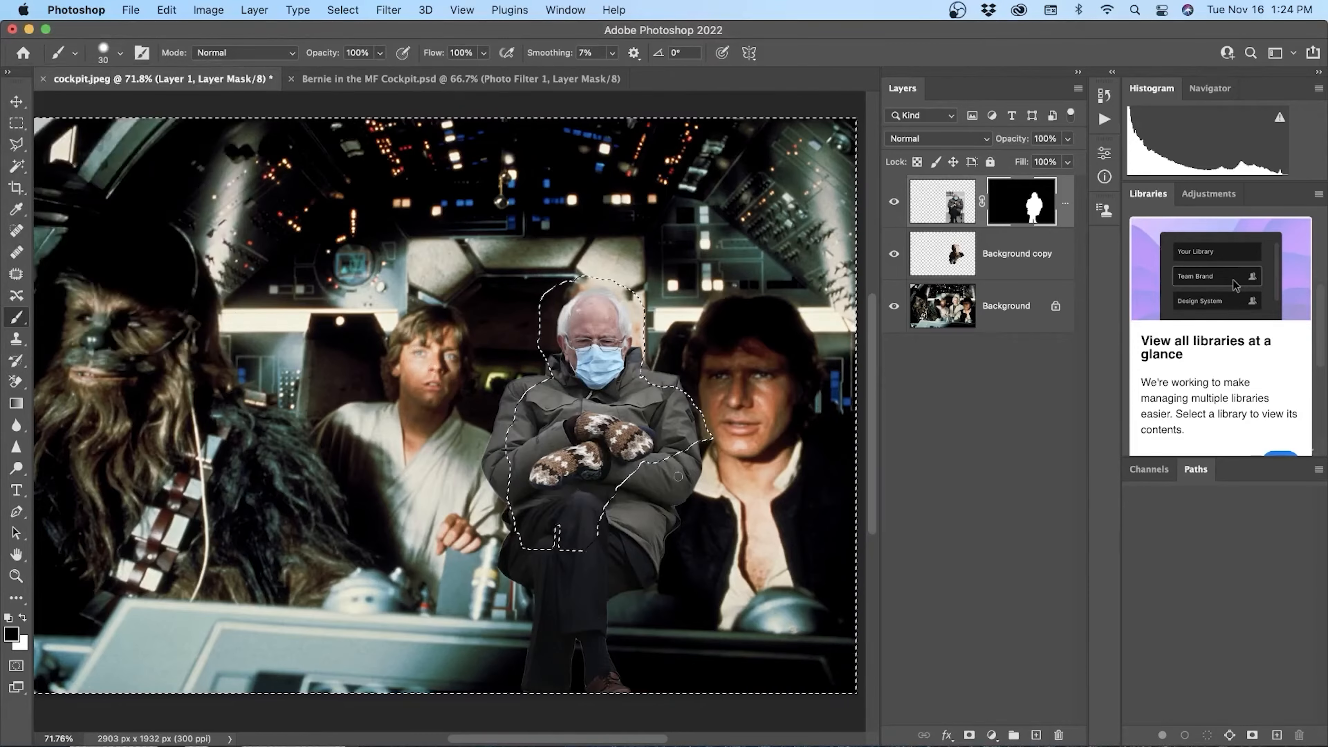
scroll(658, 479, "up", 6)
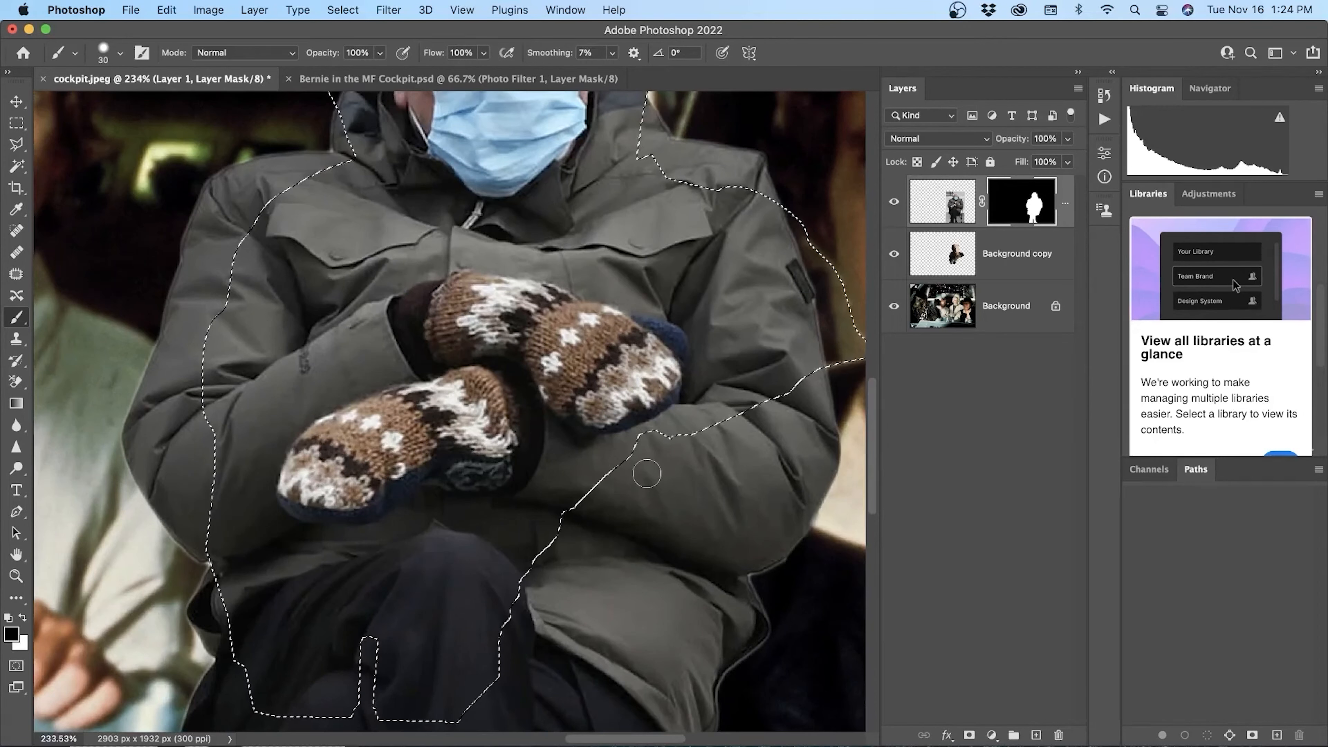
key("bracketright")
key("bracketright")
key("bracketright")
key("bracketright")
key("bracketright")
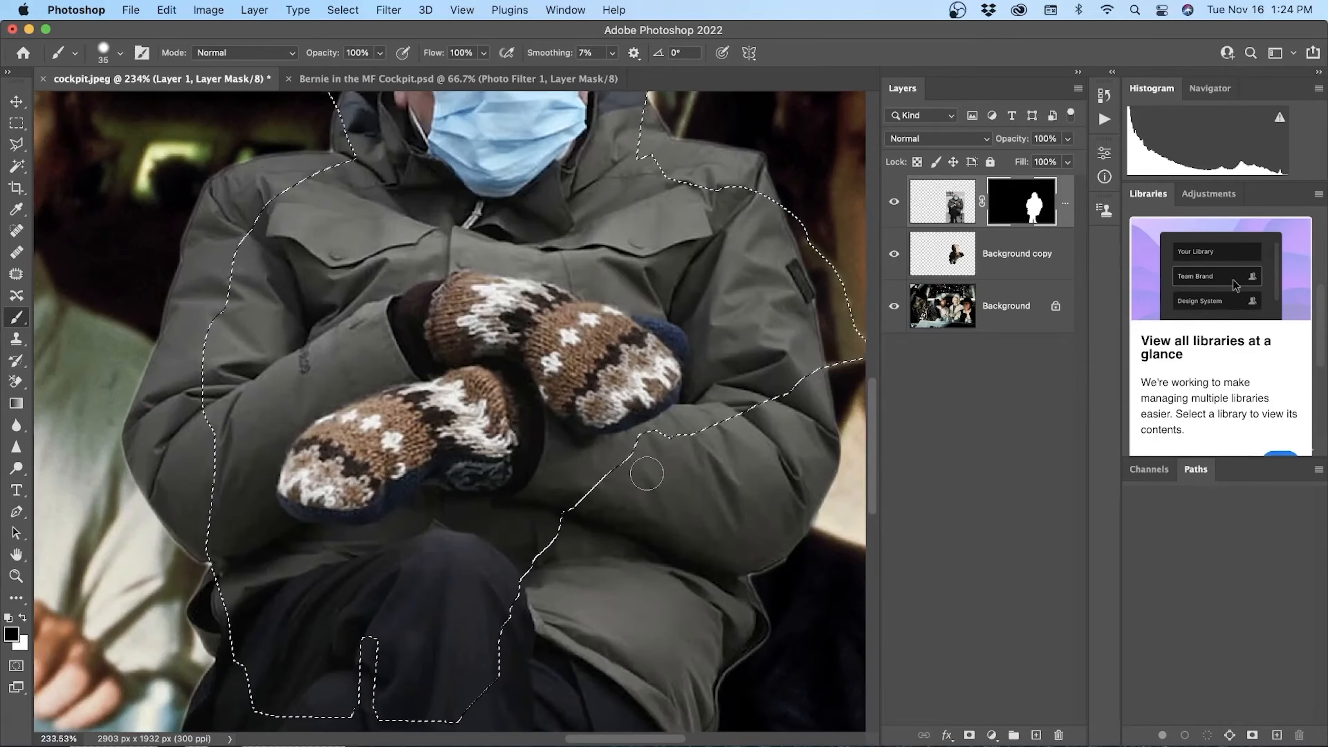
key("bracketright")
key("bracketright")
key("bracketright")
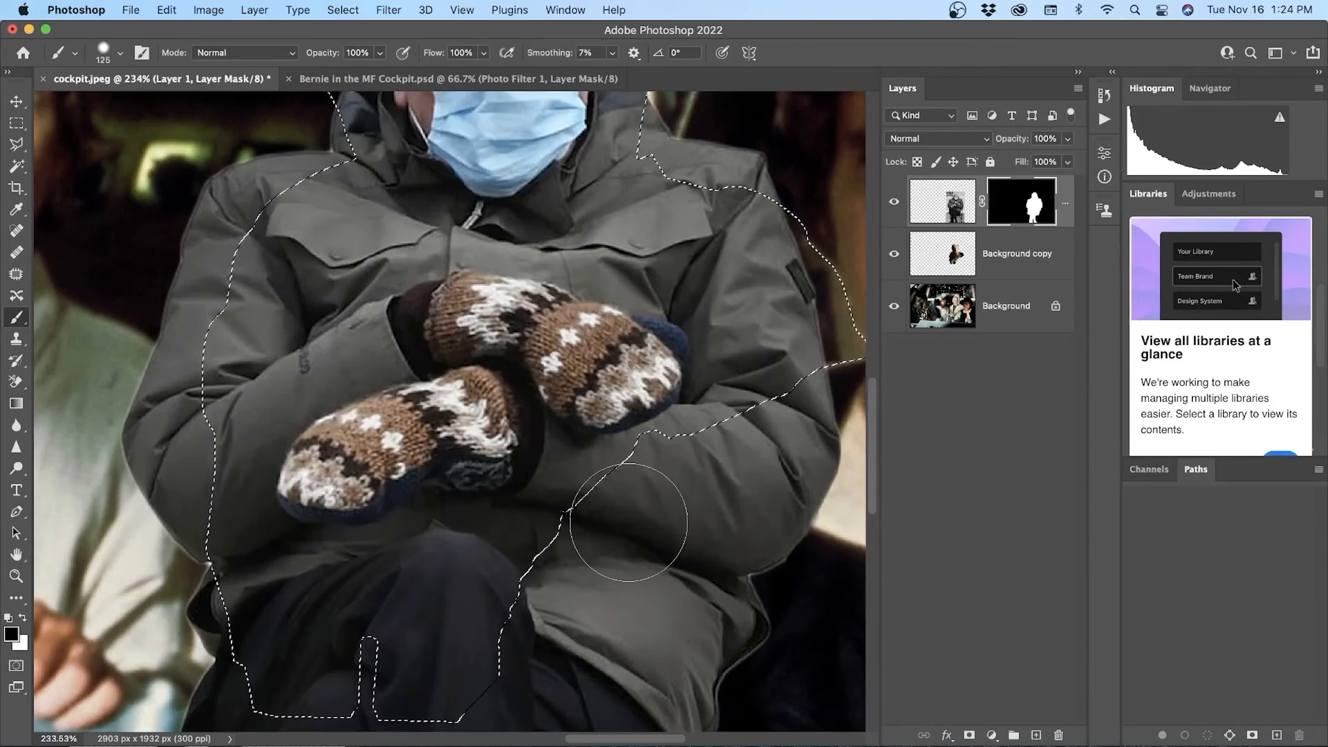
Step: Paint black on the layer mask inside the selection to hide the seated man's jacket over the vested man's shoulder and sleeve
mouse_move(632, 527)
left_mouse_down()
mouse_move(684, 487)
mouse_move(793, 456)
mouse_move(706, 489)
mouse_move(735, 567)
mouse_move(737, 653)
mouse_move(612, 636)
mouse_move(578, 532)
mouse_move(534, 695)
mouse_move(671, 717)
left_mouse_up()
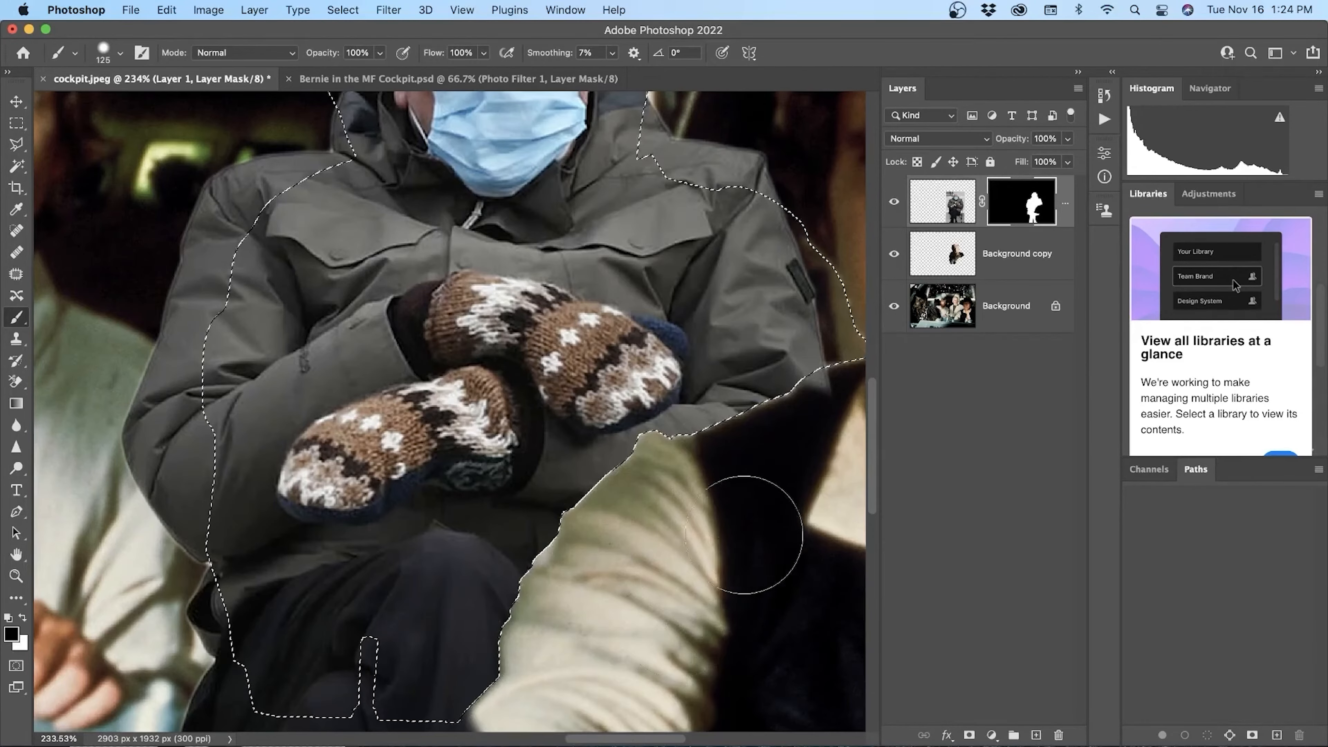
key("space")
left_click_drag(758, 539, 499, 584)
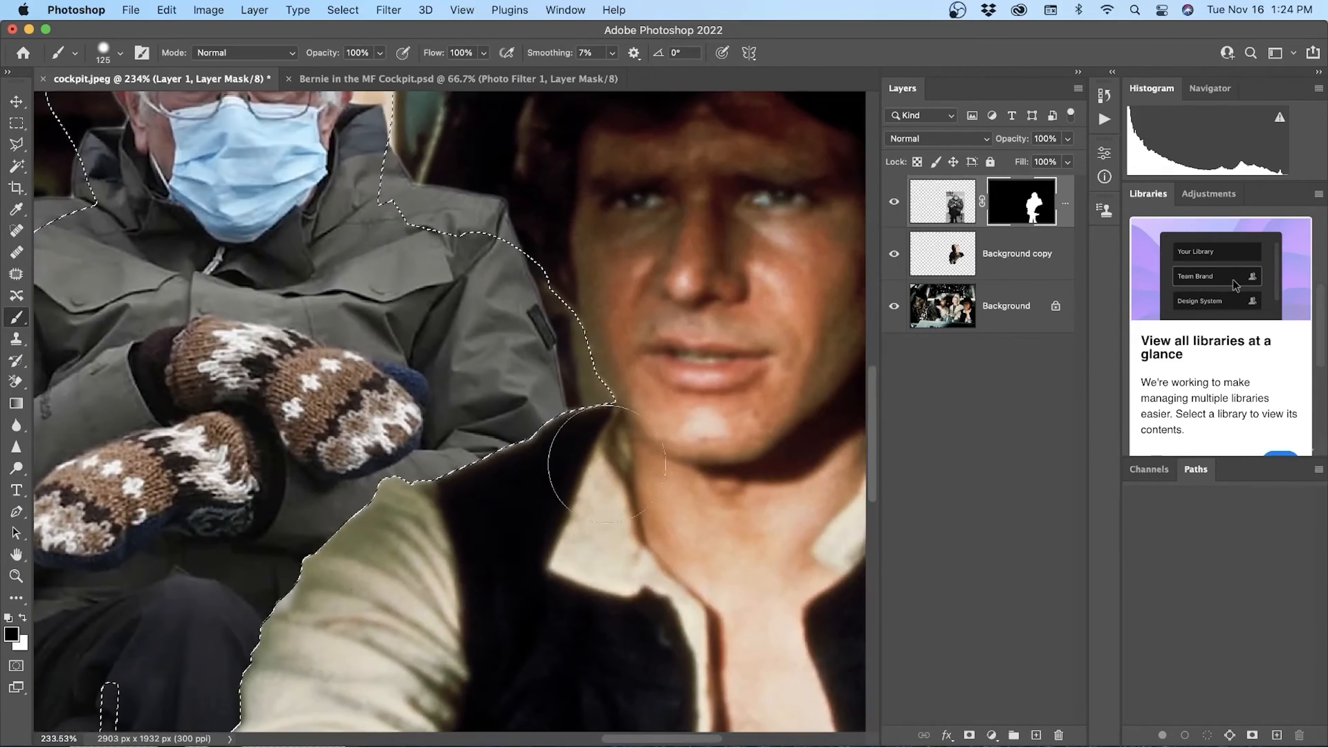
key("space")
mouse_move(471, 643)
left_mouse_down()
mouse_move(474, 587)
mouse_move(612, 384)
left_mouse_up()
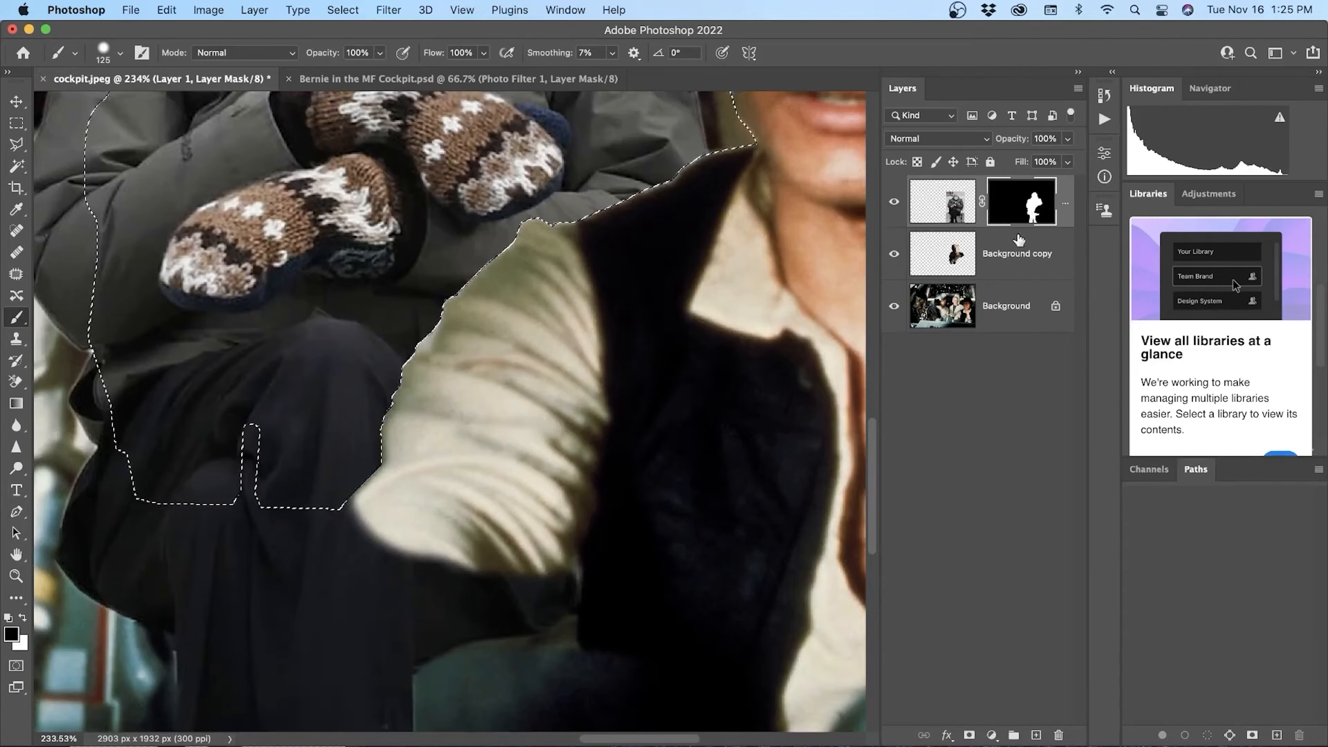
Step: Paint black on the layer mask to hide the seated man's legs and shoes in front of the cockpit console
mouse_move(550, 605)
left_mouse_down()
mouse_move(434, 609)
mouse_move(304, 502)
mouse_move(256, 502)
mouse_move(212, 583)
mouse_move(110, 534)
mouse_move(353, 664)
mouse_move(398, 703)
left_mouse_up()
mouse_move(394, 657)
left_mouse_down()
mouse_move(428, 471)
mouse_move(471, 412)
left_mouse_up()
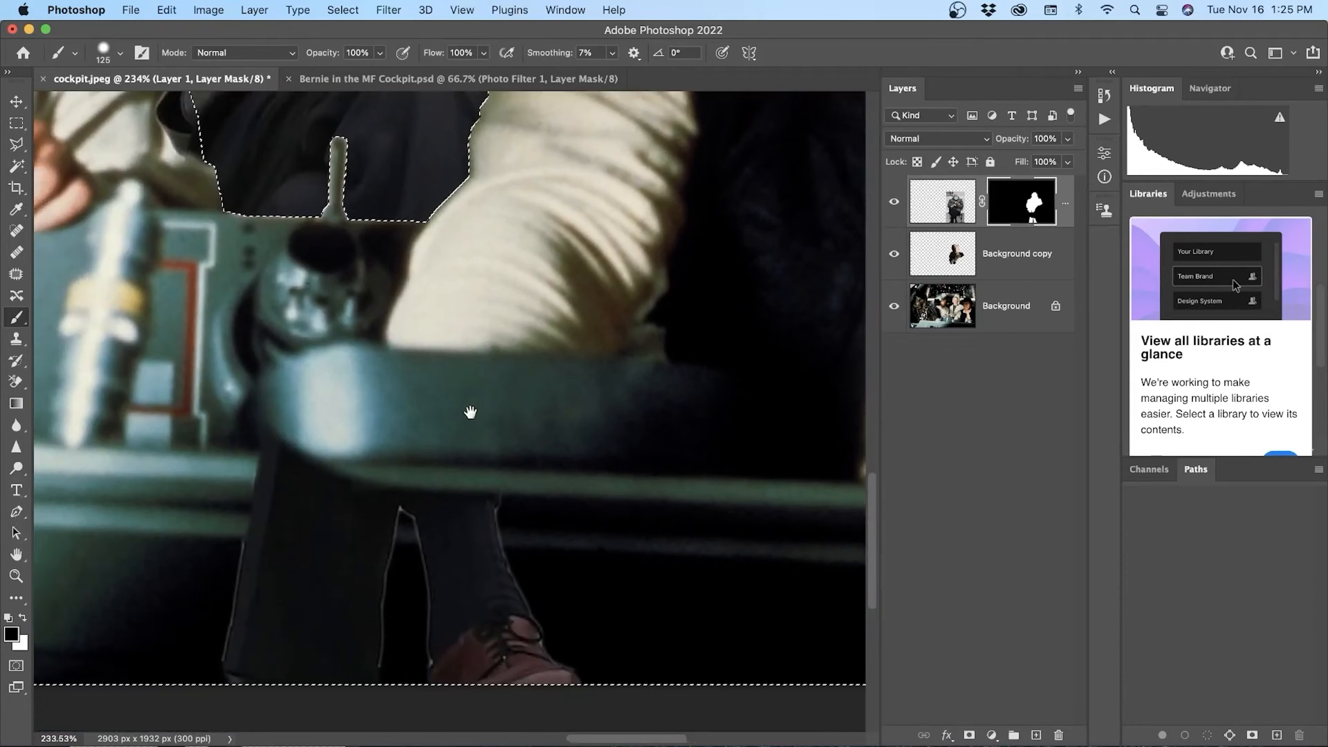
mouse_move(457, 671)
left_mouse_down()
mouse_move(552, 669)
mouse_move(460, 513)
left_mouse_up()
key("super+0")
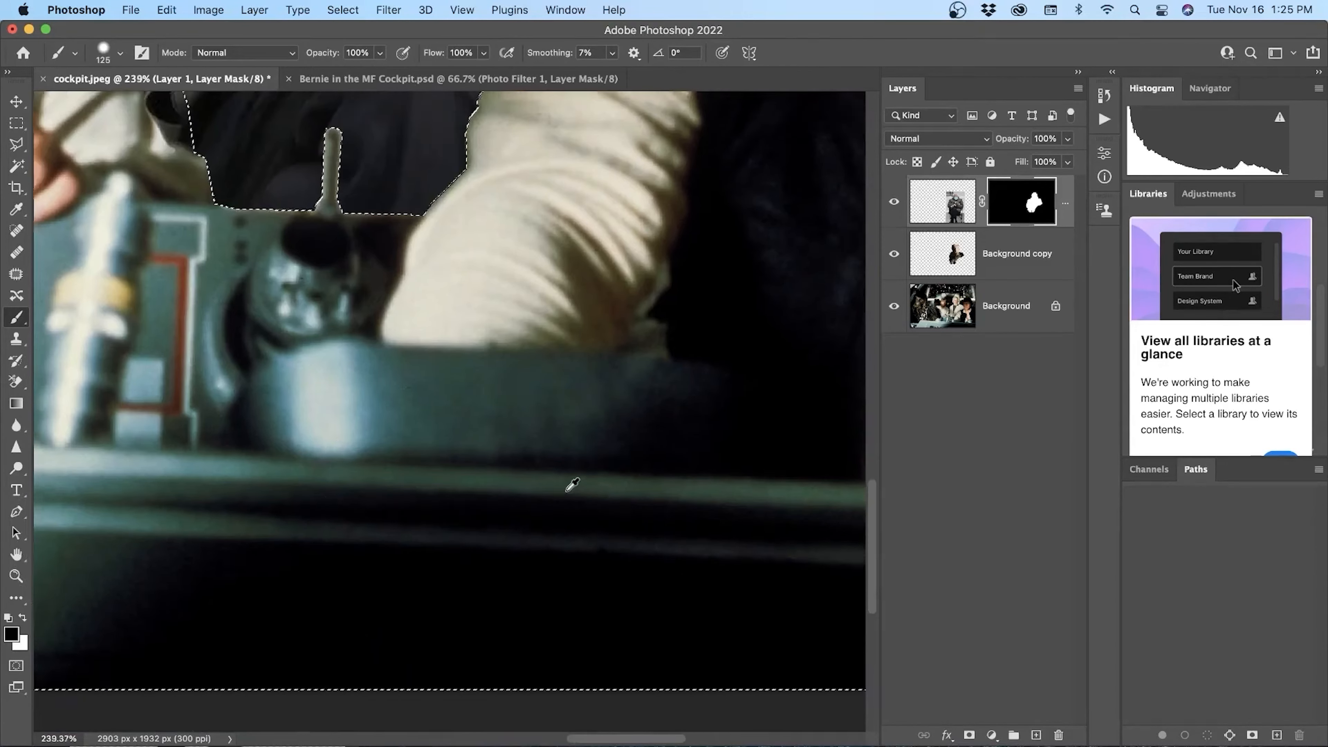
scroll(640, 496, "up", 12)
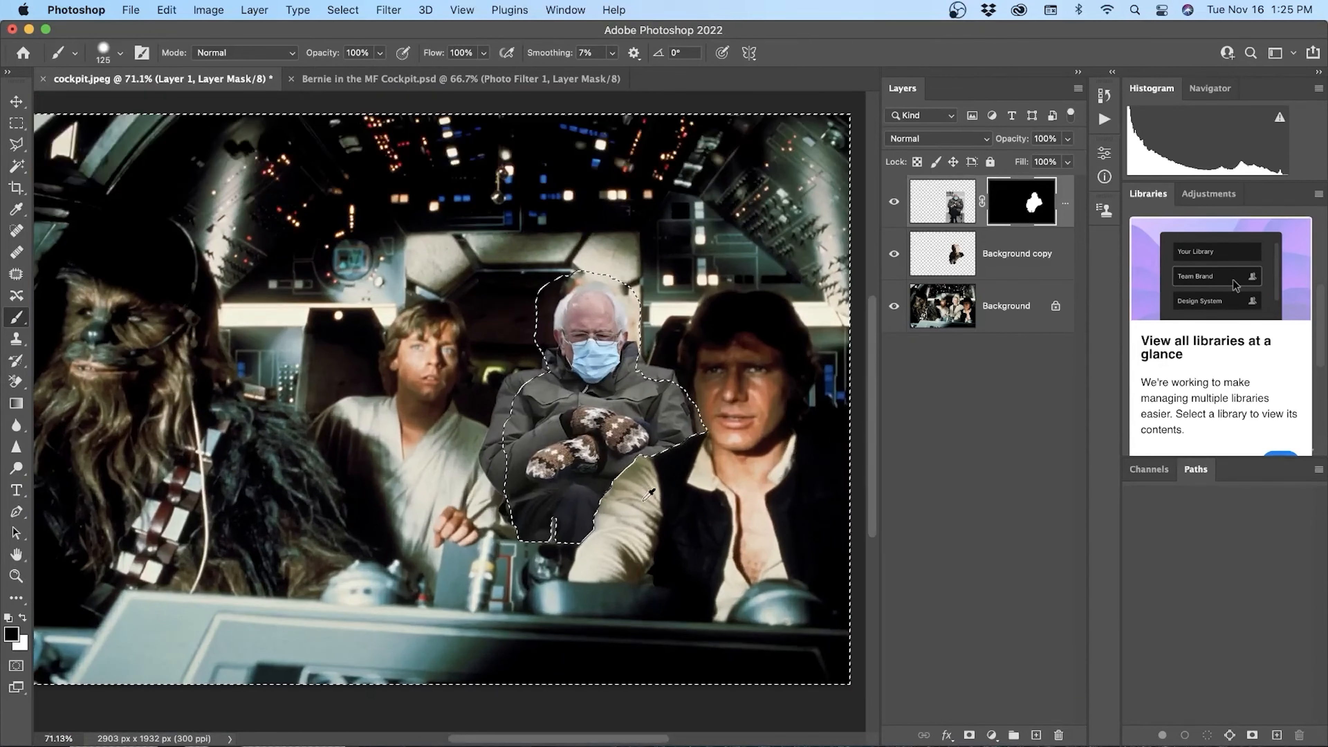
Step: Undo the mask stroke over the seated man's sleeve beside the white-robed man and remove the selection
scroll(668, 514, "down", 4)
scroll(668, 514, "down", 1)
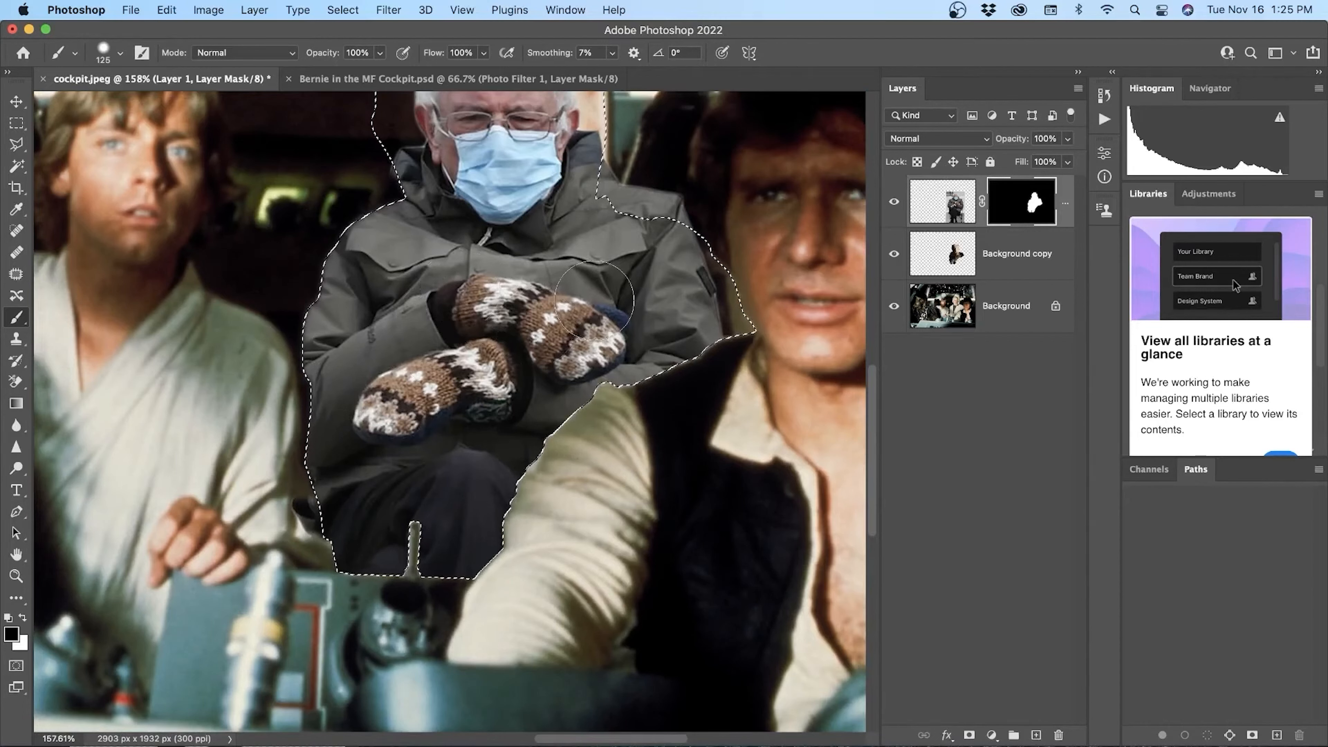
key("super+z")
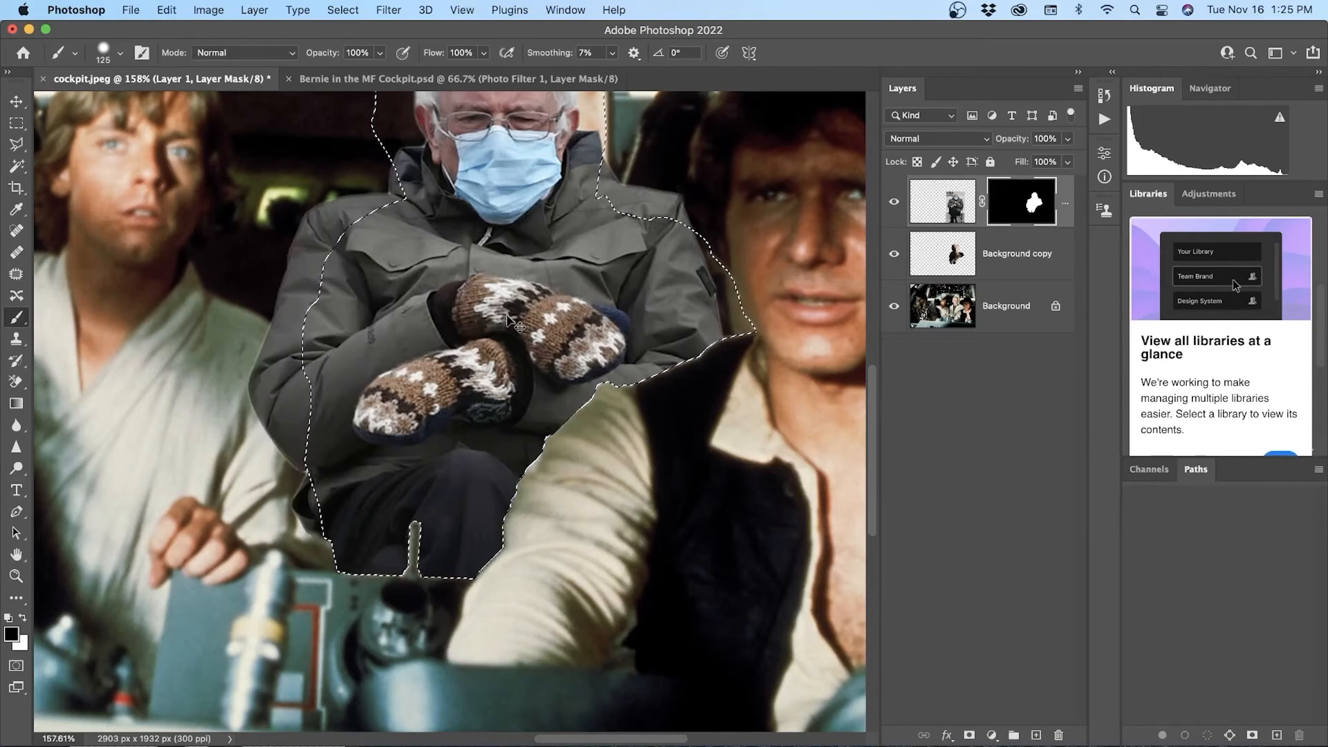
key("super+d")
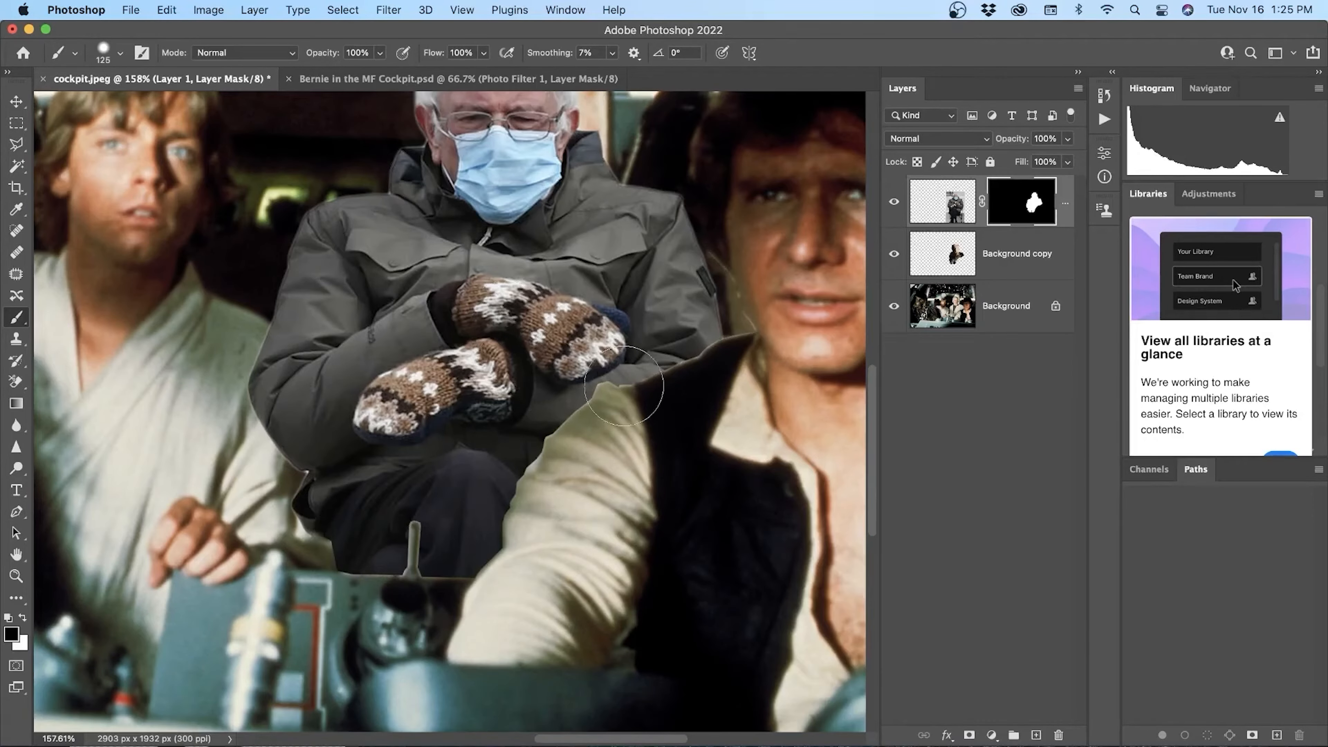
Step: Examine the masked edges of the seated man against the neighbouring figures and the console
scroll(649, 388, "up", 3)
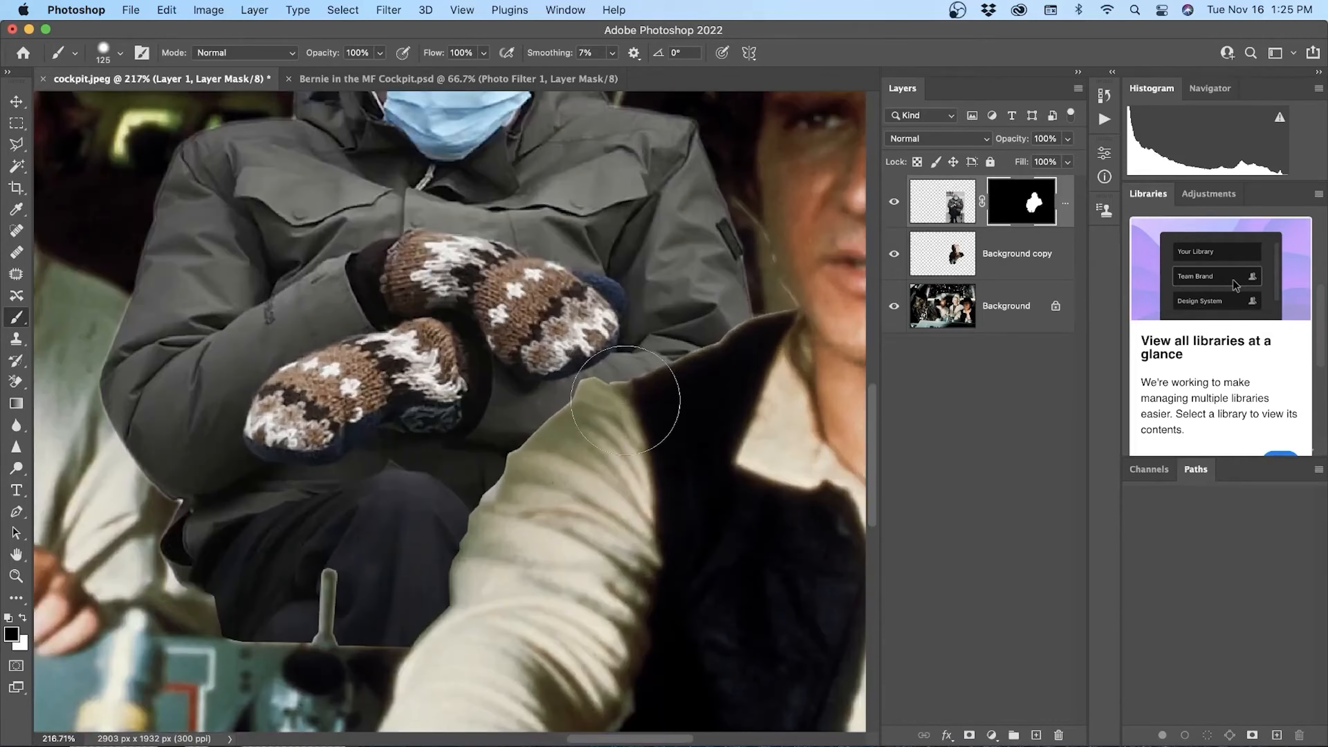
key("v")
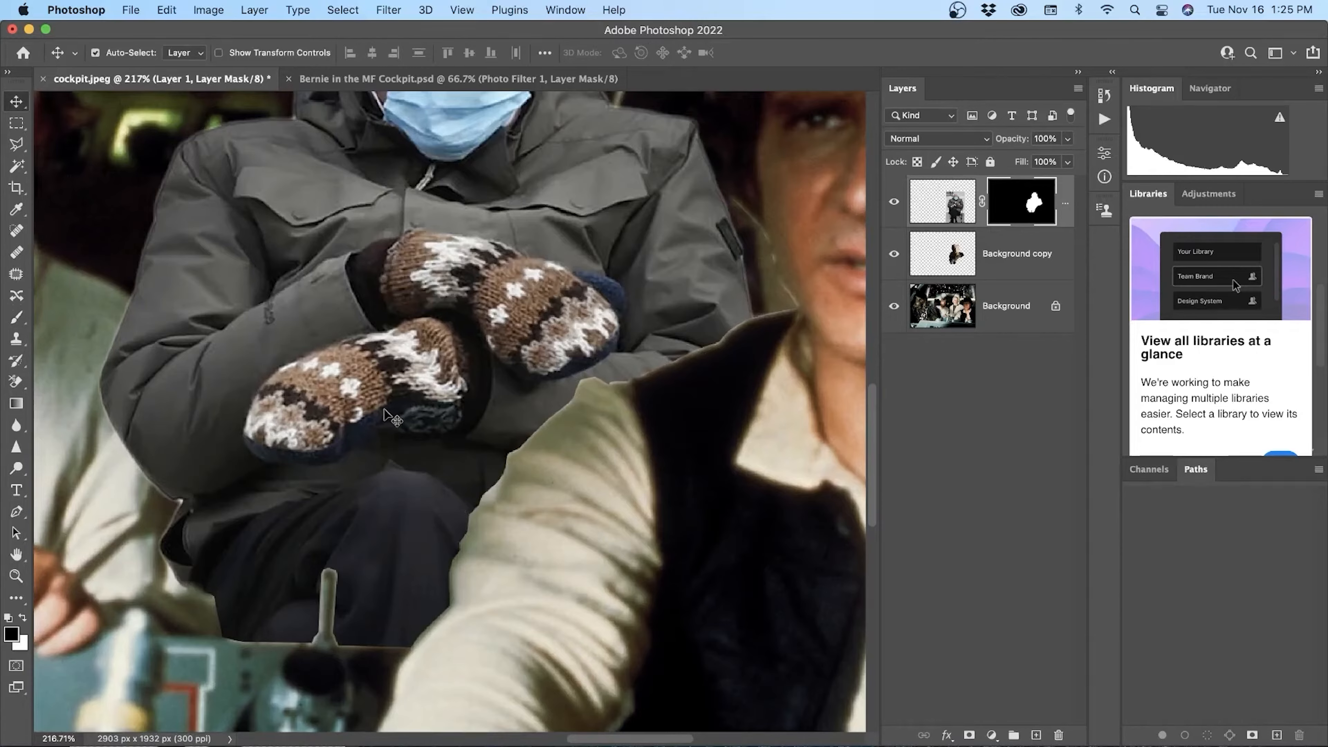
left_click_drag(369, 399, 447, 476)
scroll(533, 450, "down", 5)
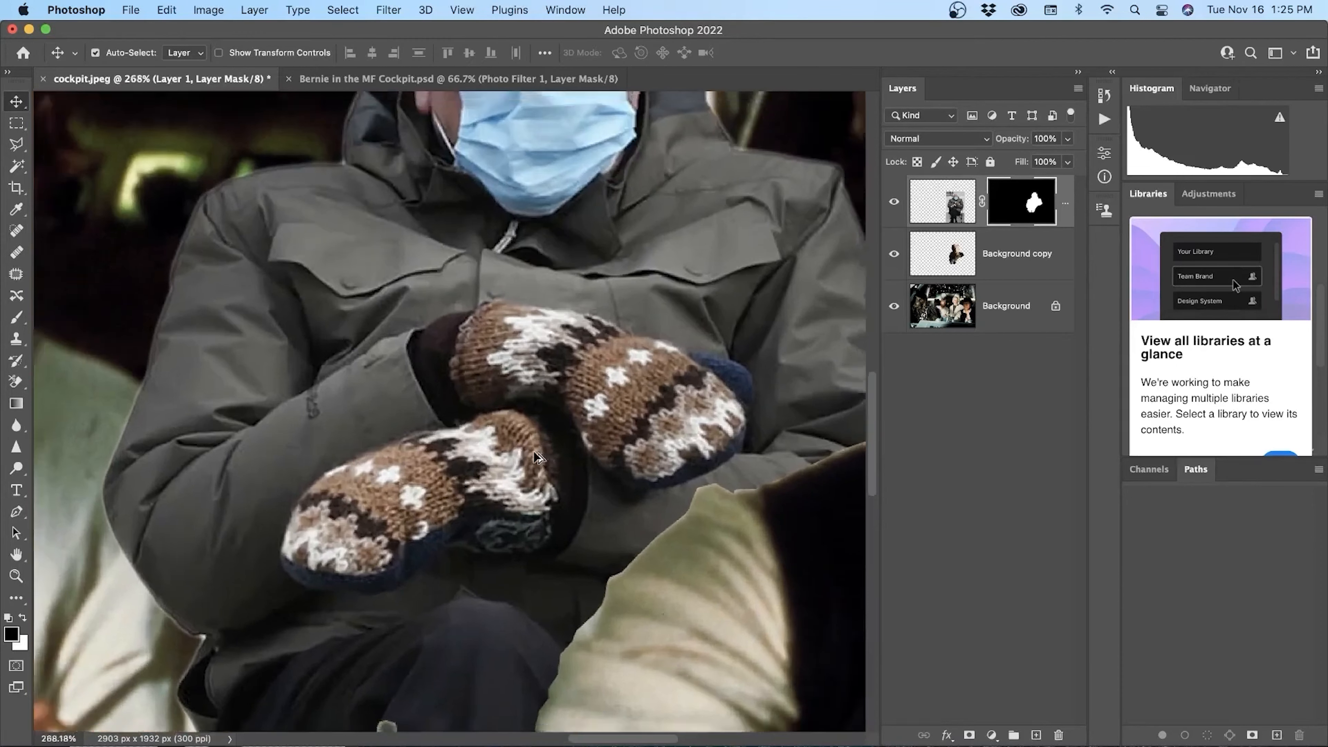
scroll(533, 451, "down", 1)
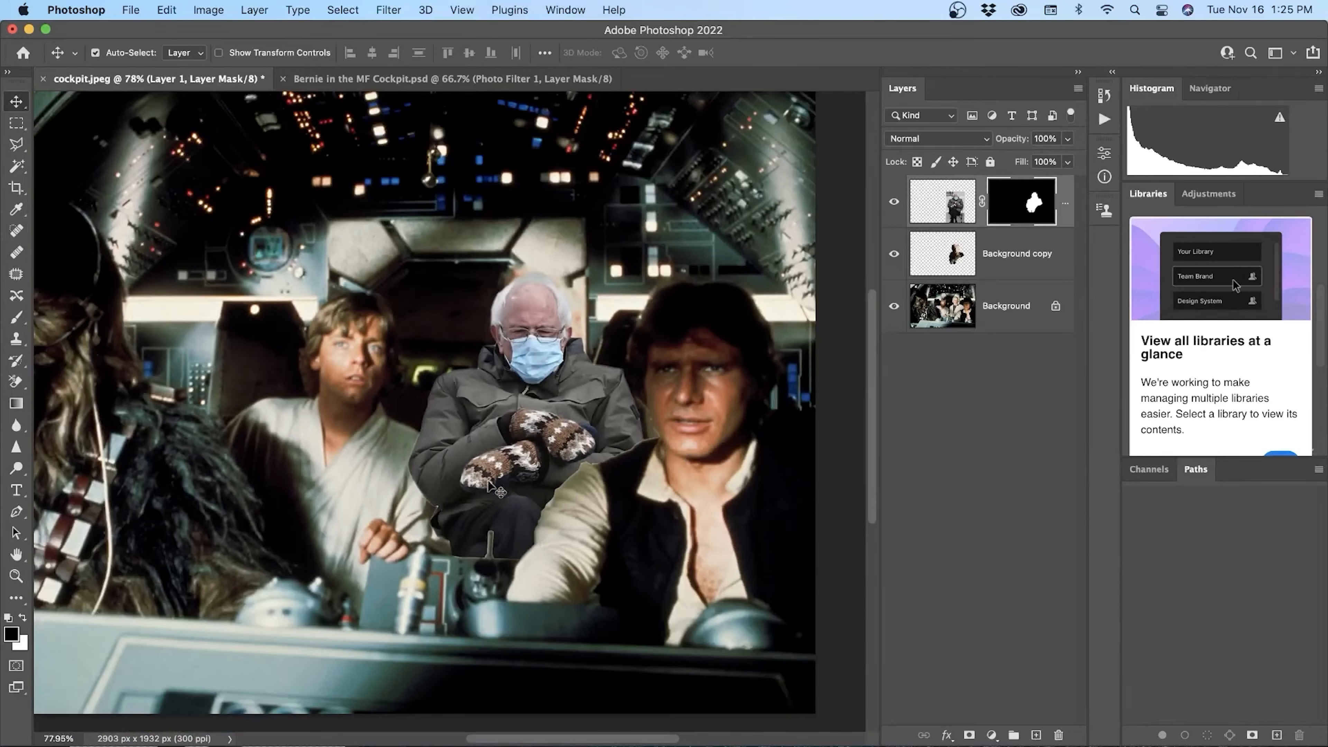
scroll(488, 485, "up", 3)
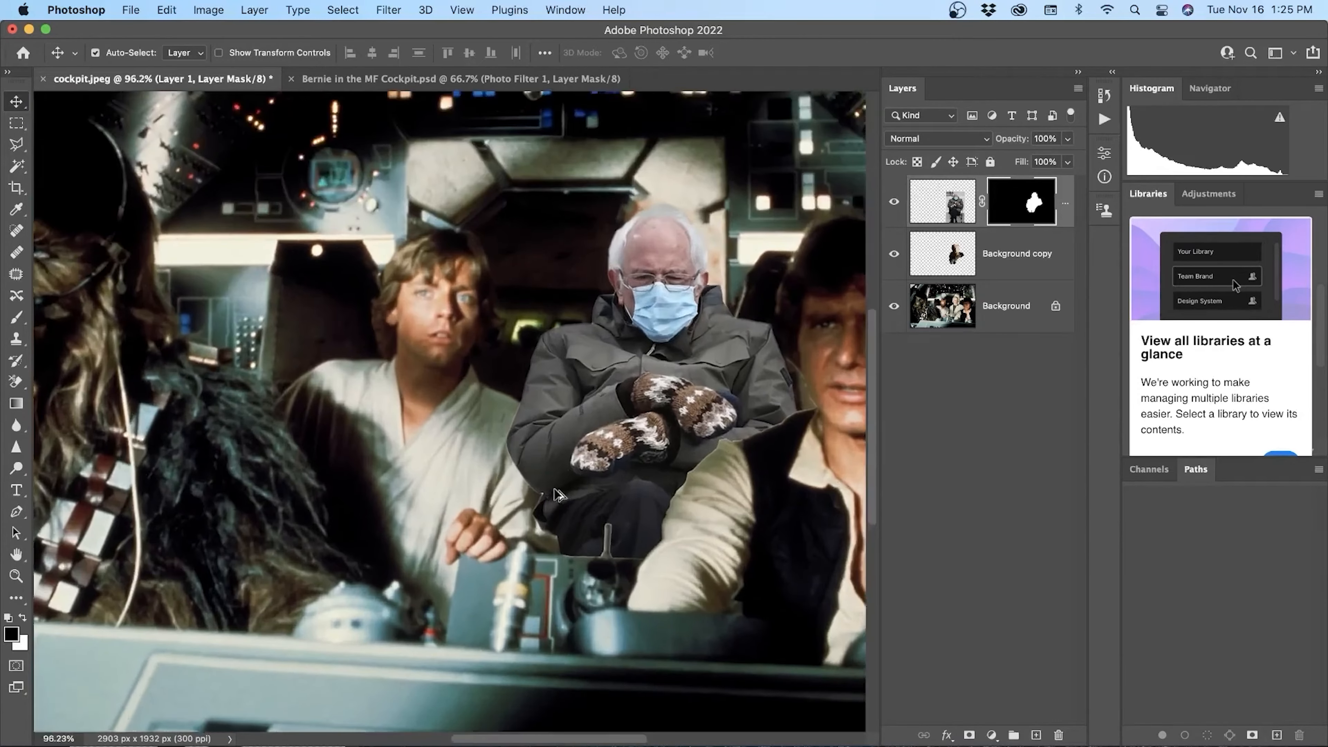
scroll(592, 471, "up", 5)
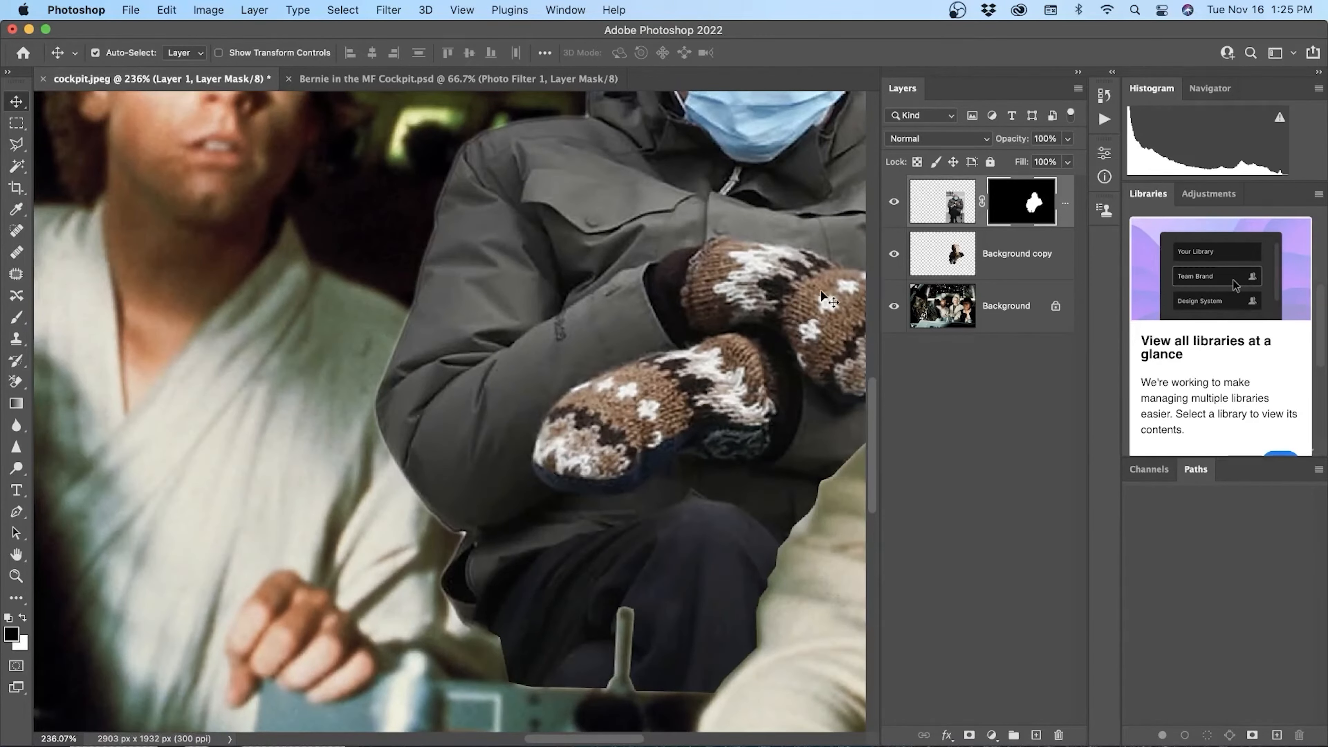
Step: Return to the Brush tool and lower the seated man's layer opacity to 35% to see the scene behind him
key("b")
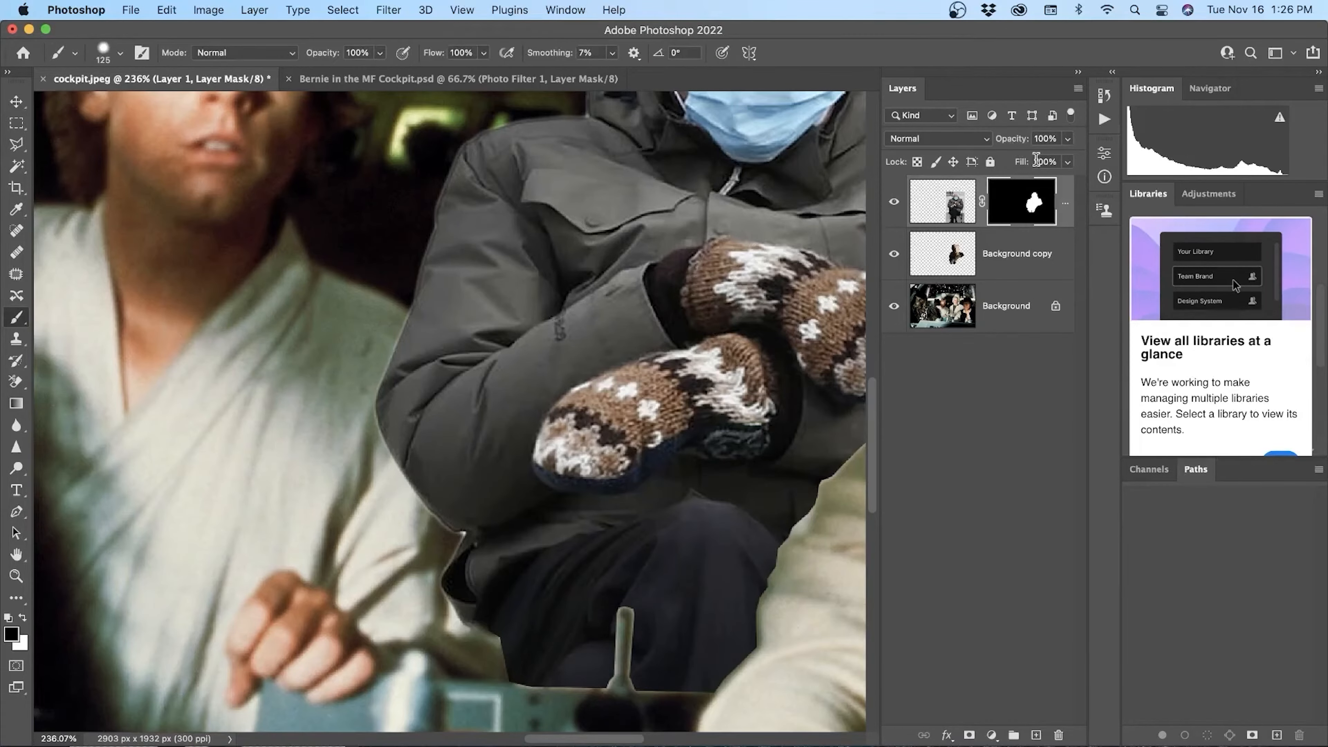
left_click_drag(998, 145, 971, 147)
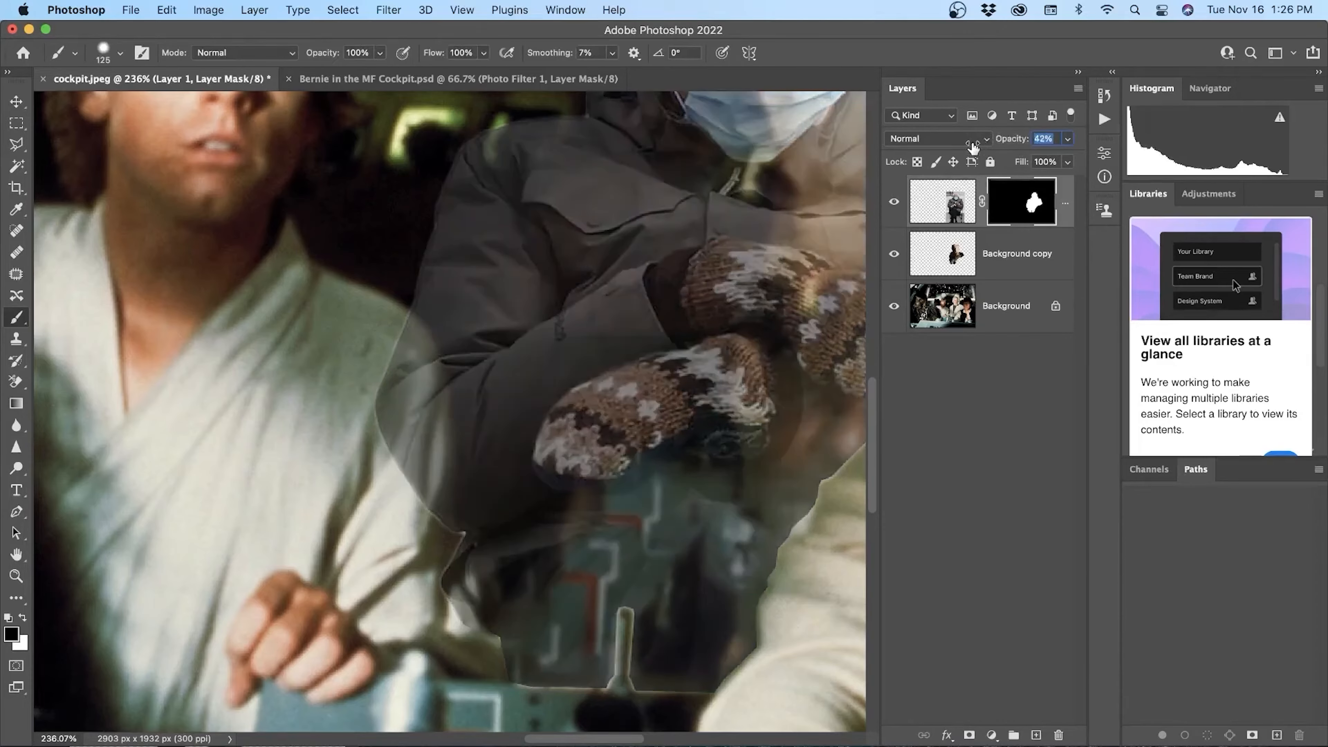
left_click_drag(966, 148, 967, 148)
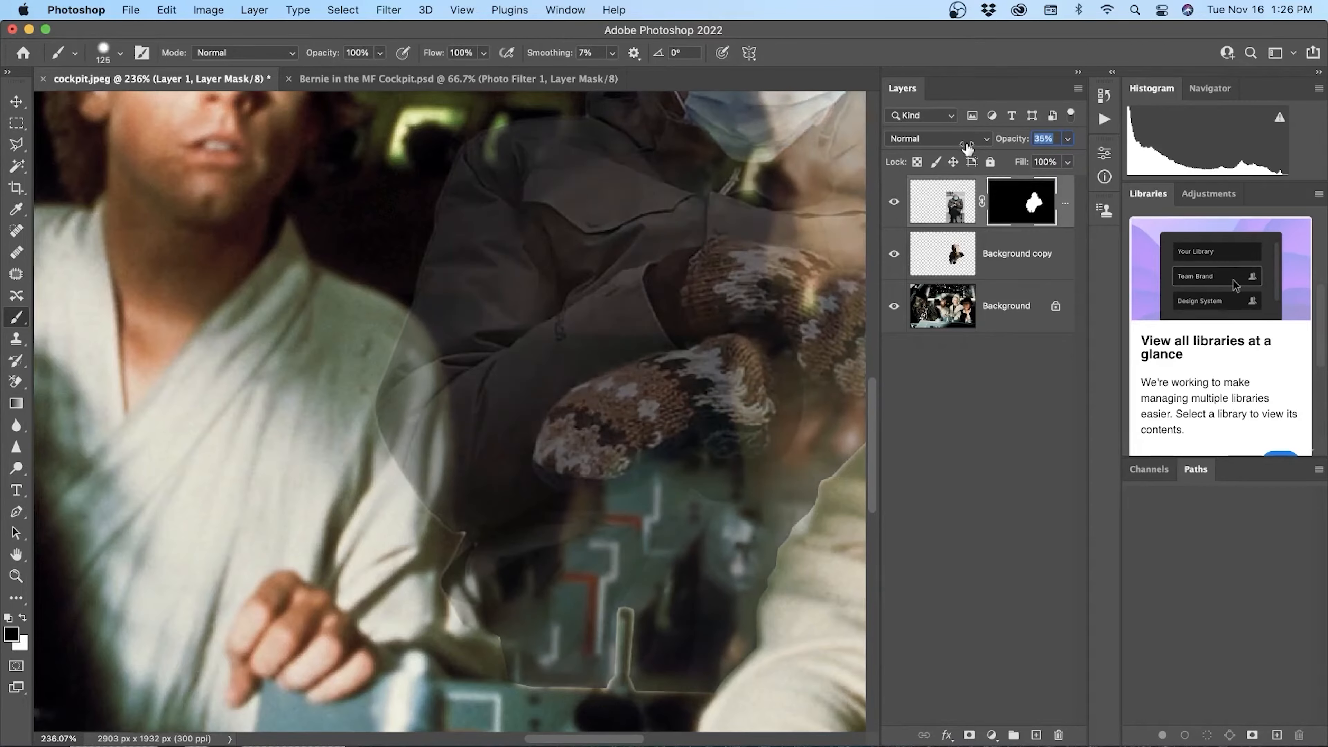
Step: Reduce the brush to 80 px for masking the seated man's sleeve along the white-robed man's shoulder
scroll(473, 340, "up", 1)
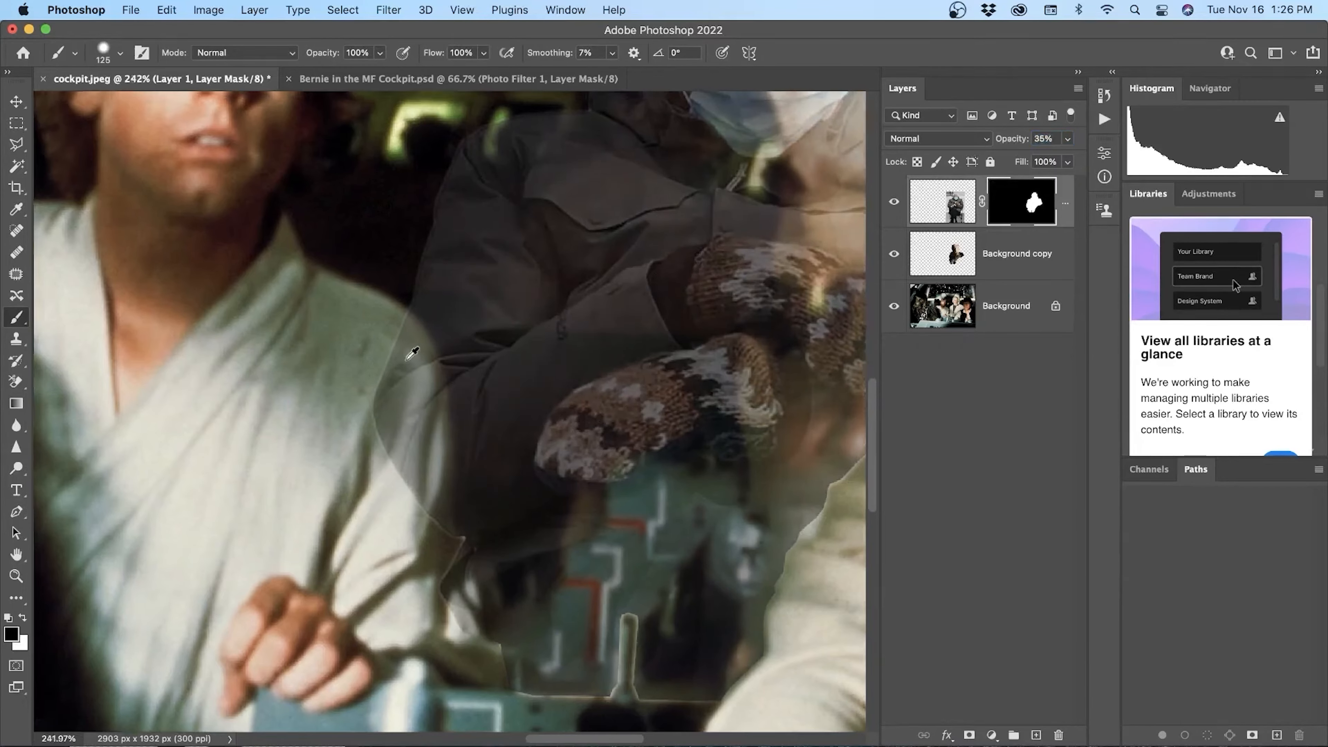
scroll(403, 354, "up", 5)
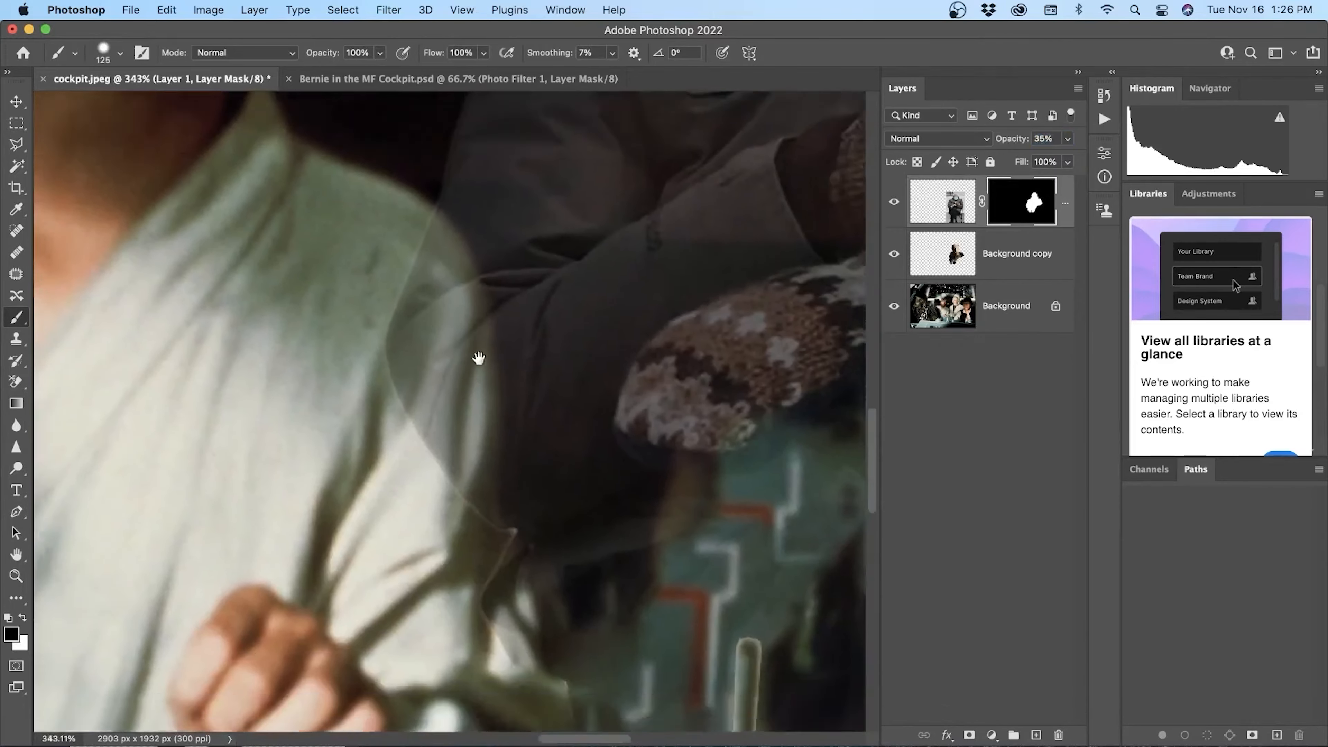
key("bracketleft")
key("bracketleft")
key("bracketleft")
key("bracketleft")
key("bracketleft")
key("bracketleft")
key("bracketleft")
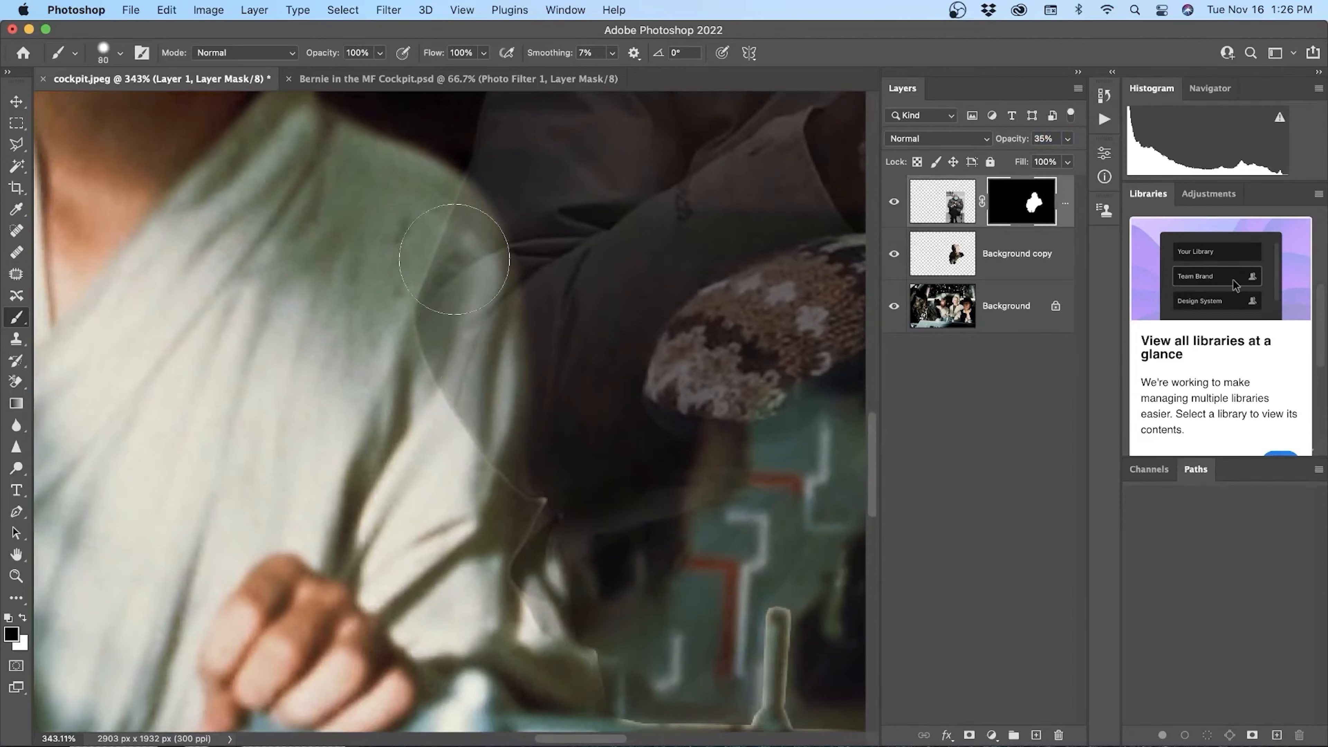
Step: Mask out the seated man's sleeve over the white-robed man's shoulder and arm with a 35 px black brush
key("bracketleft")
mouse_move(461, 207)
left_mouse_down()
mouse_move(502, 317)
mouse_move(519, 533)
mouse_move(528, 555)
mouse_move(519, 504)
mouse_move(583, 612)
mouse_move(570, 574)
mouse_move(574, 640)
mouse_move(596, 622)
mouse_move(599, 714)
mouse_move(596, 614)
mouse_move(581, 615)
mouse_move(601, 643)
mouse_move(600, 714)
left_mouse_up()
mouse_move(590, 658)
left_mouse_down()
mouse_move(596, 691)
mouse_move(546, 652)
left_mouse_up()
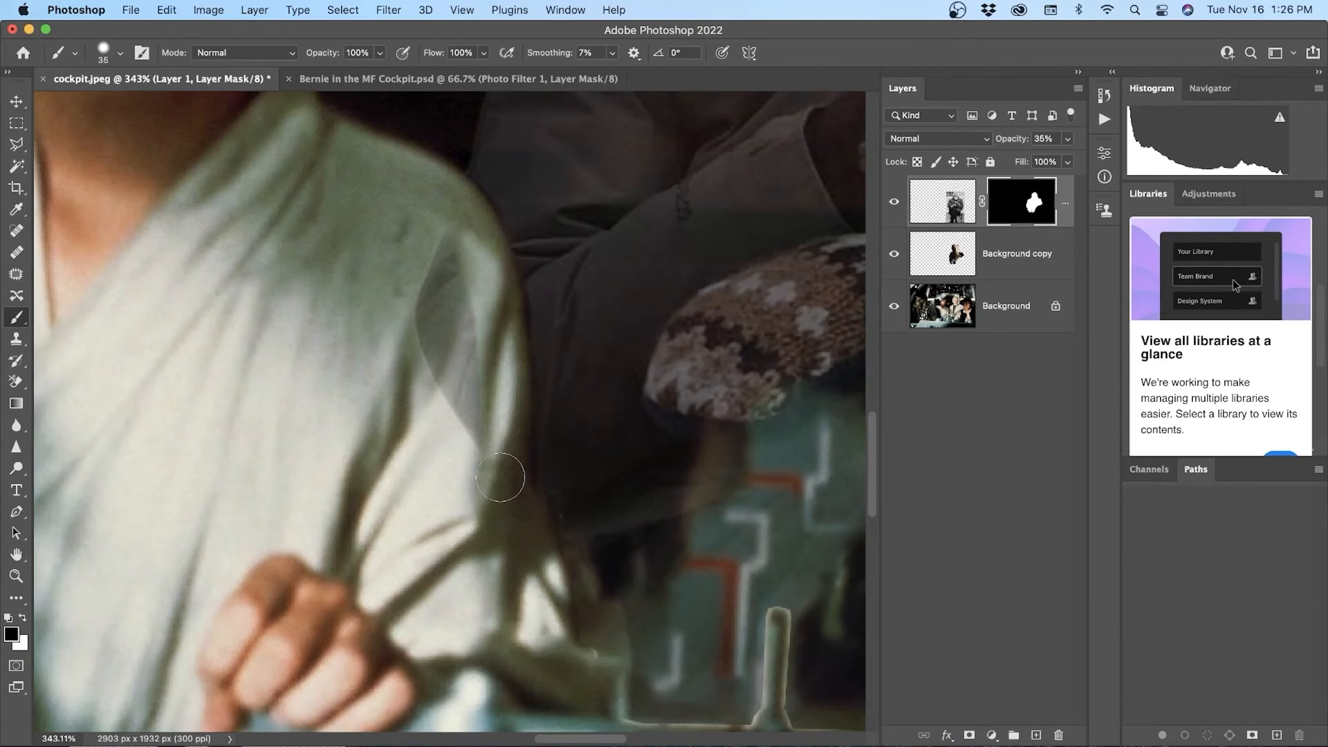
mouse_move(500, 477)
left_mouse_down()
mouse_move(471, 302)
mouse_move(459, 451)
mouse_move(427, 259)
left_mouse_up()
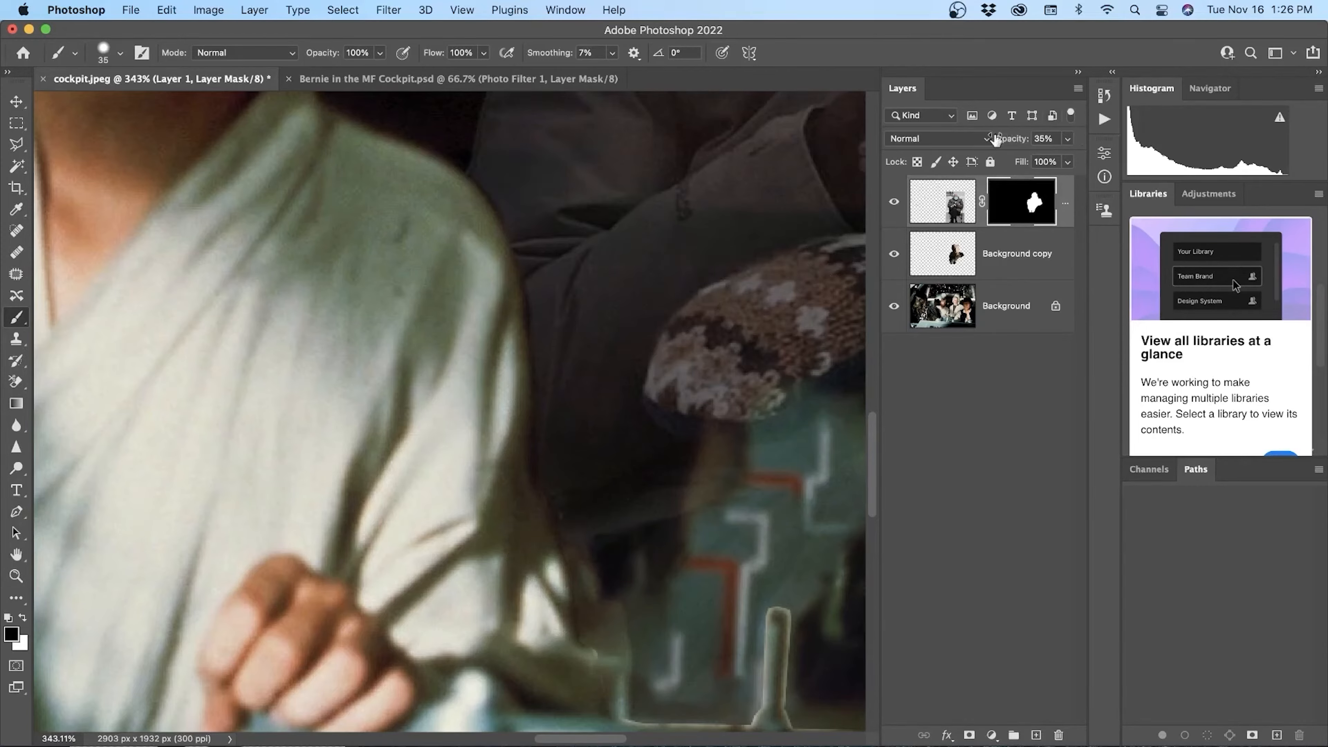
Step: Restore the seated man's layer opacity to 100% and check the masked sleeve edge in the whole scene
left_click_drag(996, 138, 1263, 146)
scroll(666, 277, "down", 10)
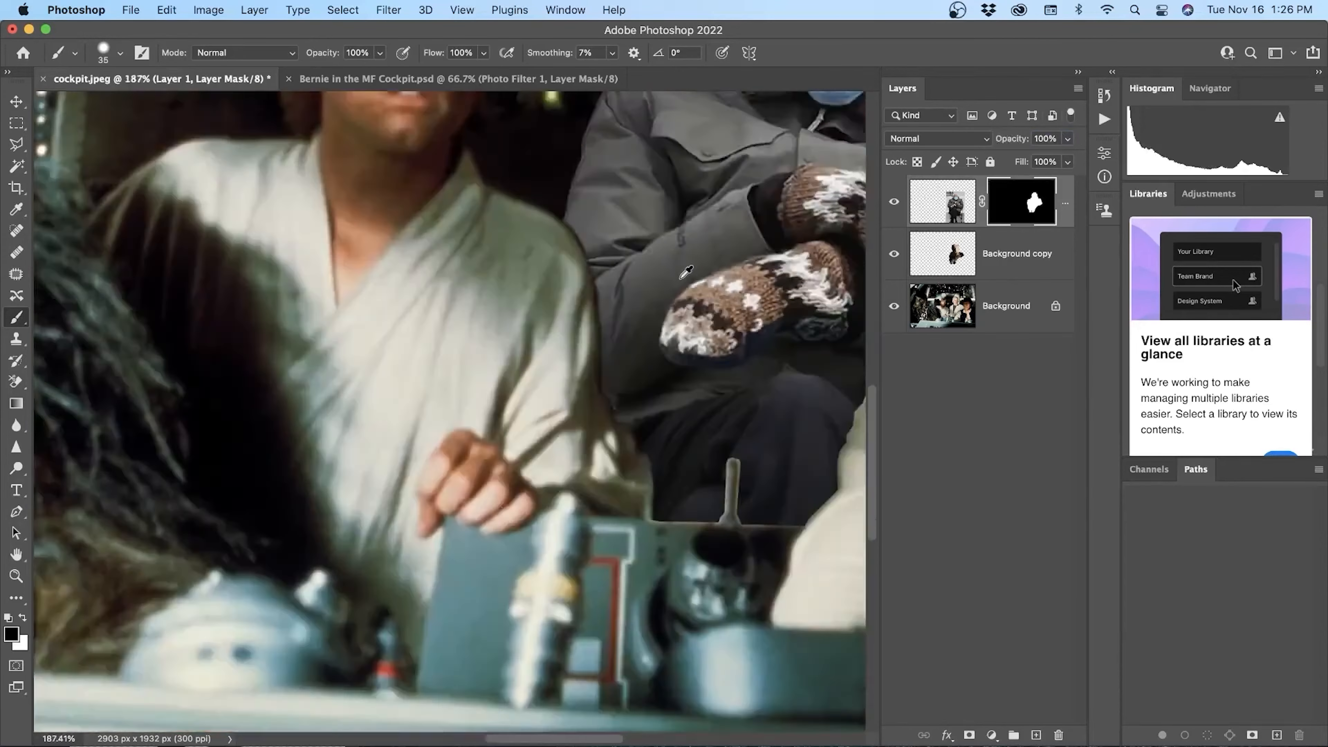
scroll(722, 278, "down", 6)
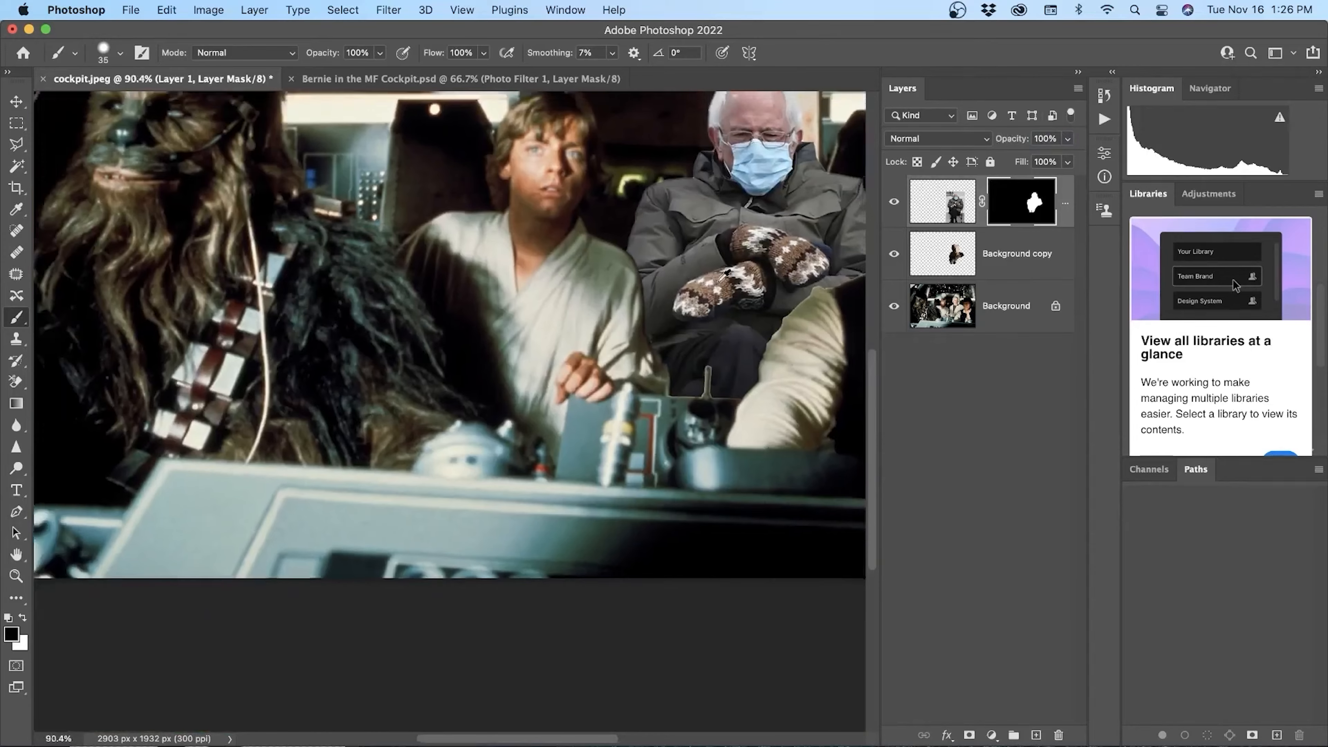
scroll(494, 464, "up", 10)
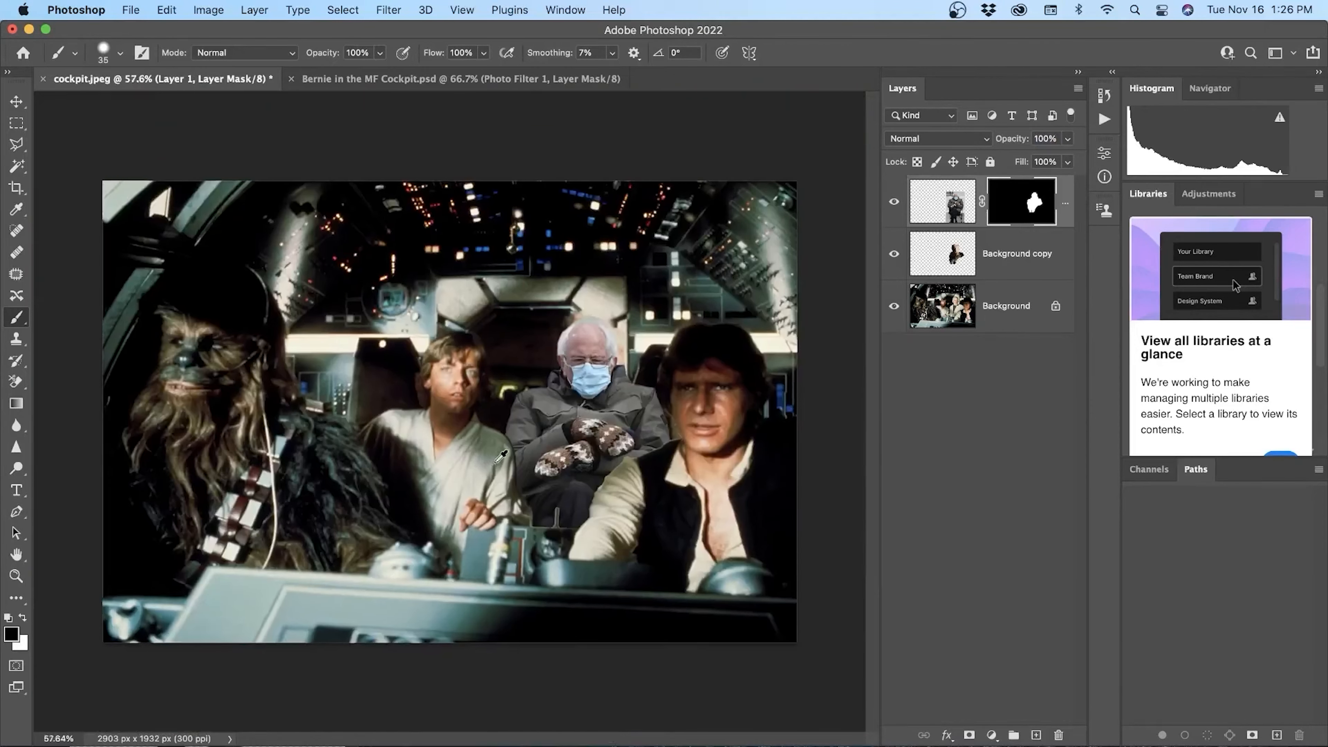
Step: Paint white on the mask with a 40 px brush to bring the seated man's sleeve back up to the white-robed man's shoulder
scroll(556, 472, "up", 1)
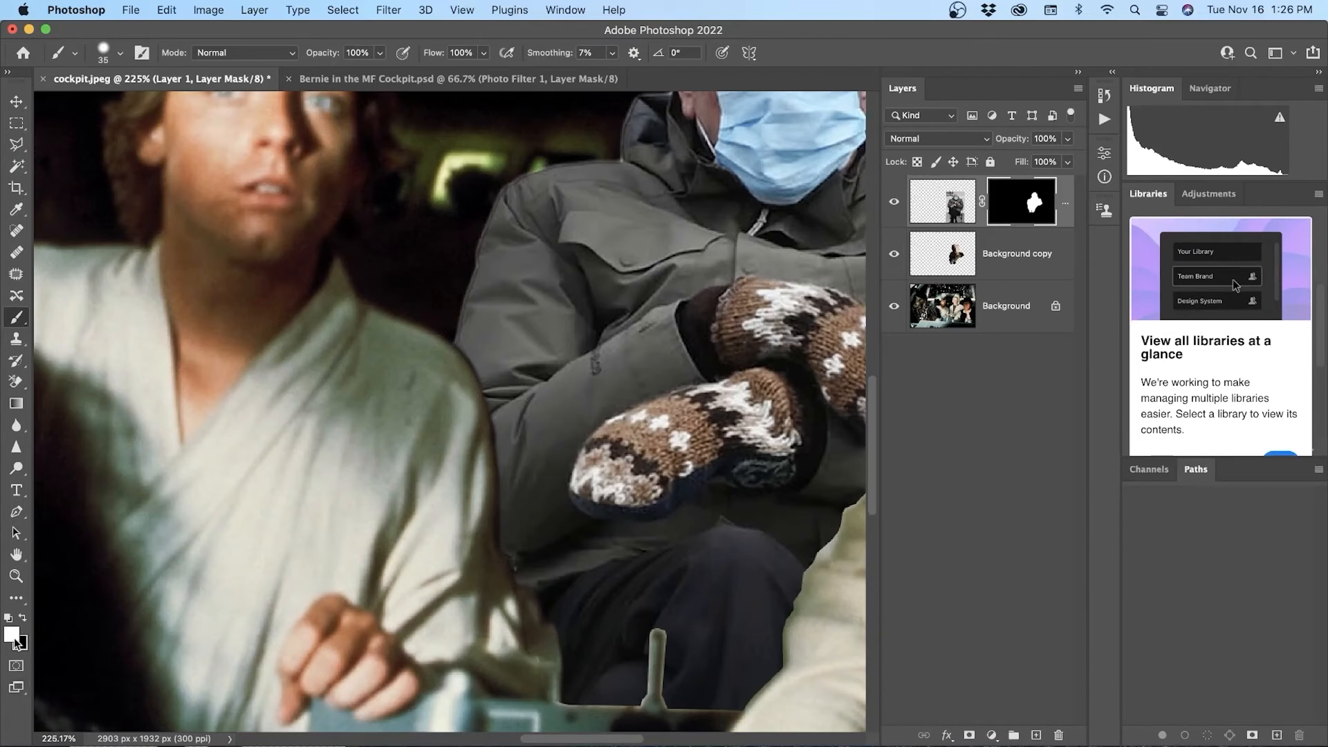
scroll(435, 457, "up", 4)
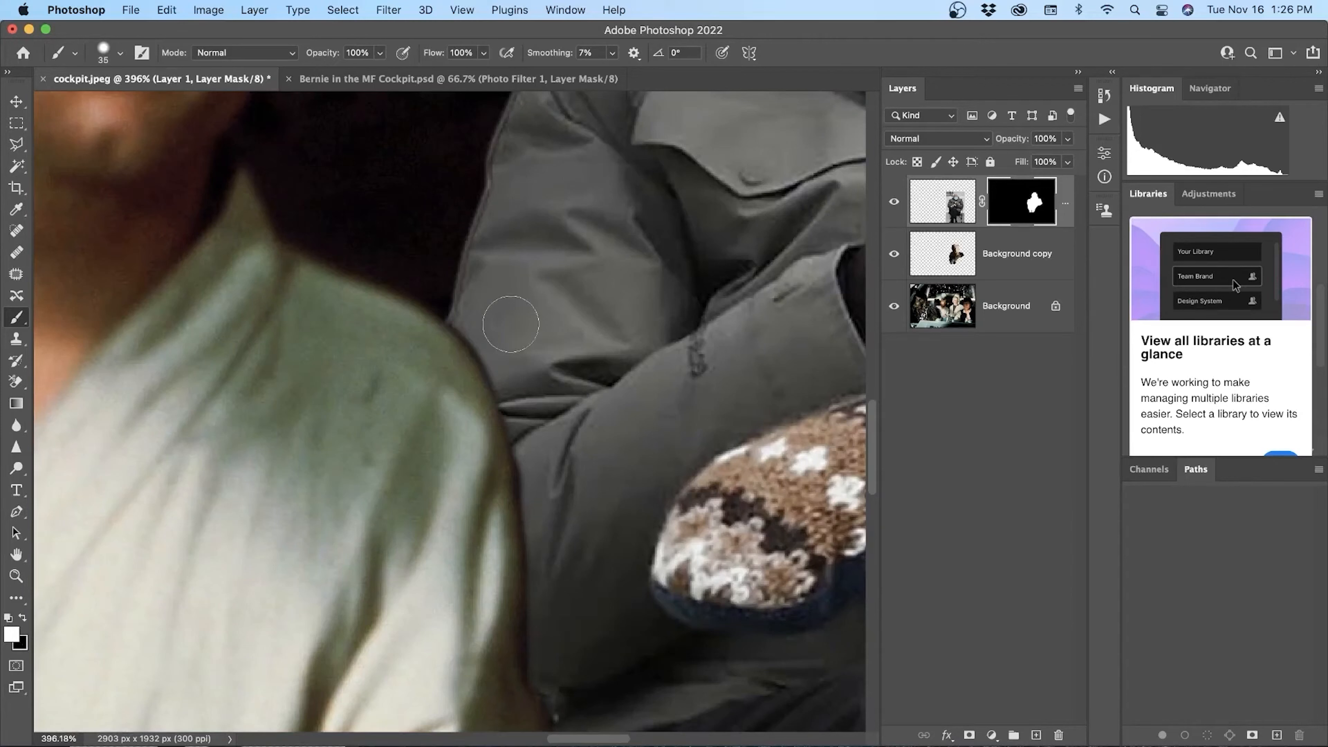
key("bracketright")
mouse_move(483, 317)
left_mouse_down()
mouse_move(511, 324)
mouse_move(496, 331)
mouse_move(547, 456)
mouse_move(569, 668)
mouse_move(588, 635)
mouse_move(572, 376)
left_mouse_up()
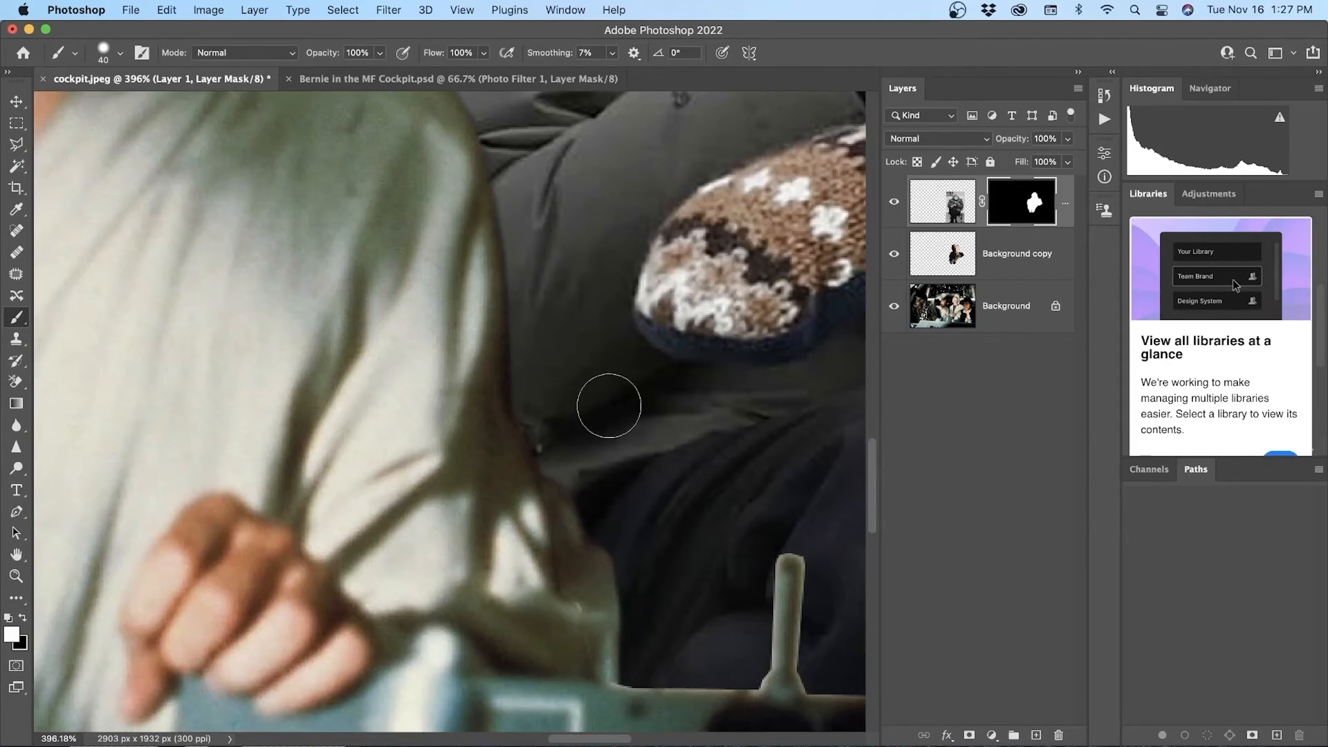
scroll(609, 396, "down", 10)
scroll(615, 400, "down", 5)
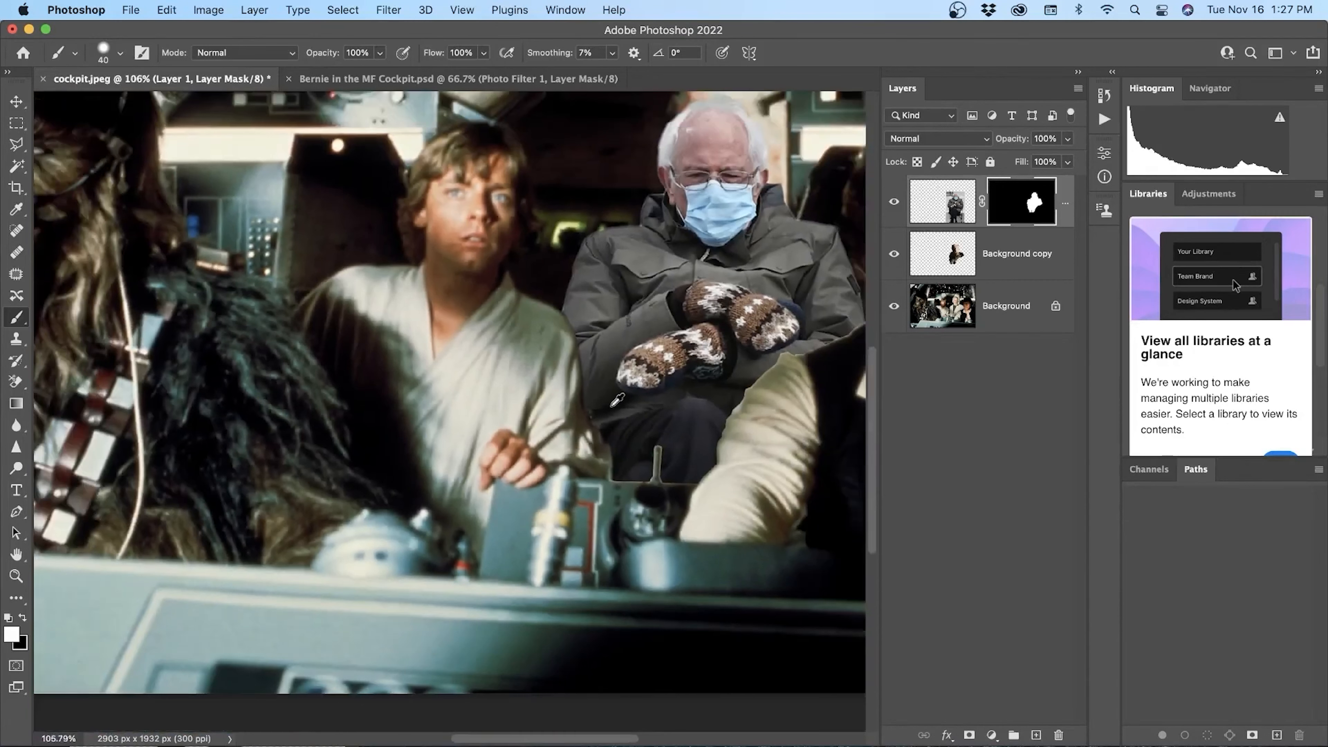
scroll(634, 455, "up", 4)
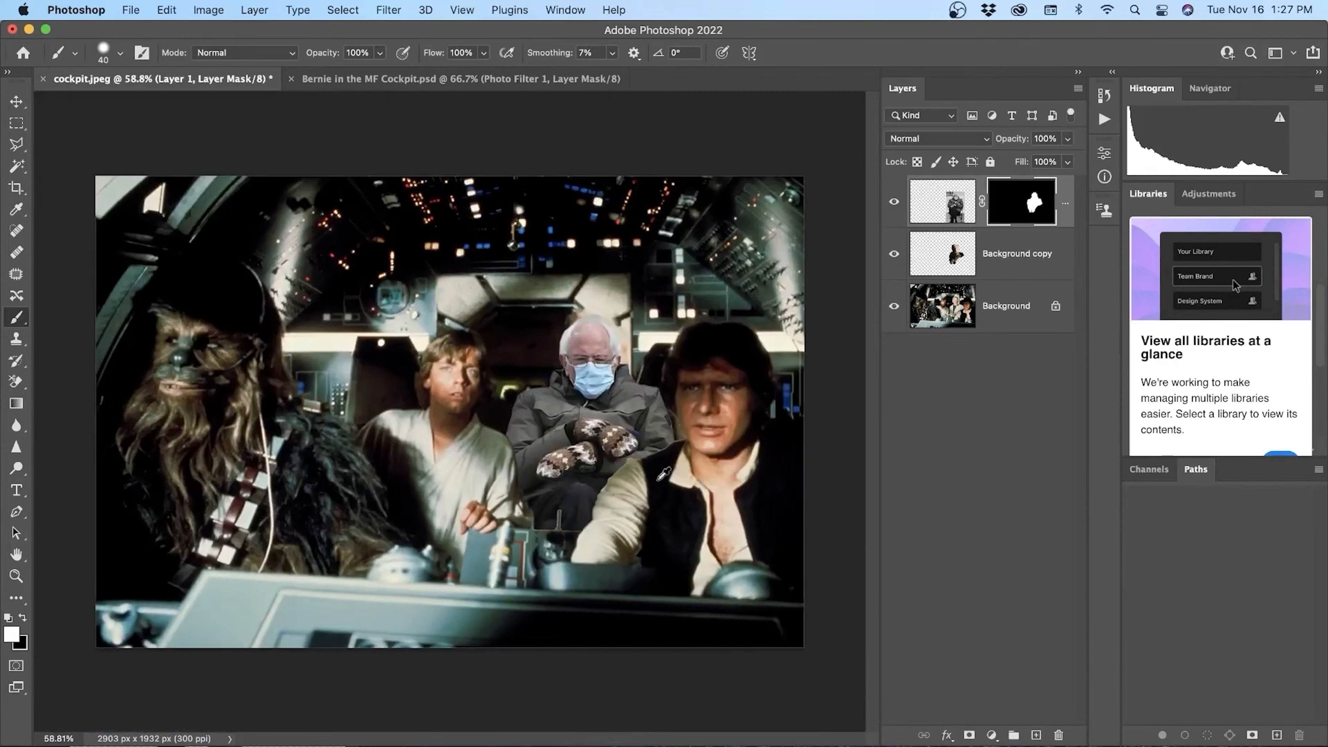
Step: Refine the mask along the vested man's shoulder with a 25 px and a 35 px brush, filling in the light fringe beside the jacket
scroll(651, 440, "up", 10)
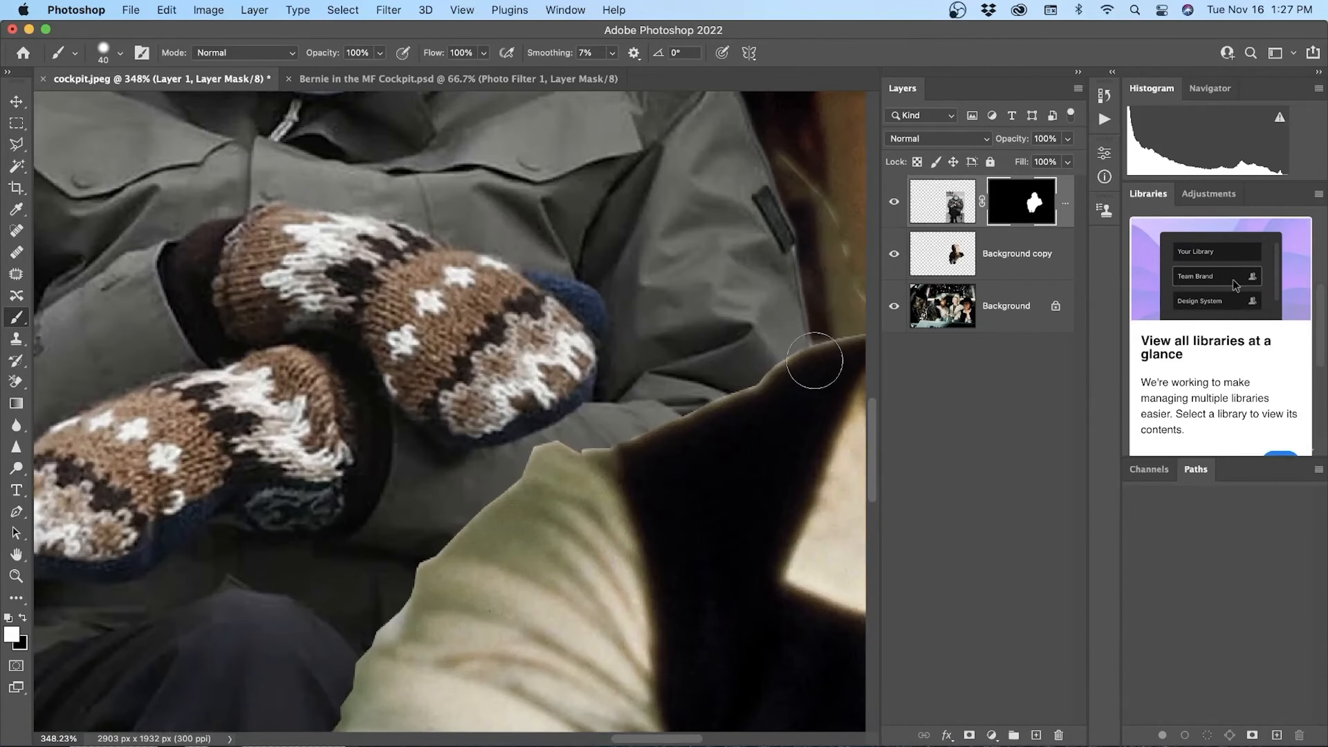
key("bracketleft")
key("bracketleft")
key("bracketleft")
key("x")
left_click(789, 339)
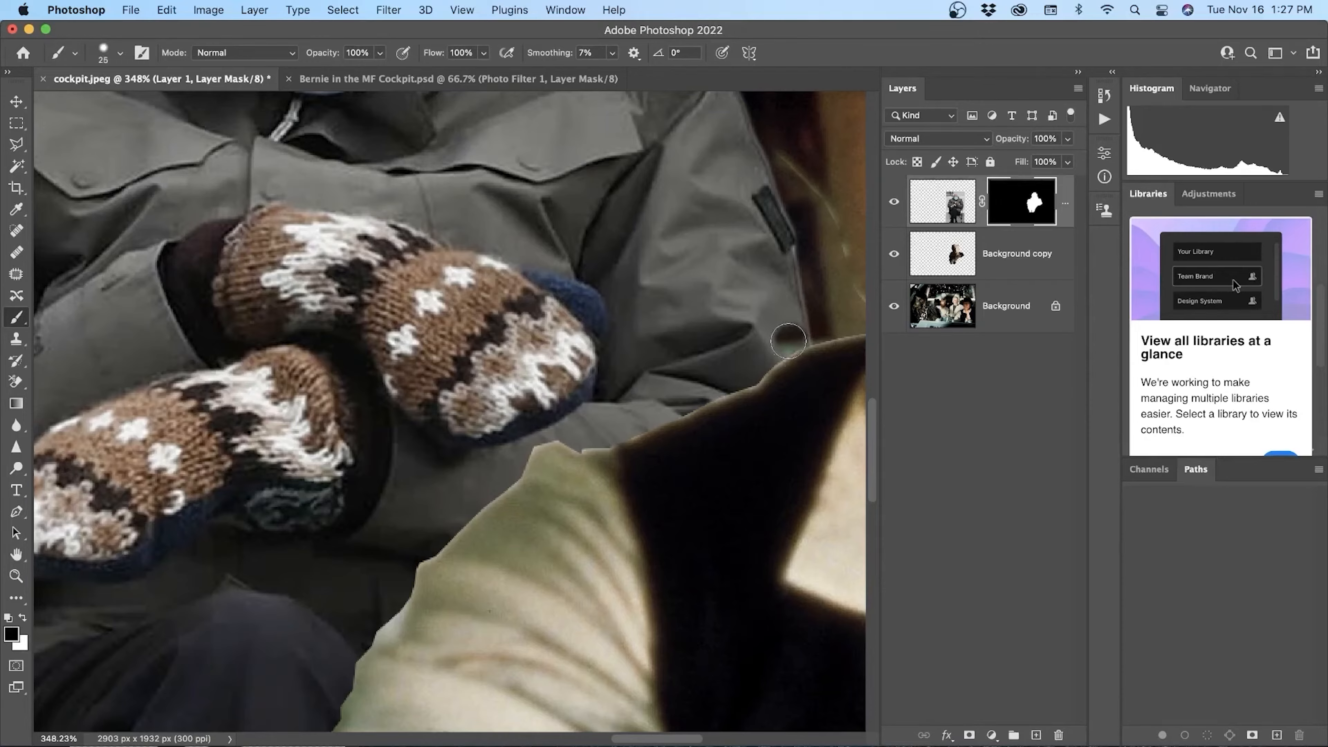
key("x")
left_click(789, 340)
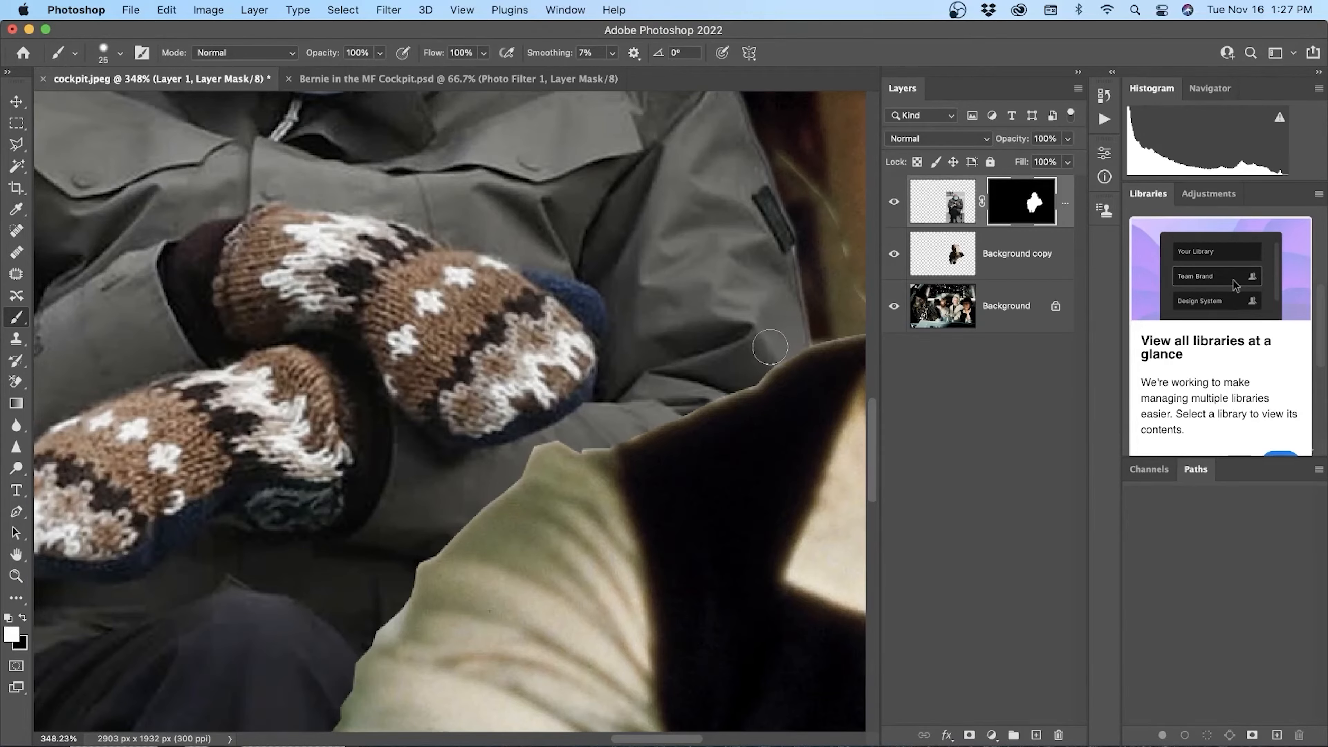
key("bracketright")
key("bracketright")
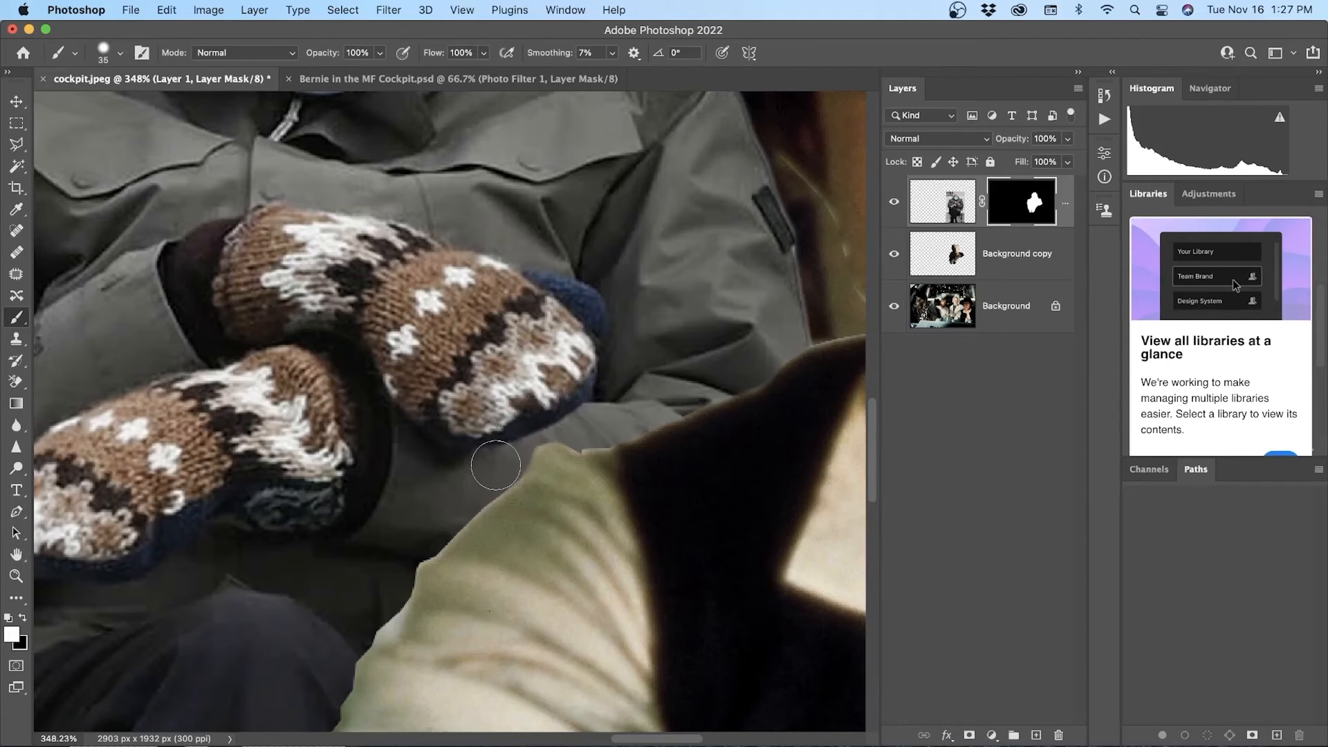
Step: Continue refining the seated man's mask down along the vested man's cream sleeve to the console
left_click_drag(511, 563, 665, 446)
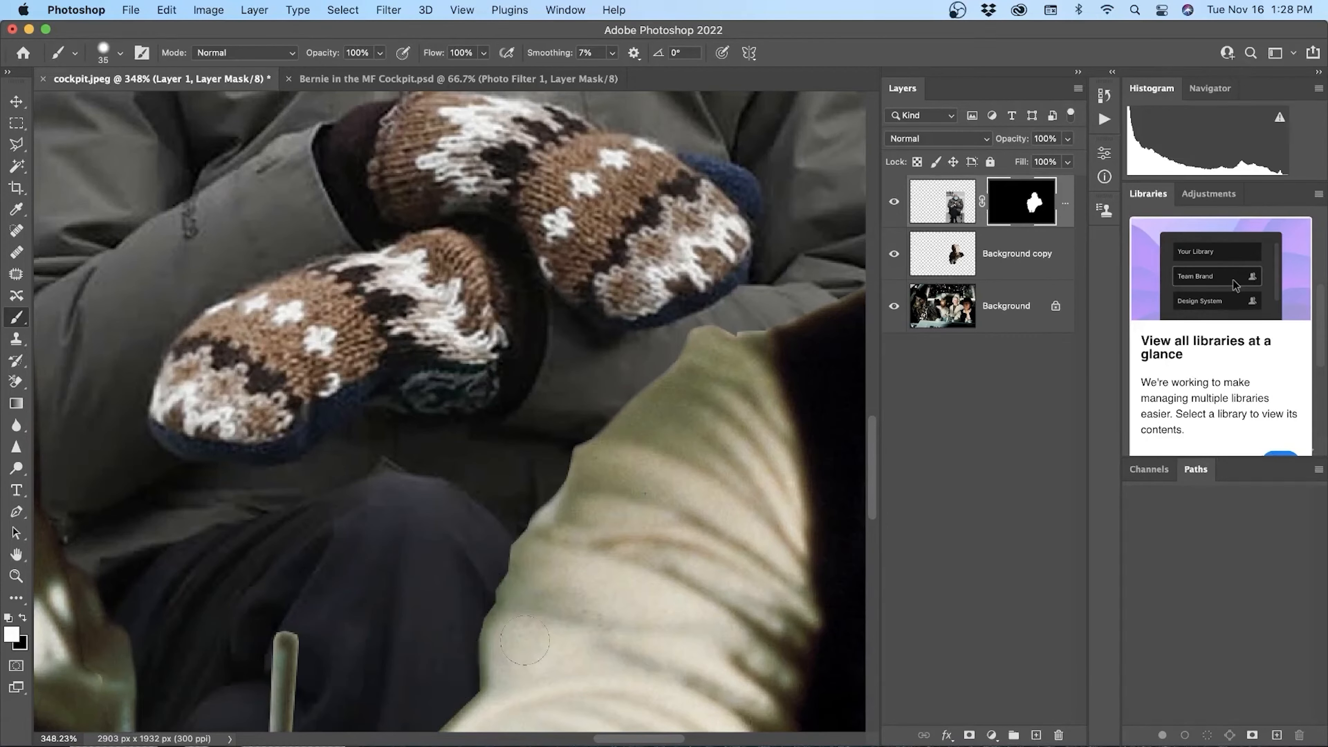
left_click_drag(544, 591, 573, 321)
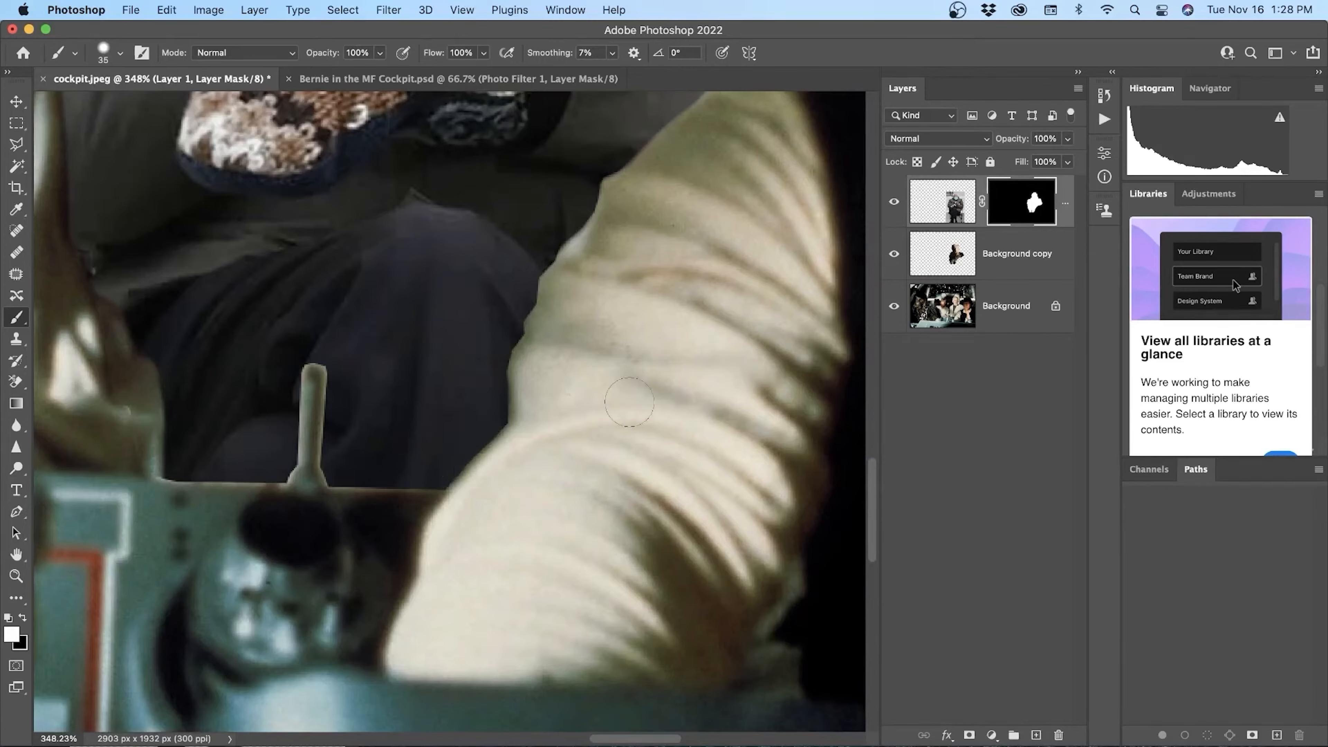
scroll(654, 389, "up", 5)
scroll(654, 390, "down", 15)
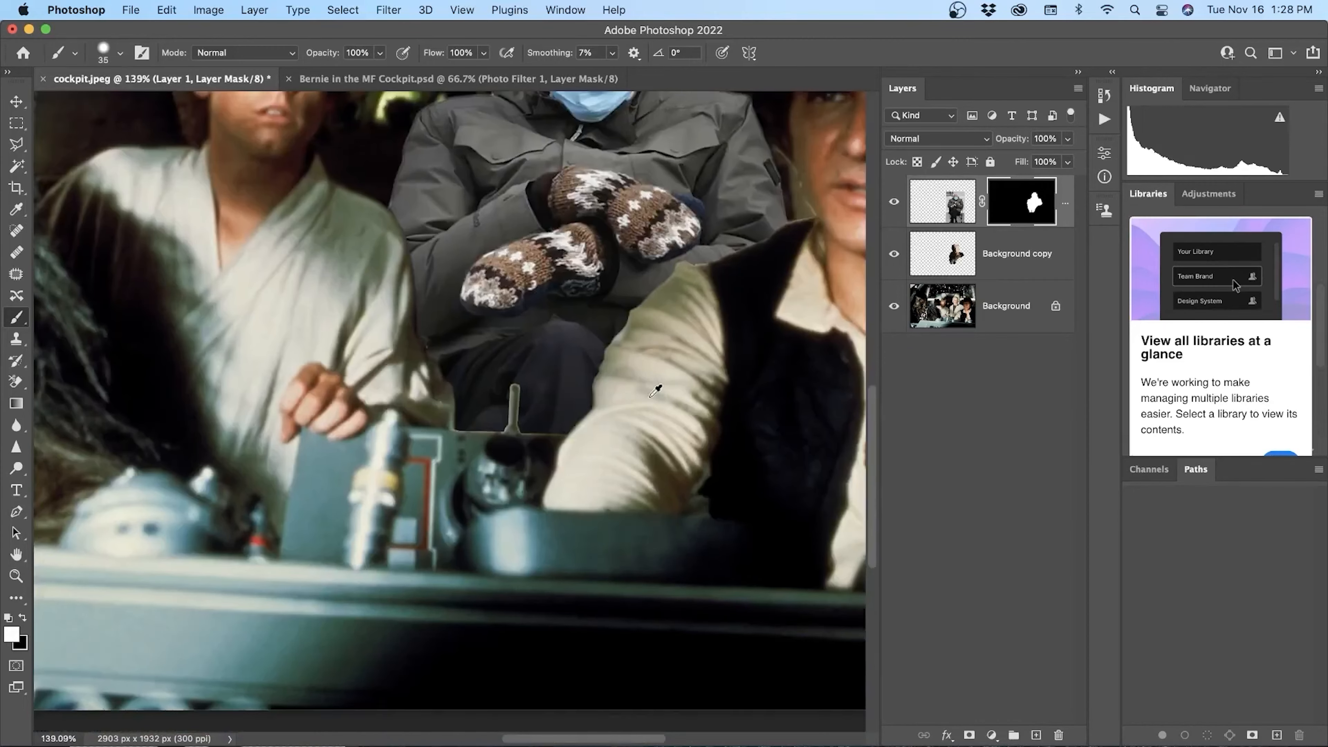
Step: Try masking a round spot at the console lever's tip and painting the seated man's trousers over the lever, and undo both
scroll(655, 389, "up", 5)
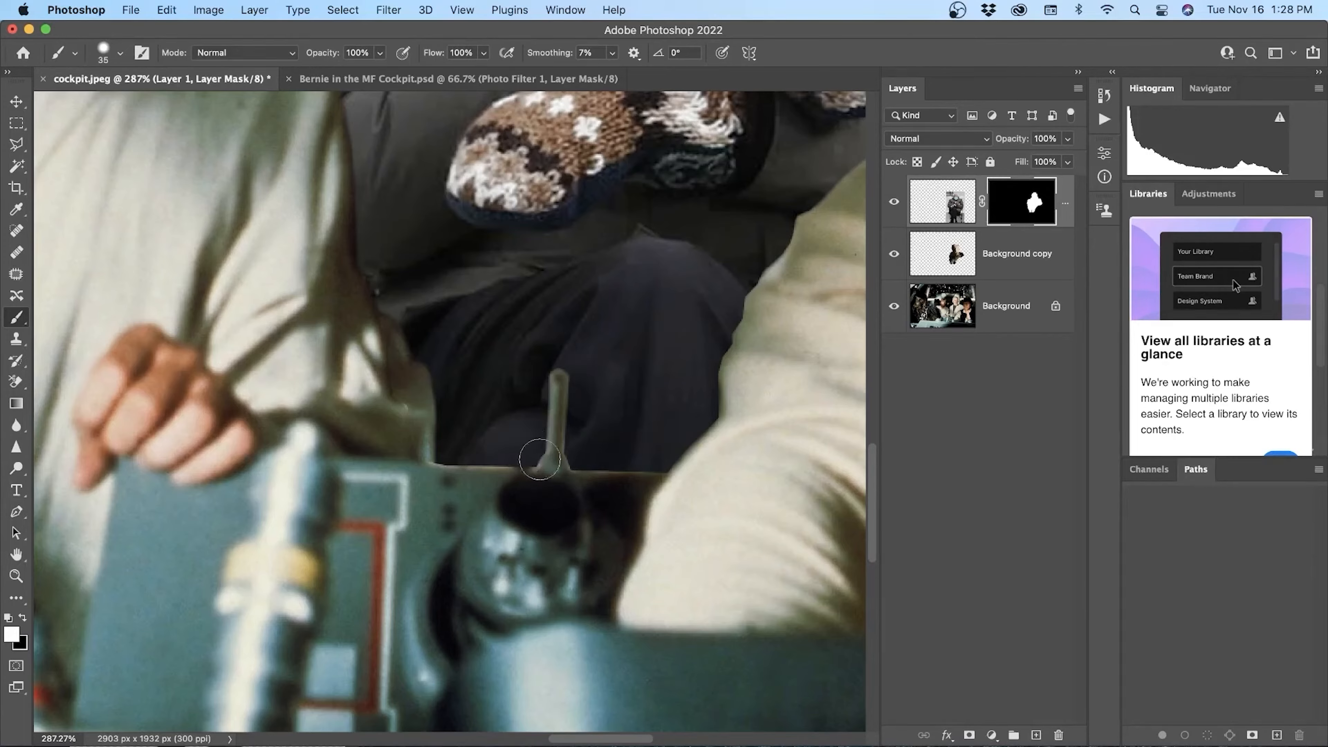
key("bracketleft")
key("bracketleft")
key("bracketleft")
key("bracketleft")
key("bracketleft")
key("x")
key("bracketright")
key("bracketright")
key("bracketright")
key("bracketright")
key("bracketright")
key("bracketright")
key("bracketright")
left_click(558, 355)
key("x")
mouse_move(559, 359)
left_mouse_down()
mouse_move(536, 343)
mouse_move(607, 344)
mouse_move(527, 362)
mouse_move(593, 386)
mouse_move(512, 394)
mouse_move(596, 428)
mouse_move(537, 436)
left_mouse_up()
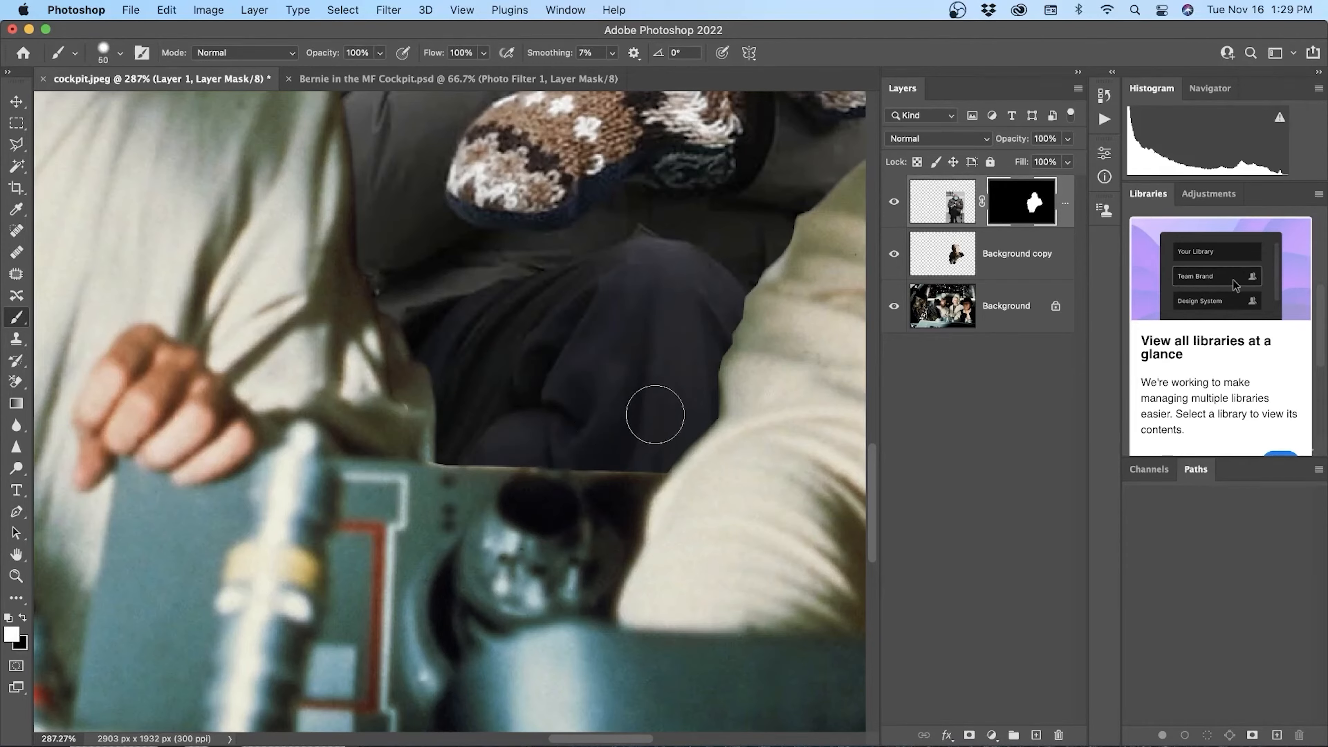
key("super+z")
key("super+z")
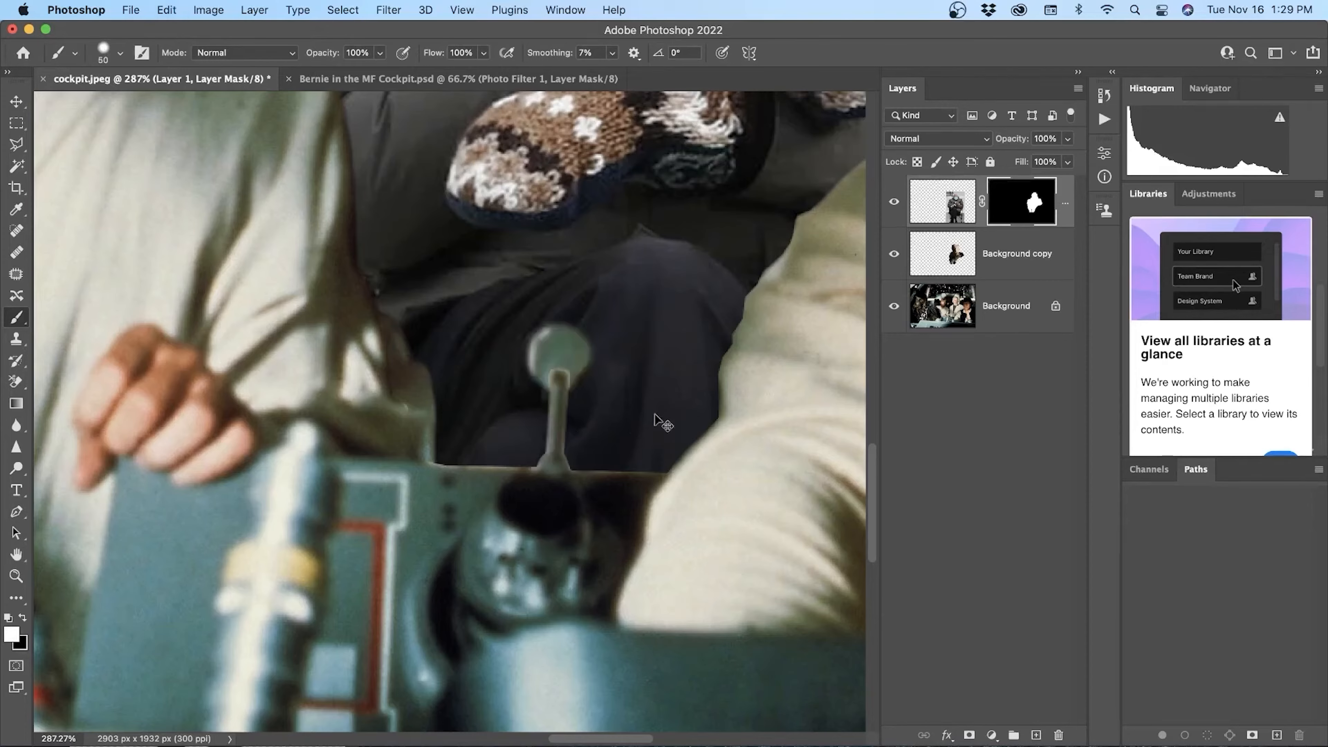
Step: Examine the seated man's head, jacket and surroundings in the composite for remaining flaws
scroll(662, 410, "down", 10)
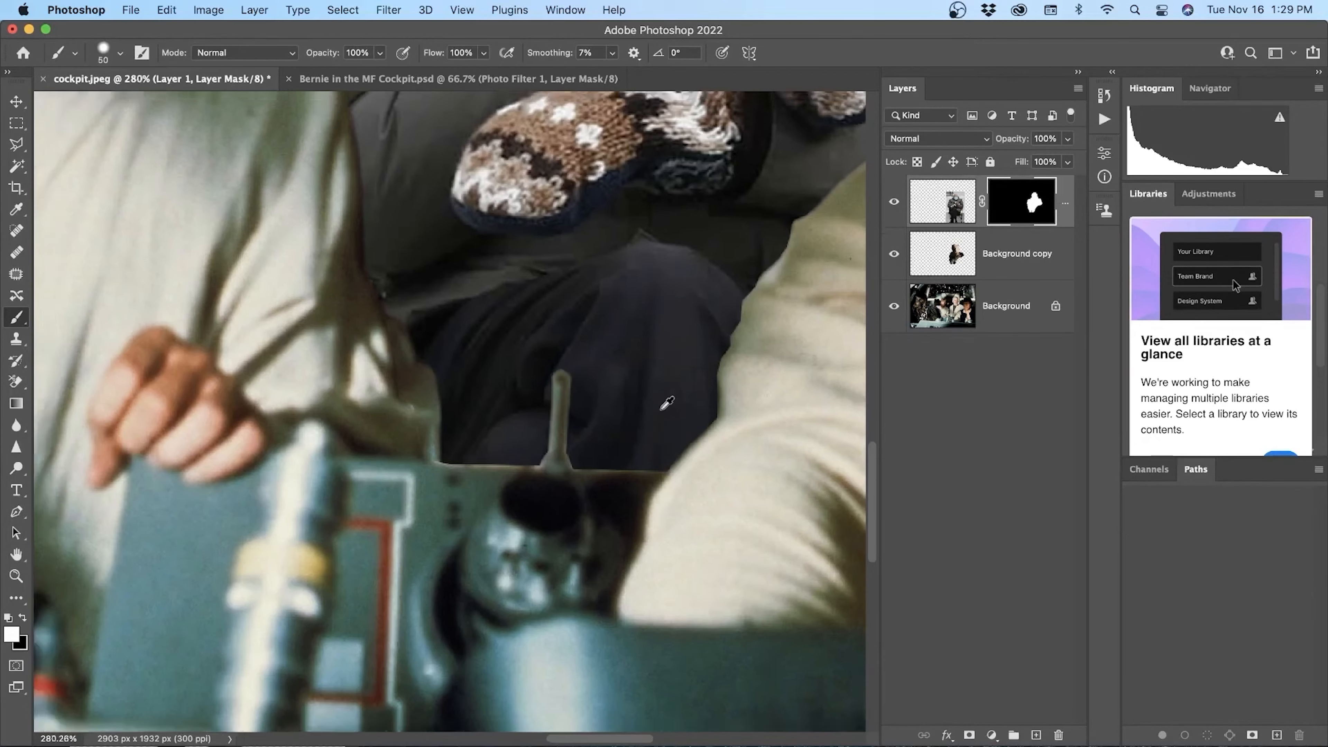
scroll(668, 404, "up", 4)
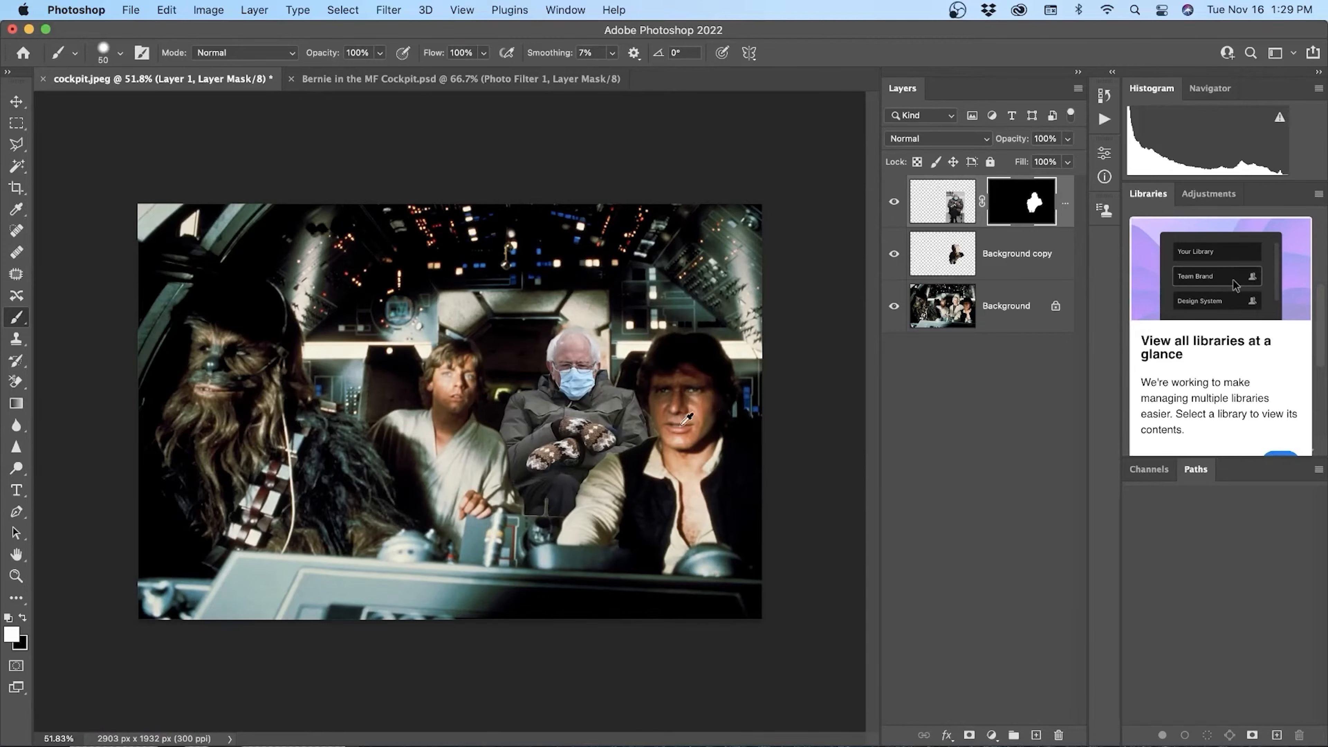
scroll(542, 314, "up", 8)
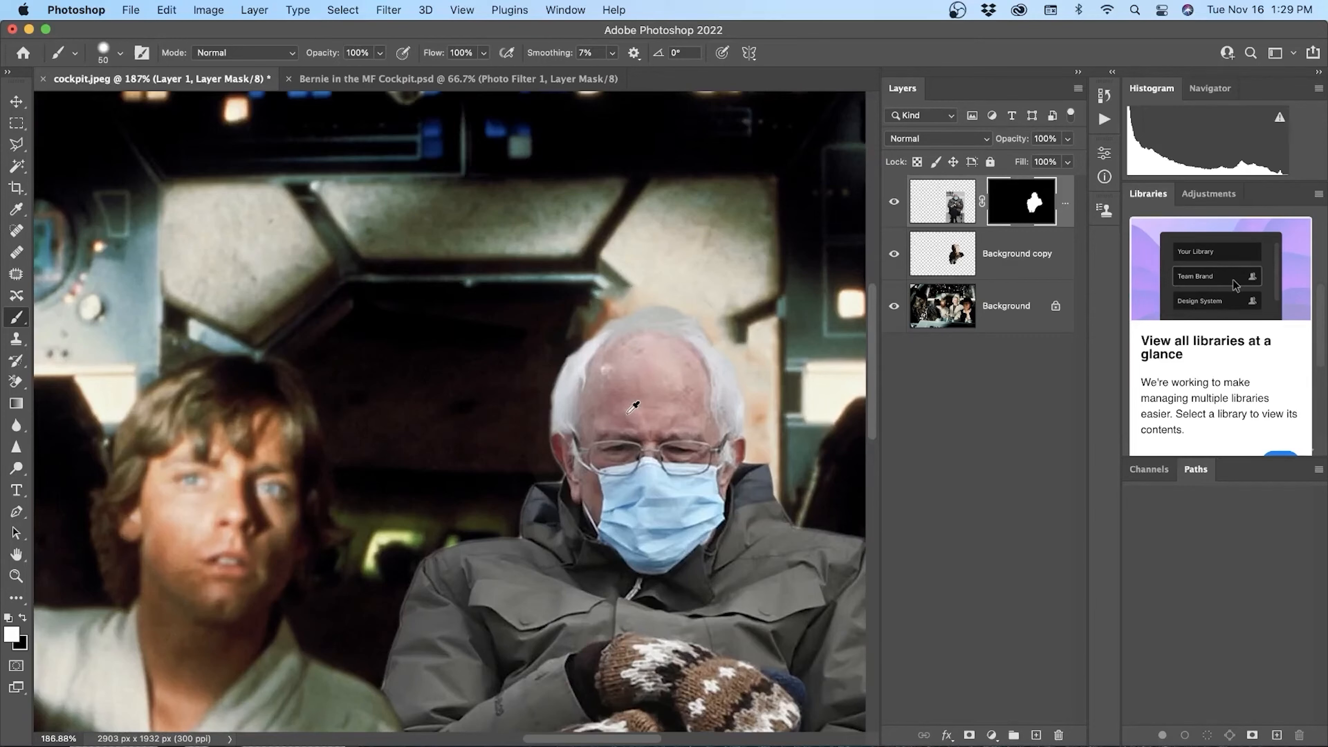
scroll(755, 449, "down", 5)
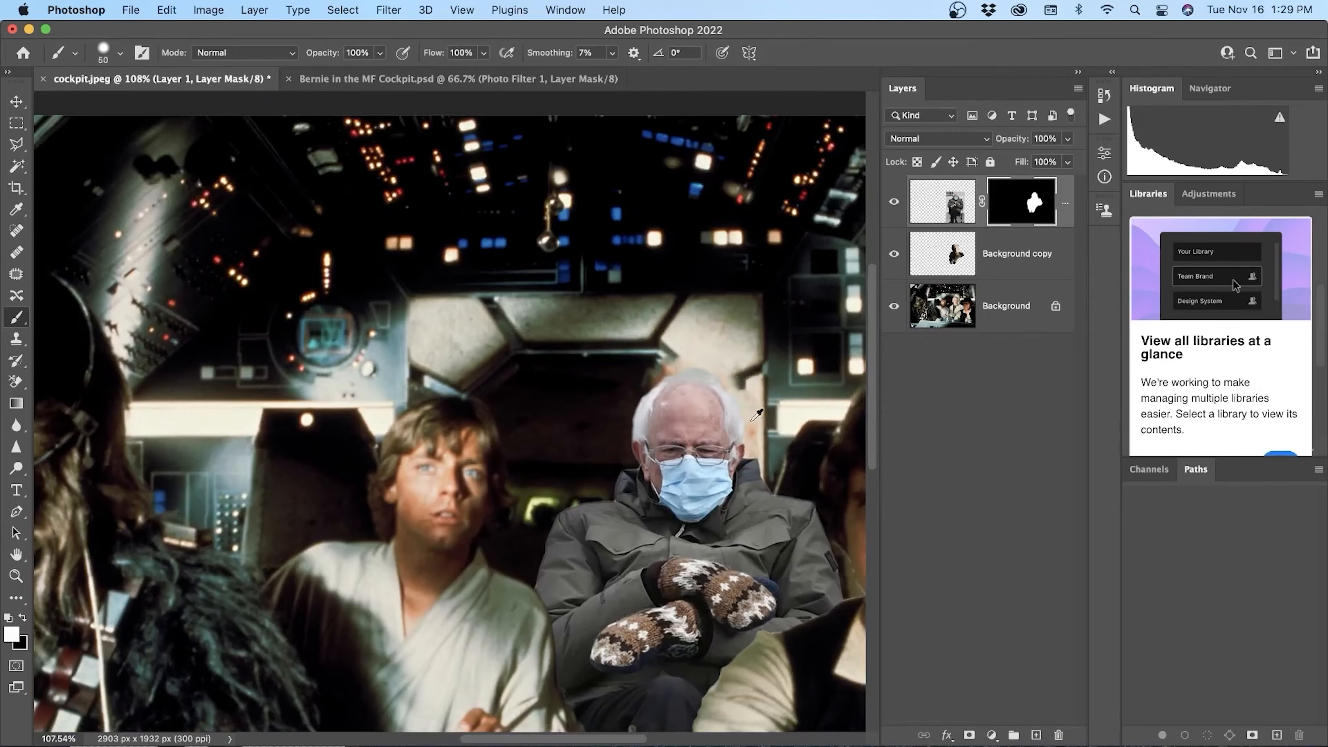
scroll(785, 375, "down", 4)
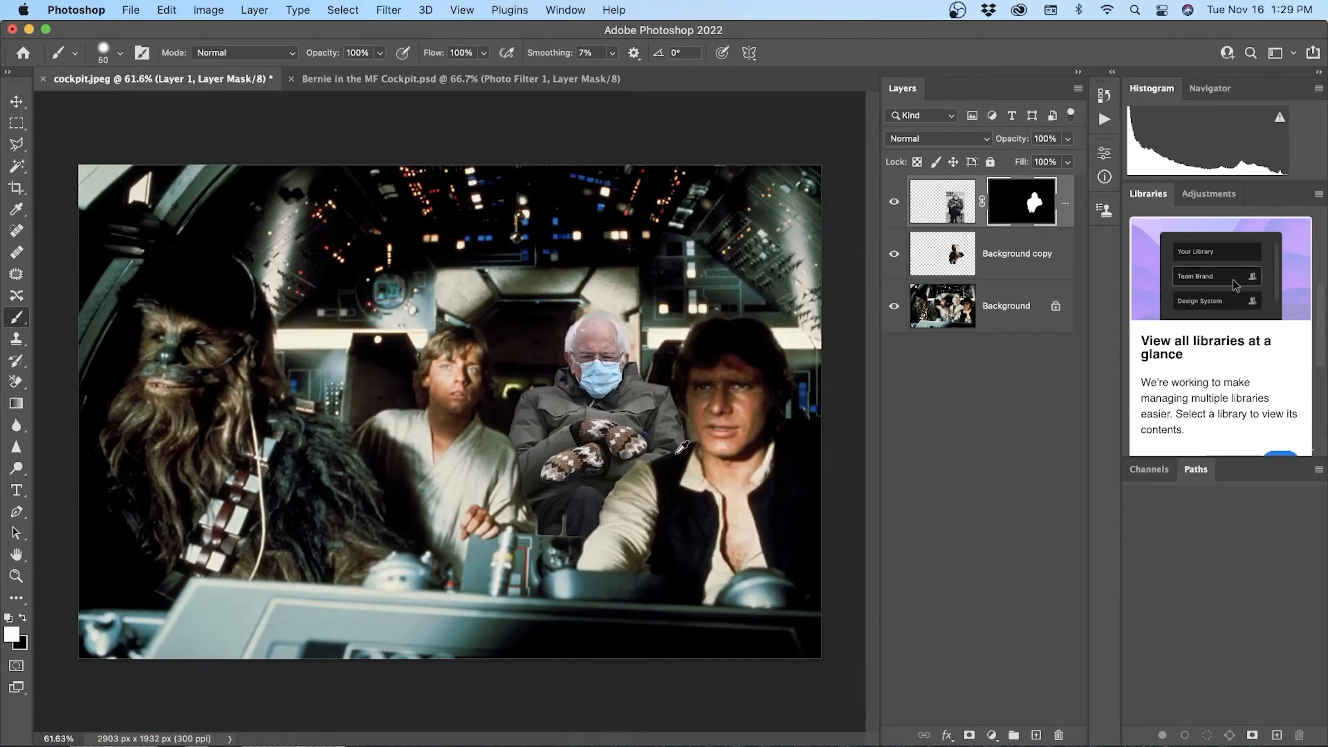
scroll(700, 416, "up", 8)
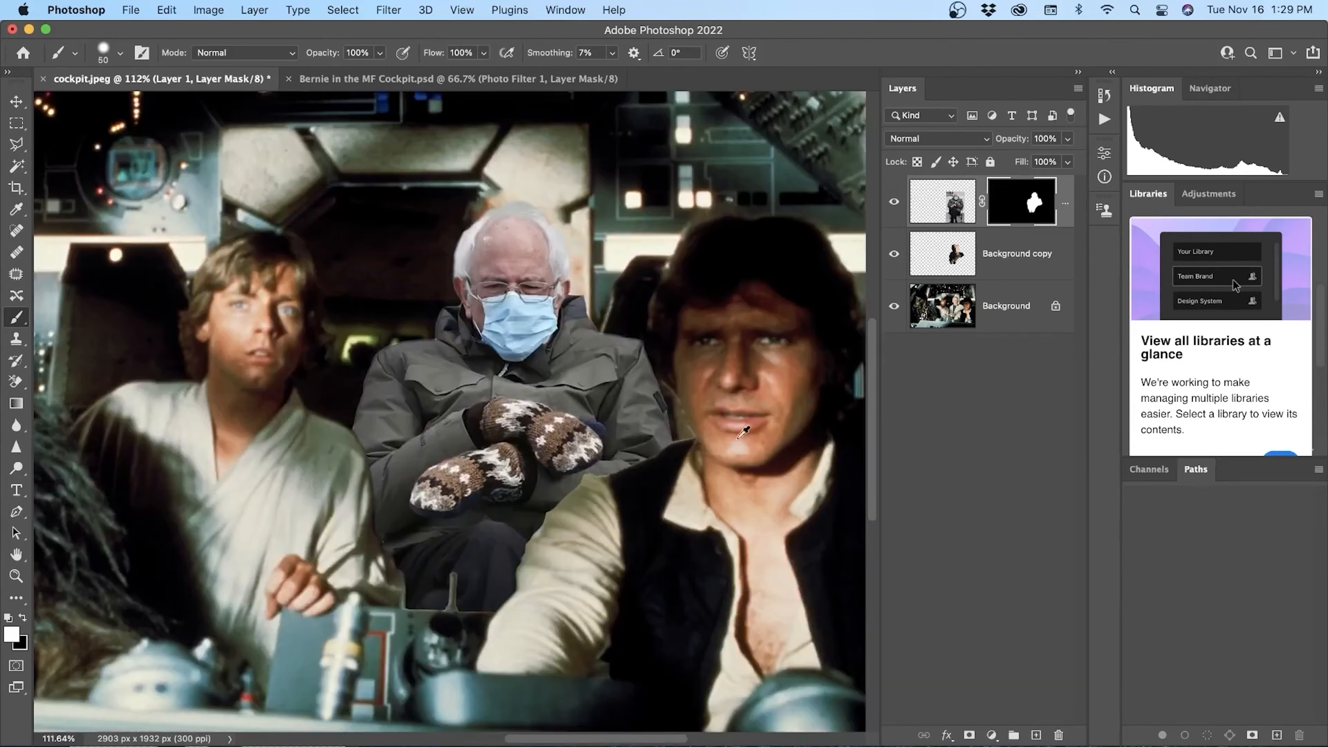
Step: Remove the thin light line beside the vested man's face on the Background copy layer with a 5 px Spot Healing Brush
scroll(717, 400, "up", 1)
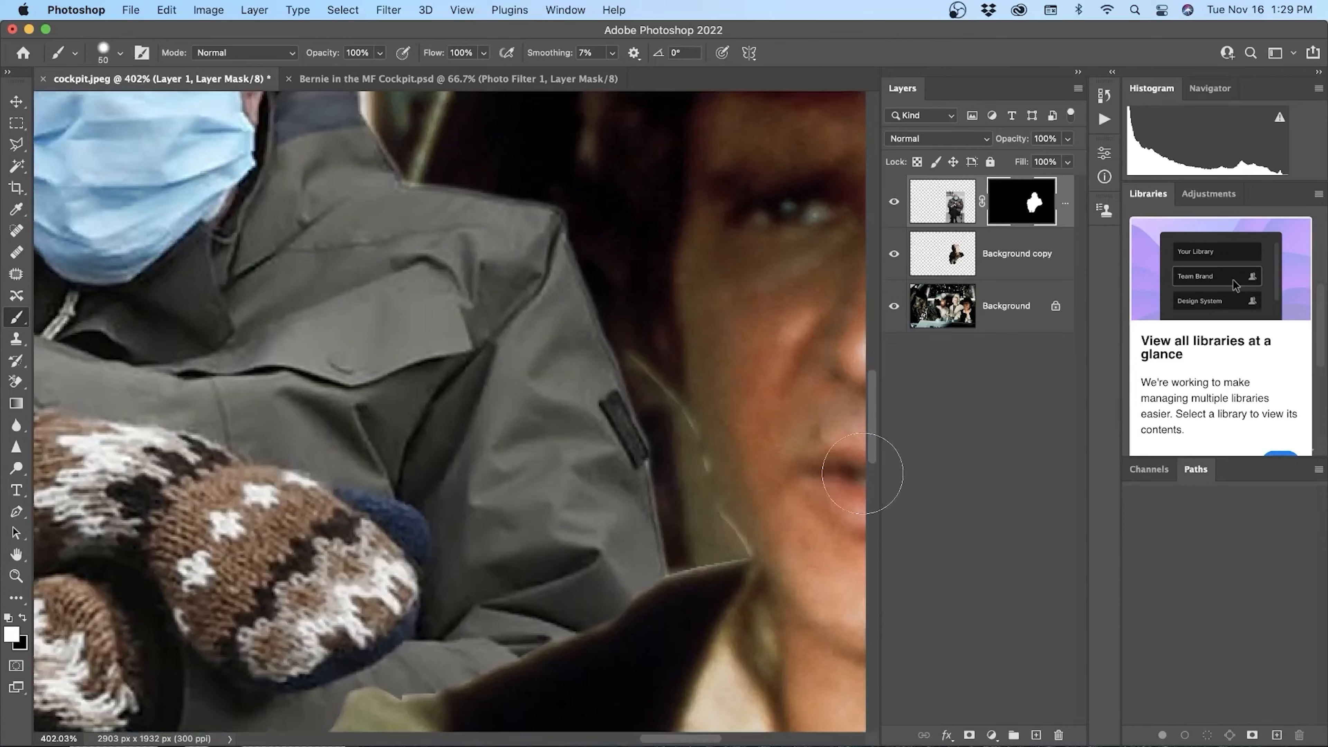
left_click(18, 232)
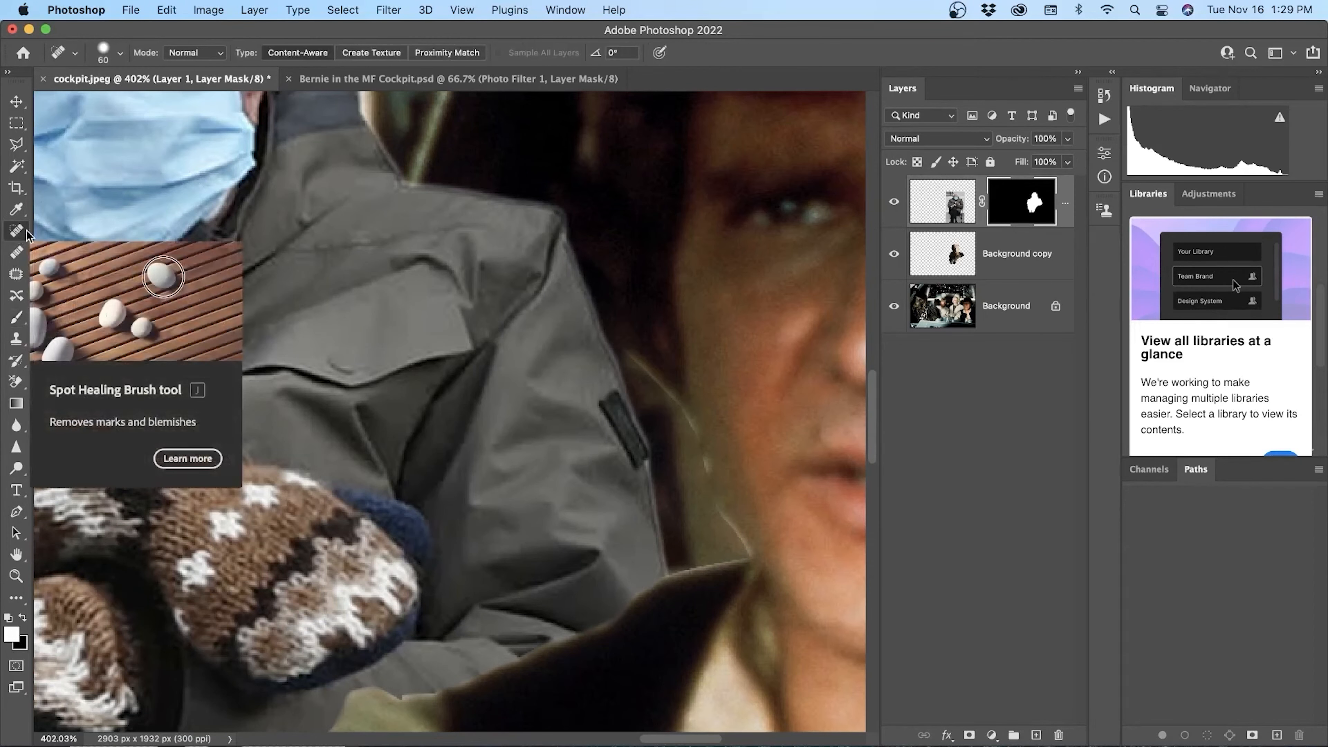
left_click(943, 260)
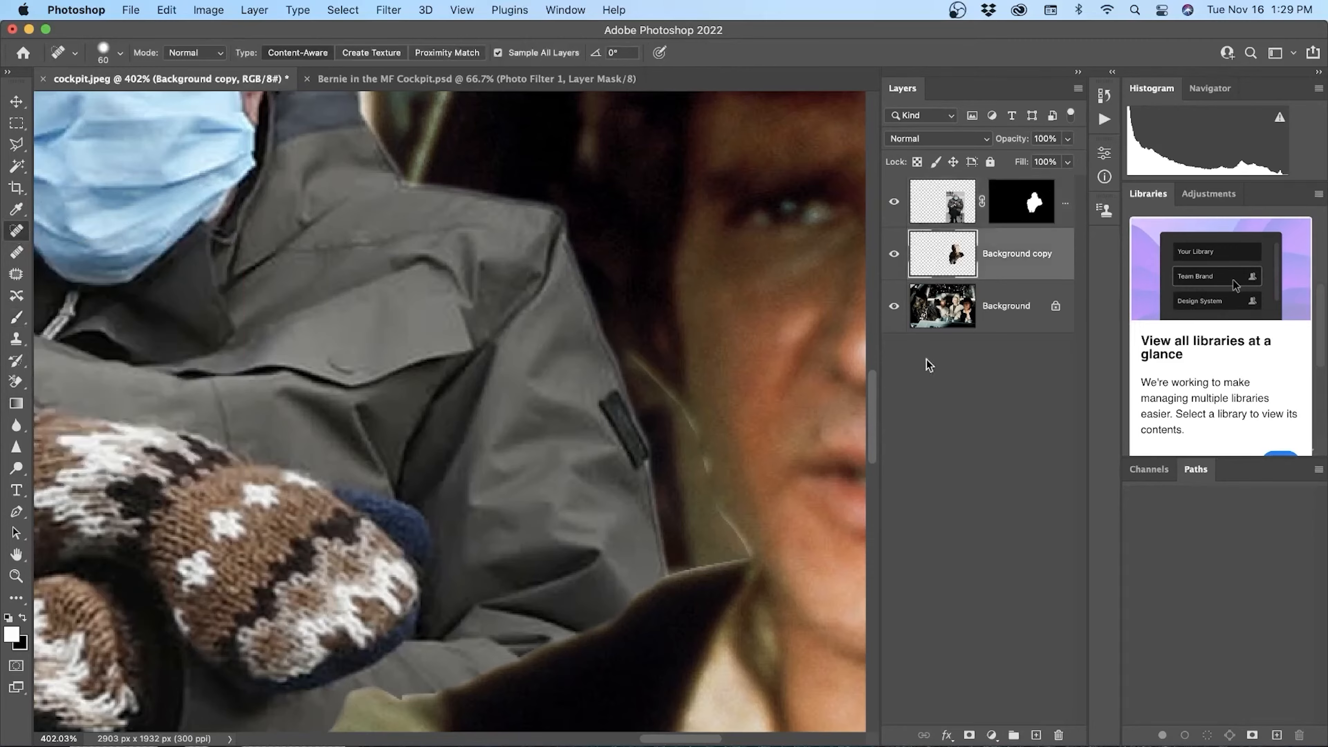
key("bracketleft")
key("bracketleft")
key("bracketleft")
key("bracketleft")
key("bracketleft")
key("bracketleft")
key("bracketleft")
key("bracketleft")
key("bracketleft")
key("bracketleft")
left_click_drag(746, 550, 716, 505)
key("super+z")
left_click_drag(748, 551, 708, 458)
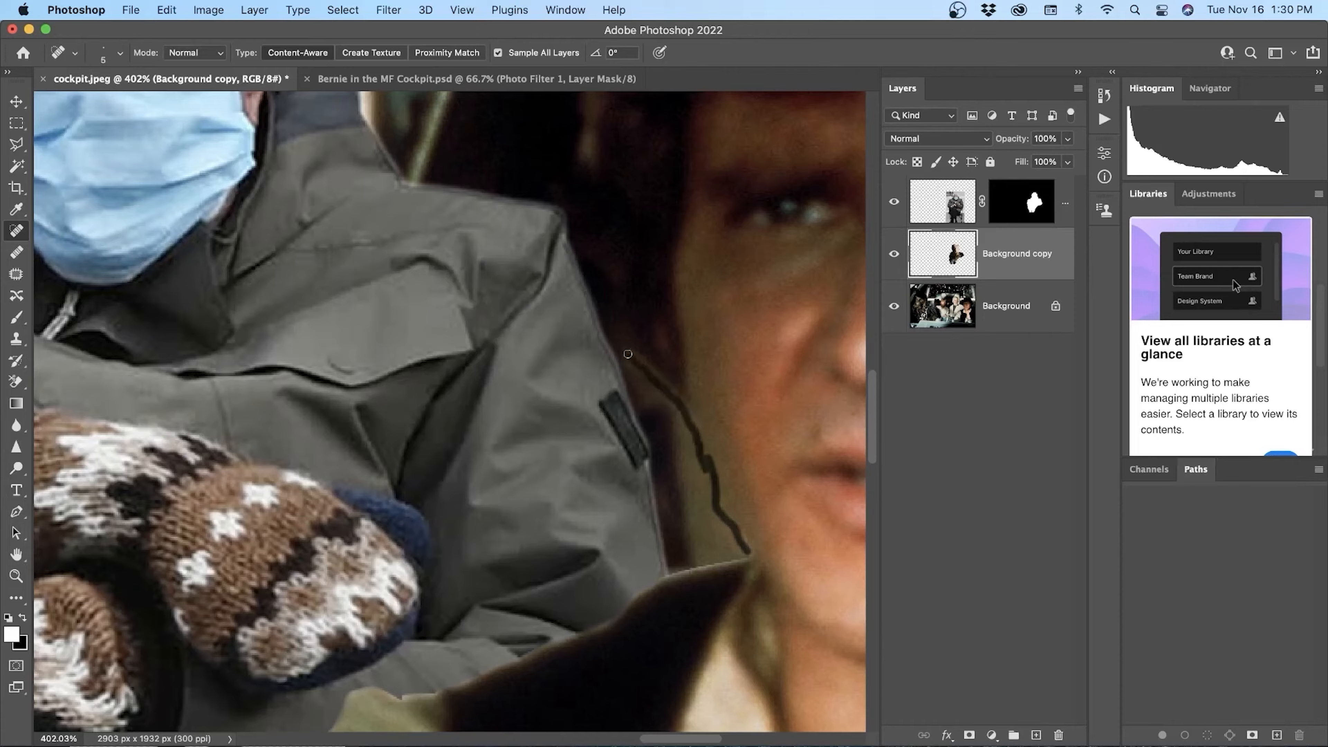
left_click_drag(621, 349, 622, 347)
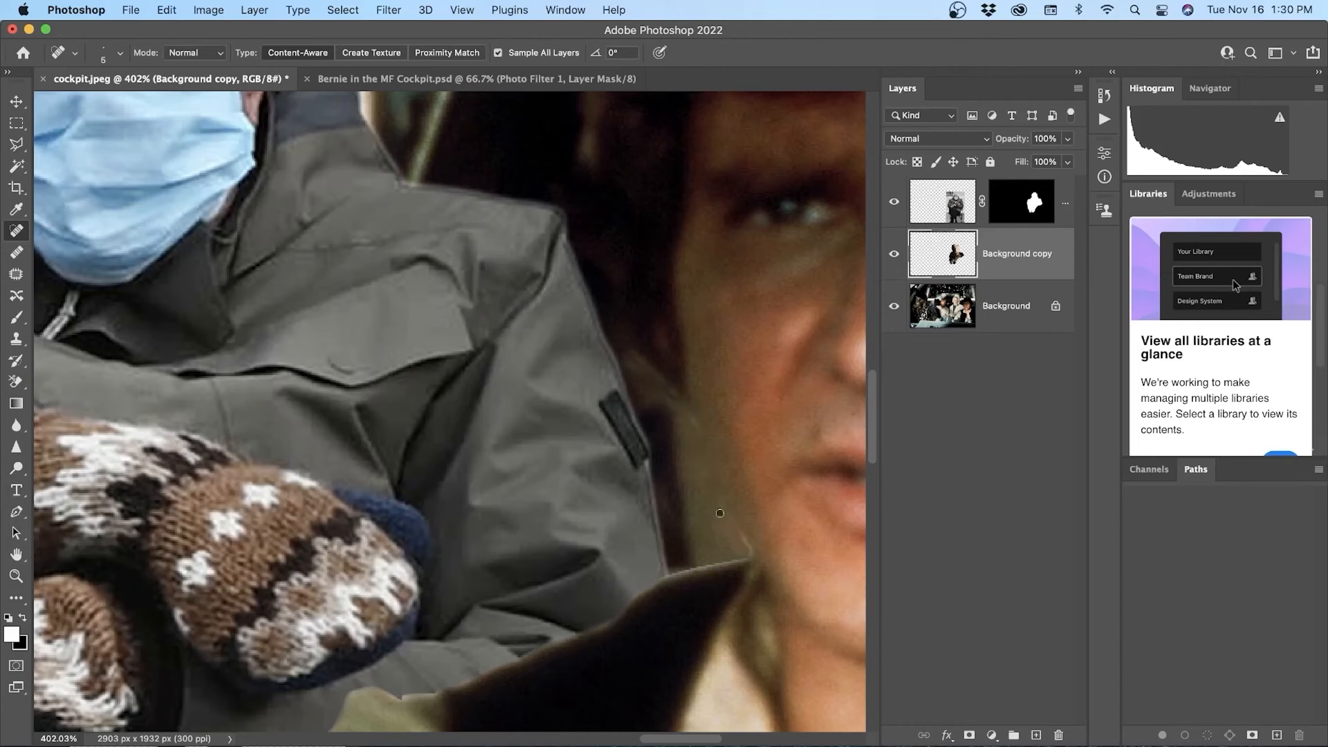
Step: Heal the light edge on top of the vested man's shoulder and the remaining traces of the line beside his face
mouse_move(751, 555)
left_mouse_down()
mouse_move(666, 575)
mouse_move(730, 563)
left_mouse_up()
left_click_drag(699, 430, 681, 407)
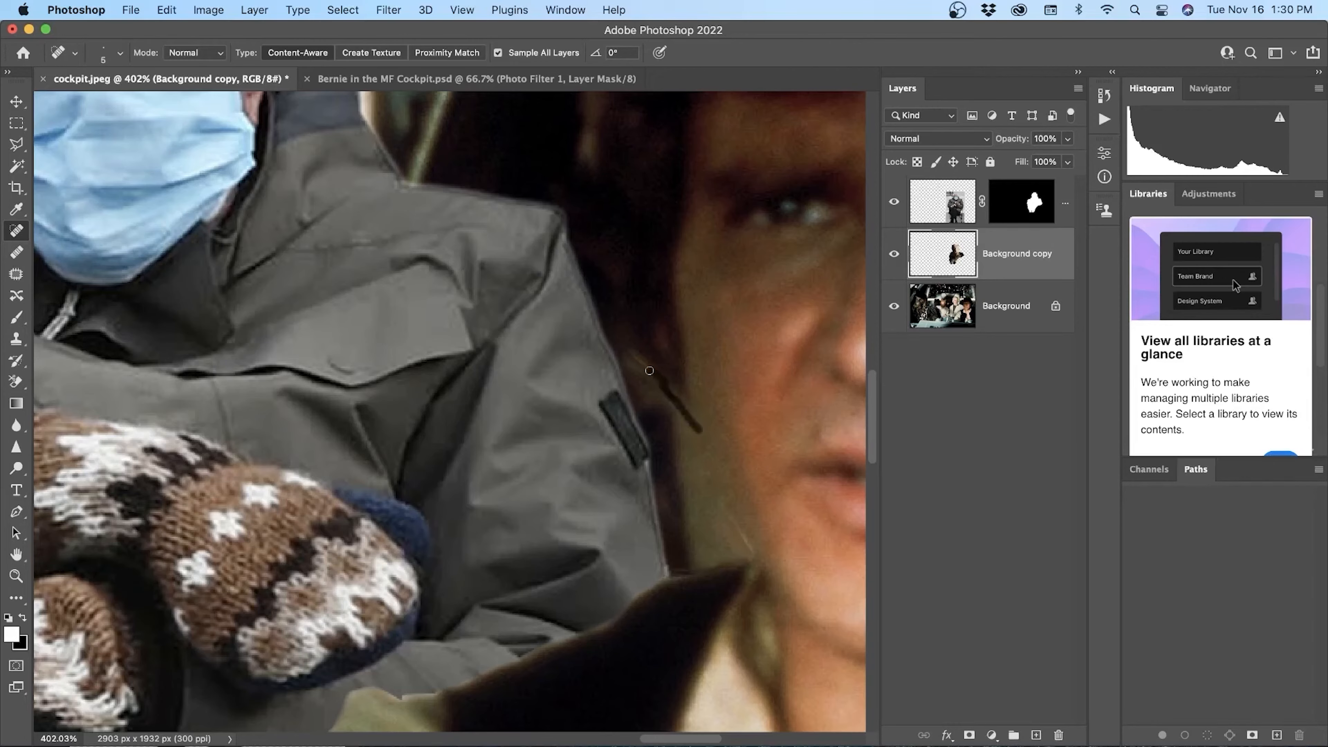
left_click_drag(630, 352, 630, 352)
left_click_drag(749, 551, 749, 551)
Step: Add a Color Balance adjustment layer above the seated man's layer and set its midtones Yellow–Blue value to -25
scroll(696, 465, "down", 6)
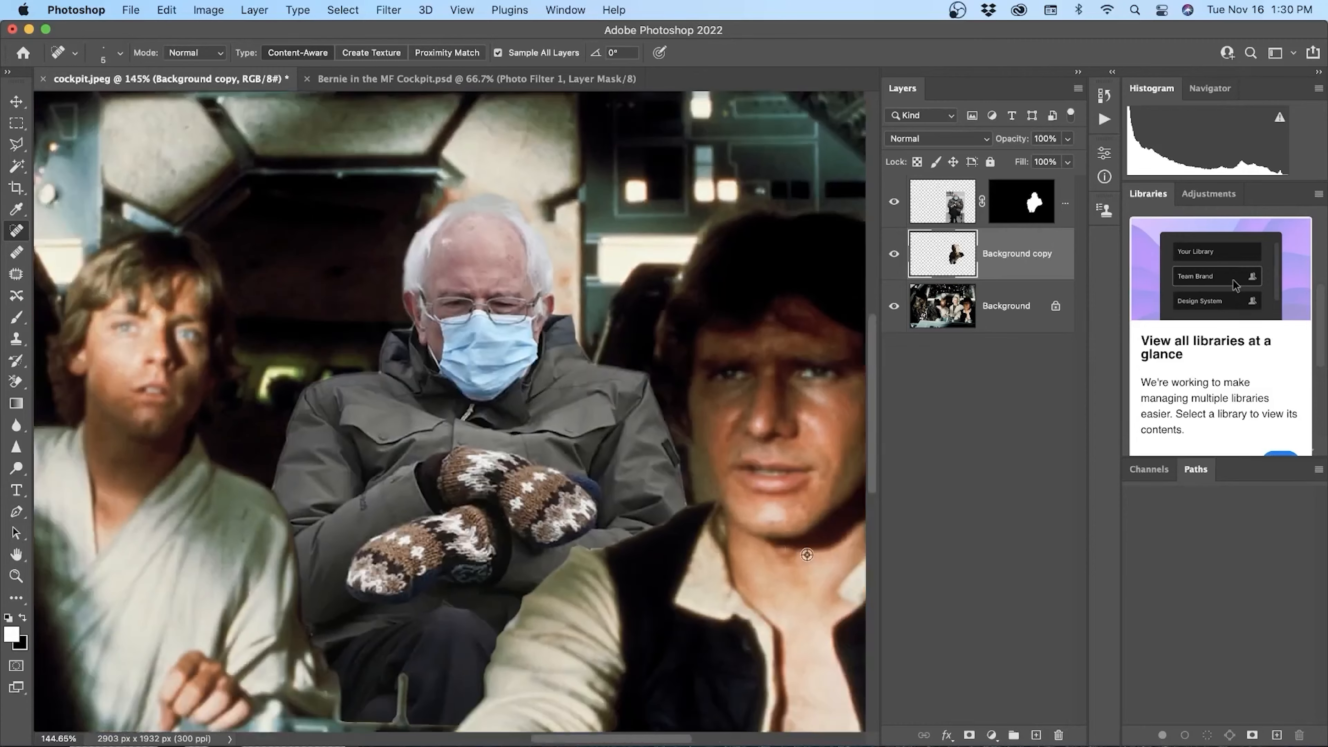
scroll(766, 545, "down", 5)
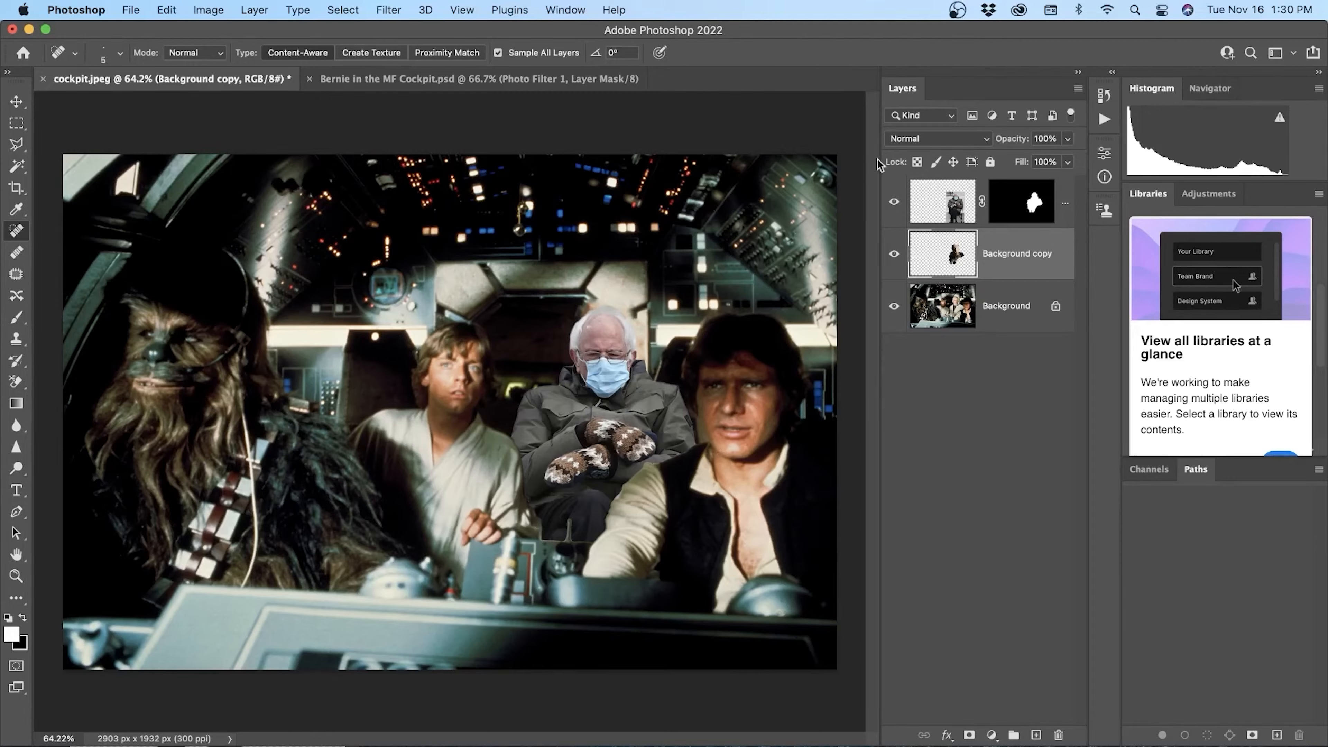
left_click(955, 213)
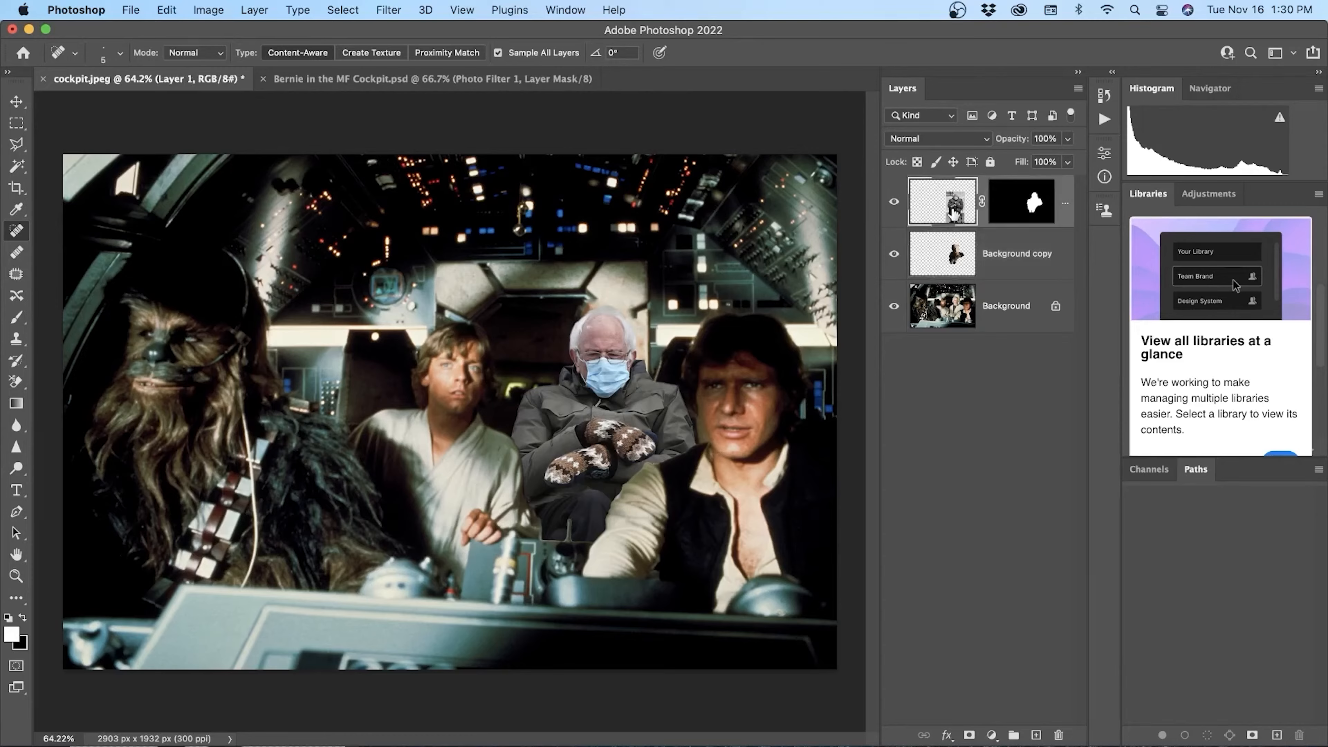
left_click(992, 735)
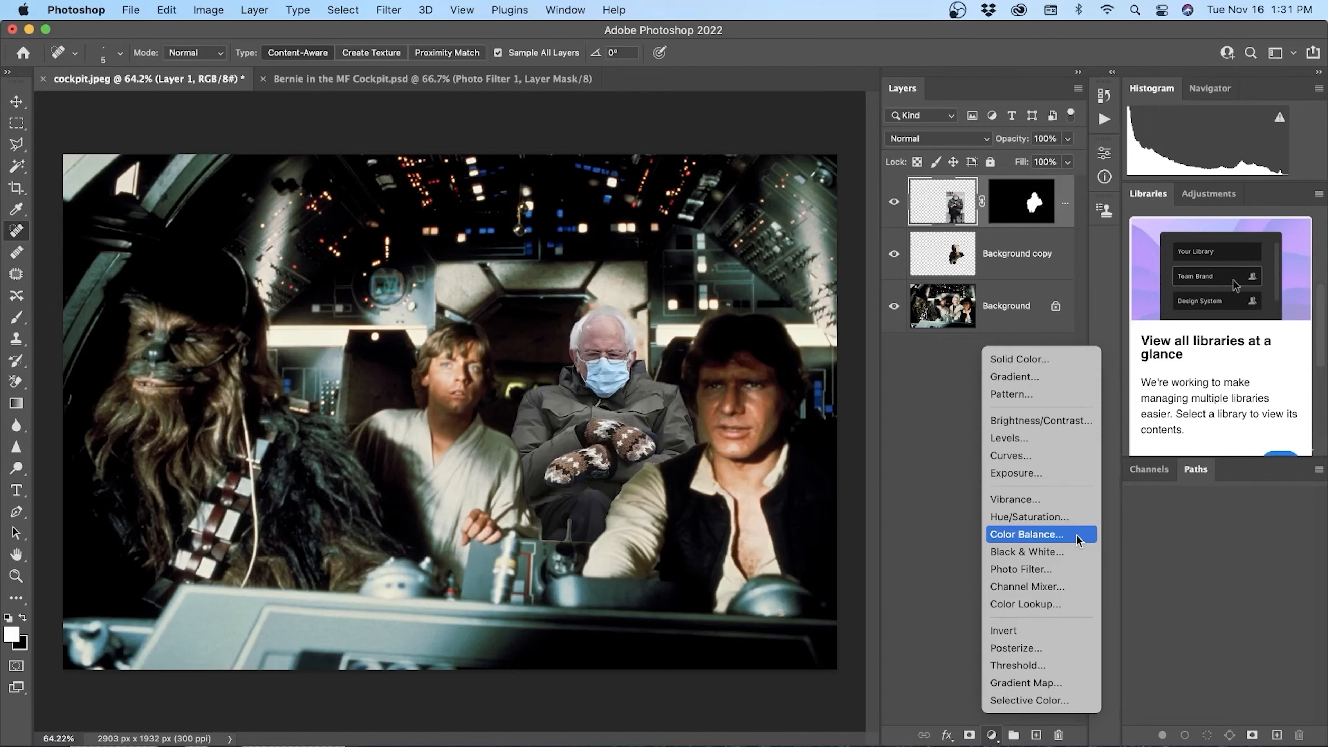
left_click(1027, 534)
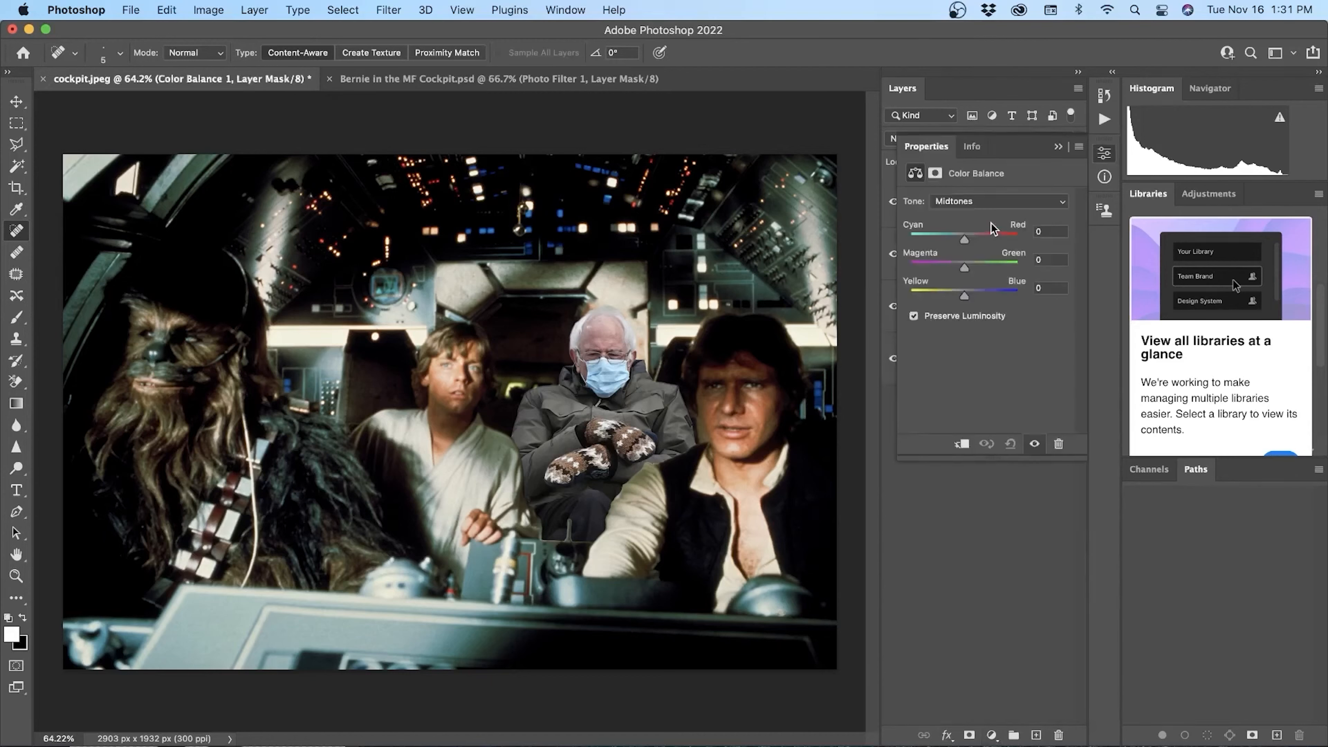
left_click(986, 206)
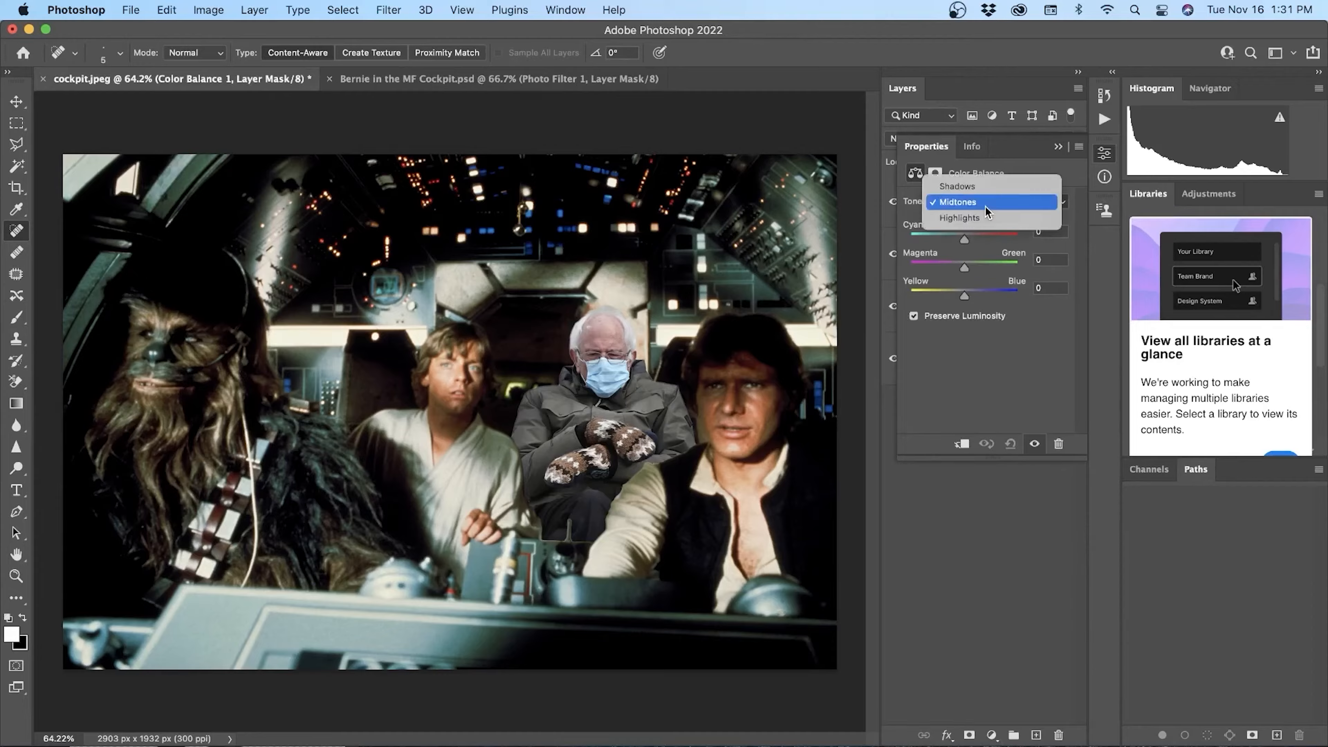
left_click(984, 205)
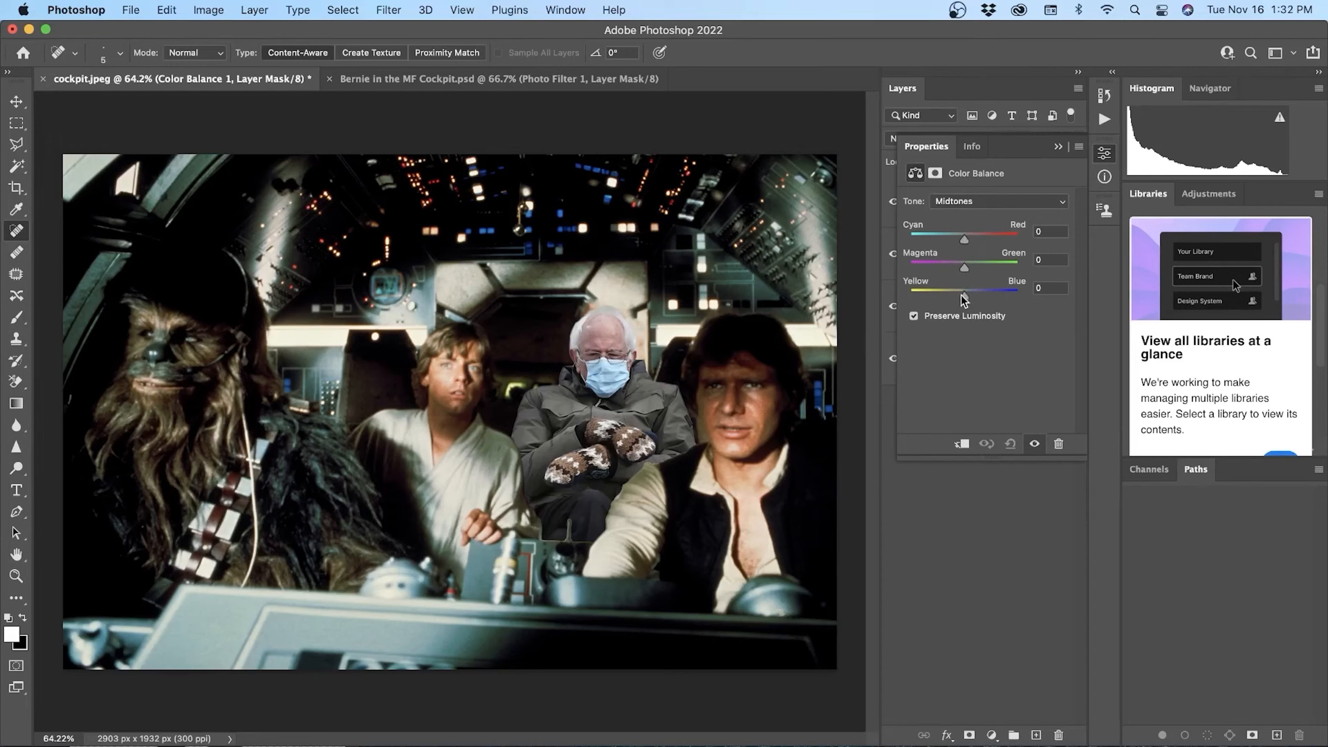
left_click_drag(965, 295, 950, 297)
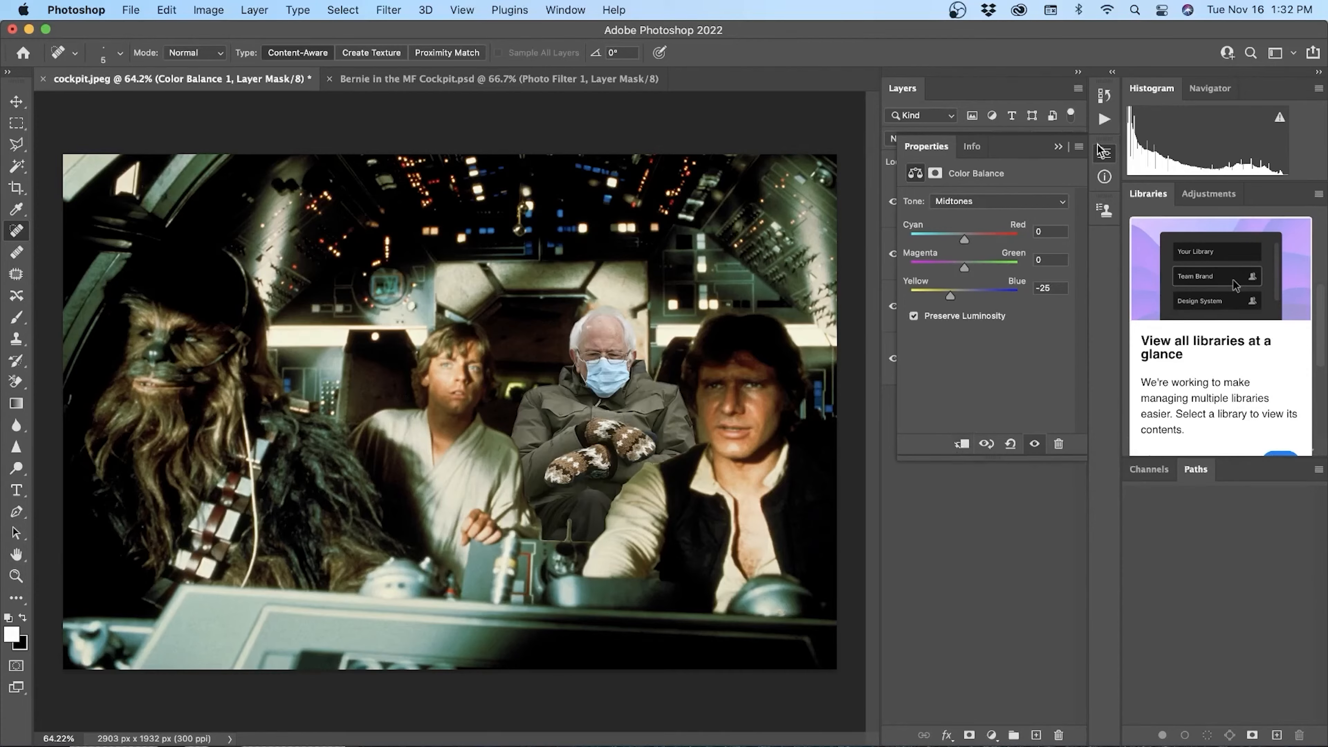
Step: Clip the Color Balance adjustment to the seated man's layer and set its midtones to Cyan–Red +27, Magenta–Green -4 and Yellow–Blue -33
left_click(1105, 154)
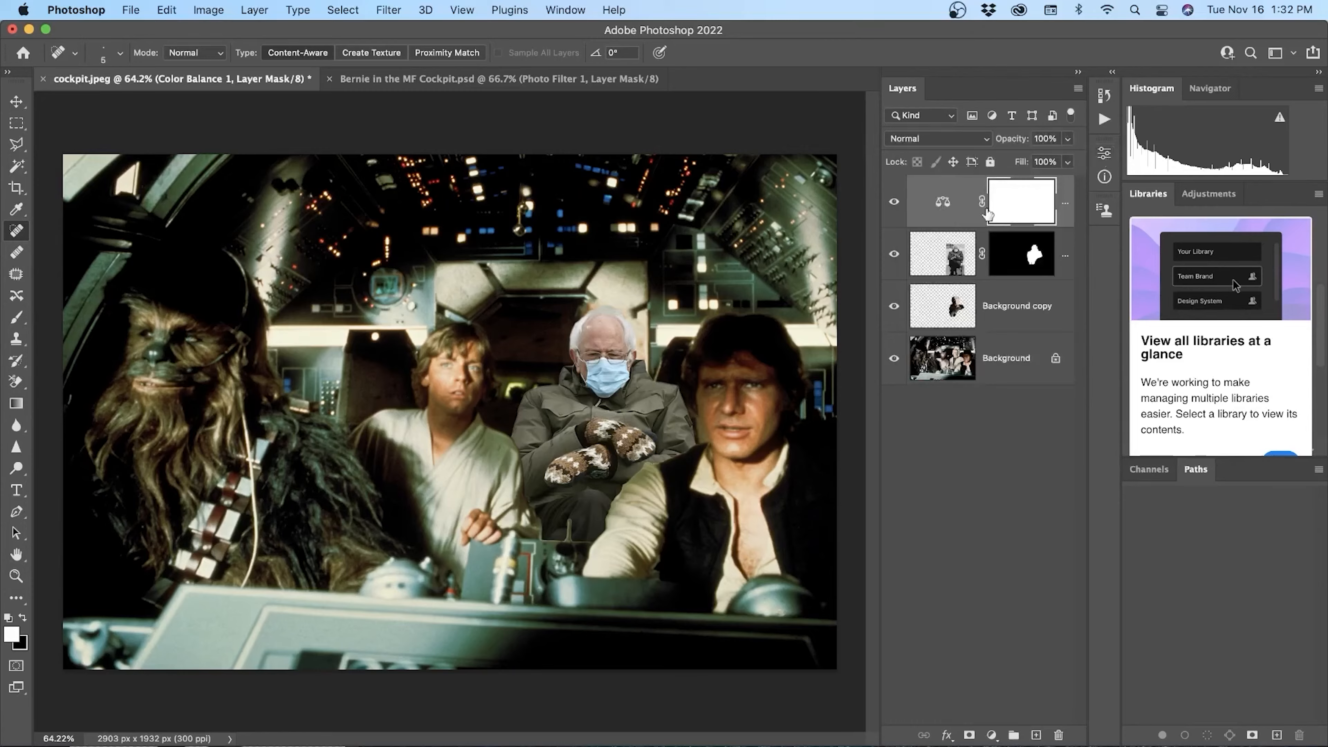
left_click(1104, 154)
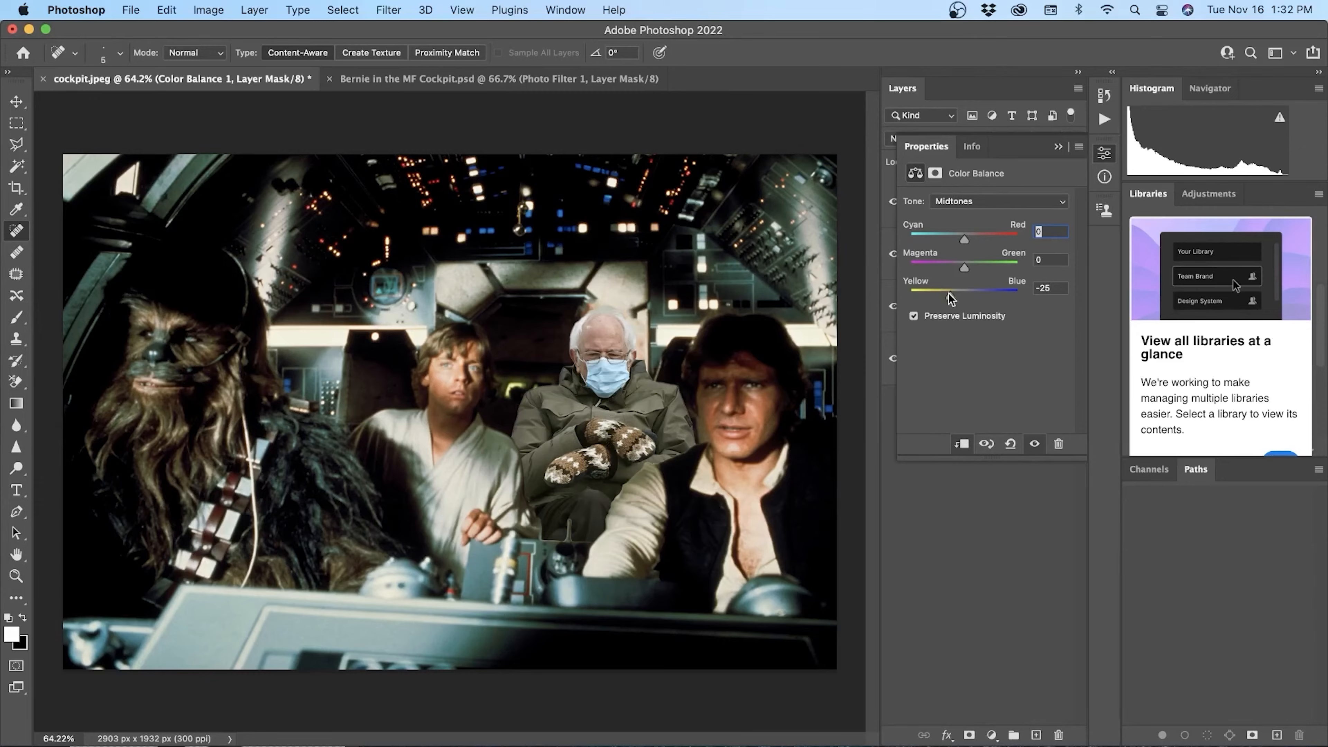
left_click_drag(948, 294, 946, 296)
left_click_drag(963, 241, 970, 240)
left_click_drag(964, 268, 962, 269)
left_click_drag(961, 268, 960, 268)
Step: Set the Color Balance highlights to Cyan–Red +10, Magenta–Green +8 and Yellow–Blue -5
left_click(991, 201)
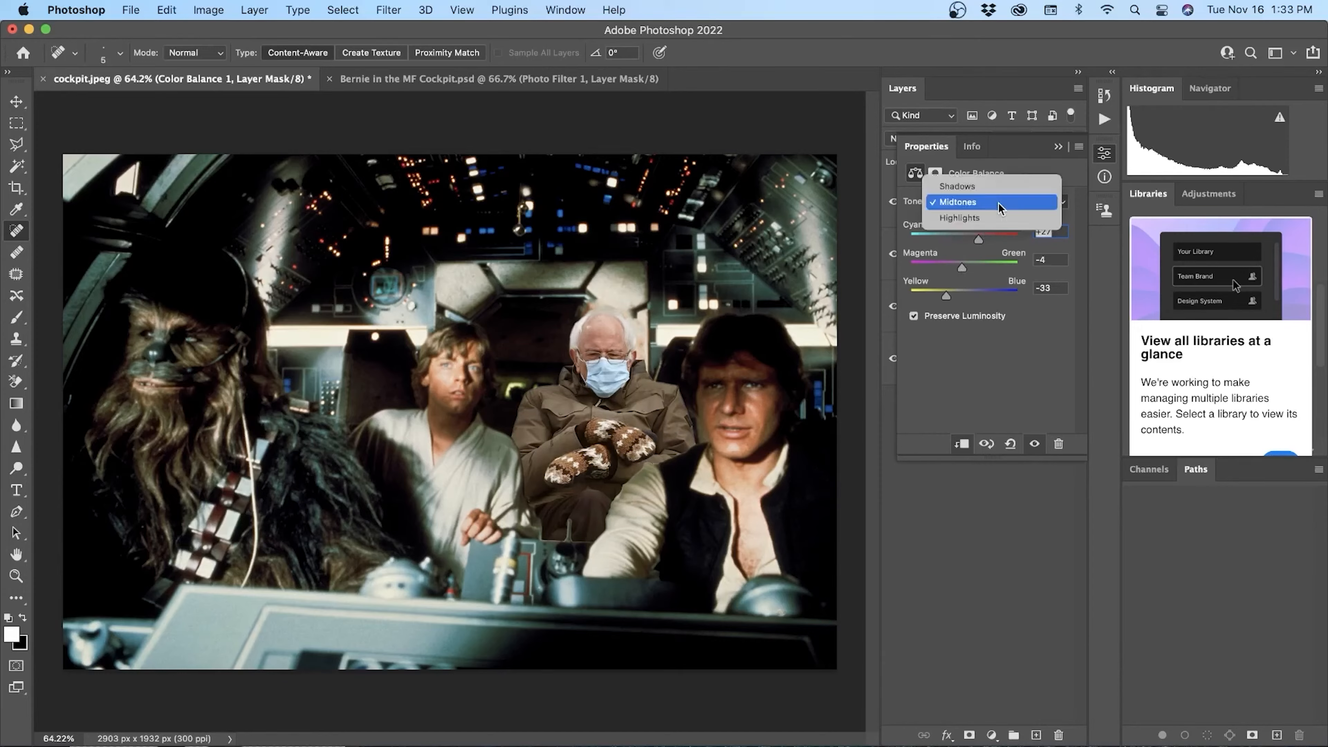
left_click(998, 217)
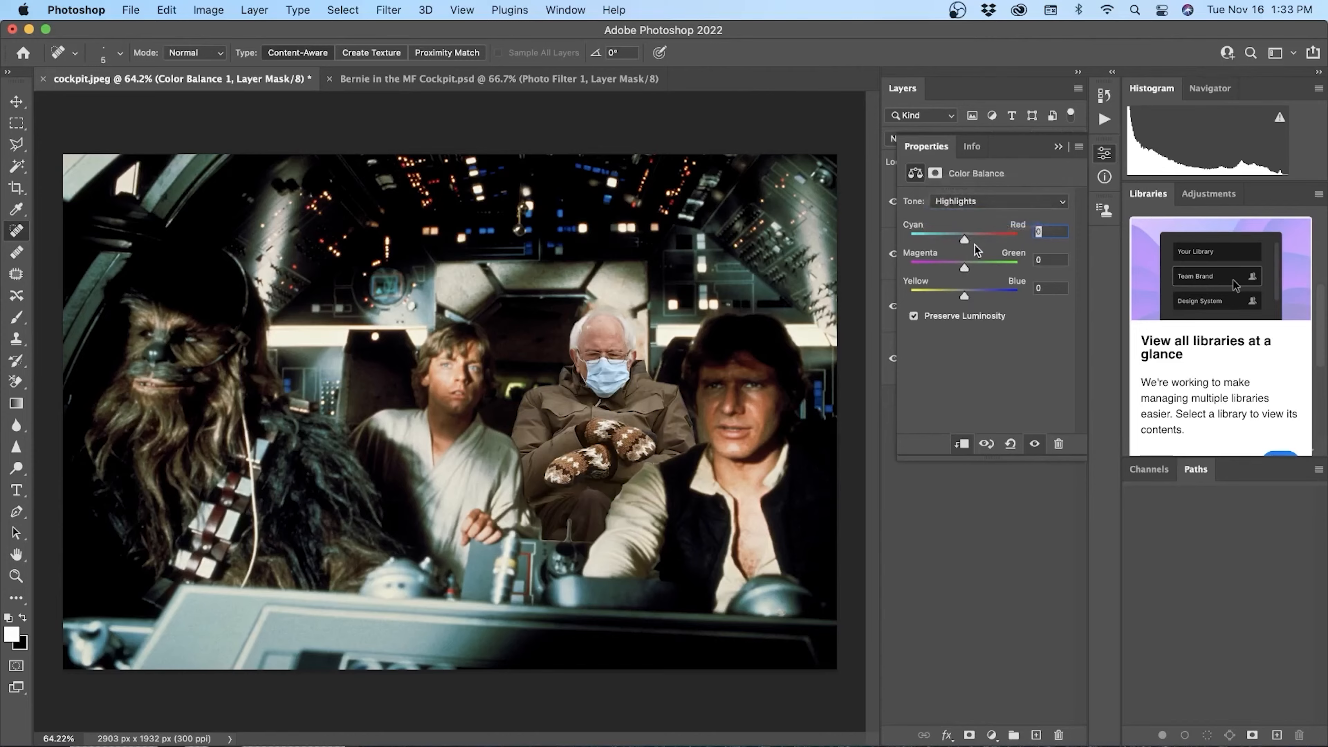
left_click_drag(964, 241, 961, 297)
Step: Set the Color Balance shadows to Cyan–Red -4 and Magenta–Green -1, with a slight shift towards blue
left_click(996, 201)
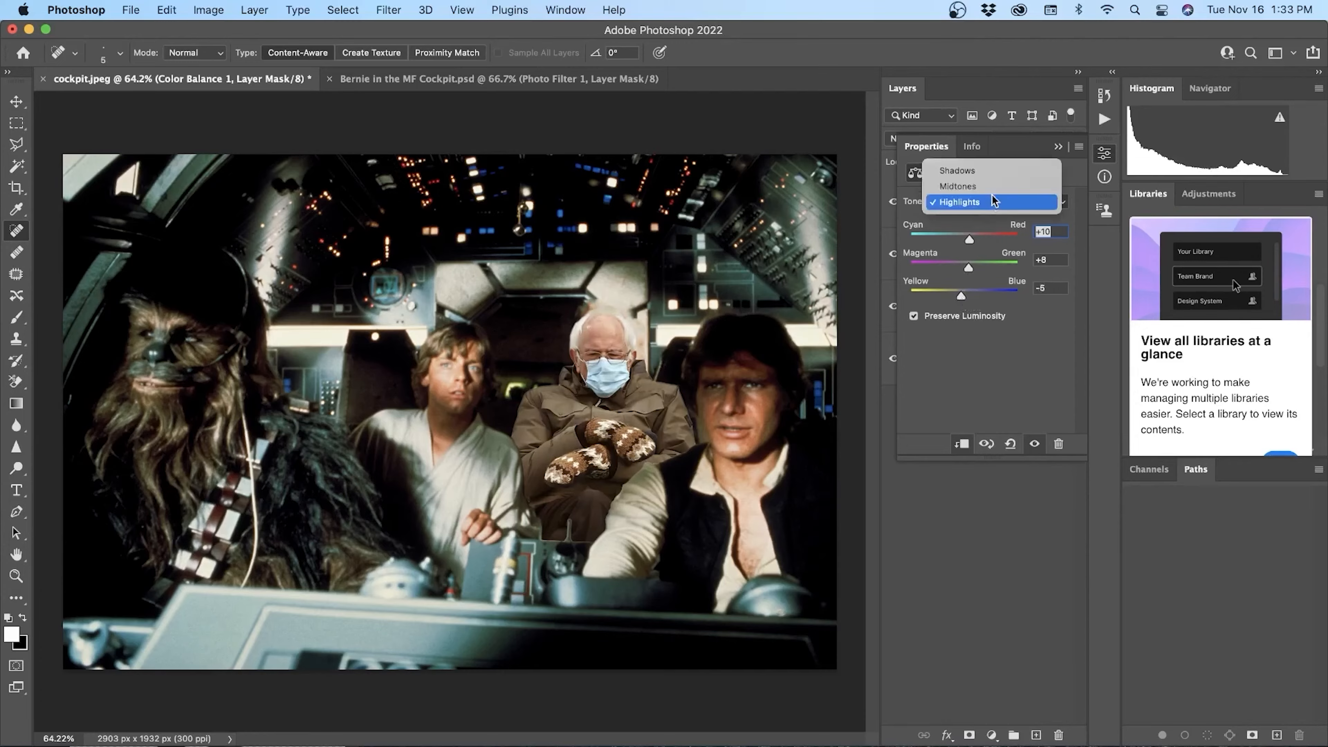
left_click(959, 170)
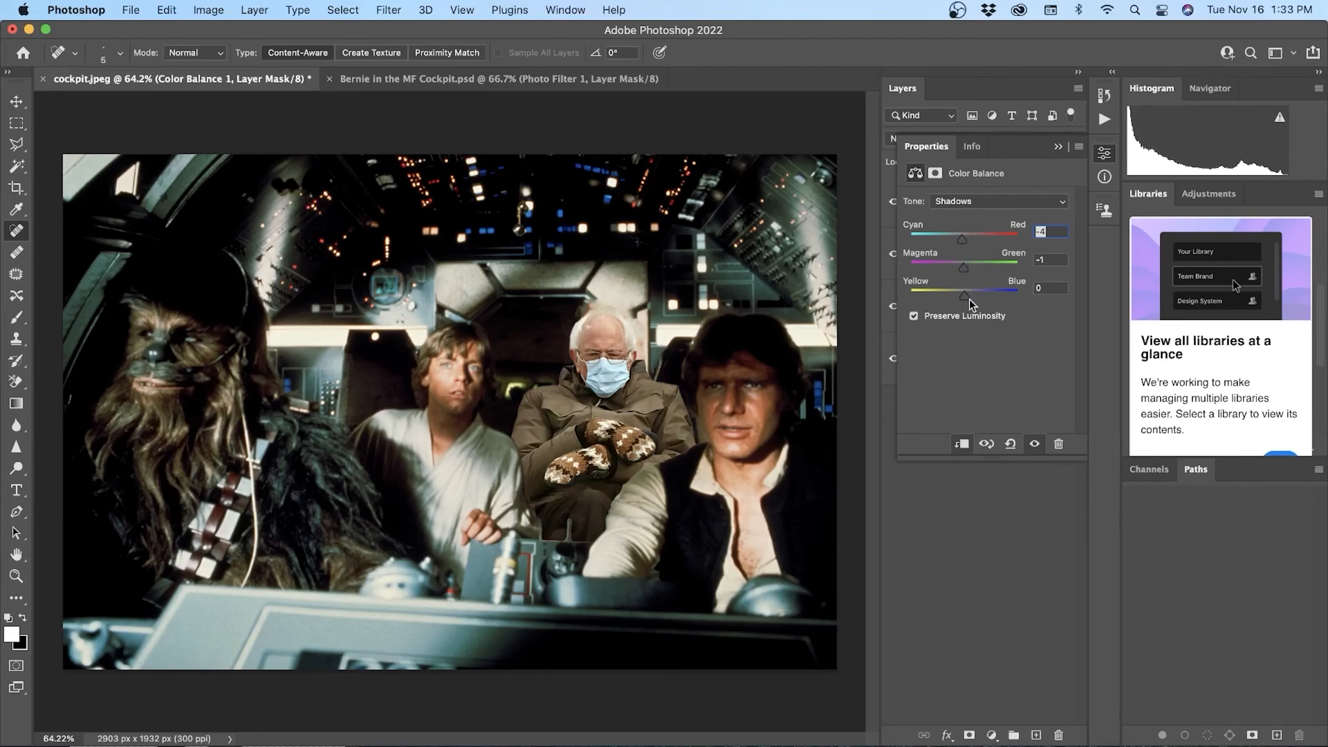
left_click_drag(964, 297, 968, 297)
left_click(1103, 155)
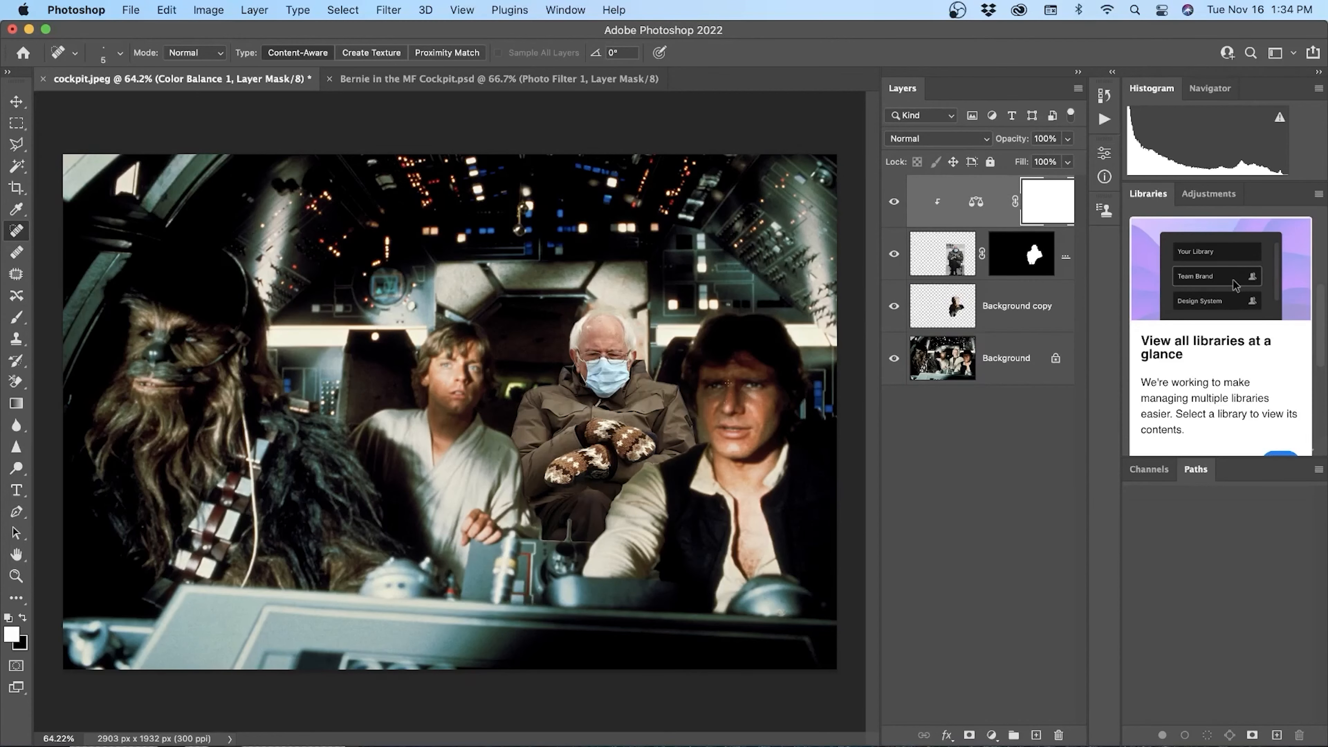
Step: Preview the Add Noise filter on the seated man's layer with monochromatic Gaussian noise at 4.80%
scroll(738, 398, "up", 6)
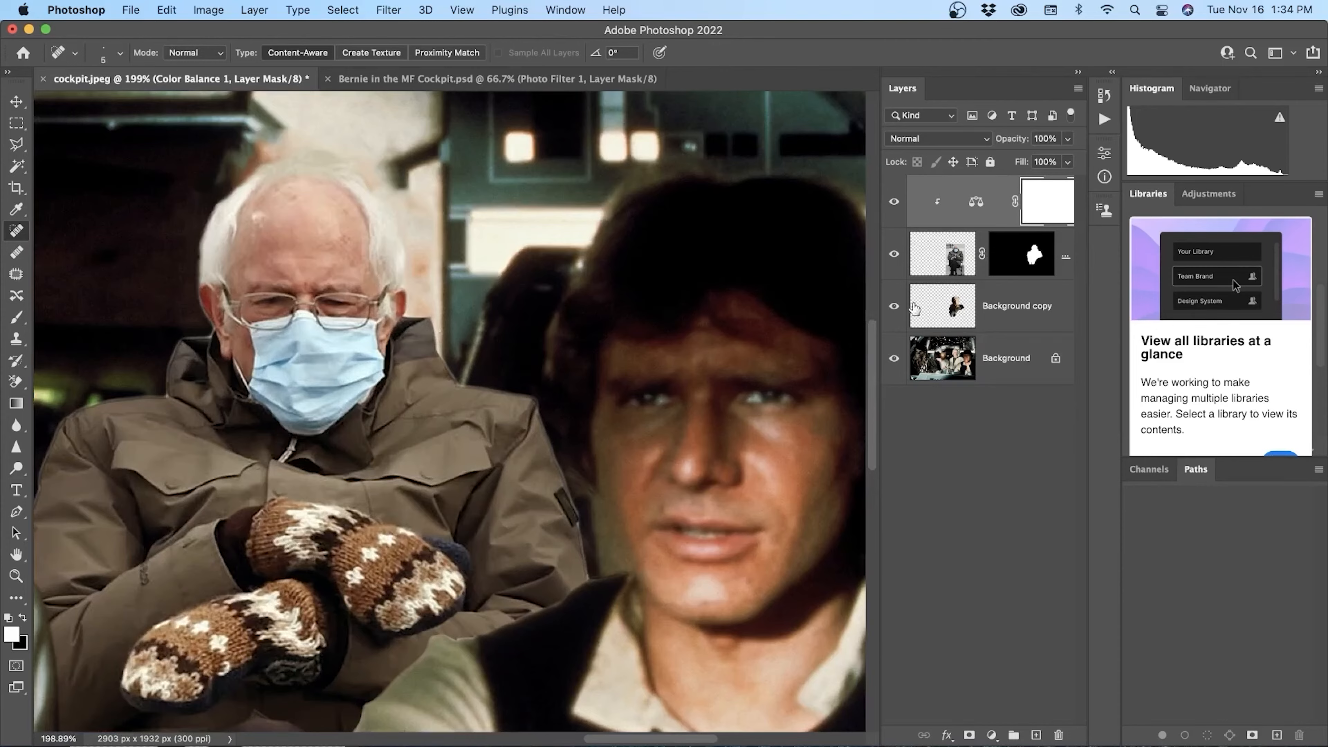
left_click(949, 260)
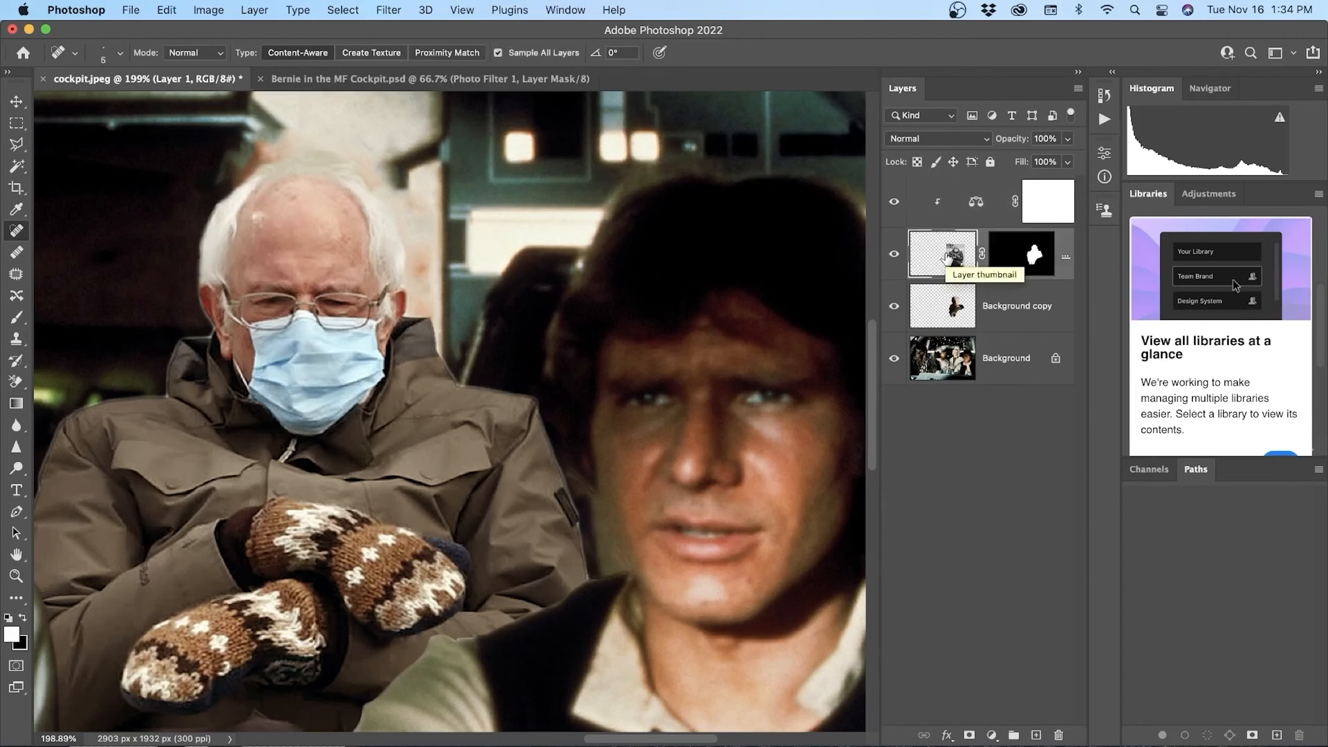
key("v")
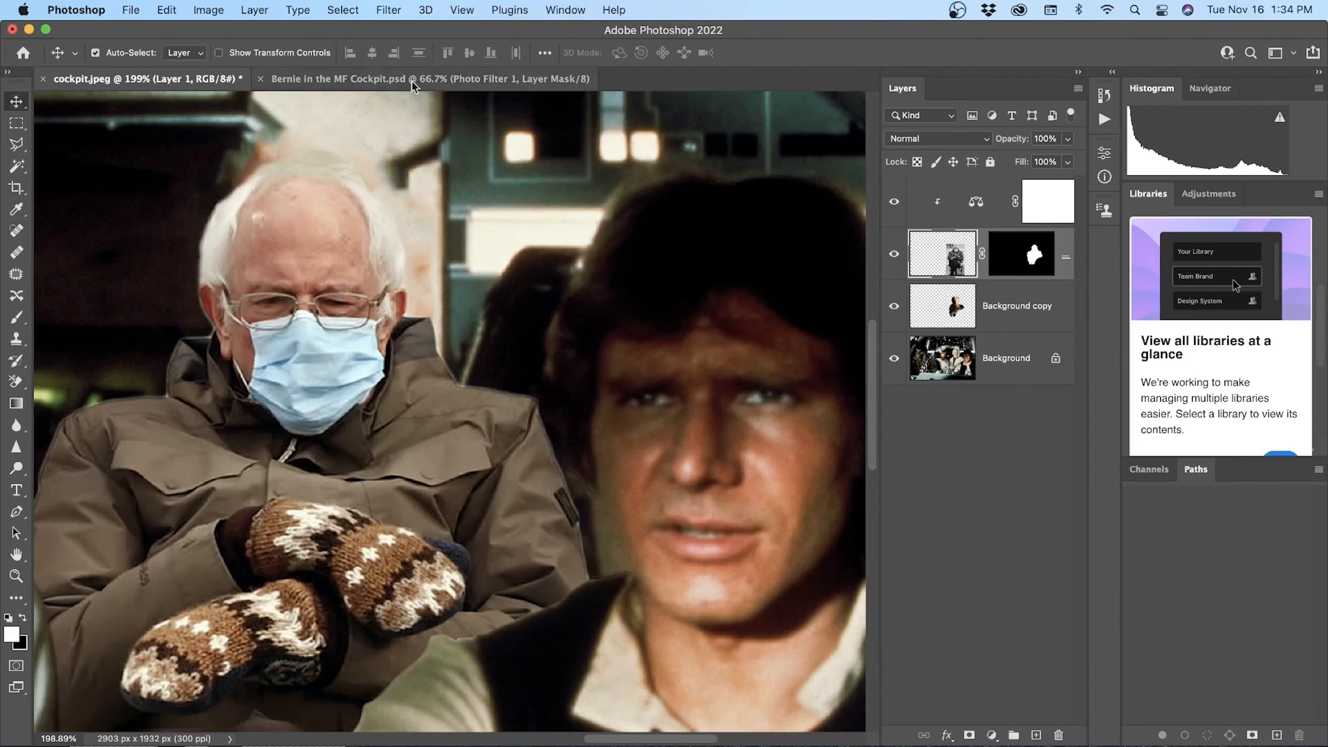
left_click(398, 10)
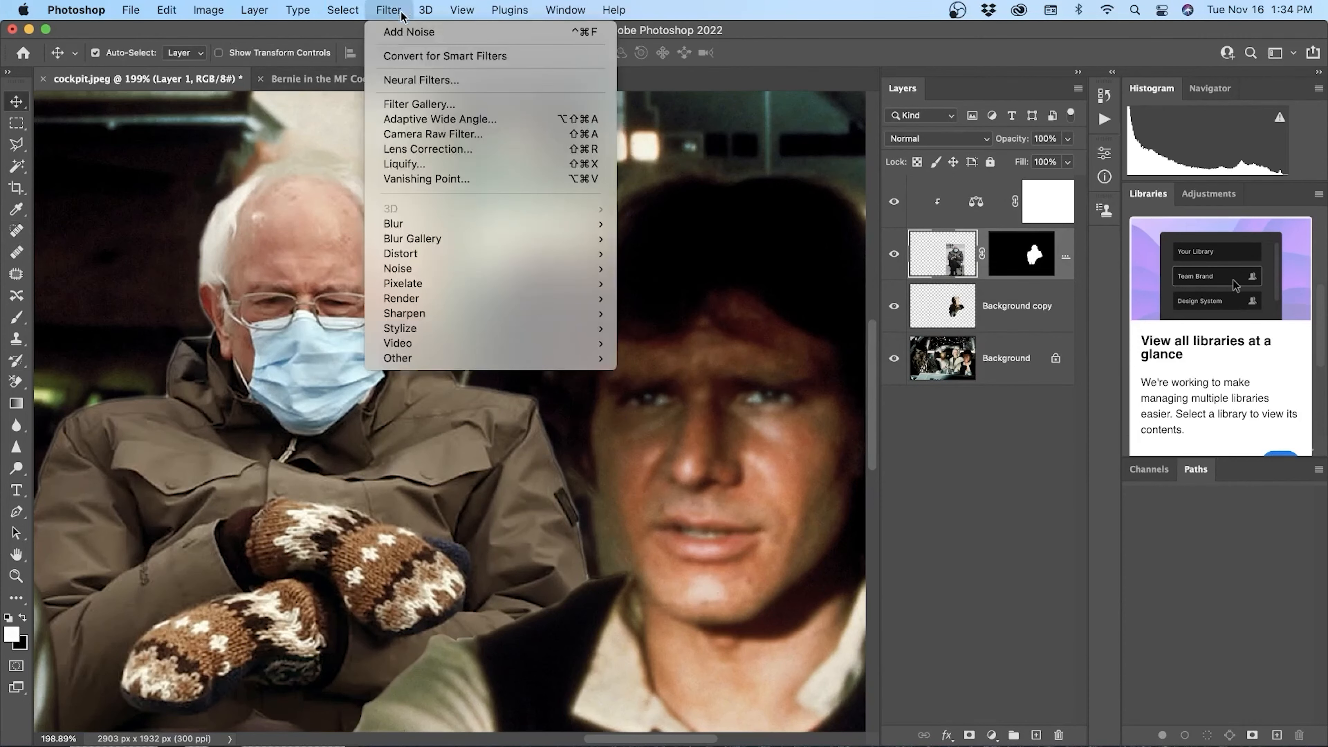
mouse_move(433, 256)
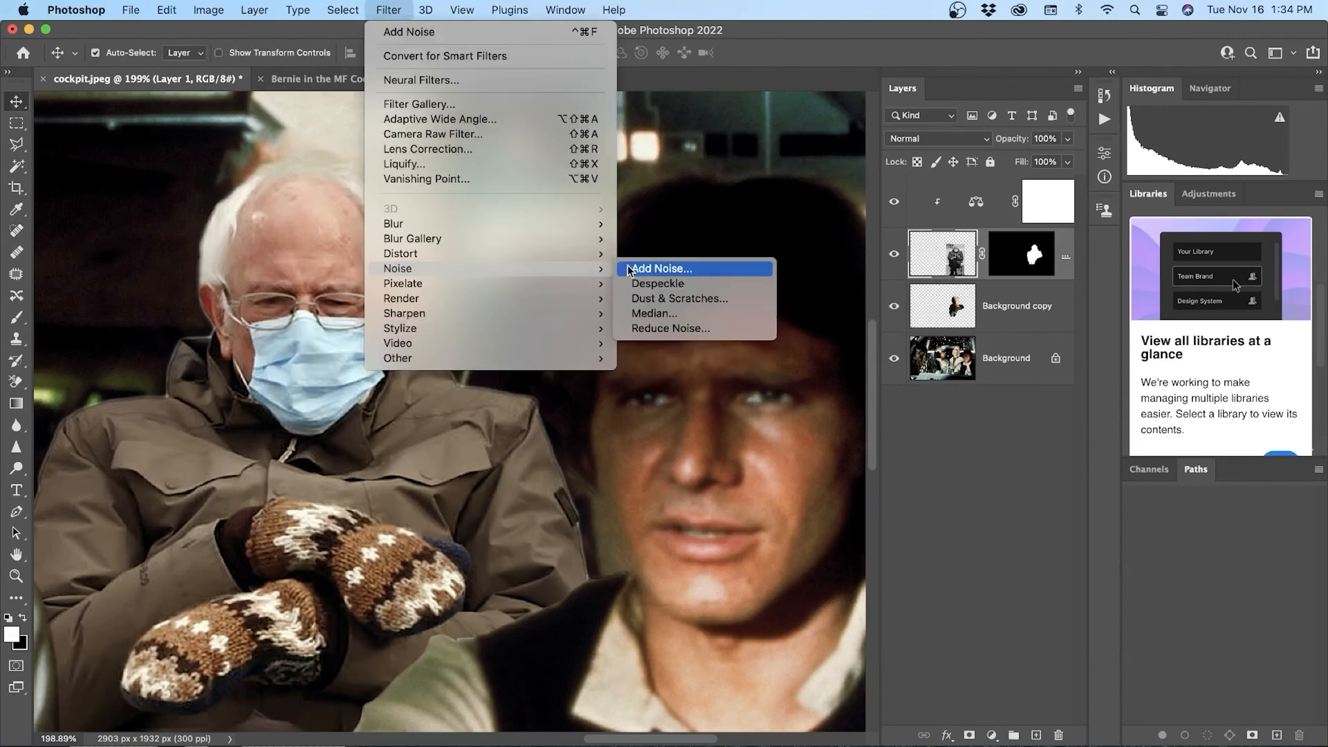
left_click(694, 270)
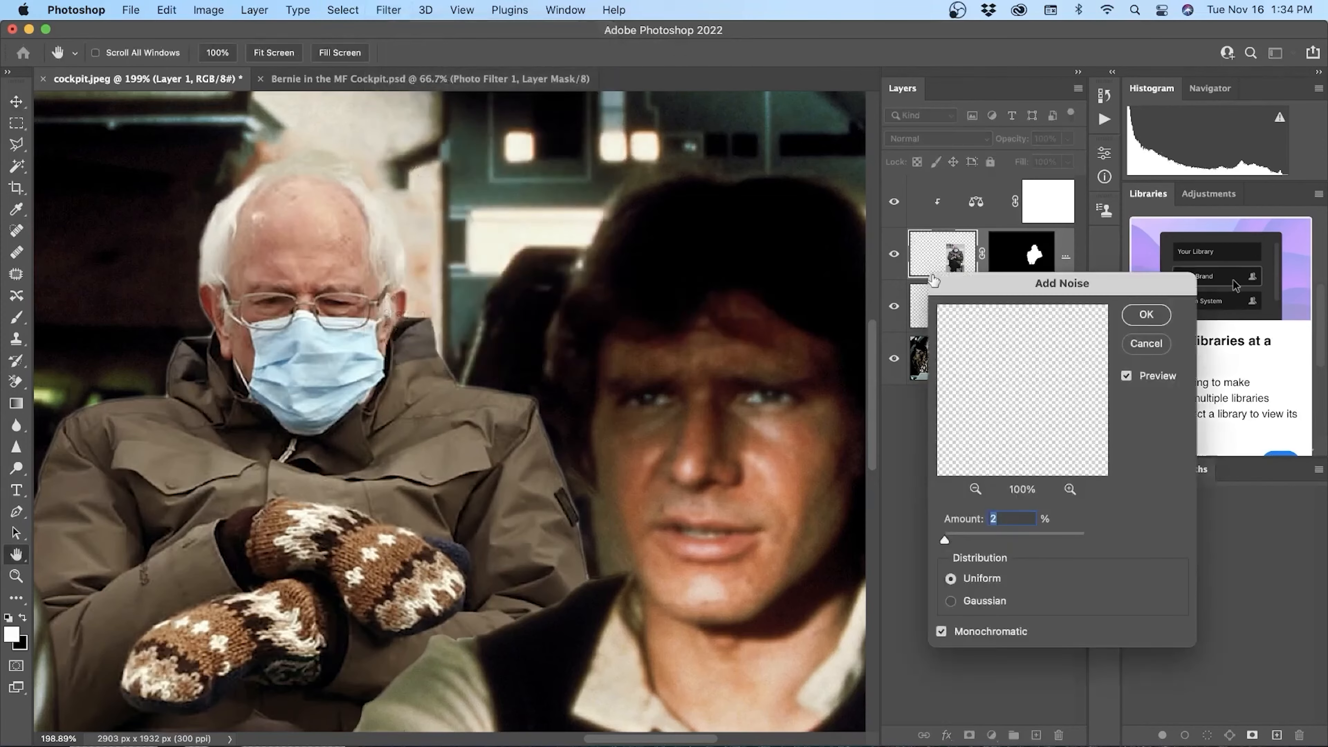
left_click_drag(1036, 286, 659, 166)
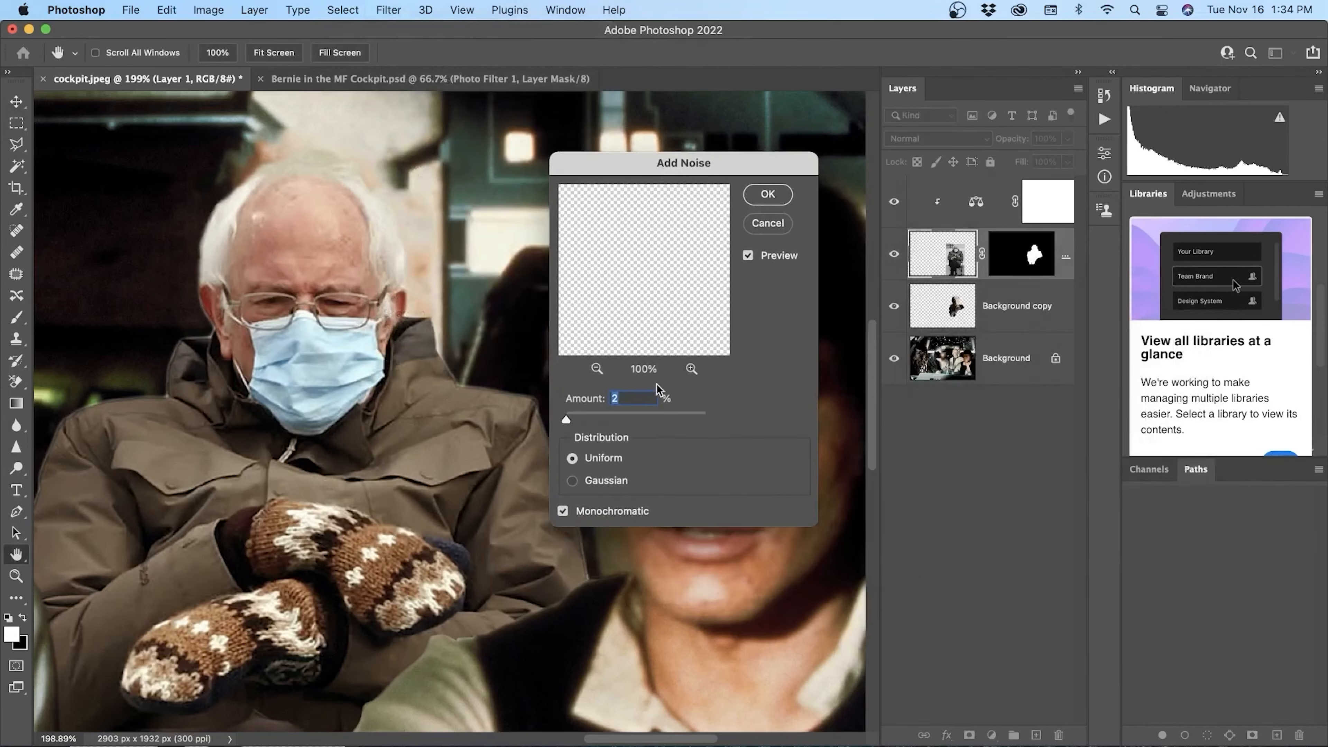
left_click(572, 480)
mouse_move(567, 419)
left_mouse_down()
mouse_move(592, 416)
mouse_move(565, 419)
left_mouse_up()
left_click_drag(603, 174, 900, 180)
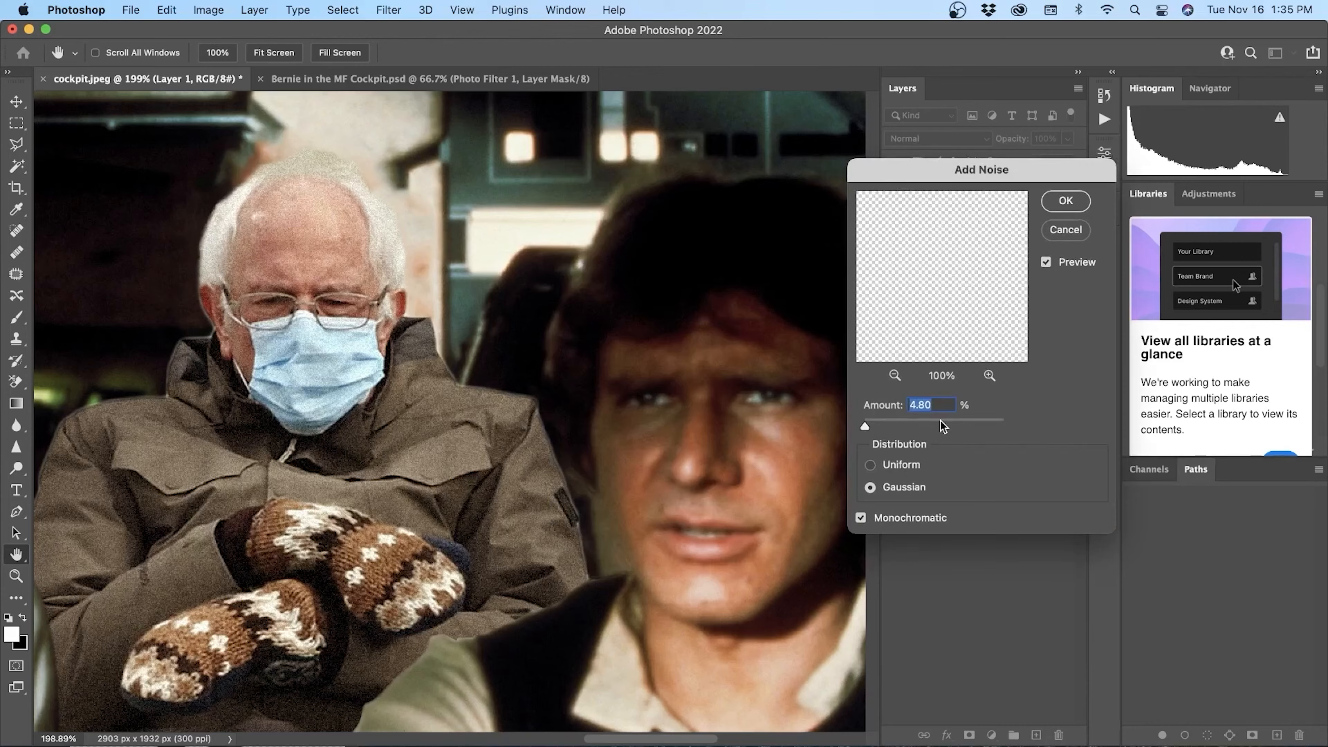
Step: Set the noise amount to 3% and apply it to the seated man's layer
type("4")
key("BackSpace")
type("3")
left_click(1083, 203)
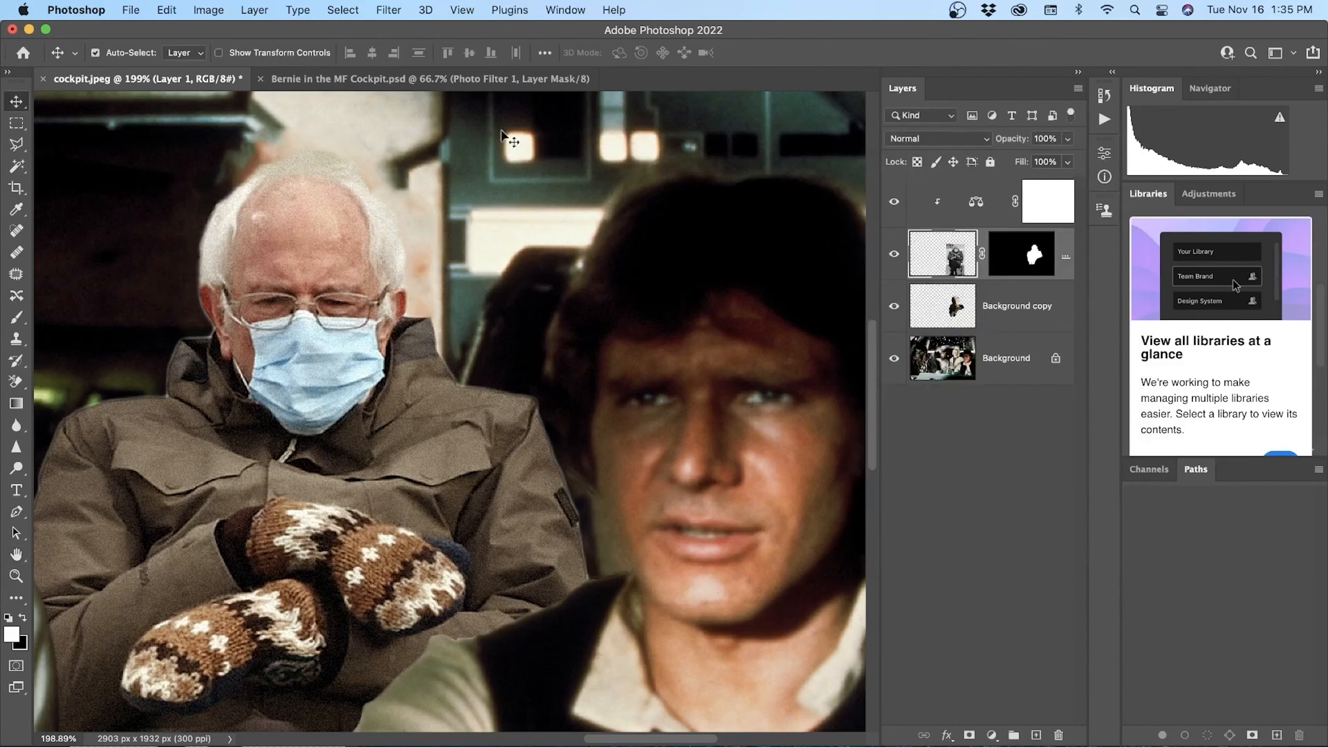
Step: Apply a Gaussian Blur with a 0.5 pixel radius to the seated man's layer
left_click(392, 18)
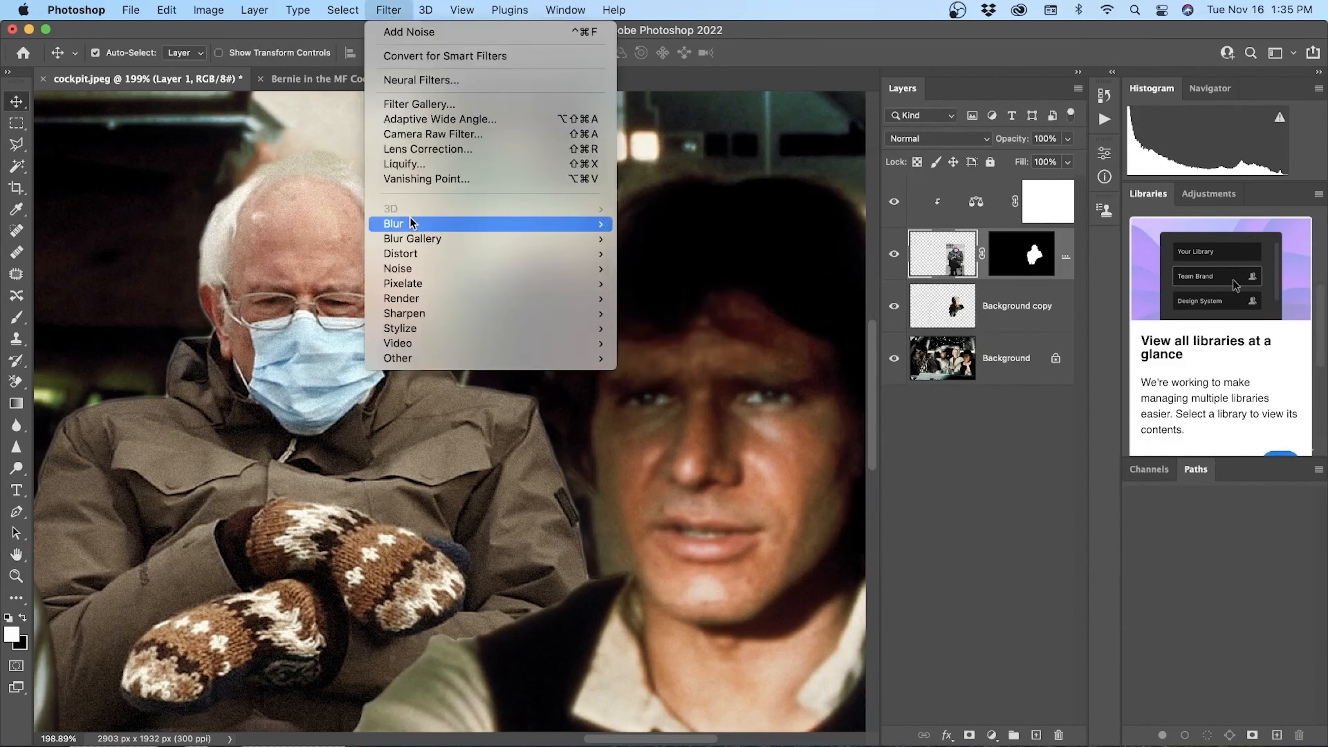
mouse_move(411, 224)
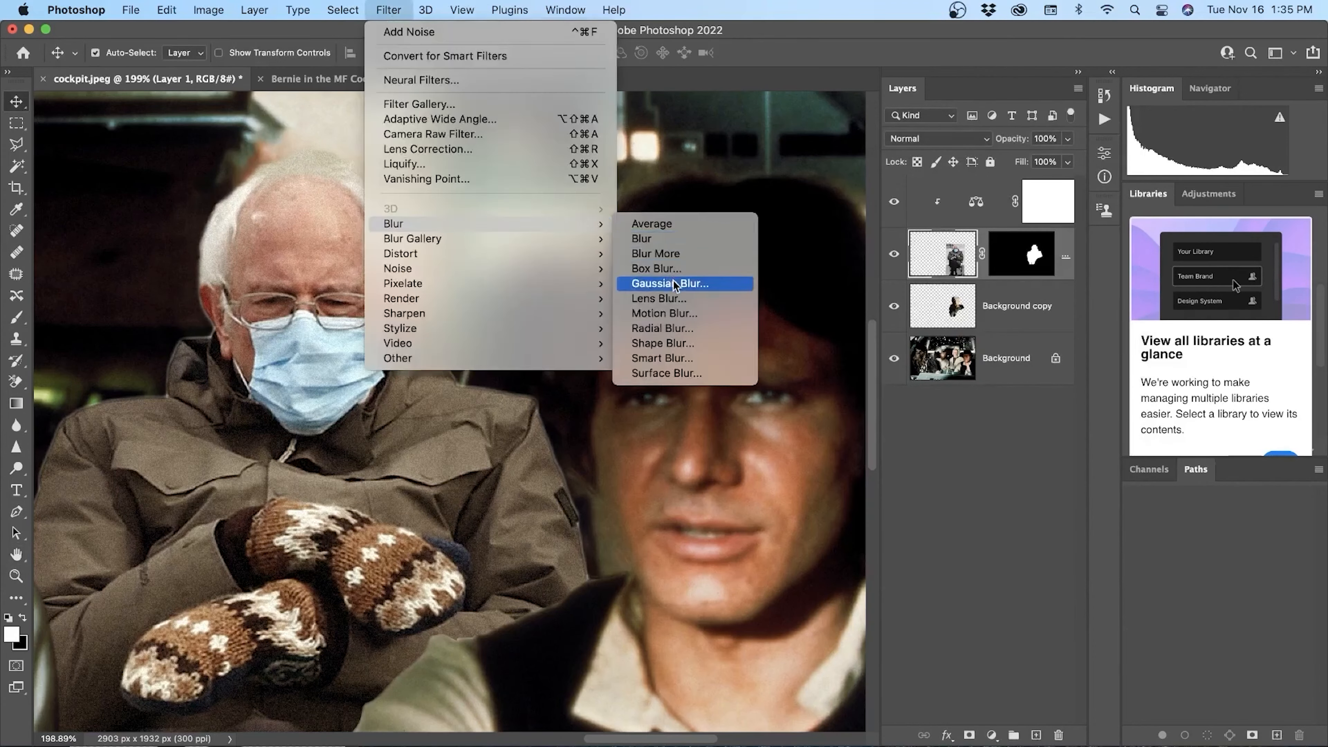
left_click(723, 286)
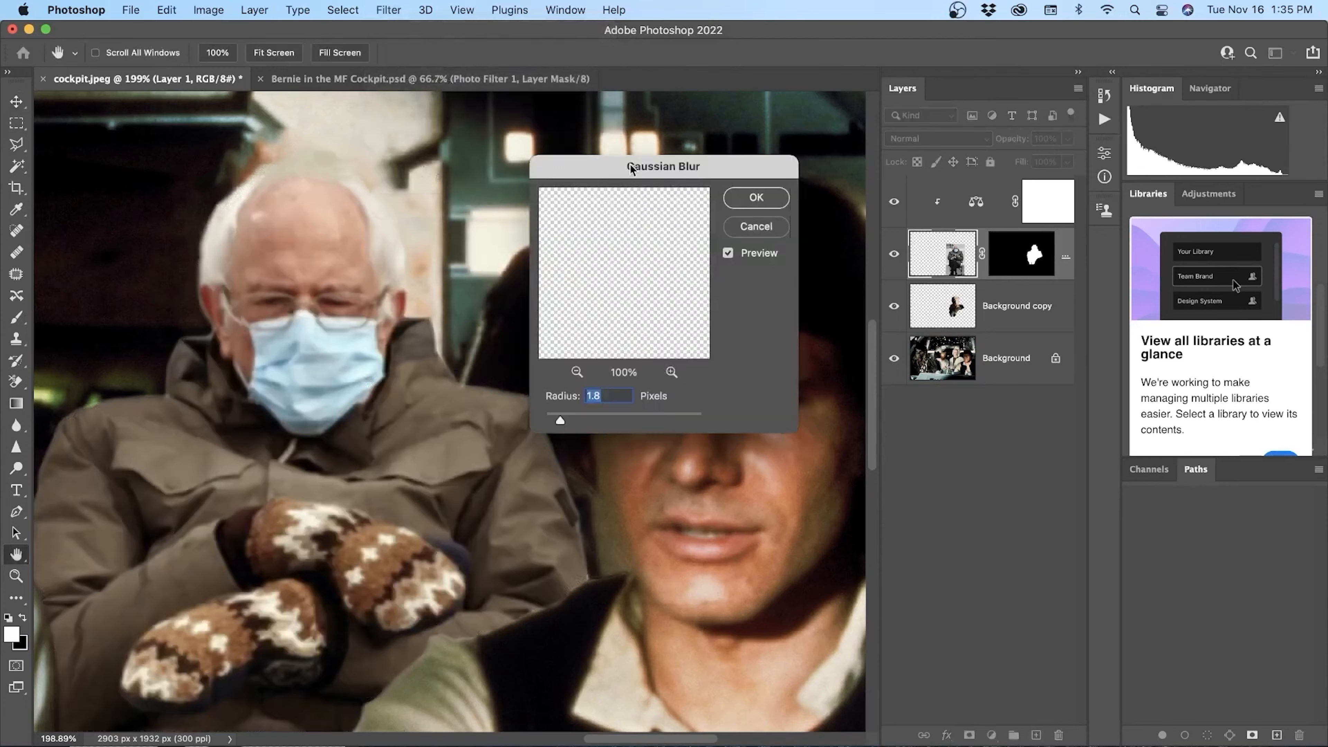
left_click_drag(623, 169, 955, 176)
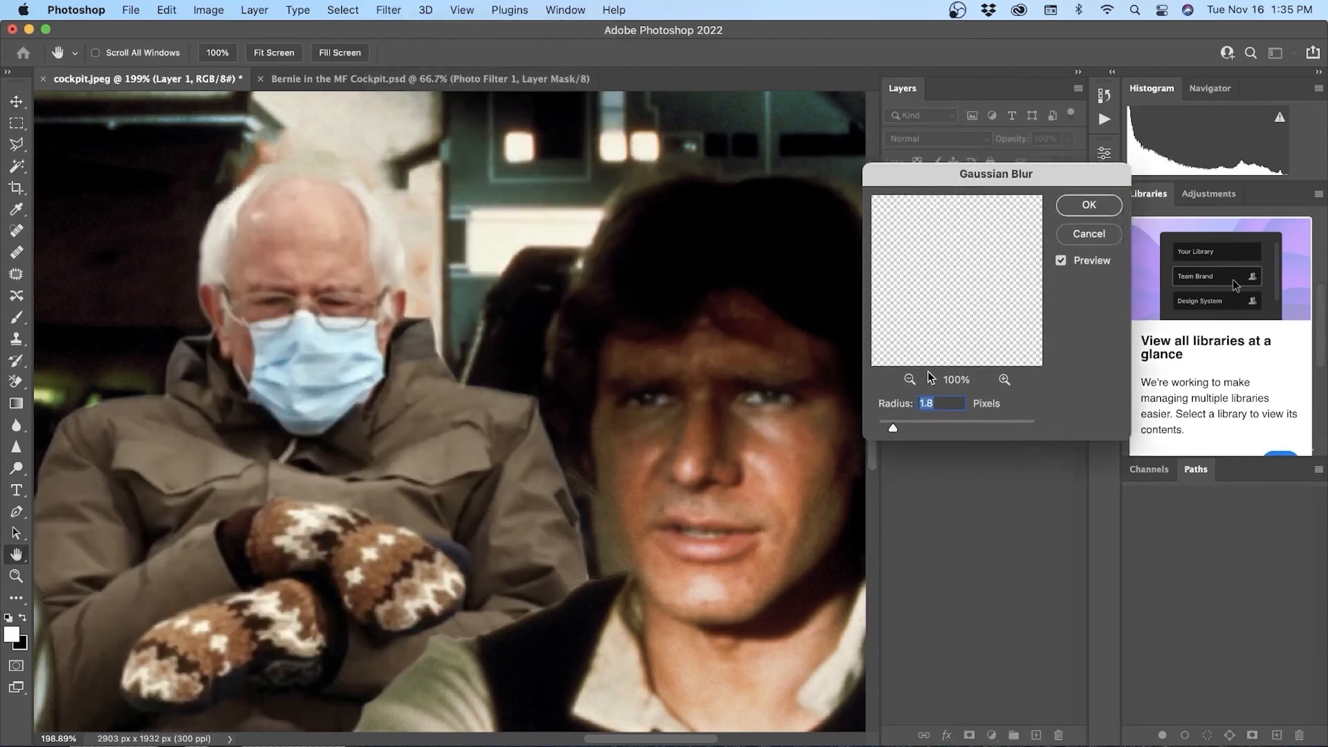
type("1")
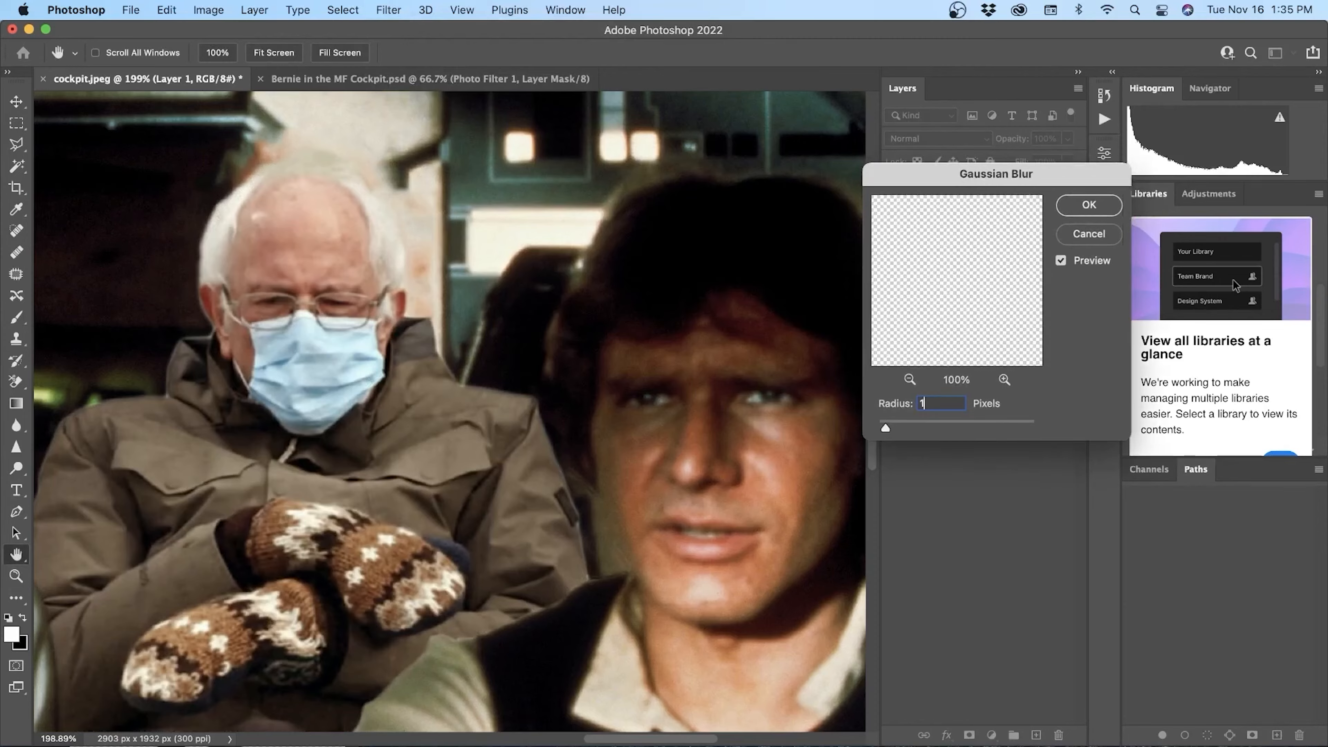
key("BackSpace")
type(".5")
left_click(1091, 209)
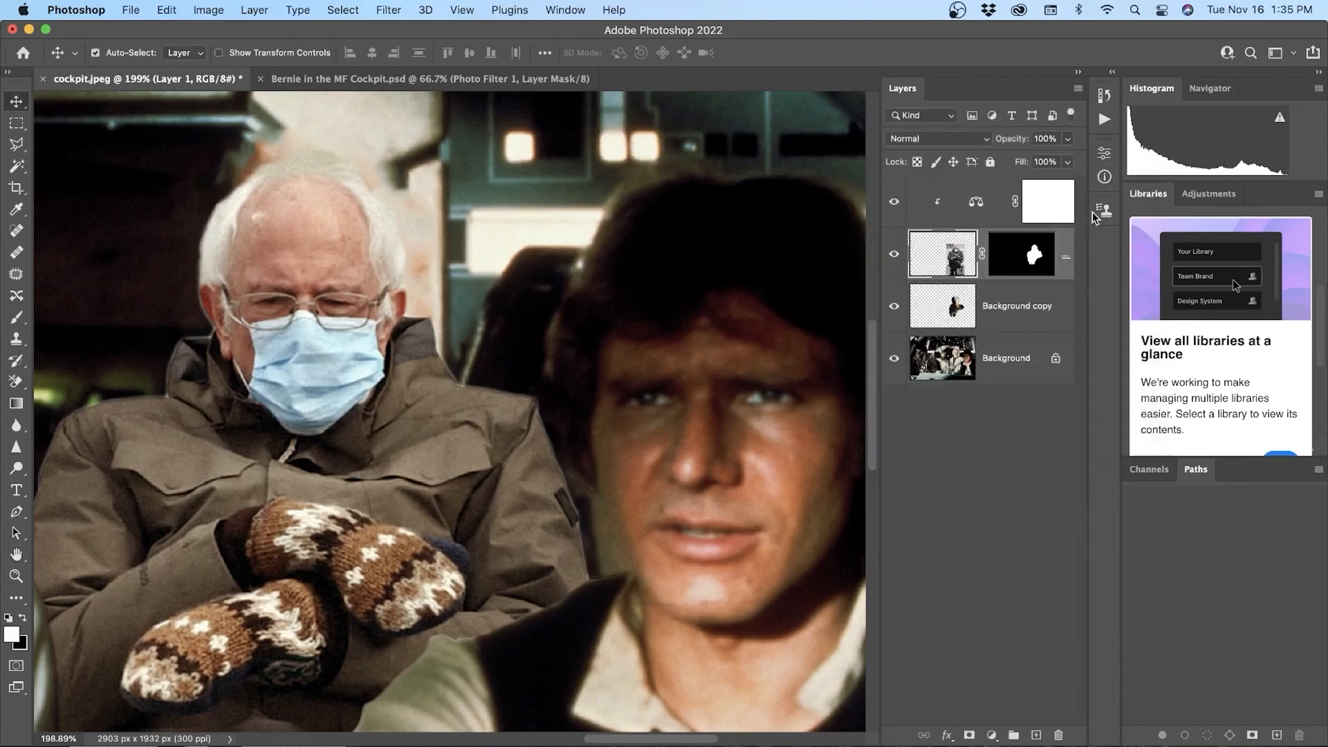
Step: Set up another Gaussian Blur on the seated man's layer with a 1.5 pixel radius
scroll(673, 343, "up", 2)
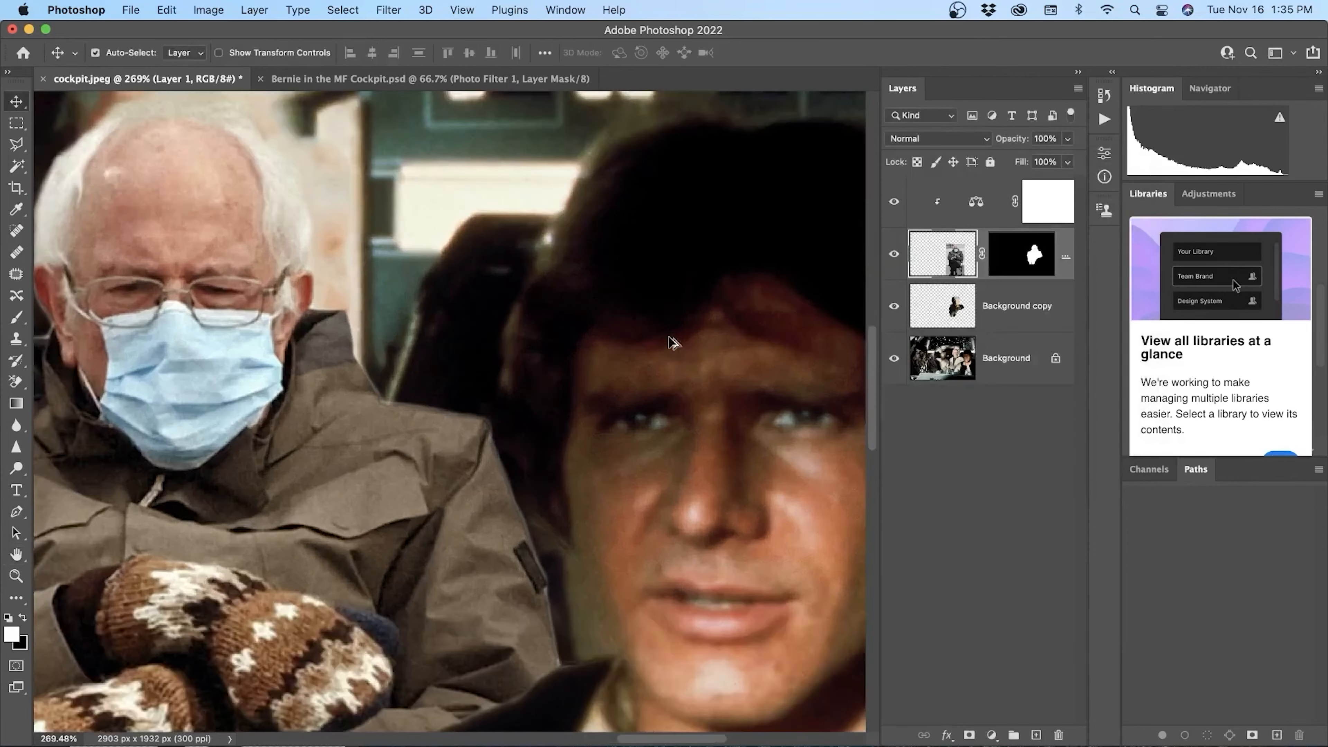
scroll(673, 343, "down", 6)
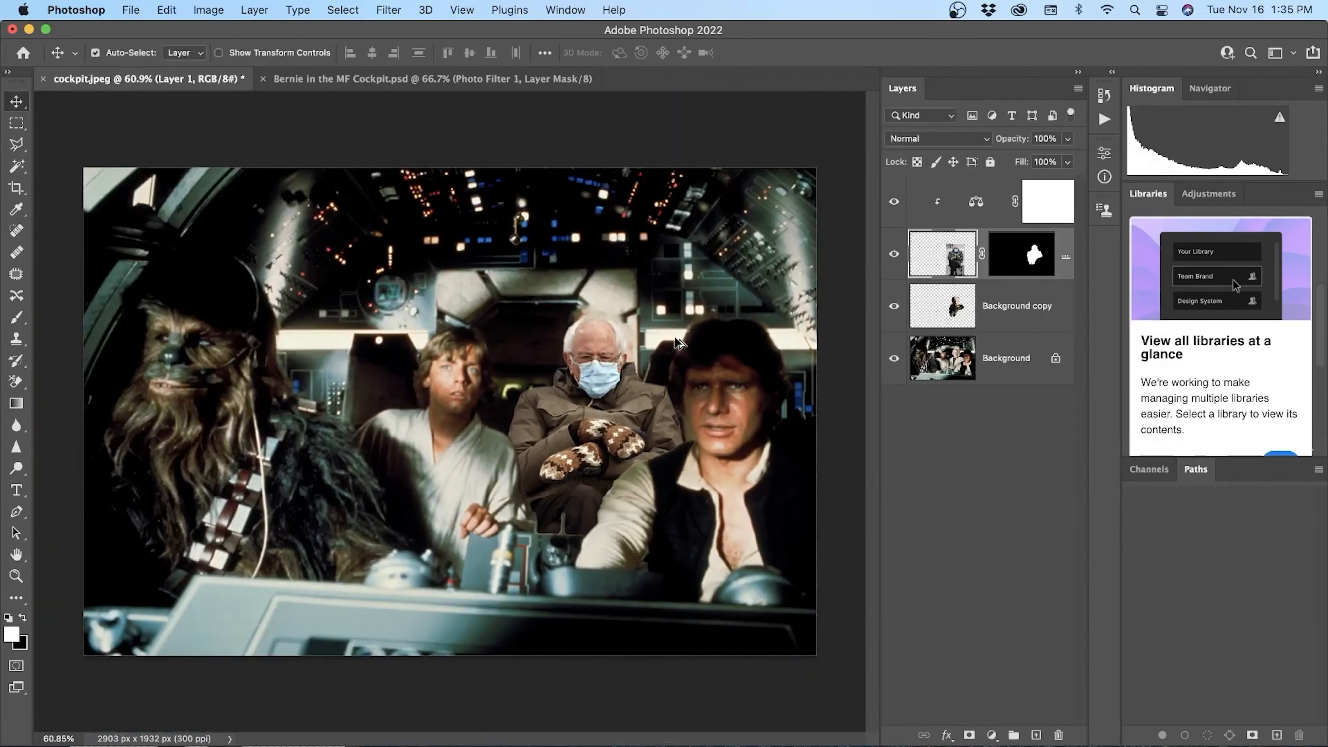
scroll(678, 343, "down", 1)
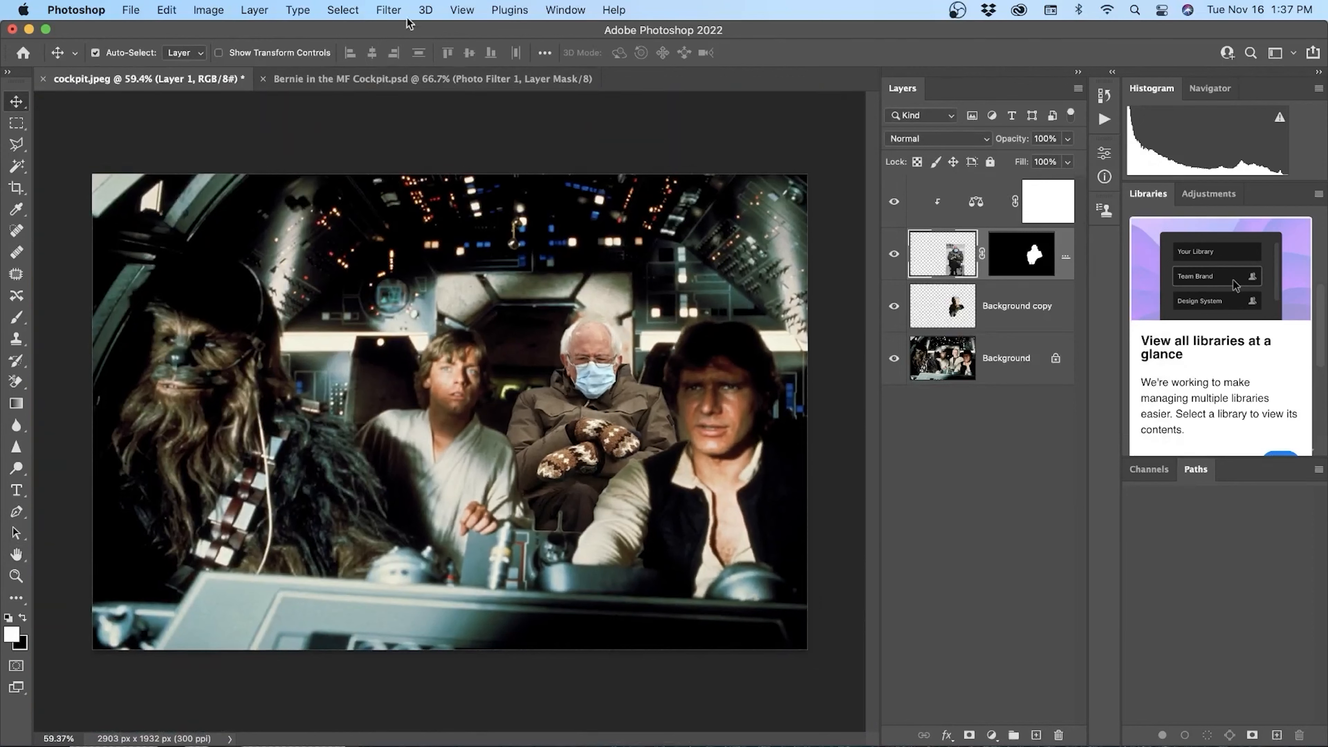
left_click(373, 6)
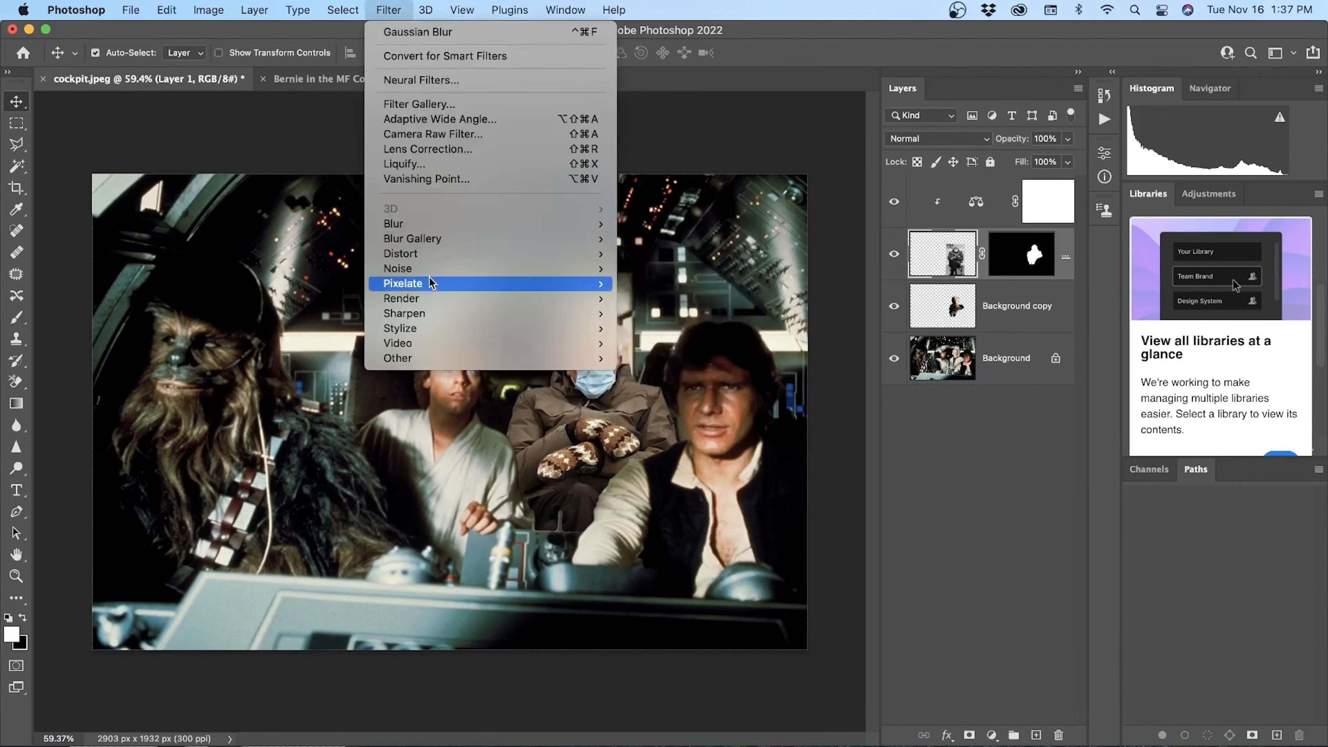
mouse_move(436, 223)
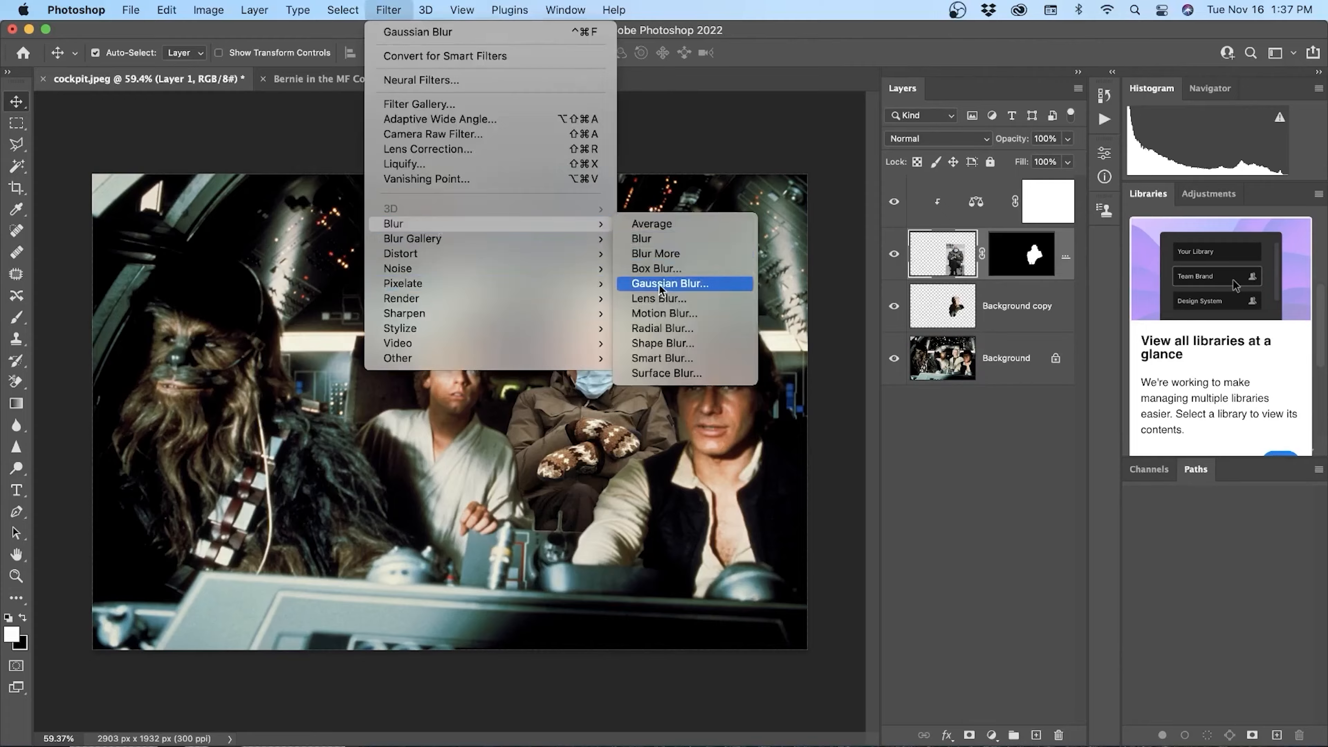
left_click(669, 283)
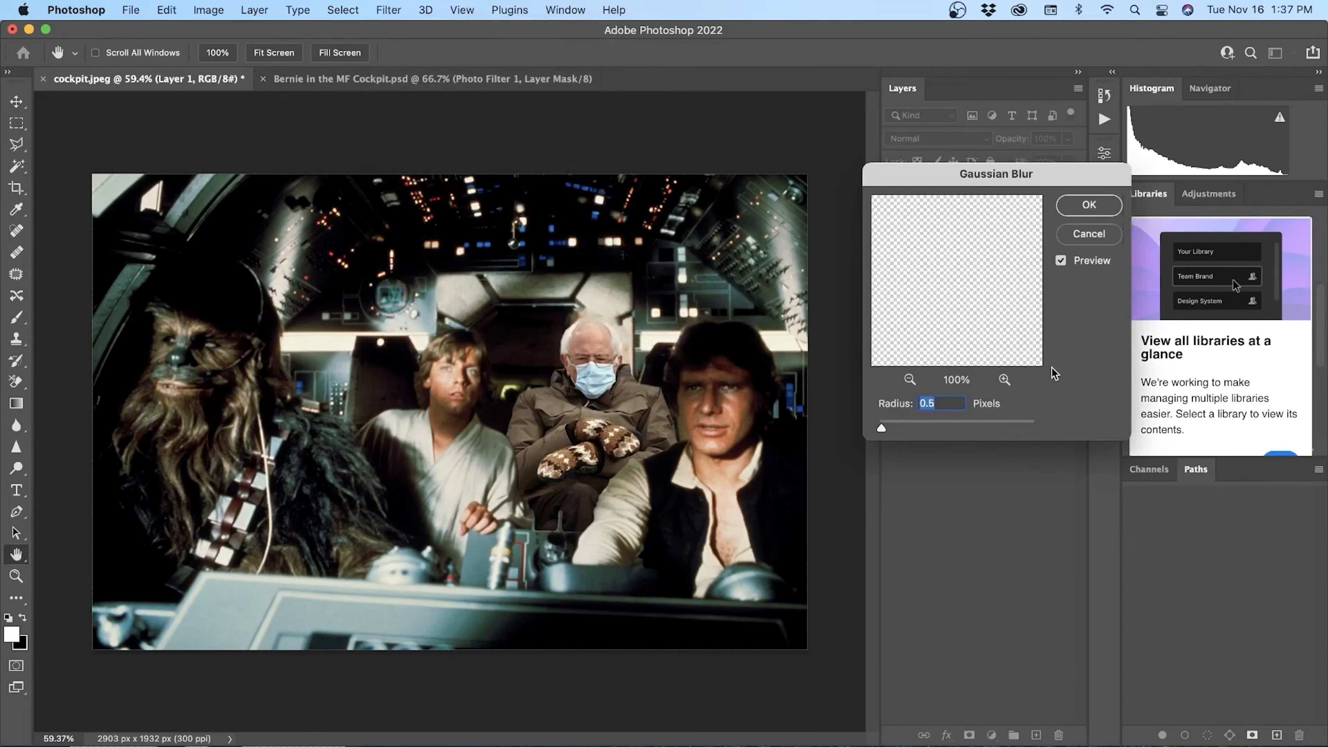
type("2")
key("BackSpace")
type("1.5")
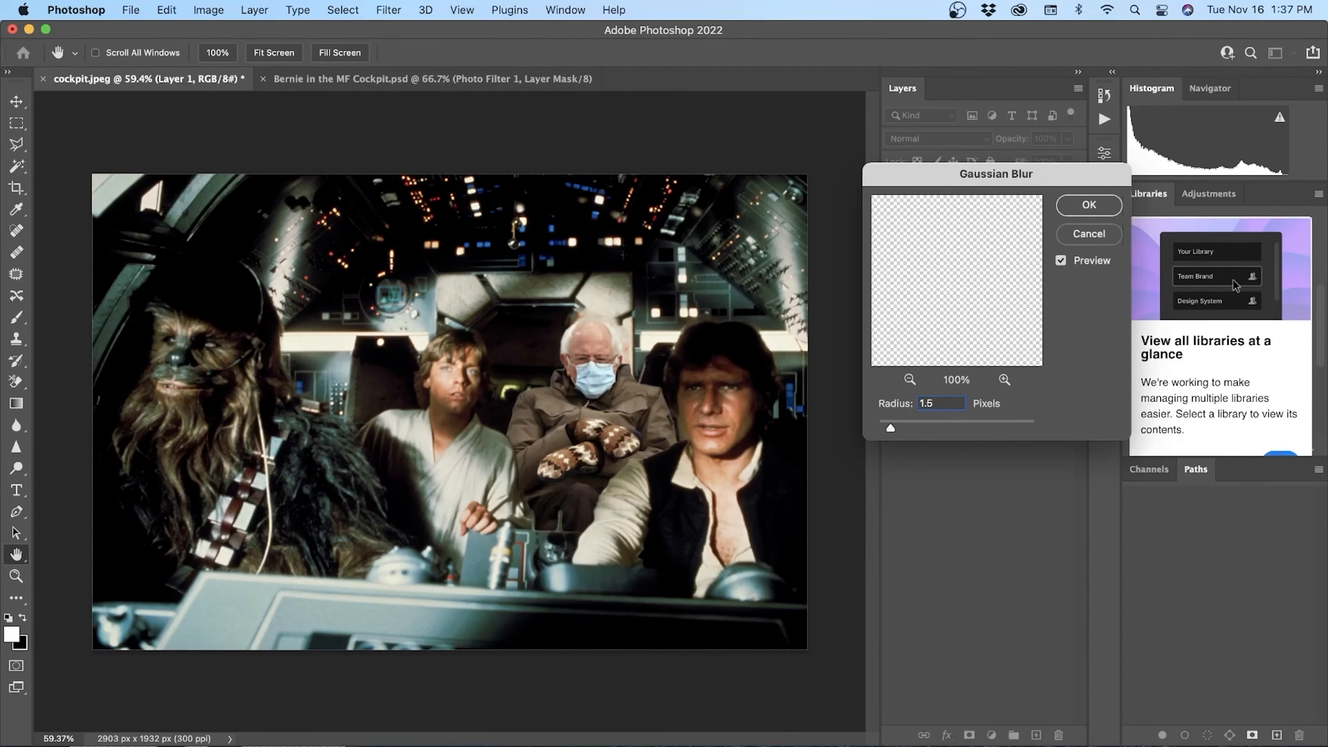